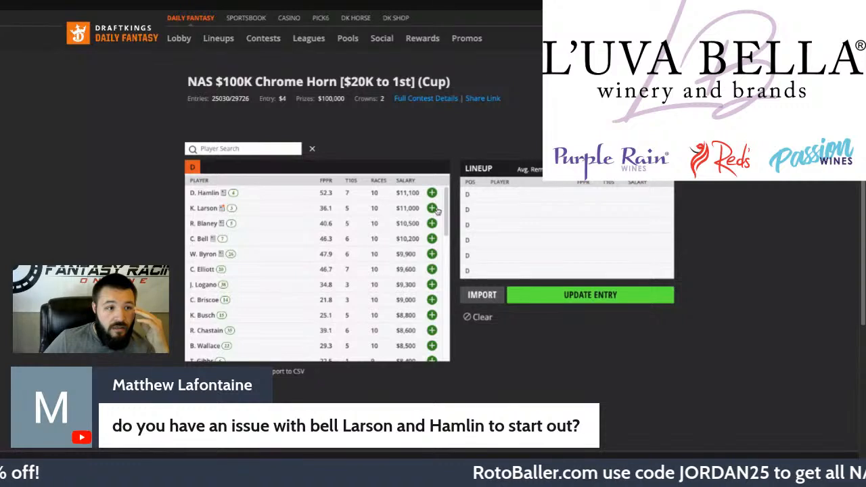
- Add K. Larson, D. Hamlin and C. Bell to the empty lineup
{"action": "left_click", "coordinate": [433, 209]}
{"action": "left_click", "coordinate": [432, 193]}
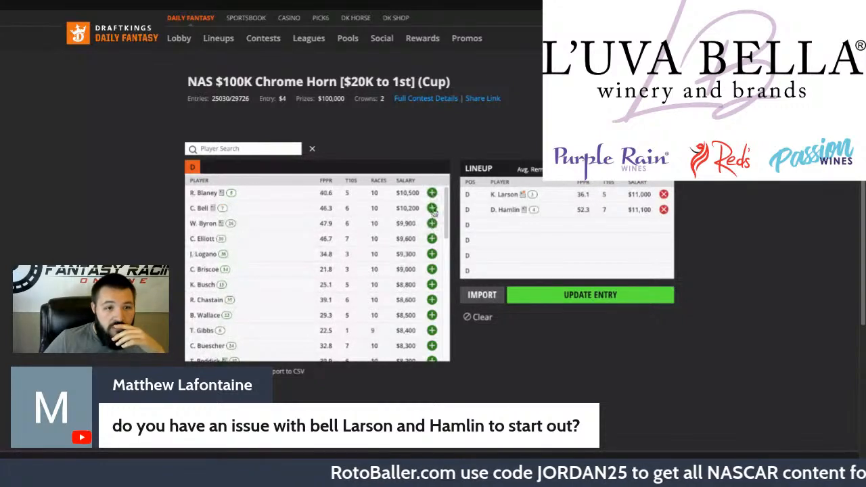
{"action": "left_click", "coordinate": [432, 207]}
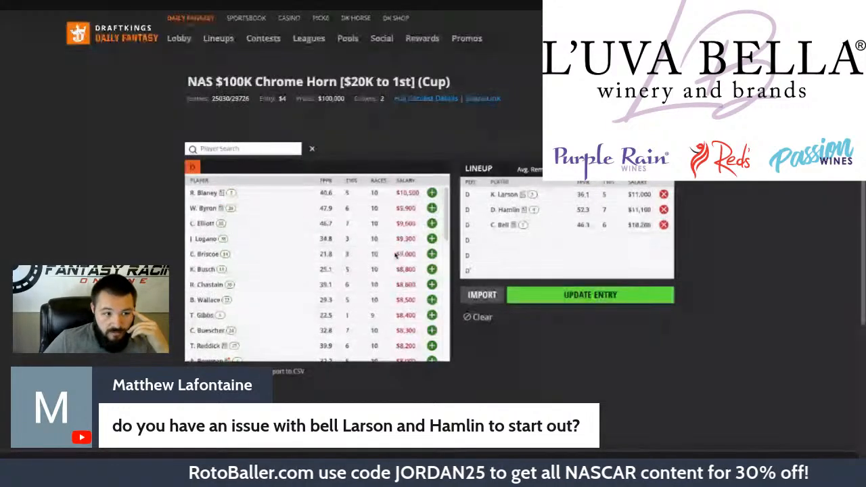
- Complete the lineup with the lower-salary drivers J. Nemechek, R. Herbst and Z. Smith
{"action": "scroll", "coordinate": [399, 240], "scroll_direction": "down", "scroll_amount": 10}
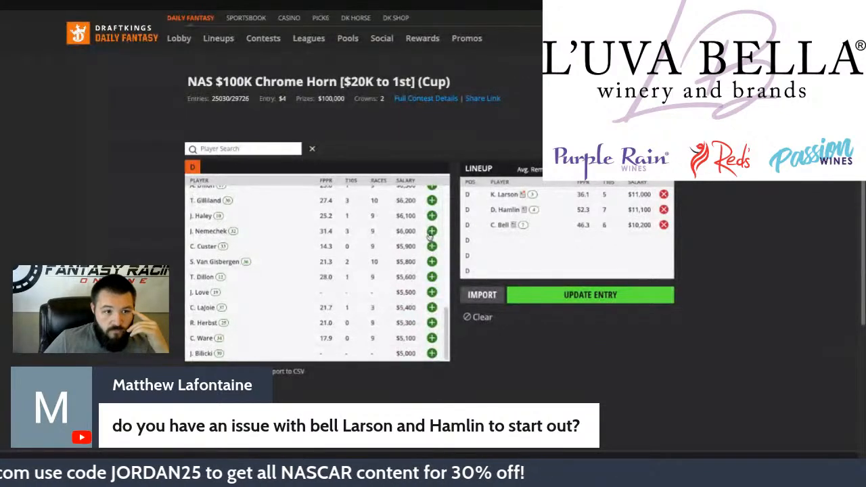
{"action": "left_click", "coordinate": [431, 231]}
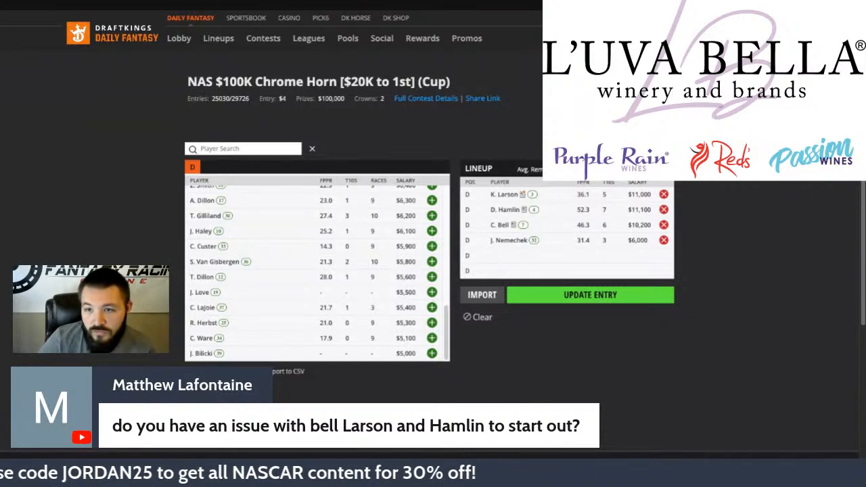
{"action": "left_click_drag", "start_coordinate": [495, 366], "coordinate": [453, 355]}
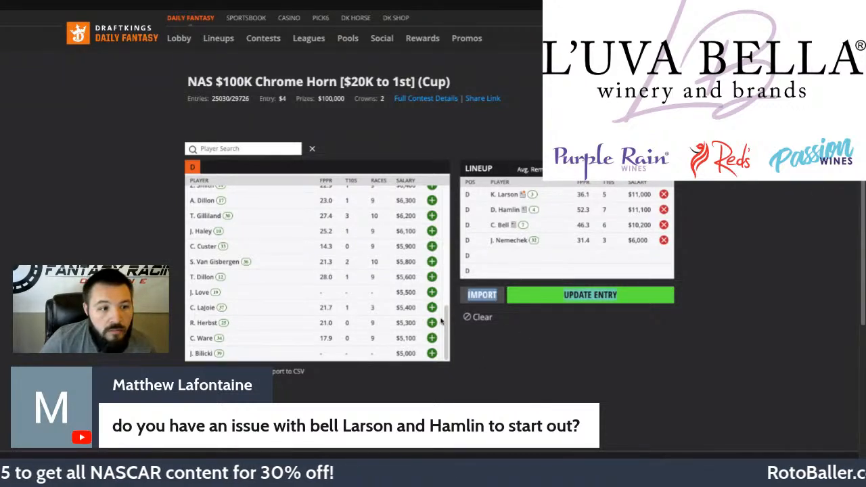
{"action": "left_click", "coordinate": [431, 323]}
{"action": "scroll", "coordinate": [368, 308], "scroll_direction": "up", "scroll_amount": 2}
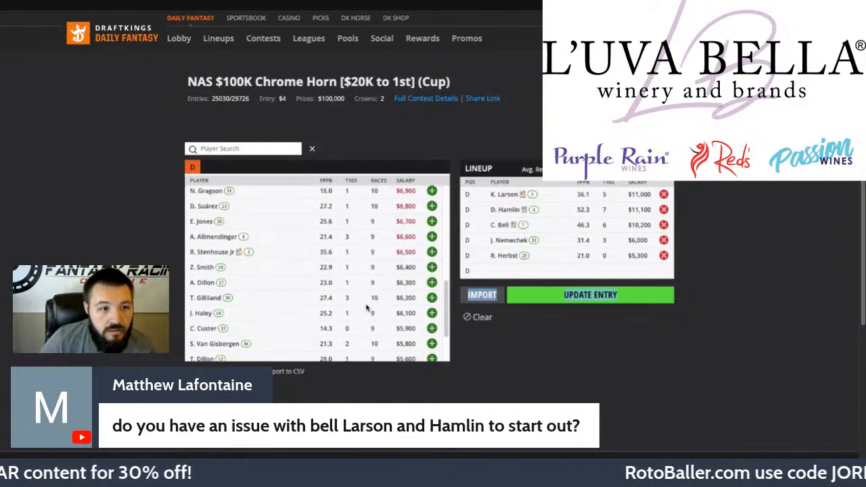
{"action": "left_click", "coordinate": [432, 267]}
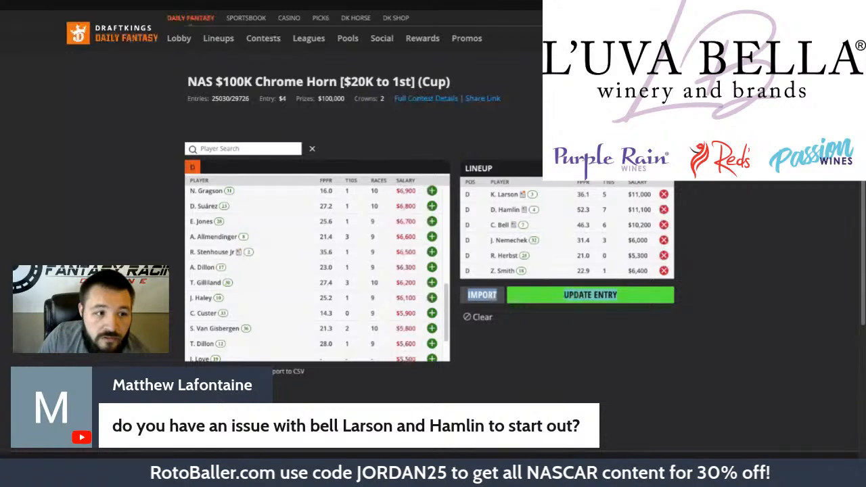
- Submit the completed six-driver lineup as the updated contest entry
{"action": "scroll", "coordinate": [428, 318], "scroll_direction": "up", "scroll_amount": 10}
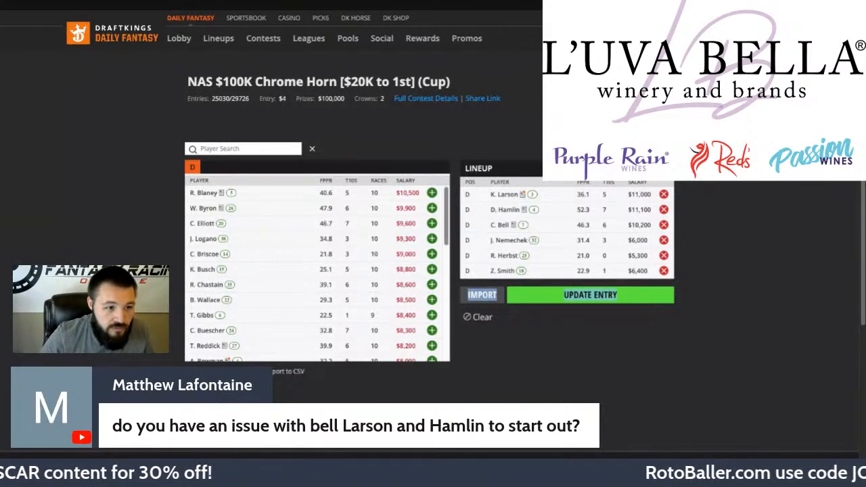
{"action": "scroll", "coordinate": [446, 259], "scroll_direction": "down", "scroll_amount": 2}
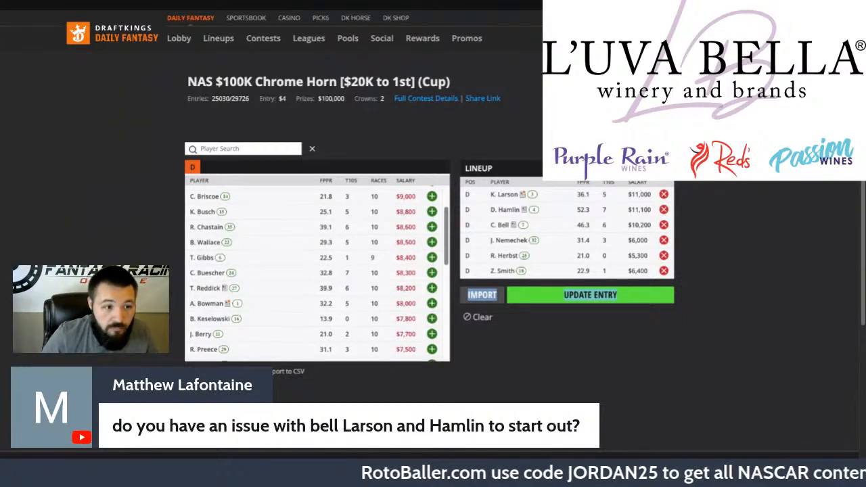
{"action": "scroll", "coordinate": [316, 270], "scroll_direction": "down", "scroll_amount": 1}
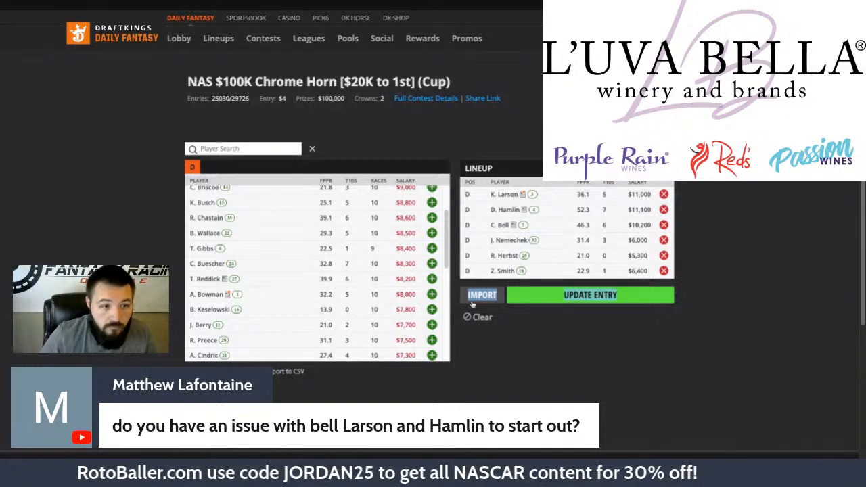
{"action": "left_click_drag", "start_coordinate": [447, 257], "coordinate": [444, 282]}
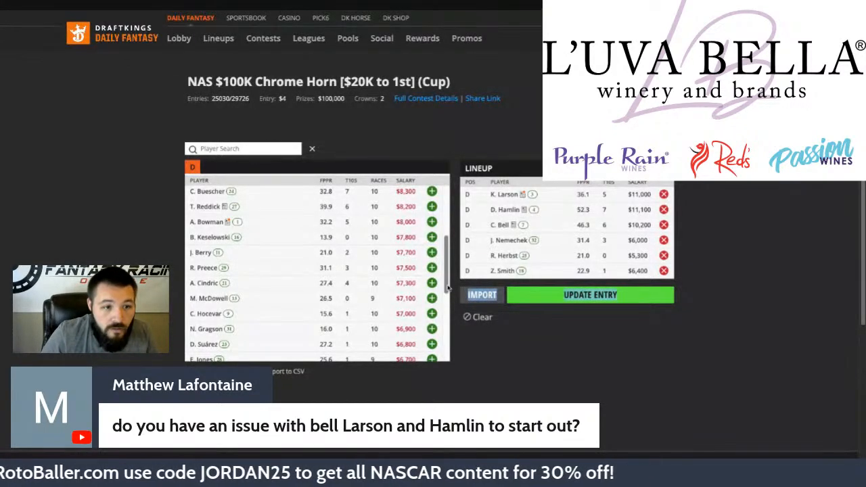
{"action": "scroll", "coordinate": [445, 250], "scroll_direction": "down", "scroll_amount": 3}
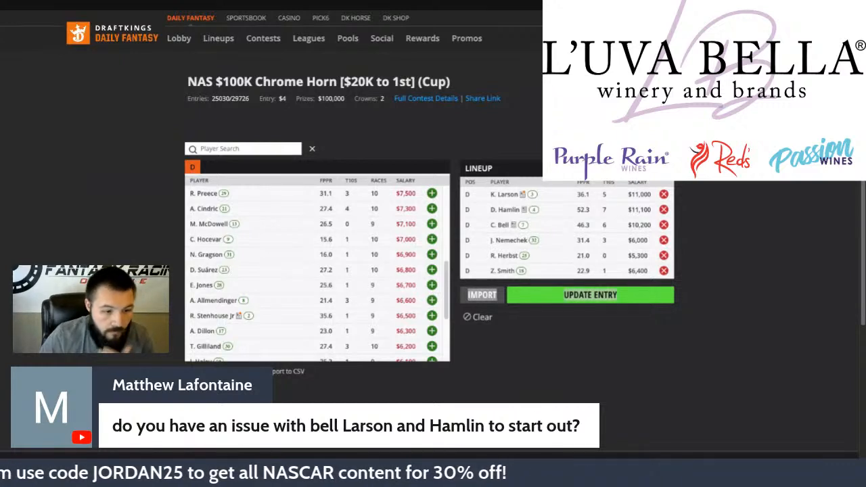
{"action": "left_click", "coordinate": [617, 311]}
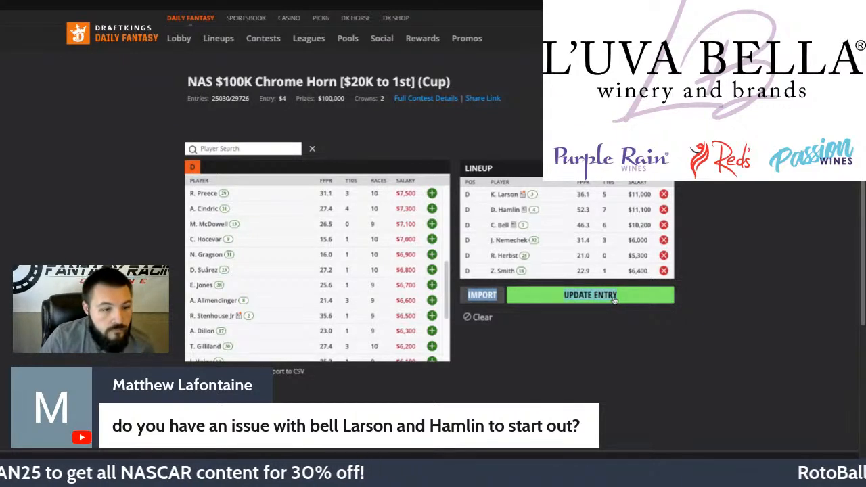
{"action": "left_click", "coordinate": [614, 301]}
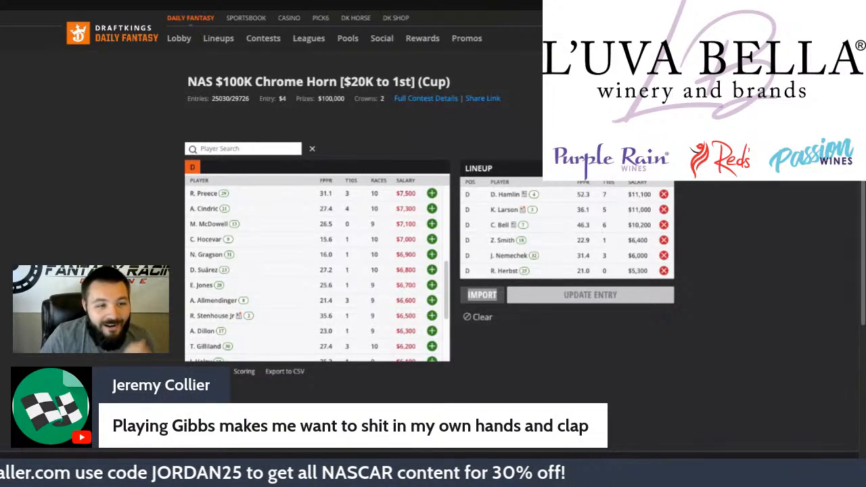
- Return to the contests overview, show the upcoming entries and open an undrafted NAS $100K Chrome Horn entry
{"action": "key", "text": "alt+Left"}
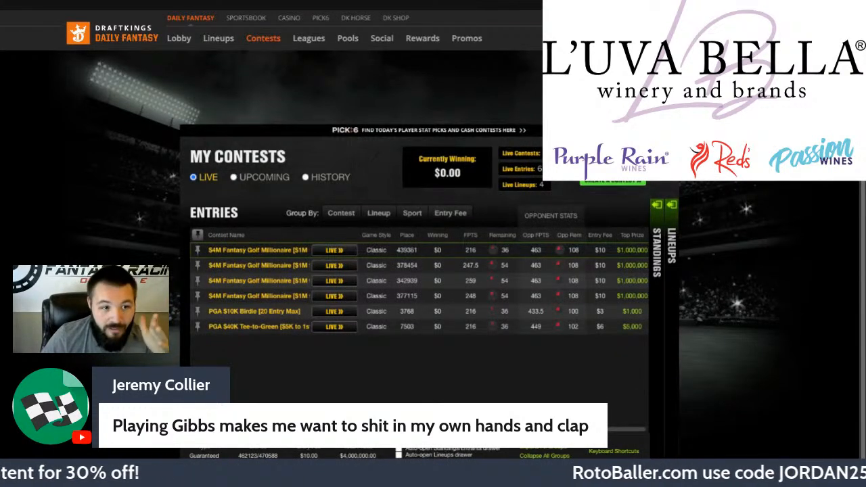
{"action": "scroll", "coordinate": [420, 271], "scroll_direction": "down", "scroll_amount": 1}
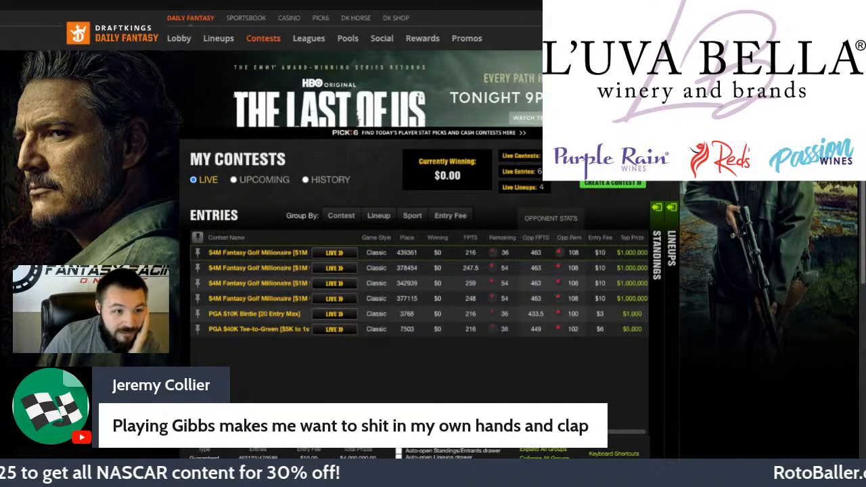
{"action": "left_click", "coordinate": [234, 180]}
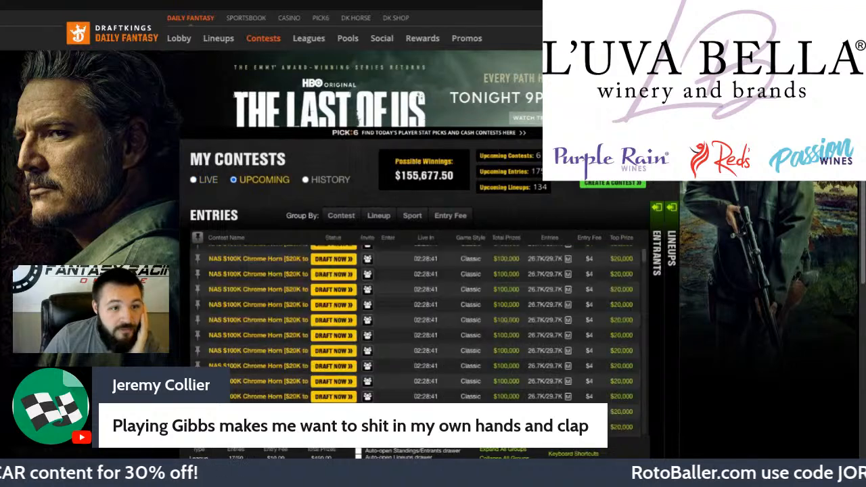
{"action": "scroll", "coordinate": [339, 318], "scroll_direction": "down", "scroll_amount": 3}
{"action": "left_click", "coordinate": [334, 322]}
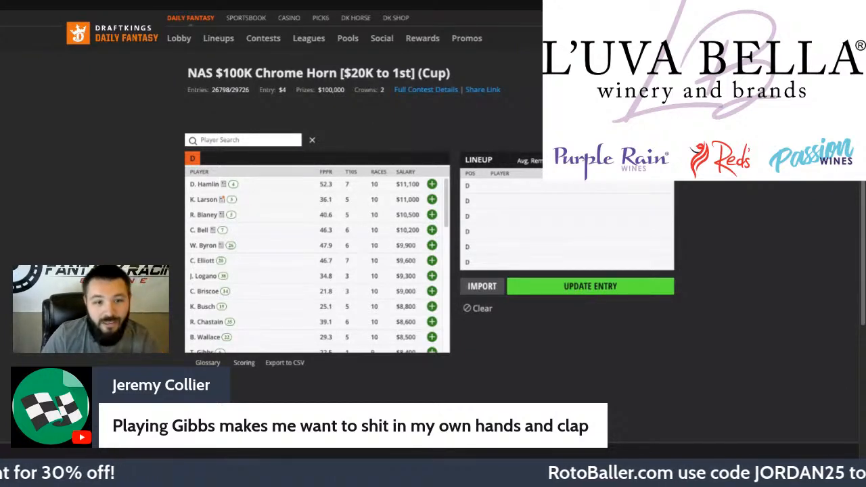
- Add K. Larson, J. Logano, R. Chastain and C. Buescher to the new entry's lineup
{"action": "scroll", "coordinate": [314, 264], "scroll_direction": "down", "scroll_amount": 1}
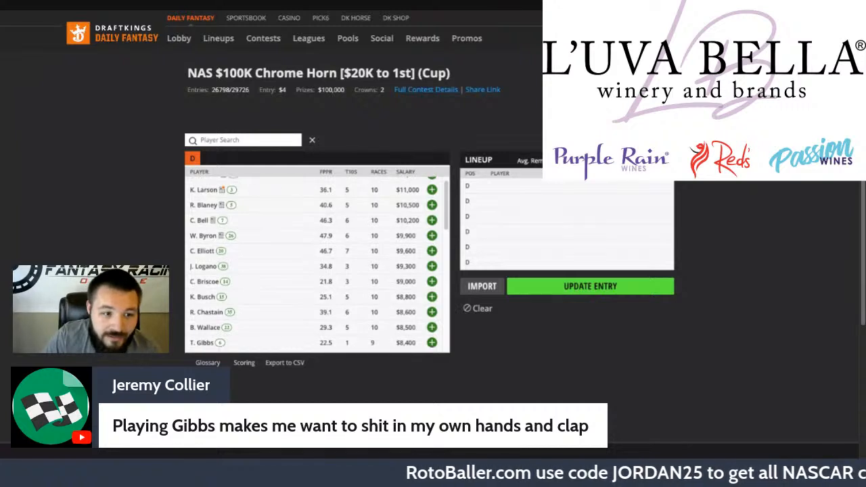
{"action": "scroll", "coordinate": [314, 264], "scroll_direction": "down", "scroll_amount": 3}
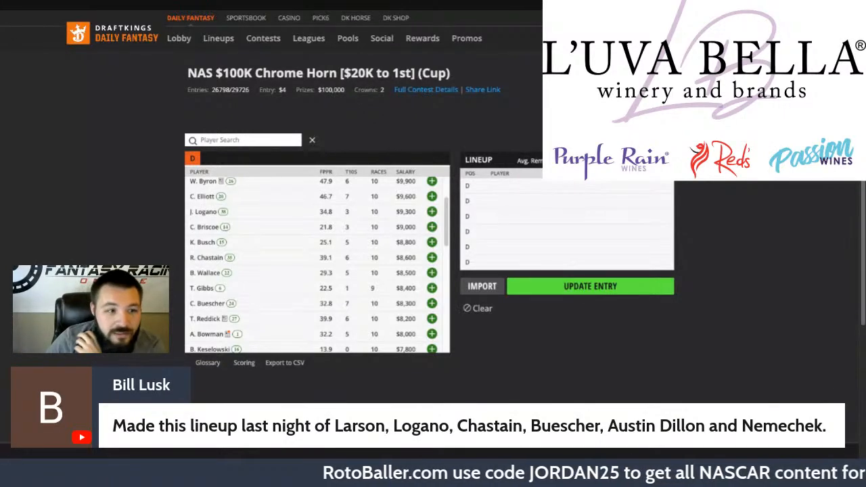
{"action": "scroll", "coordinate": [317, 263], "scroll_direction": "up", "scroll_amount": 2}
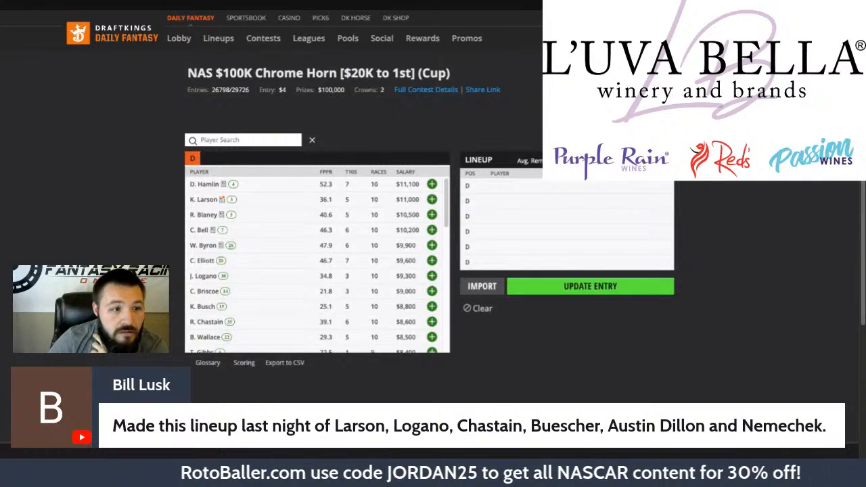
{"action": "left_click", "coordinate": [431, 199]}
{"action": "left_click", "coordinate": [432, 261]}
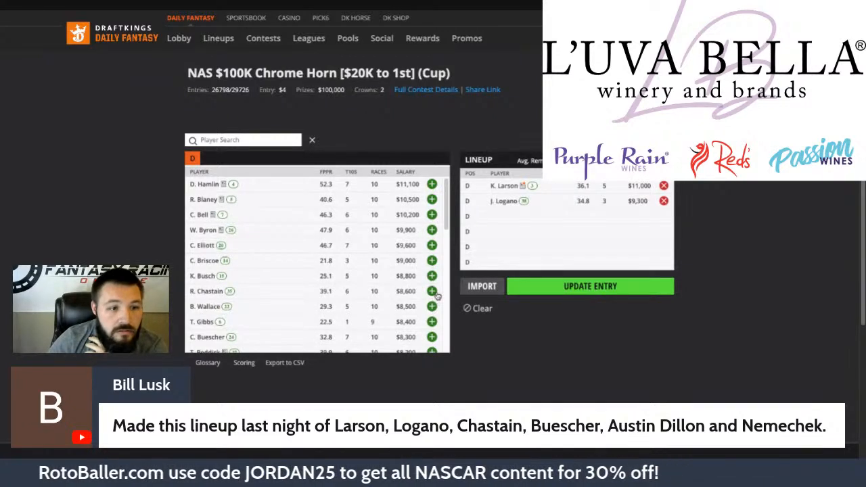
{"action": "left_click", "coordinate": [431, 291]}
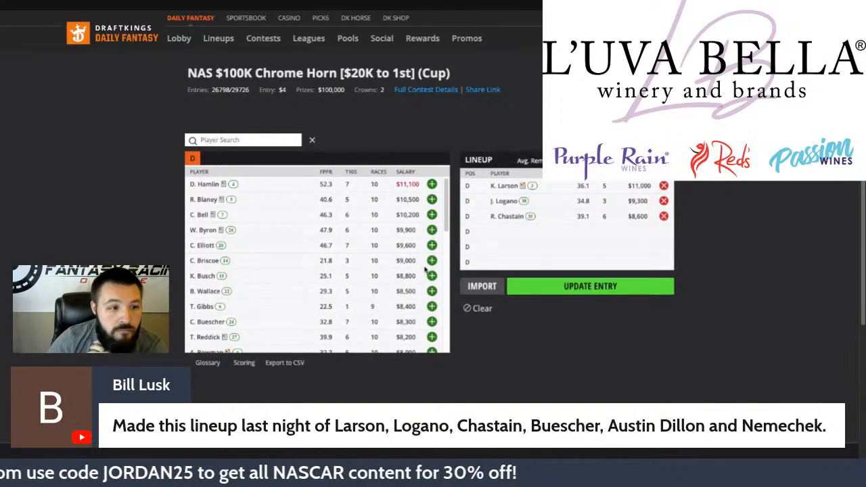
{"action": "scroll", "coordinate": [426, 270], "scroll_direction": "down", "scroll_amount": 1}
{"action": "left_click", "coordinate": [432, 313]}
- Fill the last two lineup spots with A. Dillon and J. Nemechek
{"action": "scroll", "coordinate": [433, 303], "scroll_direction": "down", "scroll_amount": 5}
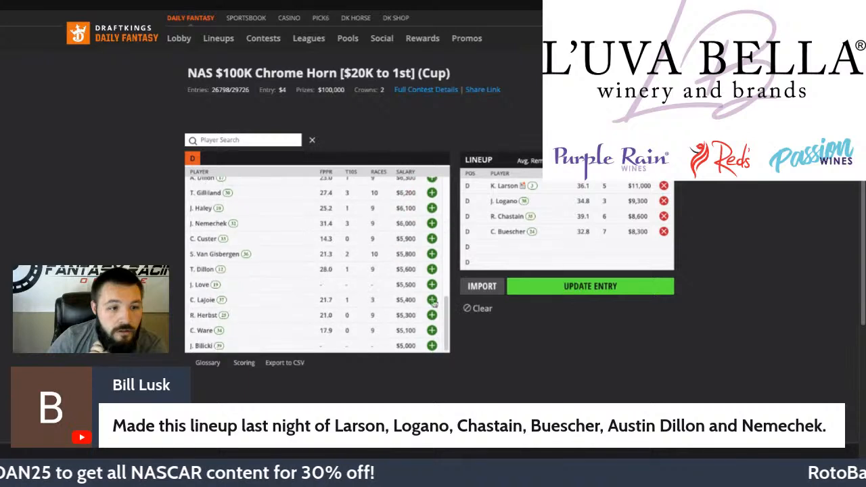
{"action": "scroll", "coordinate": [432, 204], "scroll_direction": "up", "scroll_amount": 1}
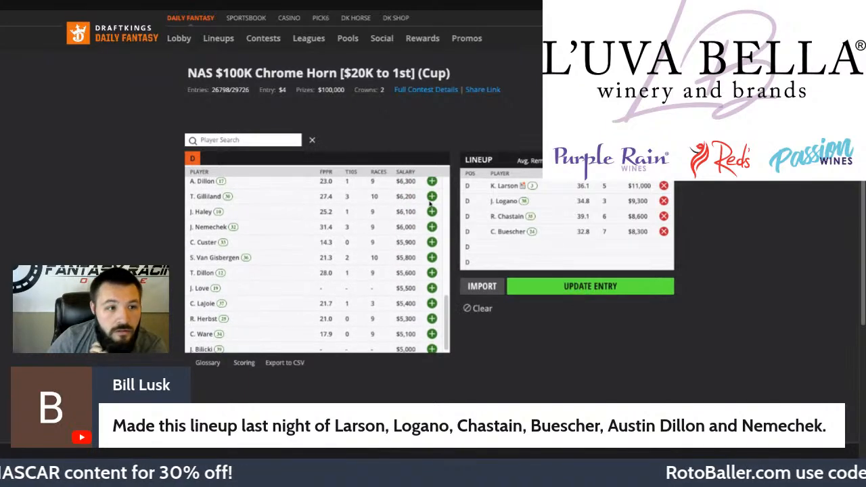
{"action": "left_click", "coordinate": [432, 183]}
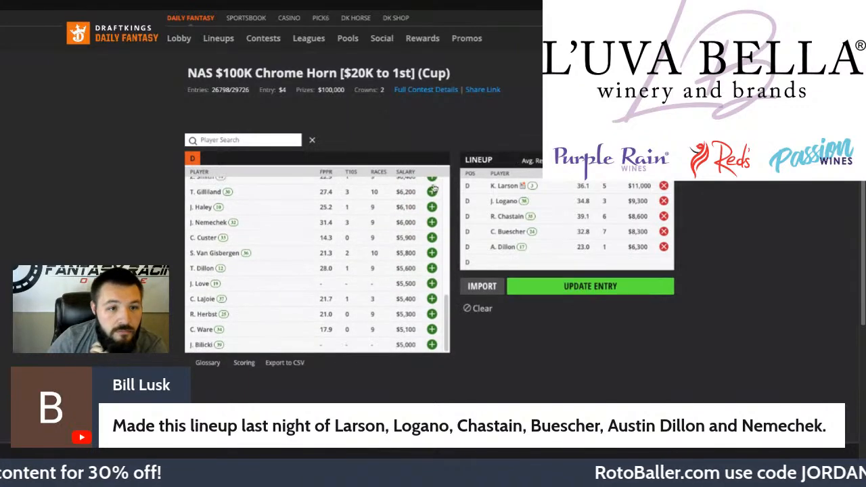
{"action": "left_click", "coordinate": [431, 223]}
- Replace R. Chastain with T. Gibbs in the lineup
{"action": "scroll", "coordinate": [385, 257], "scroll_direction": "up", "scroll_amount": 10}
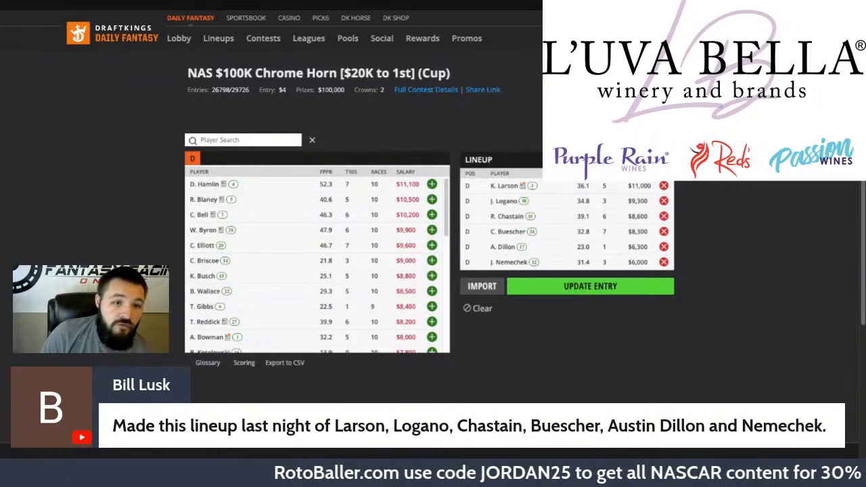
{"action": "left_click", "coordinate": [664, 215]}
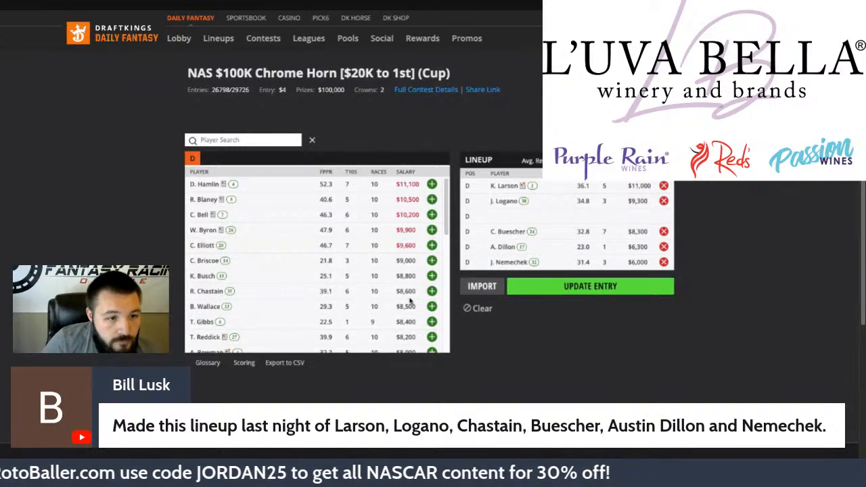
{"action": "scroll", "coordinate": [411, 302], "scroll_direction": "down", "scroll_amount": 2}
{"action": "scroll", "coordinate": [412, 299], "scroll_direction": "down", "scroll_amount": 1}
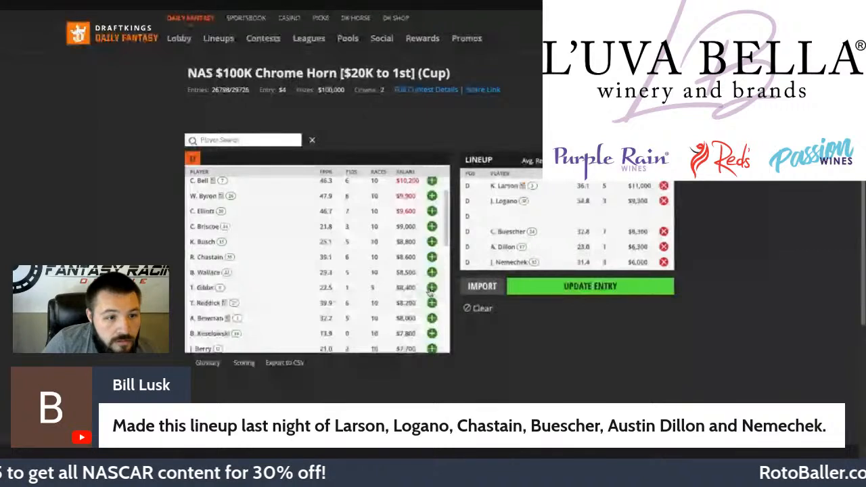
{"action": "left_click", "coordinate": [432, 287]}
- Remove A. Dillon and T. Gibbs from the lineup and add B. Keselowski and R. Preece in their spots
{"action": "scroll", "coordinate": [408, 277], "scroll_direction": "down", "scroll_amount": 5}
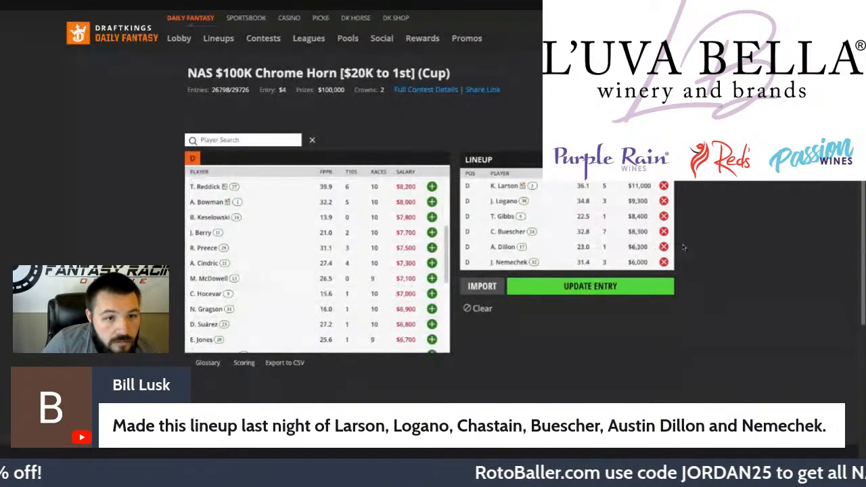
{"action": "left_click", "coordinate": [663, 247]}
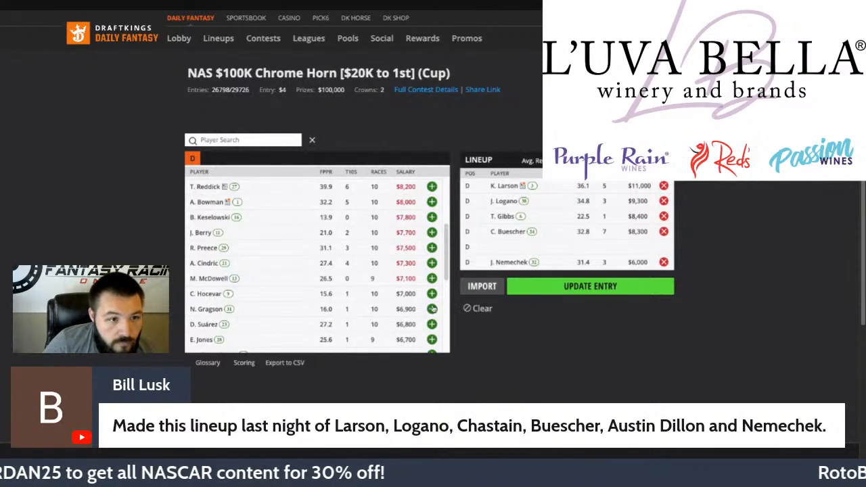
{"action": "left_click", "coordinate": [664, 216]}
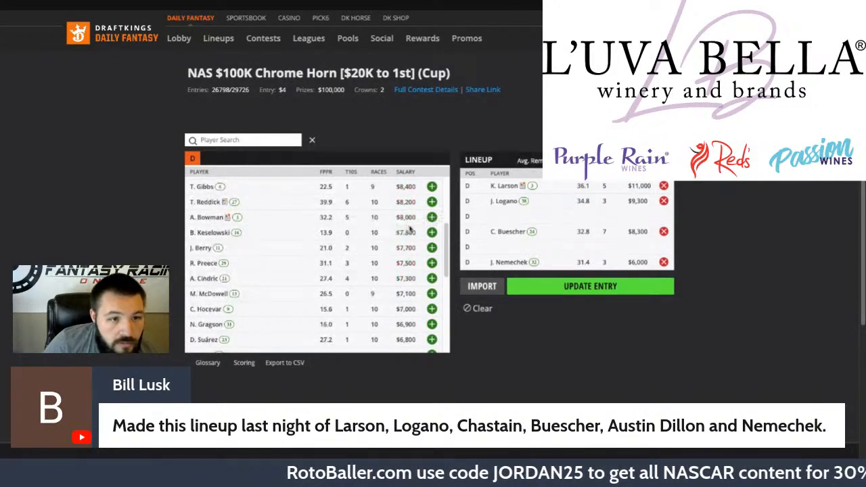
{"action": "left_click", "coordinate": [431, 232]}
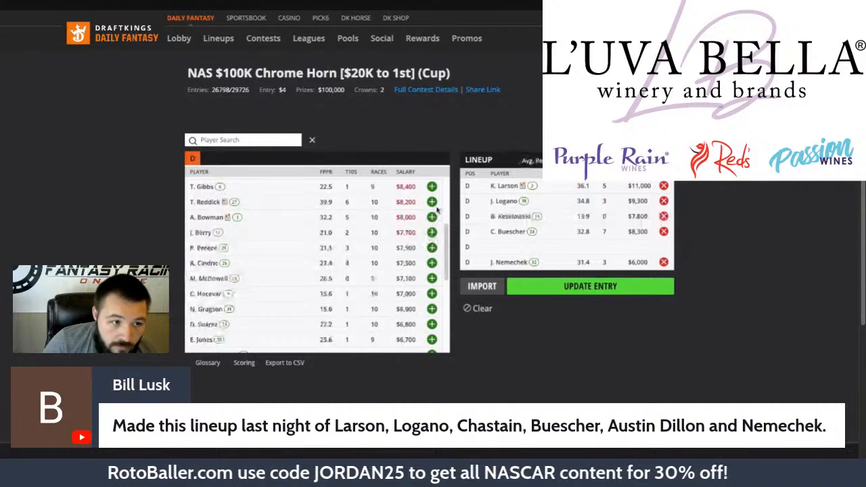
{"action": "left_click", "coordinate": [432, 248]}
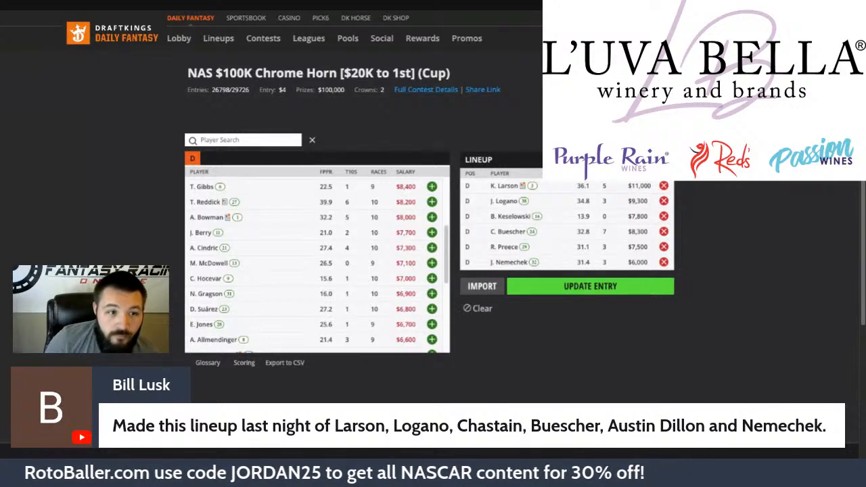
- Remove B. Keselowski and R. Preece from the lineup and add T. Gibbs back in
{"action": "left_click", "coordinate": [664, 216]}
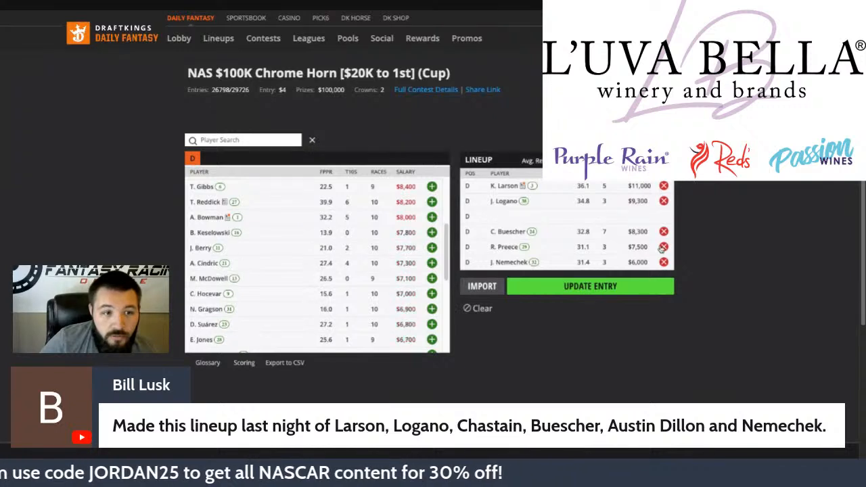
{"action": "left_click", "coordinate": [664, 247]}
{"action": "scroll", "coordinate": [390, 257], "scroll_direction": "up", "scroll_amount": 2}
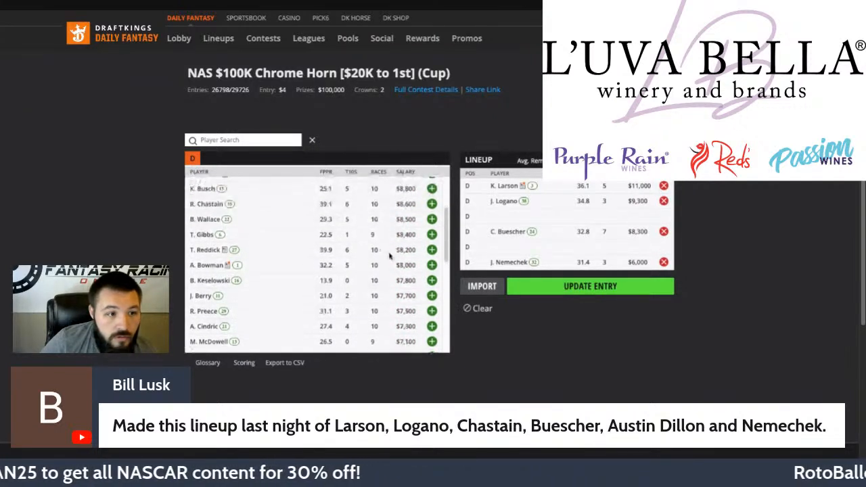
{"action": "left_click", "coordinate": [431, 235]}
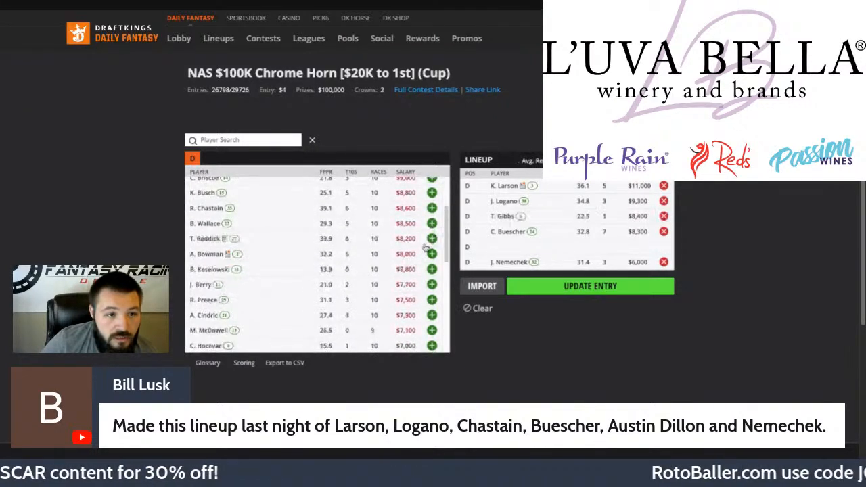
- Fill the open lineup spot with N. Gragson and submit the updated entry
{"action": "scroll", "coordinate": [420, 260], "scroll_direction": "down", "scroll_amount": 1}
{"action": "scroll", "coordinate": [414, 270], "scroll_direction": "down", "scroll_amount": 1}
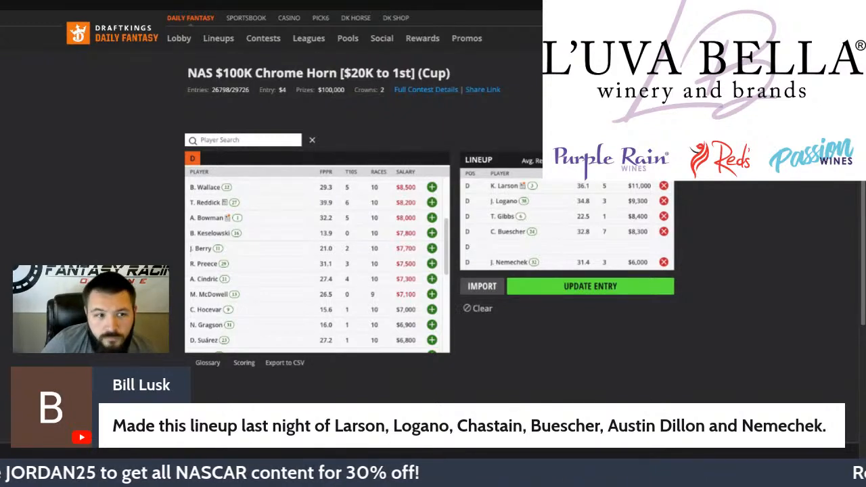
{"action": "scroll", "coordinate": [317, 264], "scroll_direction": "up", "scroll_amount": 1}
{"action": "scroll", "coordinate": [317, 263], "scroll_direction": "up", "scroll_amount": 3}
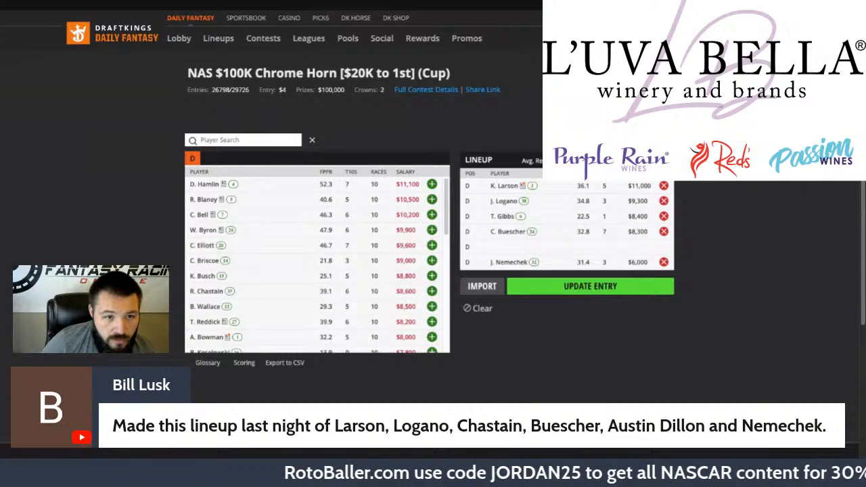
{"action": "scroll", "coordinate": [316, 264], "scroll_direction": "down", "scroll_amount": 3}
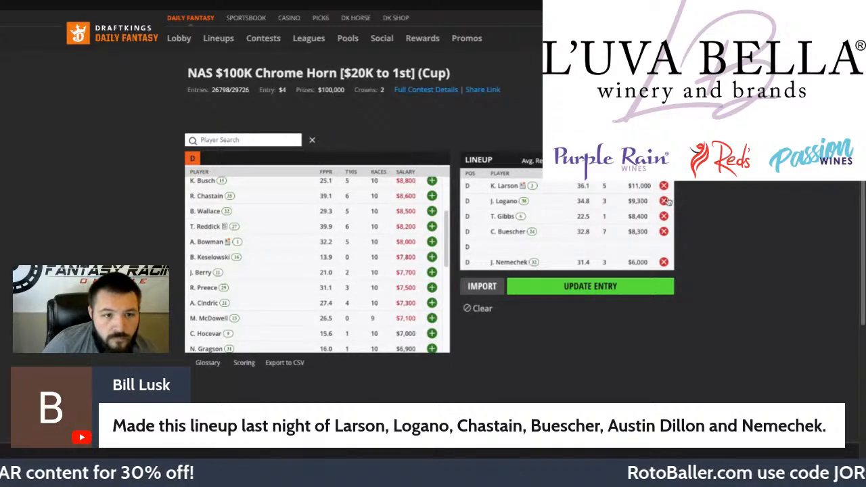
{"action": "scroll", "coordinate": [330, 239], "scroll_direction": "up", "scroll_amount": 3}
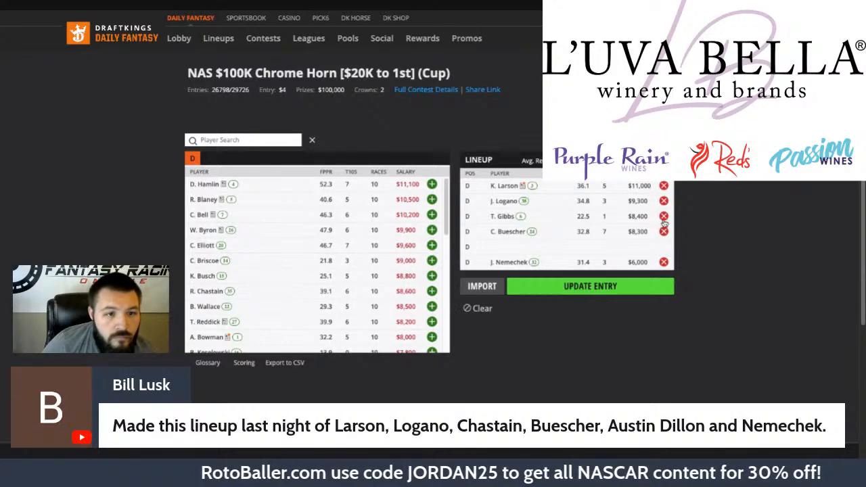
{"action": "scroll", "coordinate": [316, 293], "scroll_direction": "down", "scroll_amount": 1}
{"action": "scroll", "coordinate": [317, 293], "scroll_direction": "down", "scroll_amount": 5}
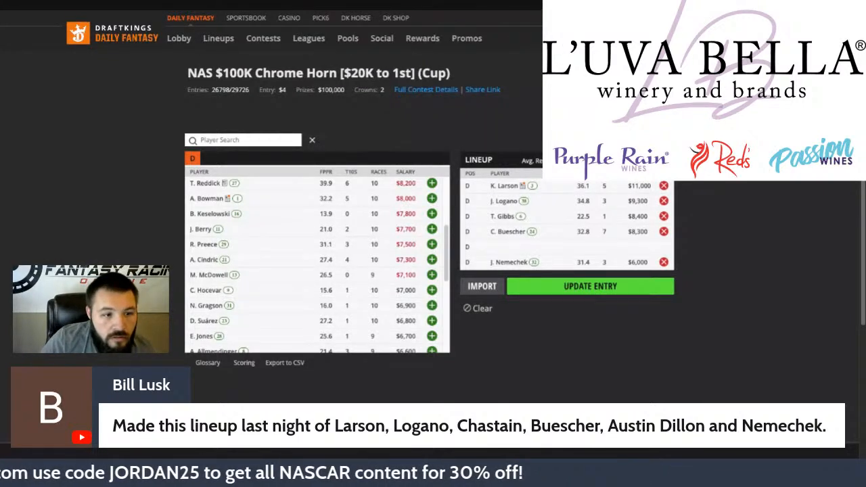
{"action": "left_click", "coordinate": [432, 305]}
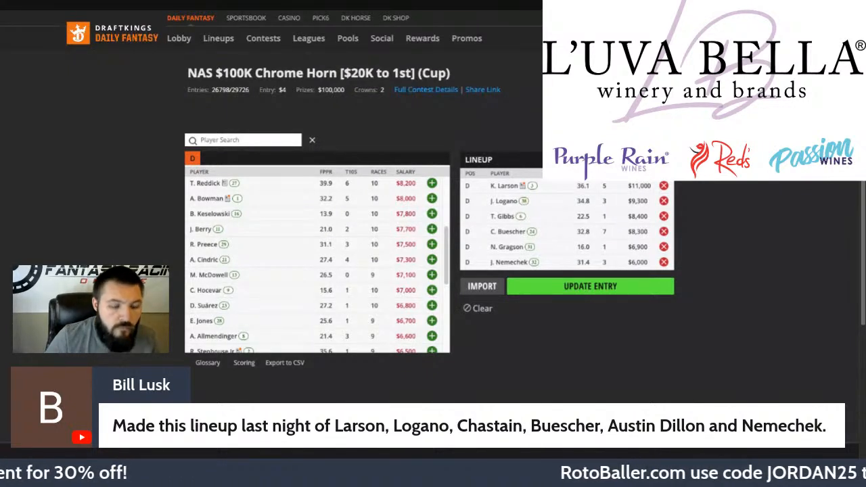
{"action": "left_click", "coordinate": [580, 289]}
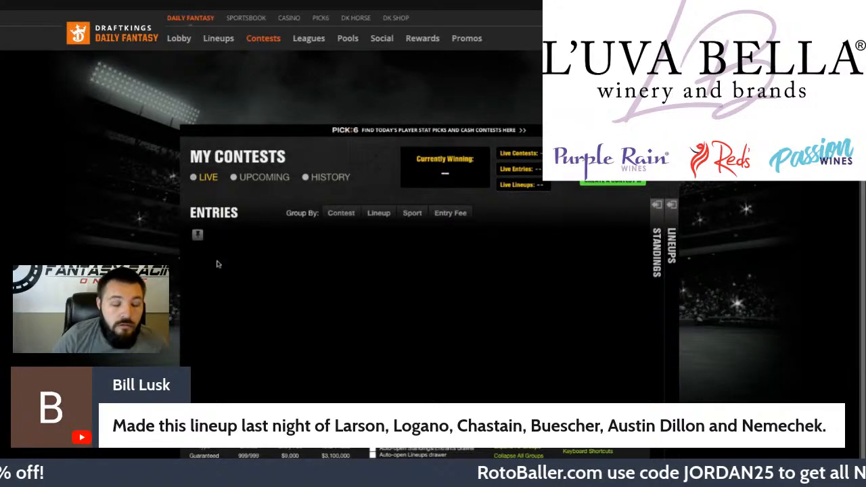
- Open another undrafted NAS $100K Chrome Horn entry from the upcoming contests
{"action": "scroll", "coordinate": [255, 177], "scroll_direction": "down", "scroll_amount": 1}
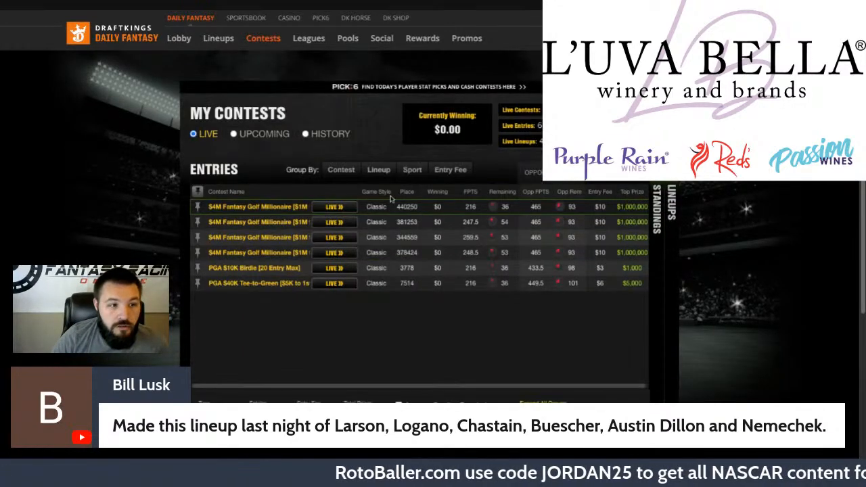
{"action": "left_click", "coordinate": [255, 134]}
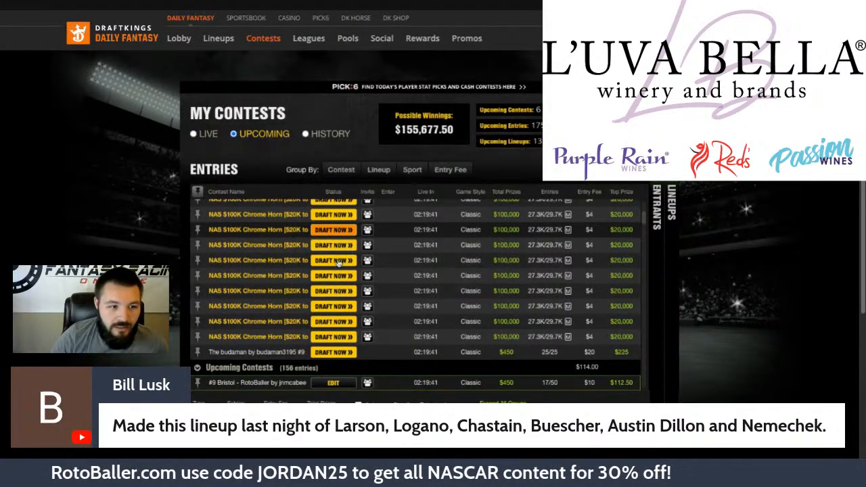
{"action": "left_click", "coordinate": [338, 262]}
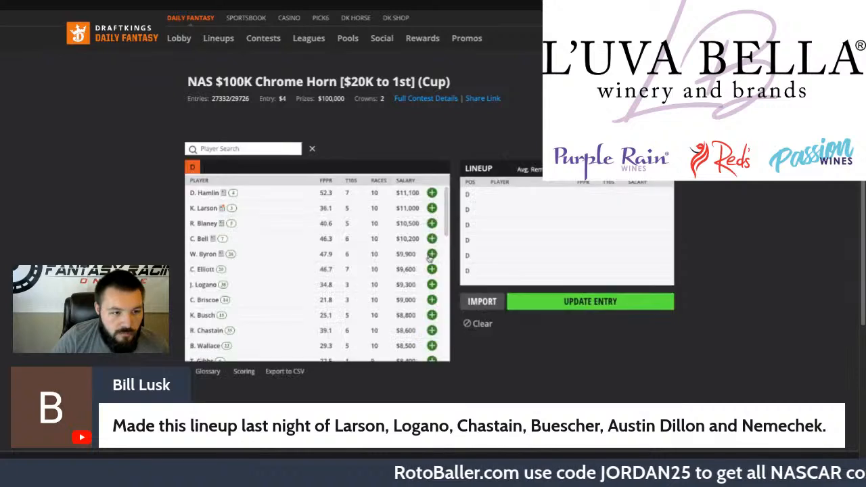
- Add D. Hamlin, J. Logano, T. Gibbs and C. Buescher to the empty lineup
{"action": "left_click", "coordinate": [432, 193]}
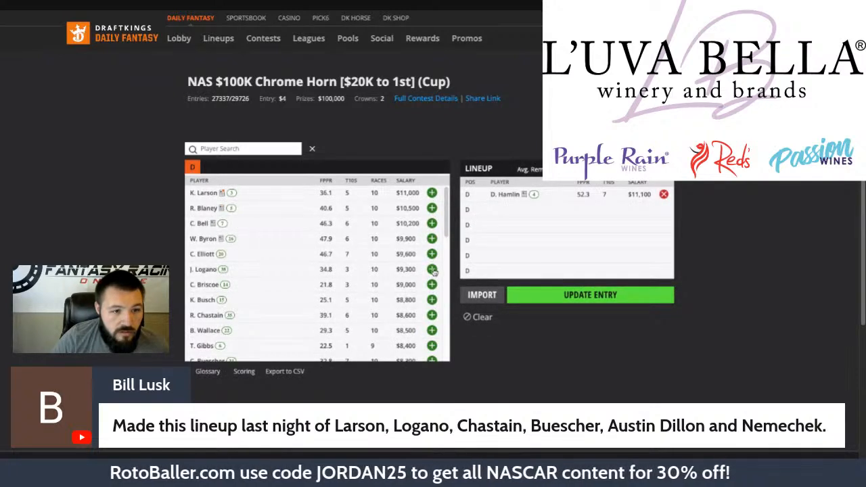
{"action": "left_click", "coordinate": [432, 270]}
{"action": "scroll", "coordinate": [430, 274], "scroll_direction": "down", "scroll_amount": 1}
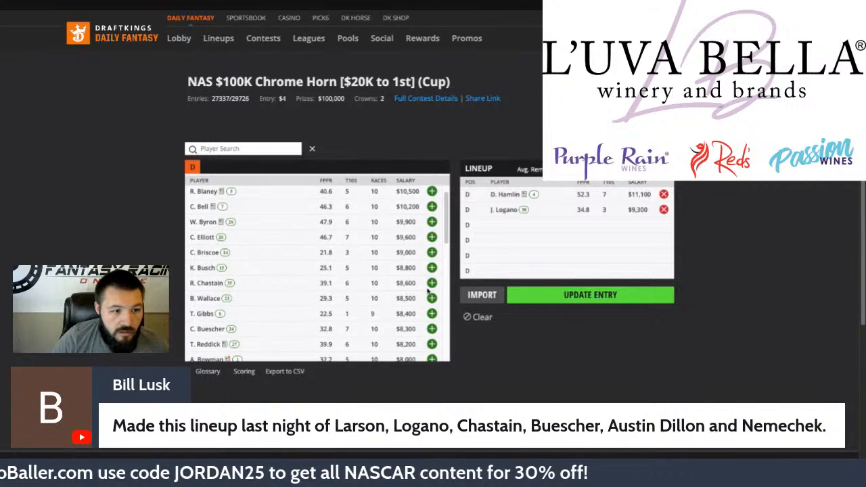
{"action": "left_click", "coordinate": [431, 313]}
{"action": "scroll", "coordinate": [432, 314], "scroll_direction": "down", "scroll_amount": 1}
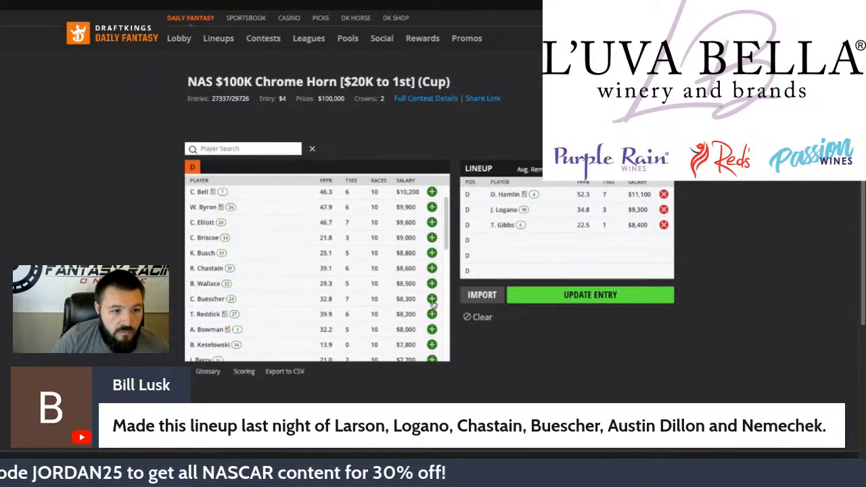
{"action": "left_click", "coordinate": [432, 302]}
- Complete the lineup with N. Gragson and J. Nemechek and submit the entry
{"action": "scroll", "coordinate": [433, 310], "scroll_direction": "down", "scroll_amount": 3}
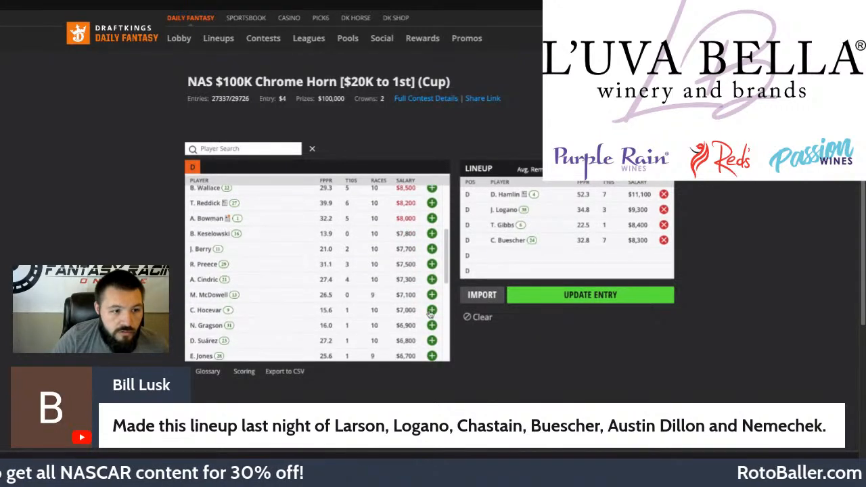
{"action": "left_click", "coordinate": [432, 326]}
{"action": "scroll", "coordinate": [431, 326], "scroll_direction": "down", "scroll_amount": 4}
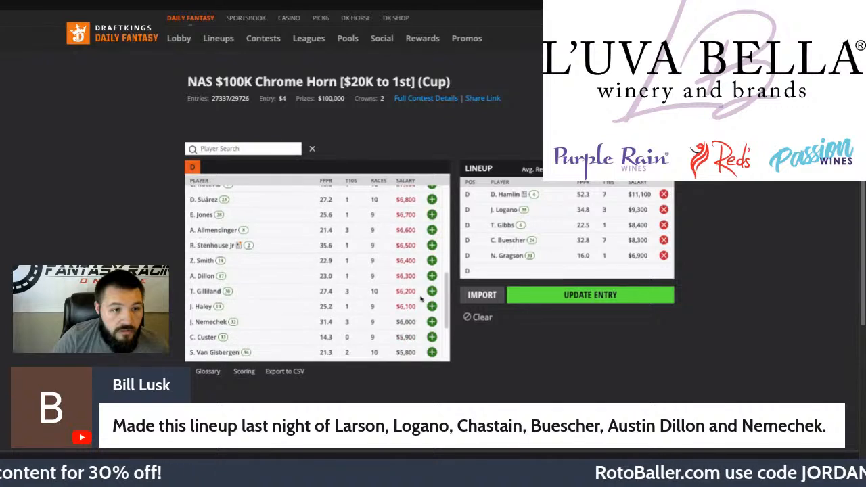
{"action": "left_click", "coordinate": [432, 322]}
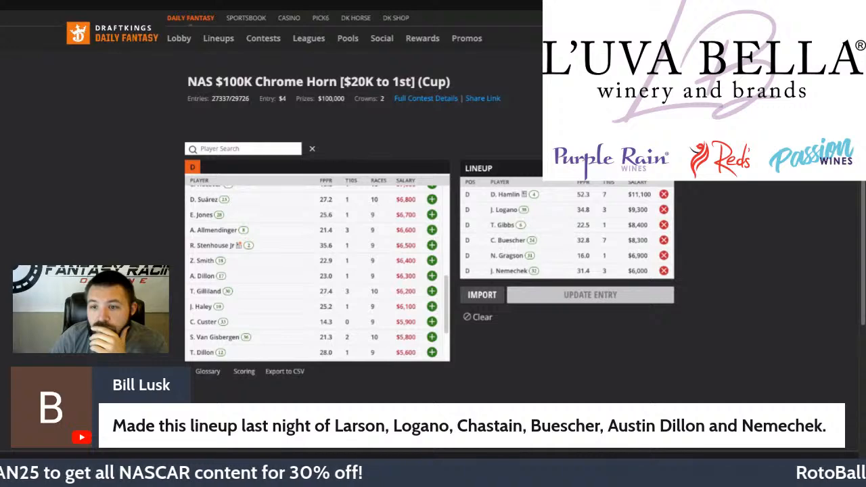
{"action": "key", "text": "alt+Left"}
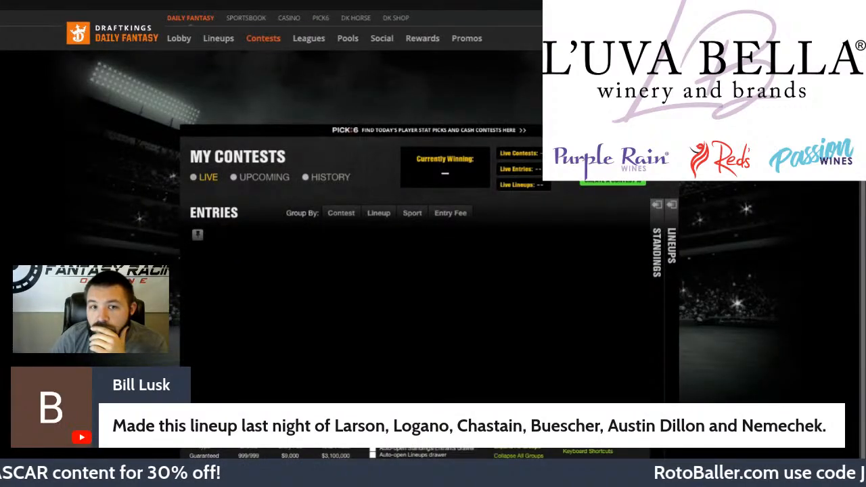
- Open the next undrafted NAS $100K Chrome Horn entry and review its driver list down to the cheapest drivers
{"action": "scroll", "coordinate": [419, 270], "scroll_direction": "down", "scroll_amount": 1}
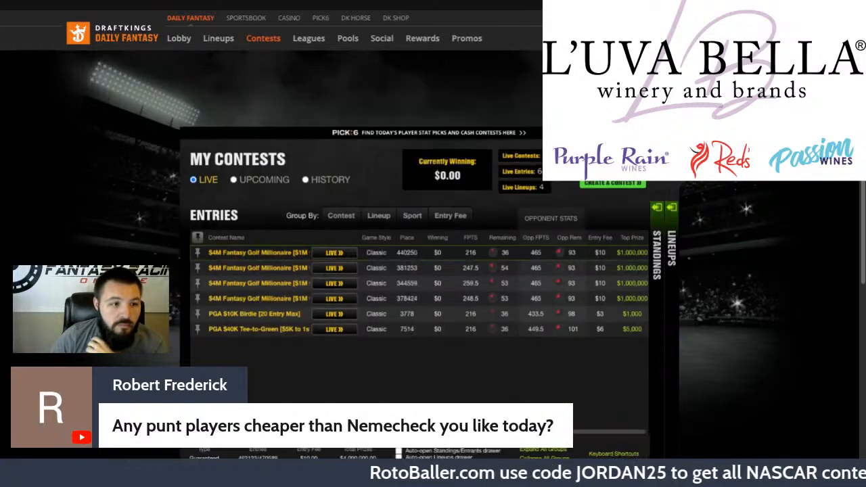
{"action": "left_click", "coordinate": [263, 179]}
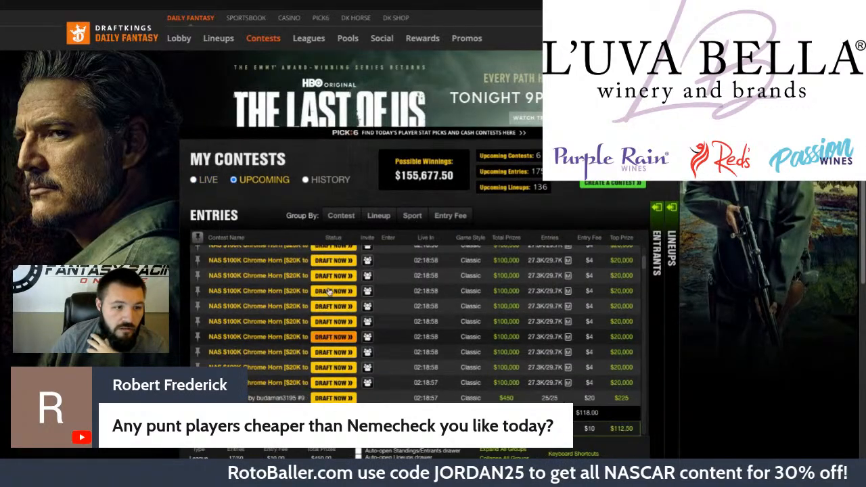
{"action": "left_click", "coordinate": [373, 308]}
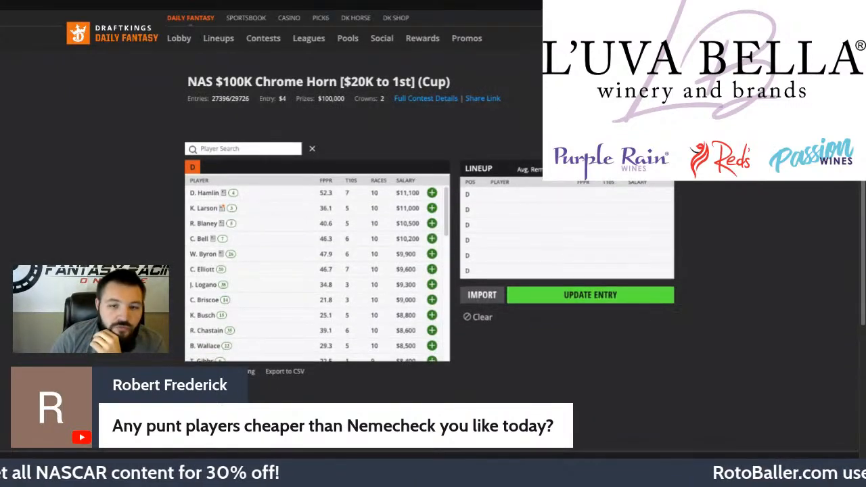
{"action": "scroll", "coordinate": [390, 243], "scroll_direction": "down", "scroll_amount": 5}
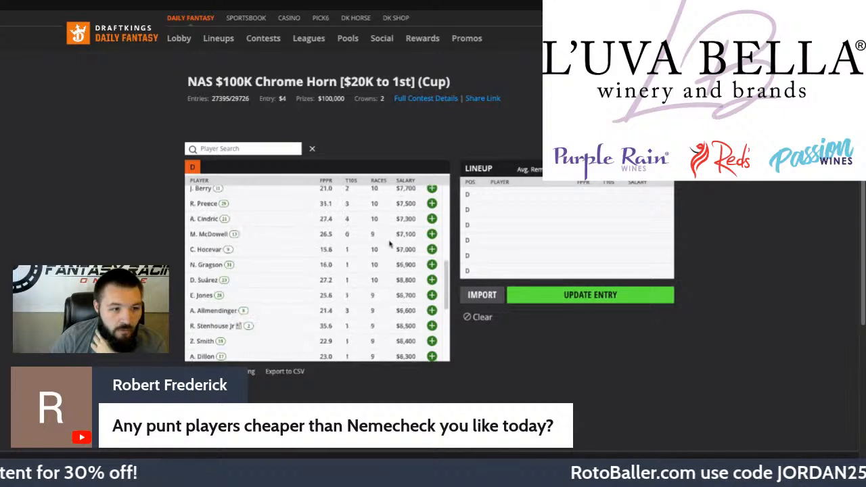
{"action": "scroll", "coordinate": [391, 242], "scroll_direction": "down", "scroll_amount": 5}
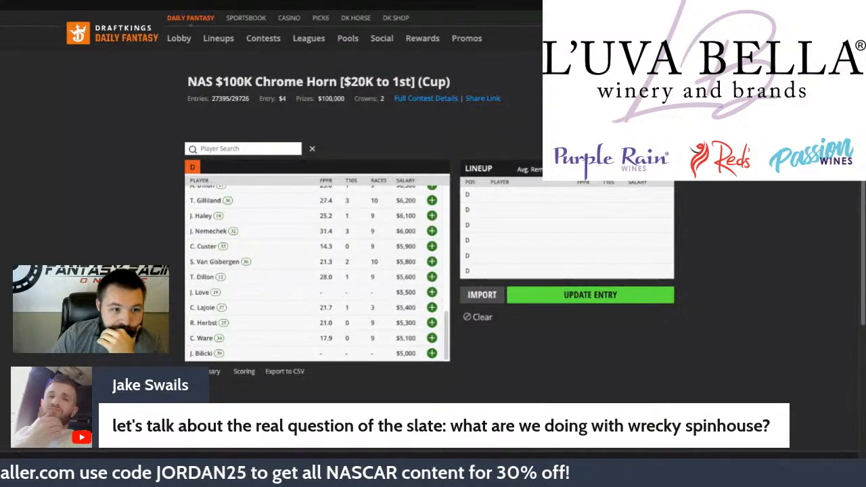
{"action": "scroll", "coordinate": [446, 310], "scroll_direction": "up", "scroll_amount": 2}
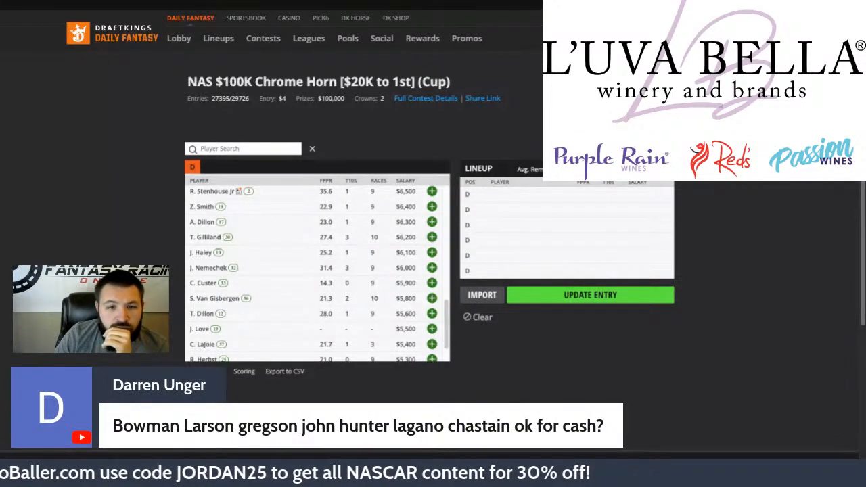
{"action": "scroll", "coordinate": [318, 271], "scroll_direction": "up", "scroll_amount": 5}
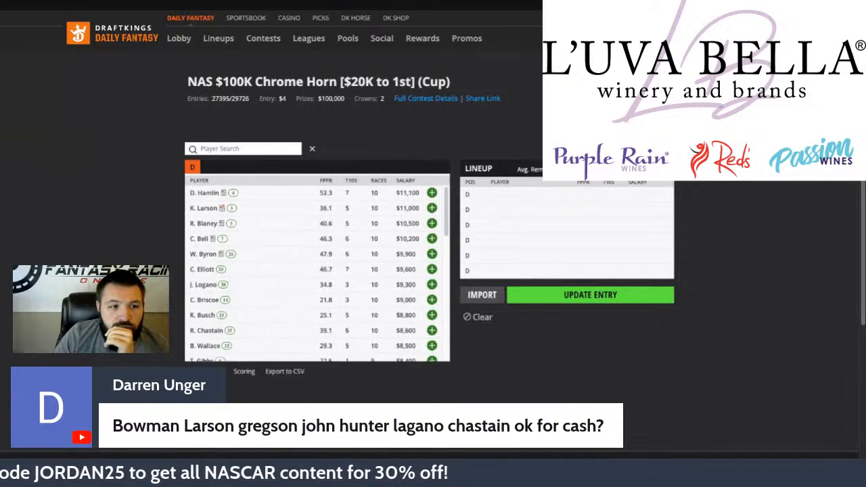
- Add K. Larson, A. Bowman, N. Gragson and J. Nemechek to the empty lineup
{"action": "left_click", "coordinate": [432, 208]}
{"action": "scroll", "coordinate": [426, 271], "scroll_direction": "down", "scroll_amount": 1}
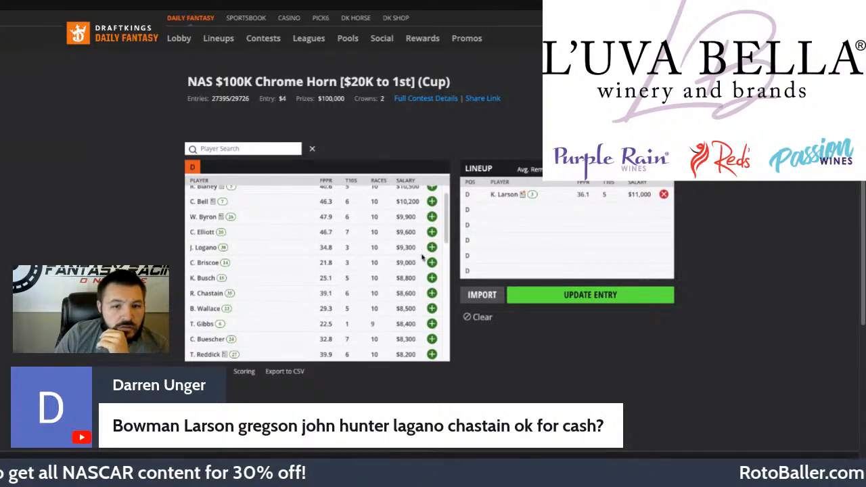
{"action": "scroll", "coordinate": [433, 337], "scroll_direction": "down", "scroll_amount": 2}
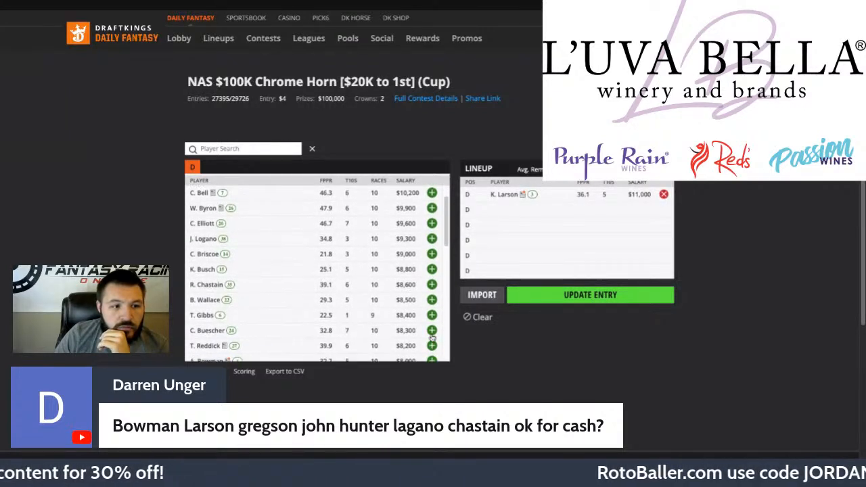
{"action": "left_click", "coordinate": [432, 337]}
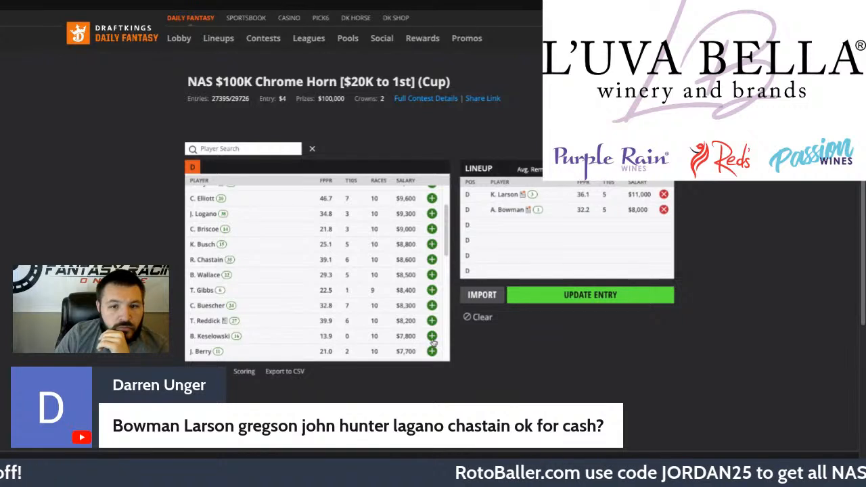
{"action": "scroll", "coordinate": [431, 339], "scroll_direction": "down", "scroll_amount": 5}
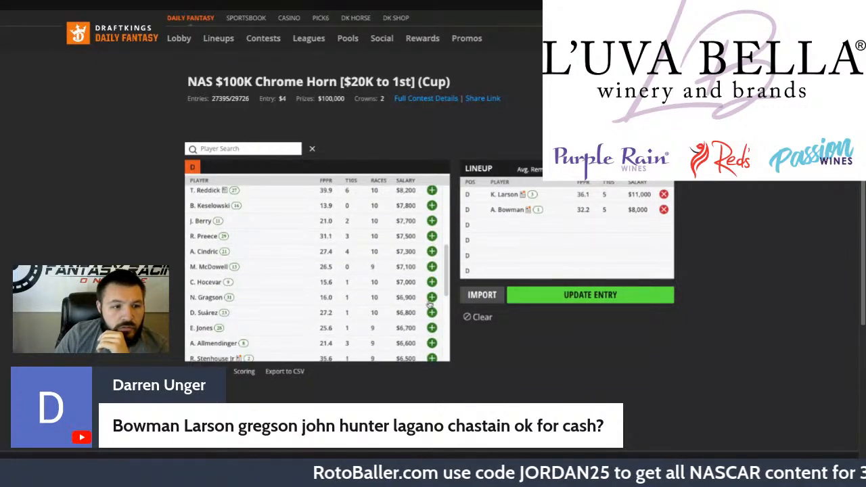
{"action": "left_click", "coordinate": [431, 301]}
{"action": "scroll", "coordinate": [430, 305], "scroll_direction": "down", "scroll_amount": 4}
{"action": "left_click", "coordinate": [431, 291]}
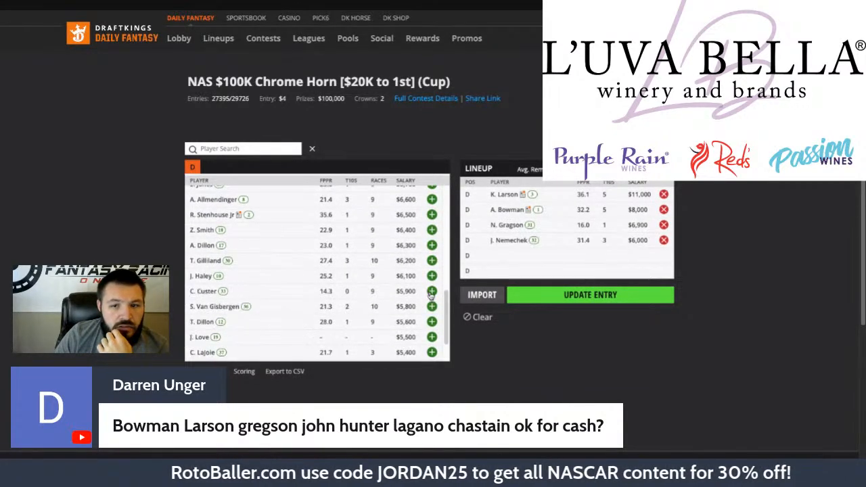
- Fill the last two lineup spots with J. Logano and C. Buescher
{"action": "scroll", "coordinate": [429, 288], "scroll_direction": "up", "scroll_amount": 10}
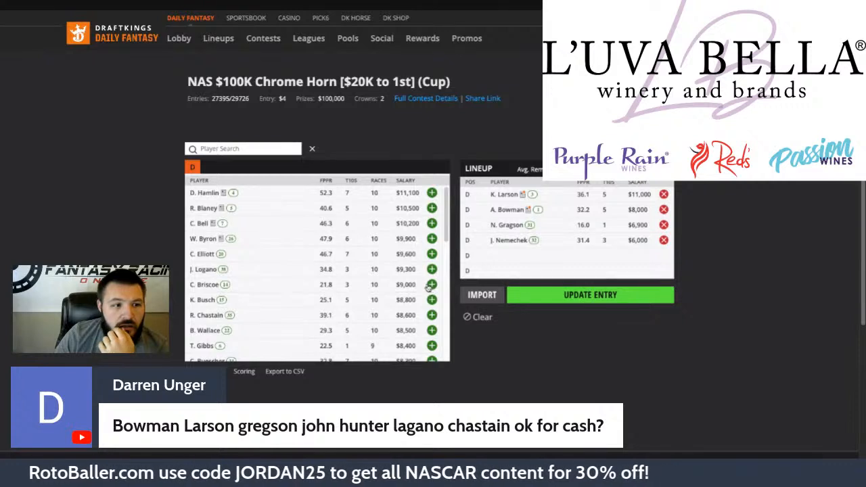
{"action": "left_click", "coordinate": [431, 269]}
{"action": "scroll", "coordinate": [437, 260], "scroll_direction": "down", "scroll_amount": 1}
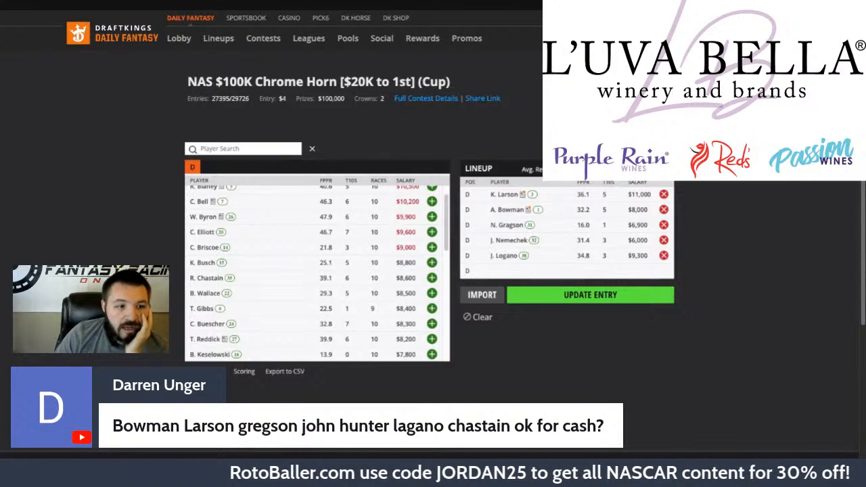
{"action": "left_click", "coordinate": [432, 324]}
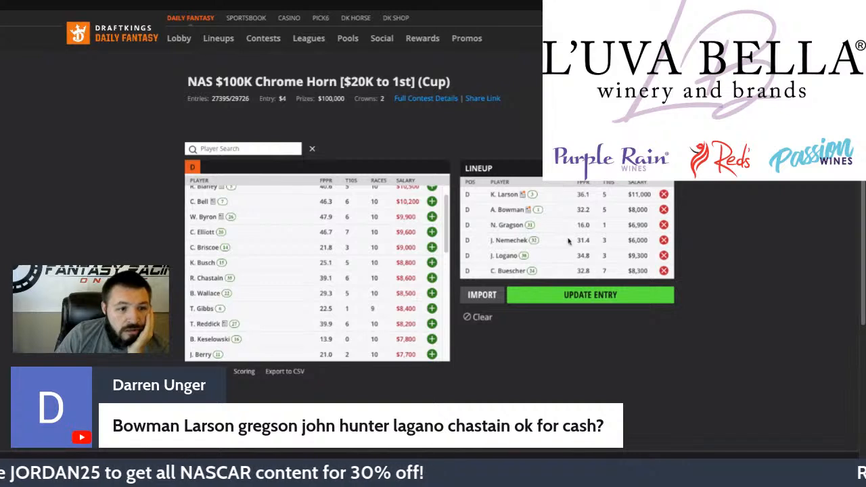
- Remove all six drivers from the filled lineup, from K. Larson to C. Buescher, to start it over
{"action": "scroll", "coordinate": [383, 249], "scroll_direction": "up", "scroll_amount": 1}
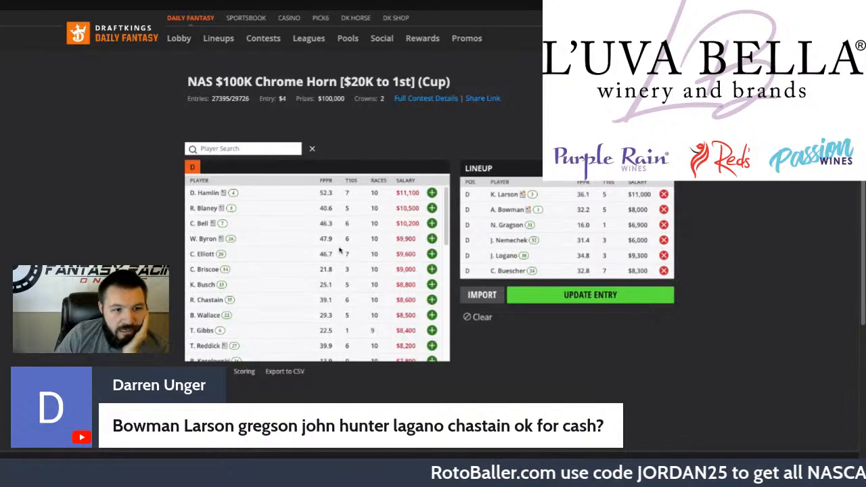
{"action": "scroll", "coordinate": [342, 233], "scroll_direction": "down", "scroll_amount": 1}
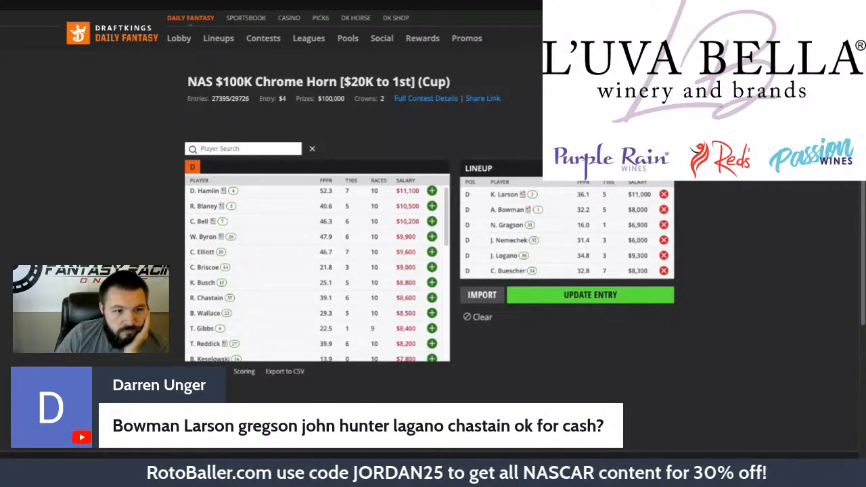
{"action": "scroll", "coordinate": [317, 271], "scroll_direction": "down", "scroll_amount": 1}
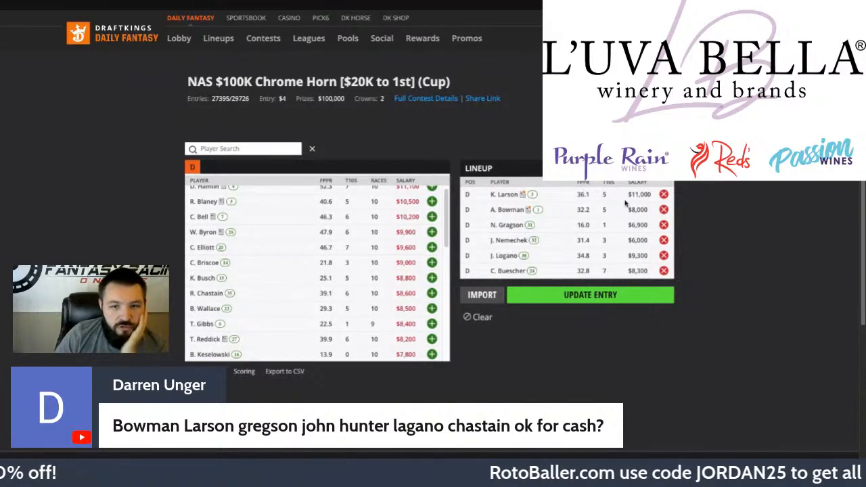
{"action": "left_click", "coordinate": [664, 271]}
{"action": "left_click", "coordinate": [663, 255]}
{"action": "left_click", "coordinate": [664, 240]}
{"action": "left_click", "coordinate": [664, 210]}
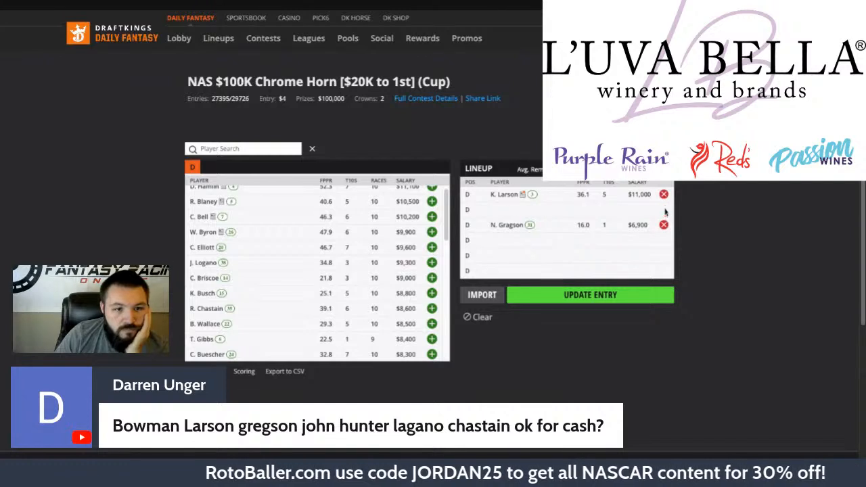
{"action": "left_click", "coordinate": [664, 194]}
{"action": "left_click", "coordinate": [664, 224]}
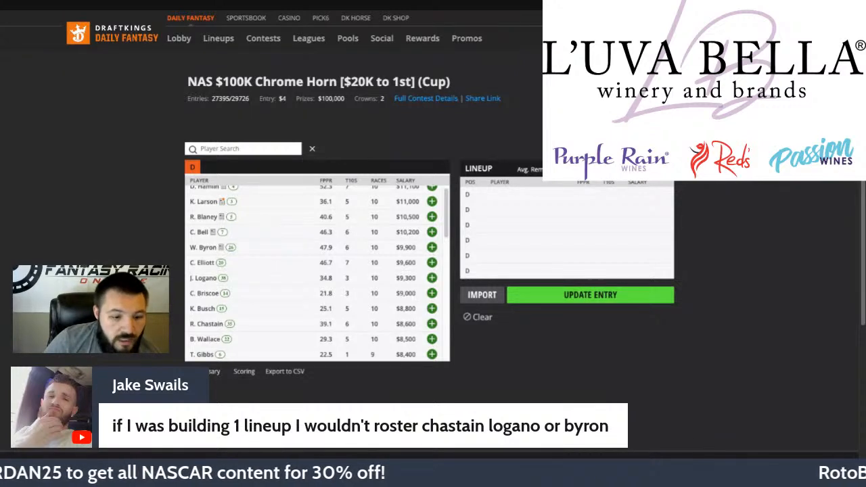
- Add K. Larson, T. Gibbs, C. Buescher and A. Bowman to the empty lineup
{"action": "scroll", "coordinate": [317, 271], "scroll_direction": "up", "scroll_amount": 1}
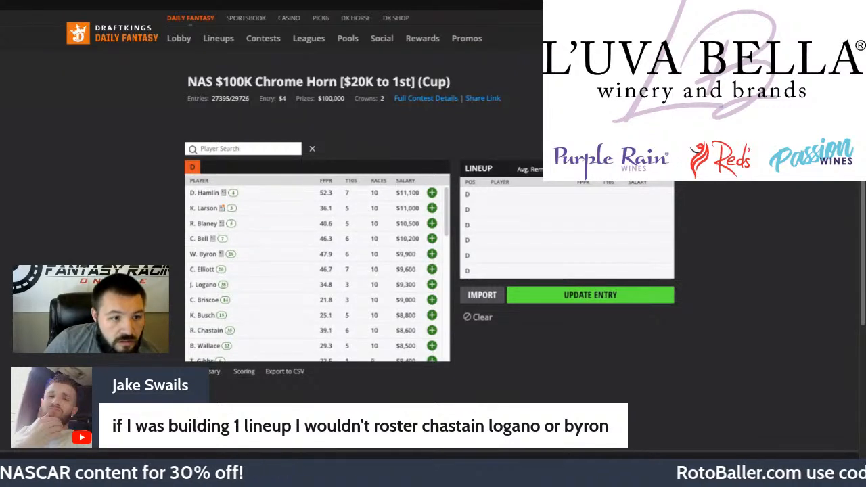
{"action": "left_click", "coordinate": [432, 207]}
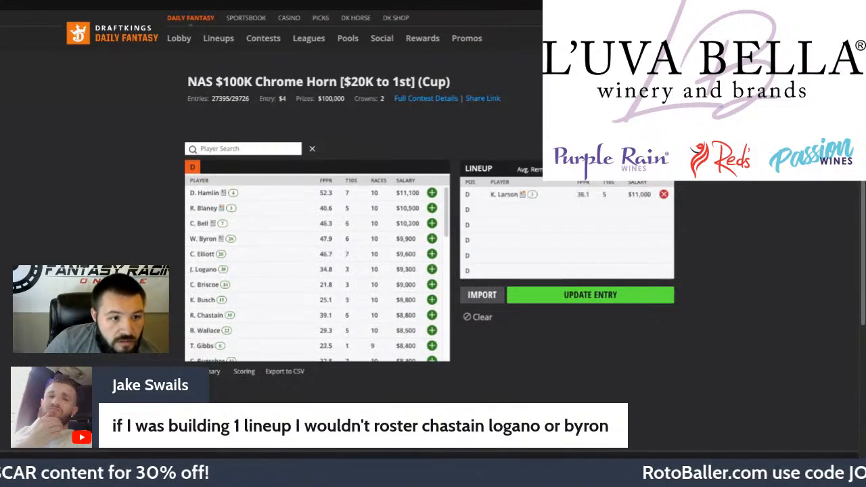
{"action": "scroll", "coordinate": [414, 286], "scroll_direction": "down", "scroll_amount": 3}
{"action": "left_click", "coordinate": [432, 271]}
{"action": "left_click", "coordinate": [432, 271]}
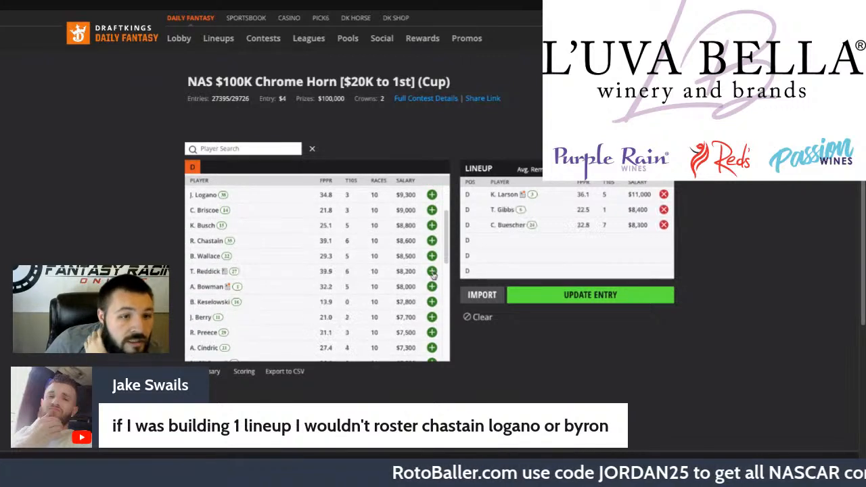
{"action": "left_click", "coordinate": [431, 287]}
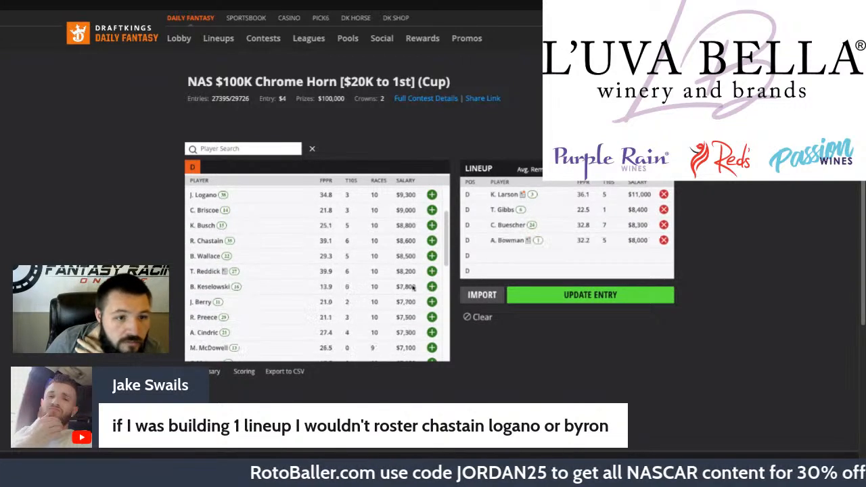
- Fill the last two lineup spots with B. Keselowski and J. Nemechek
{"action": "scroll", "coordinate": [410, 274], "scroll_direction": "down", "scroll_amount": 1}
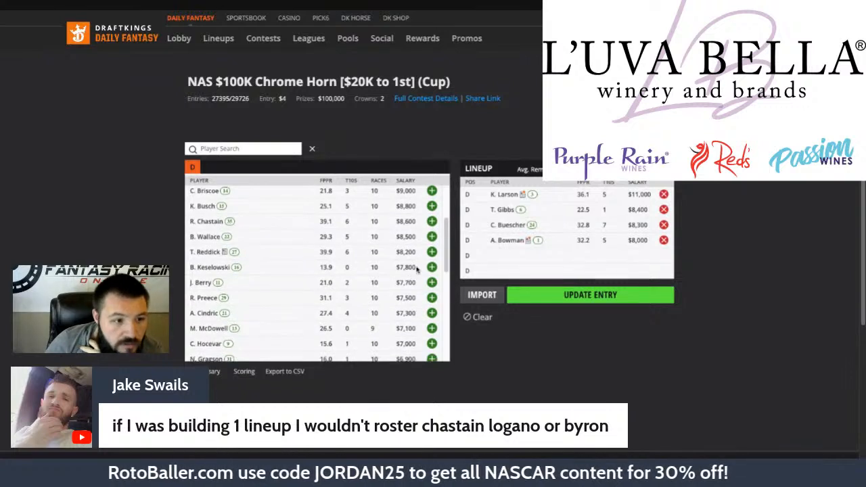
{"action": "left_click", "coordinate": [432, 267]}
{"action": "scroll", "coordinate": [434, 269], "scroll_direction": "down", "scroll_amount": 5}
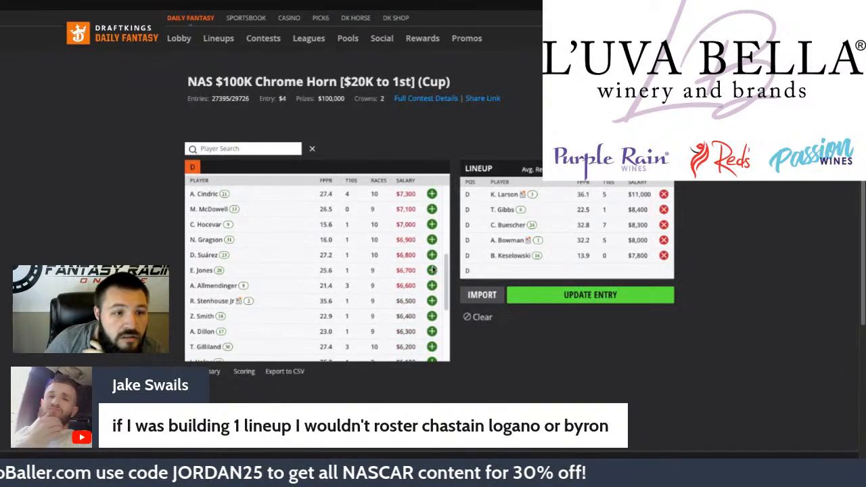
{"action": "scroll", "coordinate": [431, 223], "scroll_direction": "up", "scroll_amount": 1}
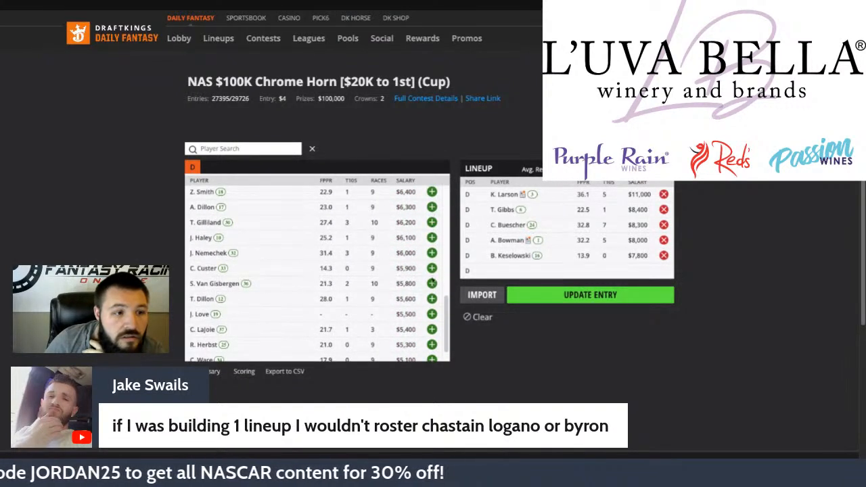
{"action": "left_click", "coordinate": [433, 256]}
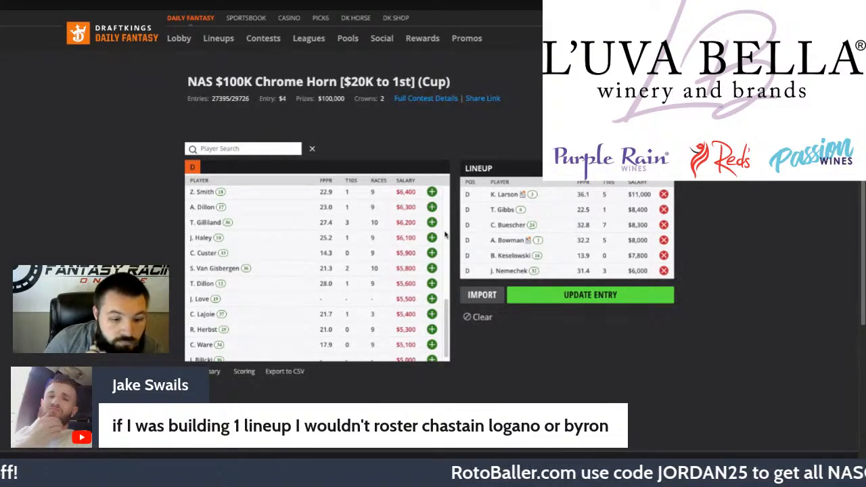
- Remove A. Bowman and J. Nemechek from the lineup and add N. Gragson
{"action": "scroll", "coordinate": [430, 212], "scroll_direction": "up", "scroll_amount": 8}
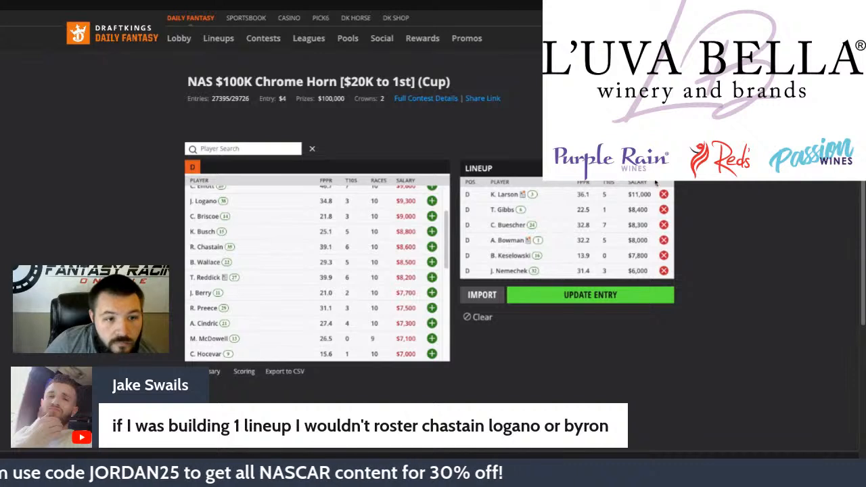
{"action": "left_click", "coordinate": [663, 244]}
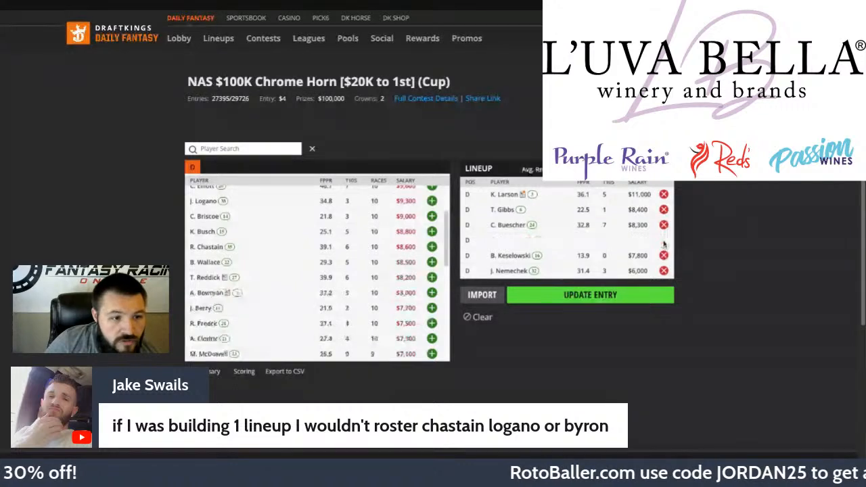
{"action": "scroll", "coordinate": [425, 261], "scroll_direction": "down", "scroll_amount": 1}
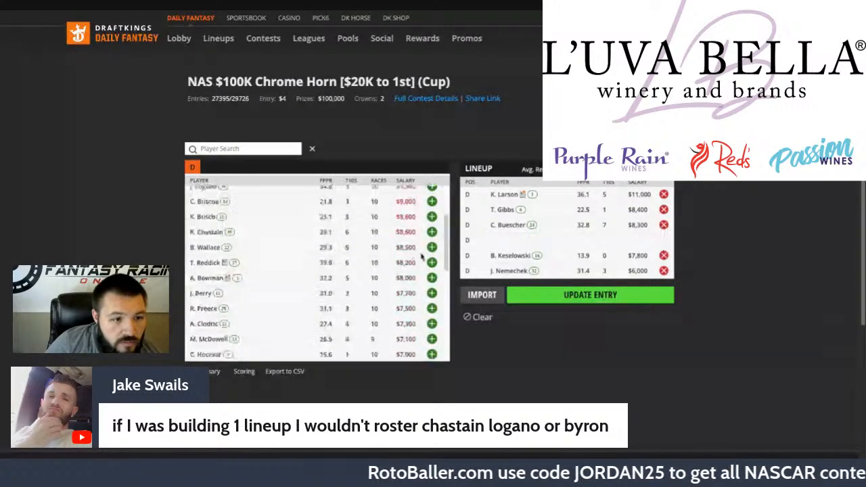
{"action": "scroll", "coordinate": [425, 261], "scroll_direction": "down", "scroll_amount": 2}
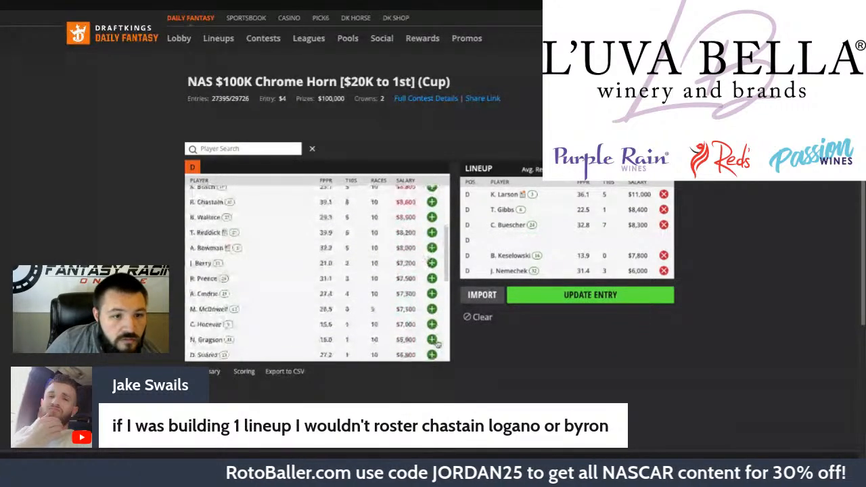
{"action": "left_click", "coordinate": [432, 340]}
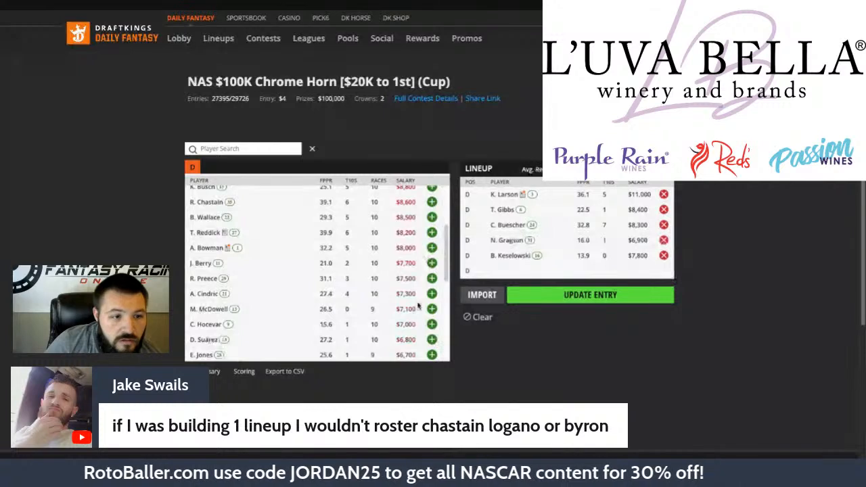
- Fill the last lineup spot with R. Preece and submit the entry
{"action": "scroll", "coordinate": [418, 303], "scroll_direction": "down", "scroll_amount": 3}
{"action": "scroll", "coordinate": [418, 298], "scroll_direction": "down", "scroll_amount": 1}
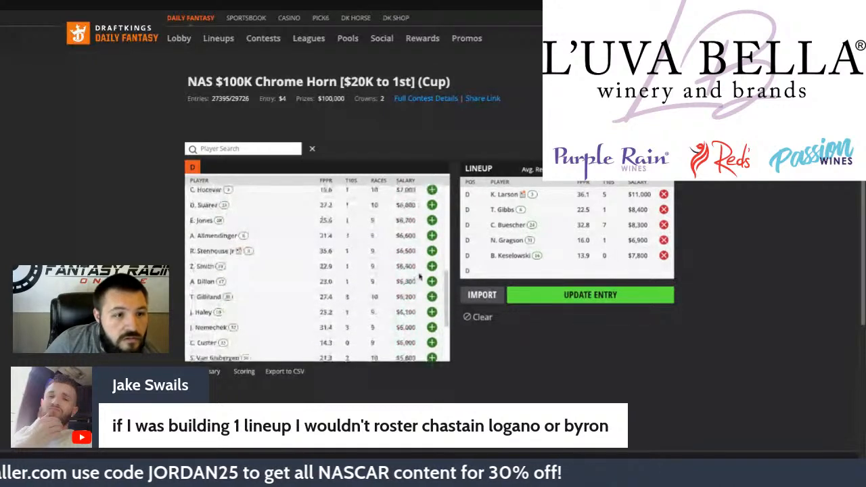
{"action": "scroll", "coordinate": [420, 276], "scroll_direction": "down", "scroll_amount": 2}
{"action": "scroll", "coordinate": [434, 243], "scroll_direction": "up", "scroll_amount": 4}
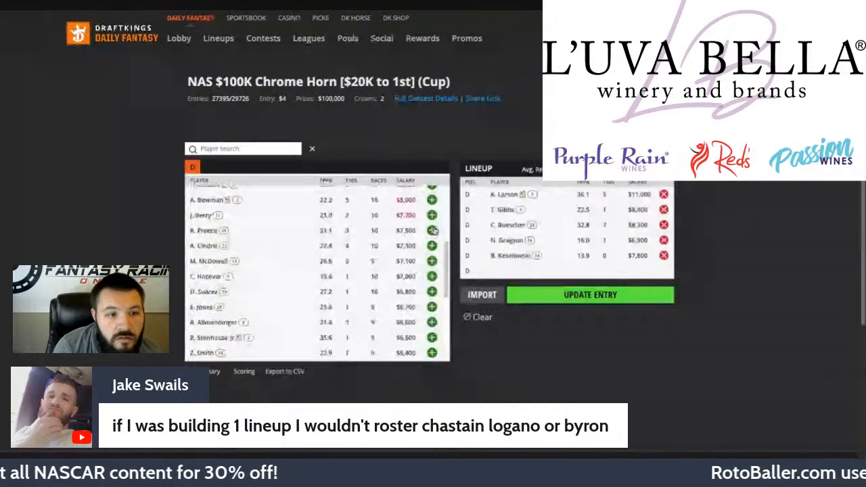
{"action": "left_click", "coordinate": [432, 230]}
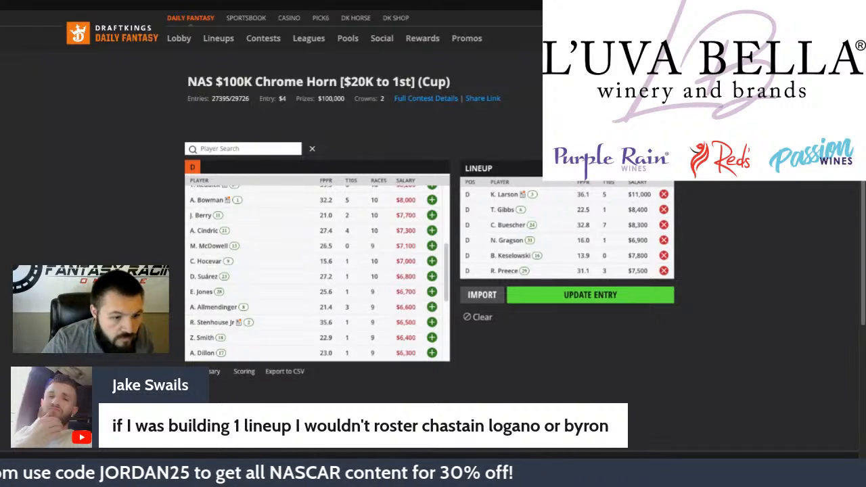
{"action": "left_click", "coordinate": [605, 303]}
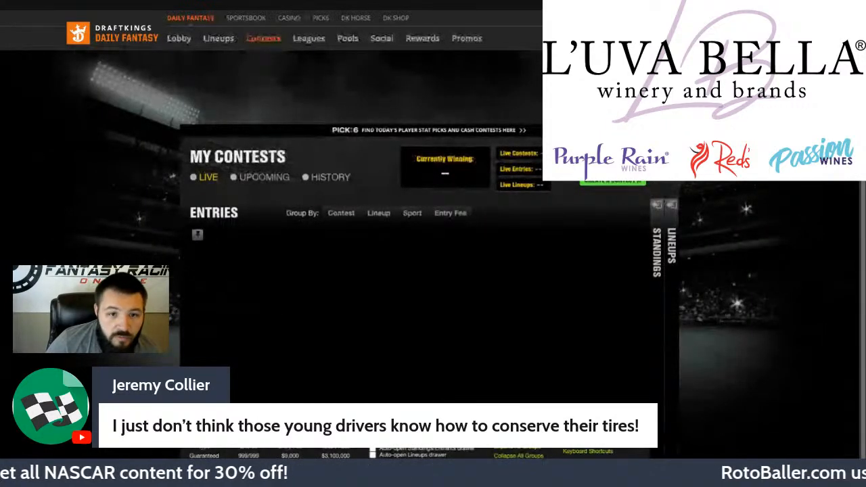
- Open the next undrafted NAS $100K Chrome Horn entry from the upcoming contests
{"action": "scroll", "coordinate": [260, 136], "scroll_direction": "down", "scroll_amount": 1}
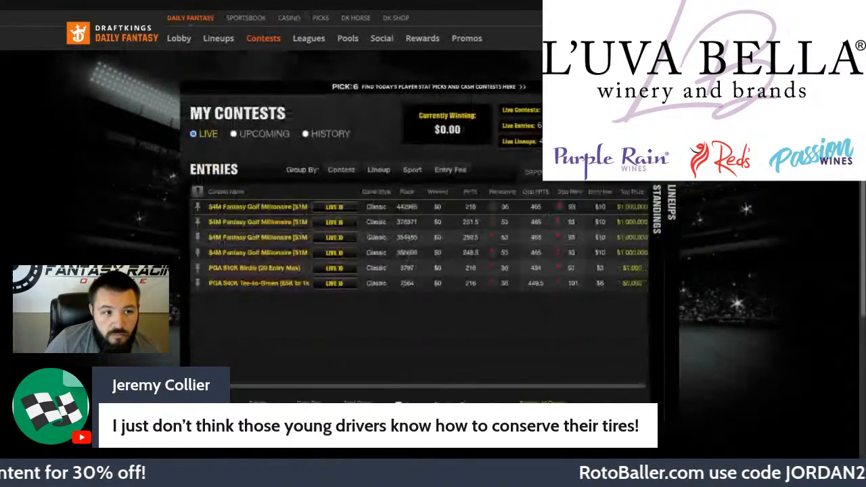
{"action": "left_click", "coordinate": [261, 135]}
{"action": "scroll", "coordinate": [335, 246], "scroll_direction": "down", "scroll_amount": 3}
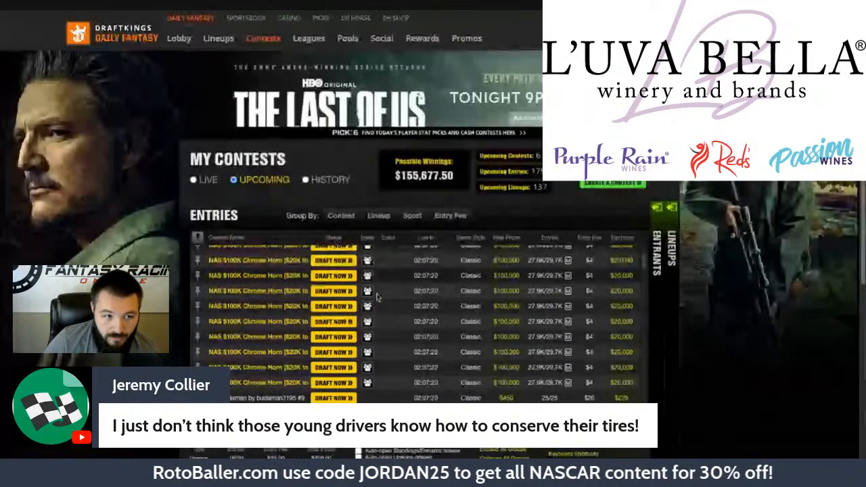
{"action": "left_click", "coordinate": [336, 263]}
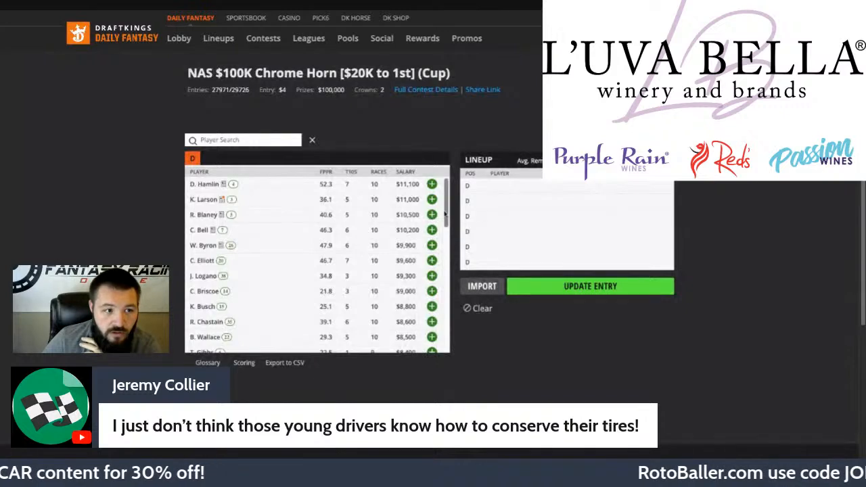
- Add D. Hamlin, T. Gibbs, C. Buescher and B. Keselowski to the empty lineup
{"action": "left_click", "coordinate": [432, 185]}
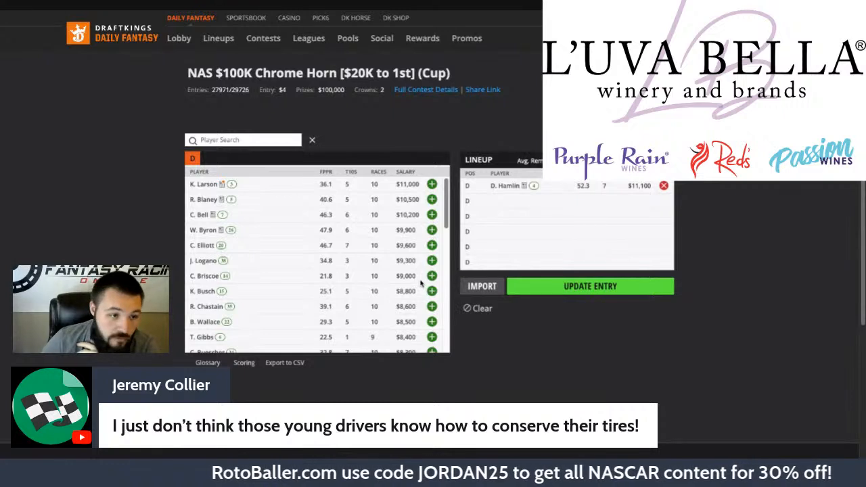
{"action": "scroll", "coordinate": [411, 263], "scroll_direction": "down", "scroll_amount": 2}
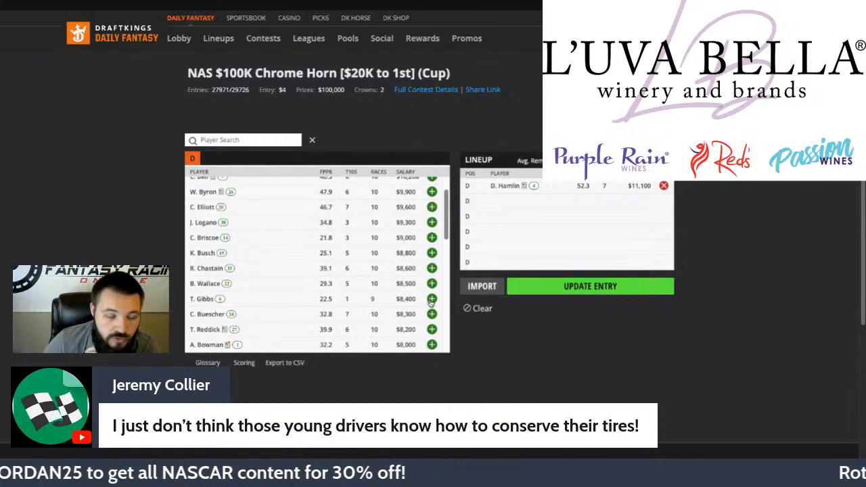
{"action": "left_click", "coordinate": [431, 299]}
{"action": "left_click", "coordinate": [431, 299]}
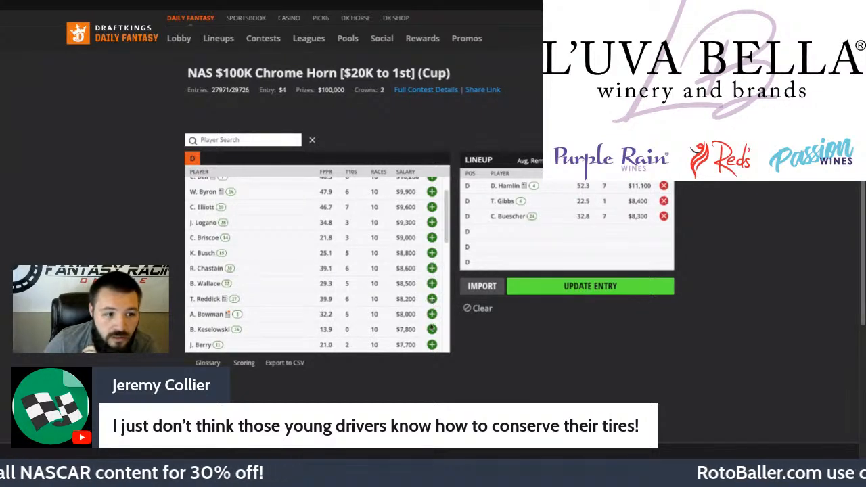
{"action": "left_click", "coordinate": [432, 330]}
- Complete the lineup with R. Preece and N. Gragson and submit the entry
{"action": "scroll", "coordinate": [420, 308], "scroll_direction": "down", "scroll_amount": 1}
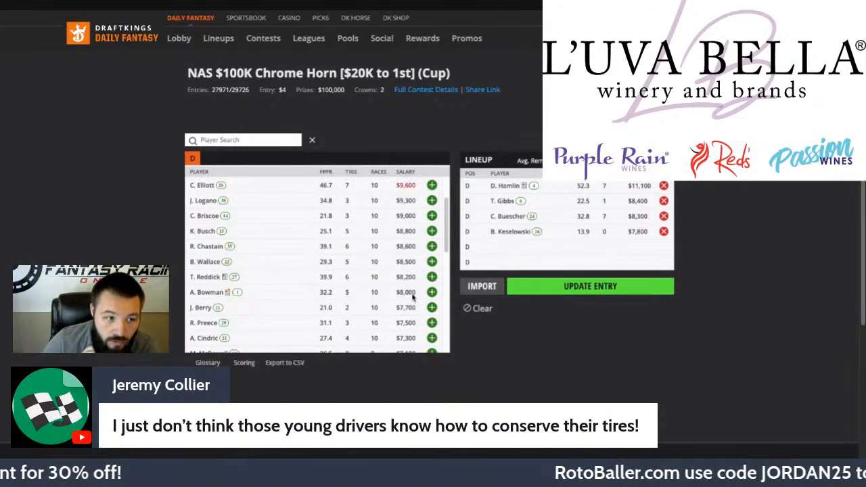
{"action": "scroll", "coordinate": [415, 298], "scroll_direction": "down", "scroll_amount": 1}
{"action": "scroll", "coordinate": [416, 294], "scroll_direction": "down", "scroll_amount": 4}
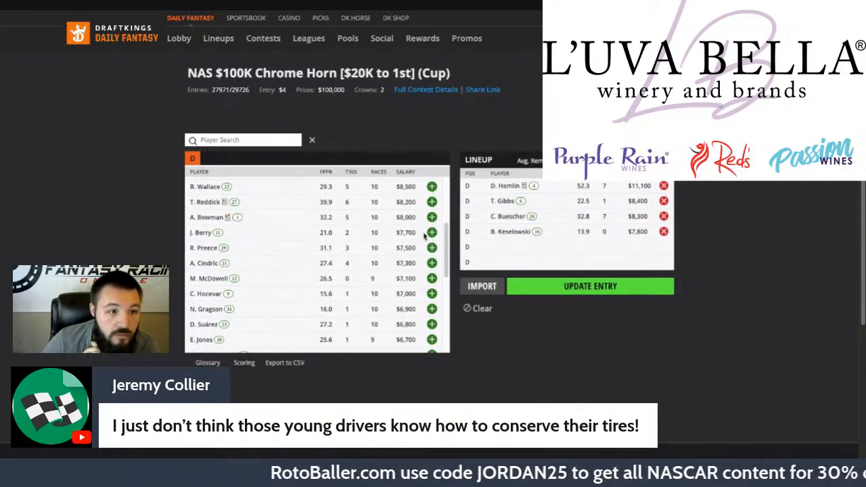
{"action": "left_click", "coordinate": [432, 248]}
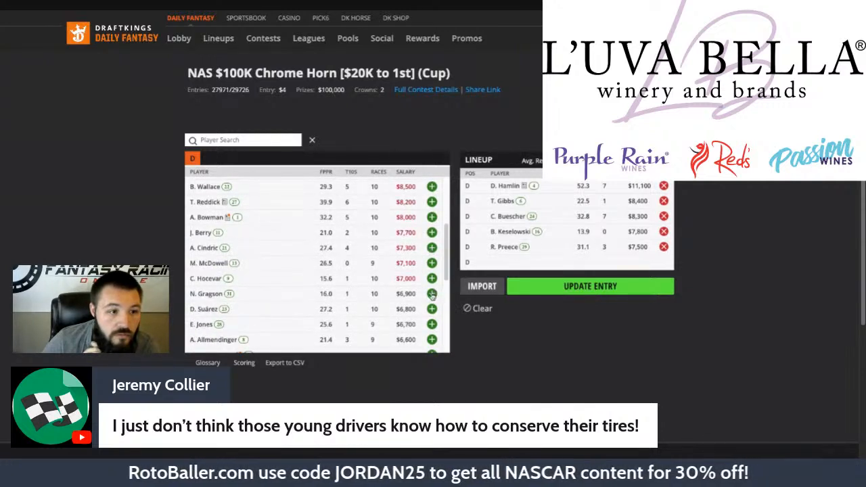
{"action": "left_click", "coordinate": [432, 294]}
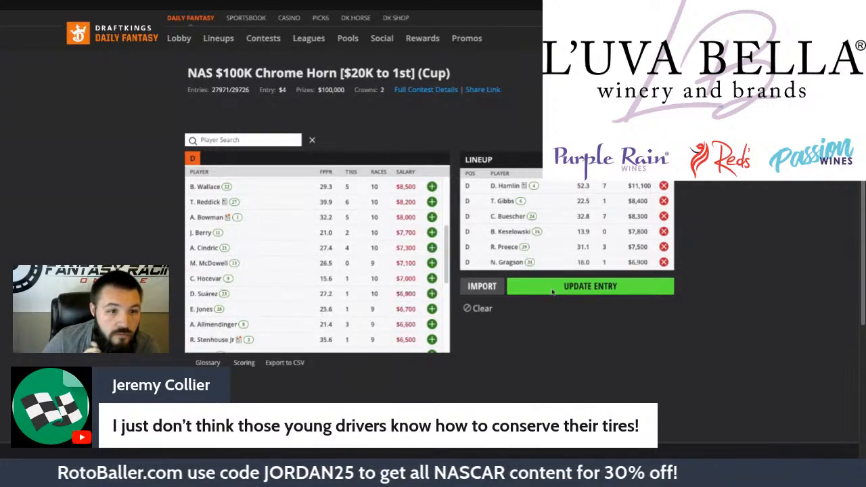
{"action": "left_click", "coordinate": [611, 286]}
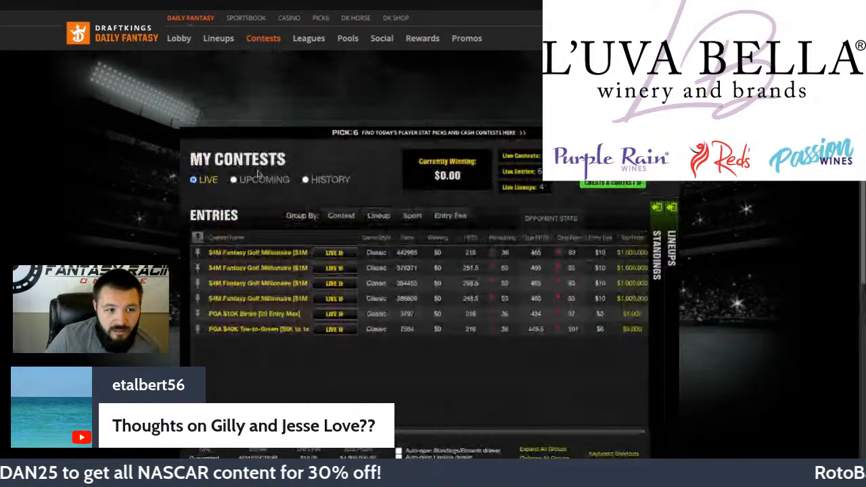
- Open the next undrafted NAS $100K Chrome Horn entry from the upcoming contests and add K. Larson and C. Bell to its lineup
{"action": "left_click", "coordinate": [257, 180]}
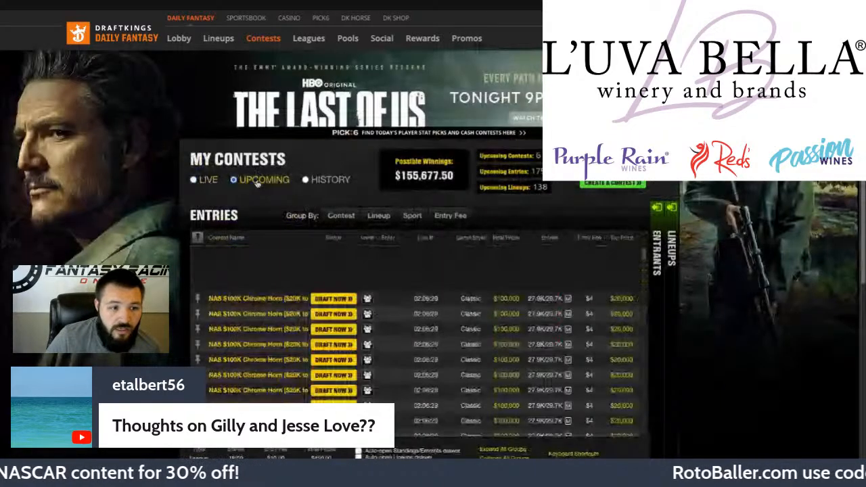
{"action": "scroll", "coordinate": [374, 351], "scroll_direction": "down", "scroll_amount": 2}
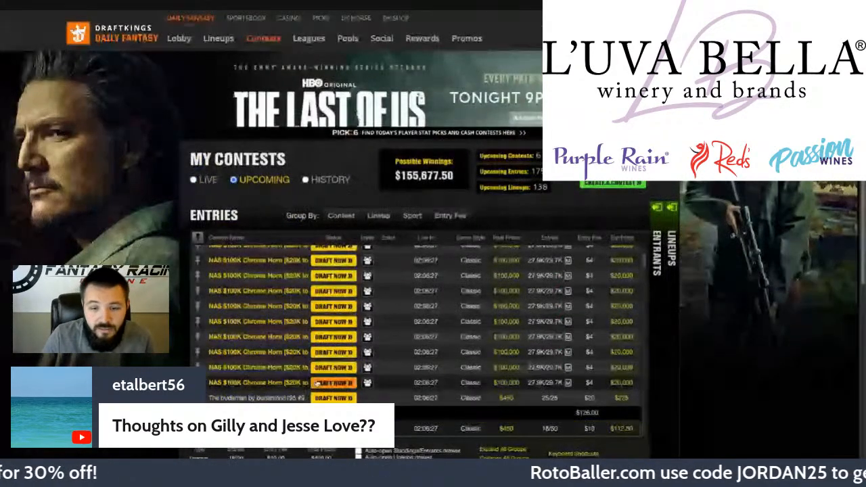
{"action": "left_click", "coordinate": [351, 368]}
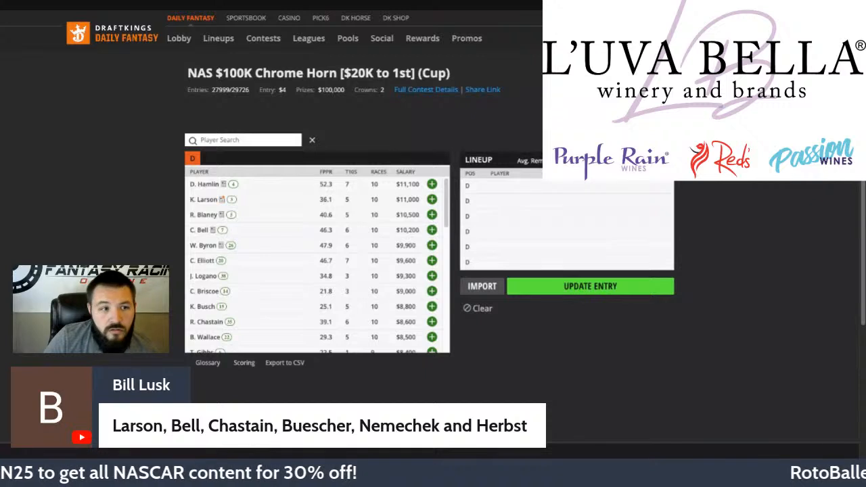
{"action": "left_click", "coordinate": [431, 200]}
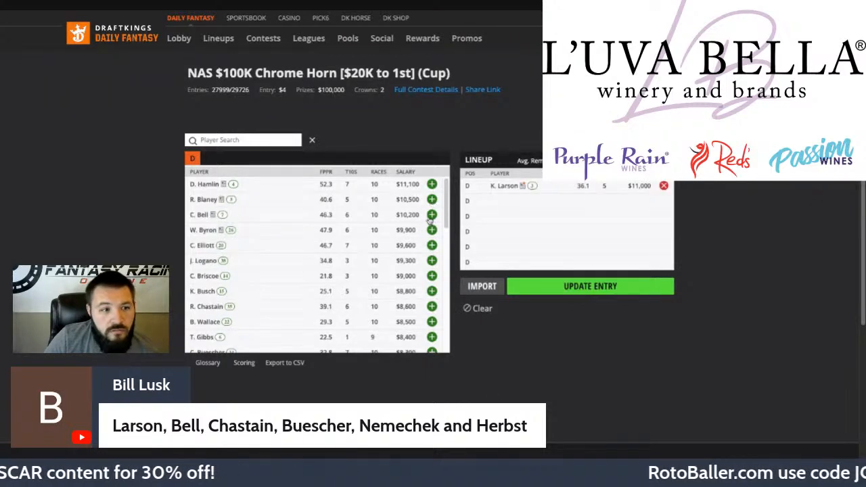
{"action": "left_click", "coordinate": [432, 215]}
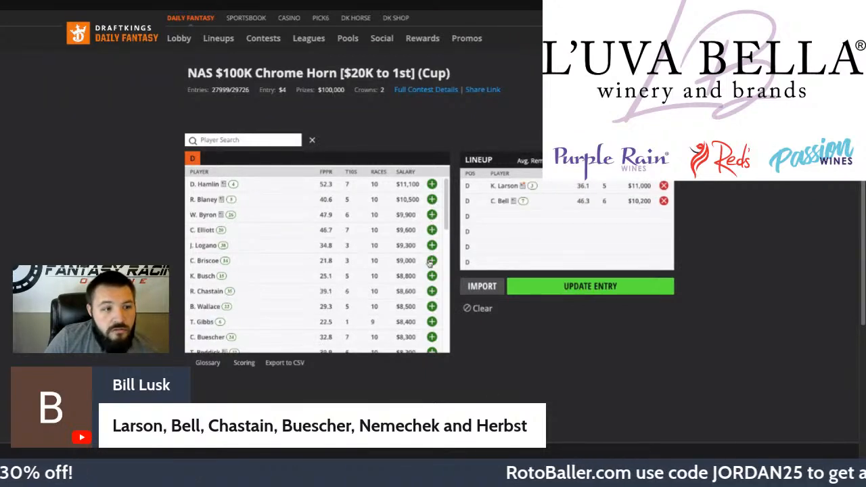
- Fill the four open lineup spots with R. Chastain, C. Buescher, J. Nemechek and R. Herbst
{"action": "left_click", "coordinate": [432, 291]}
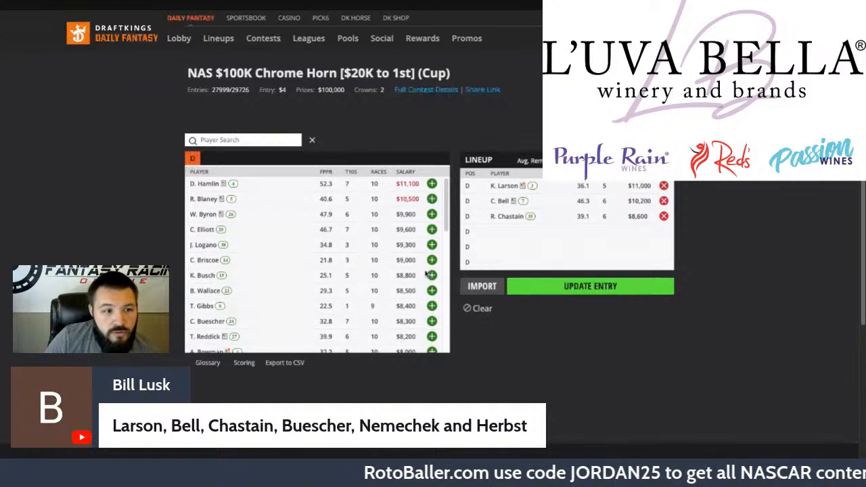
{"action": "scroll", "coordinate": [427, 273], "scroll_direction": "down", "scroll_amount": 1}
{"action": "left_click", "coordinate": [432, 307]}
{"action": "scroll", "coordinate": [431, 308], "scroll_direction": "down", "scroll_amount": 3}
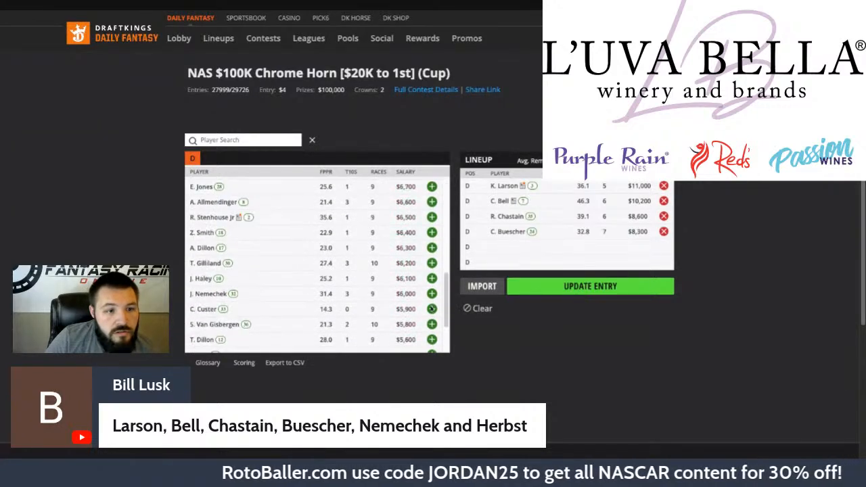
{"action": "scroll", "coordinate": [432, 308], "scroll_direction": "down", "scroll_amount": 1}
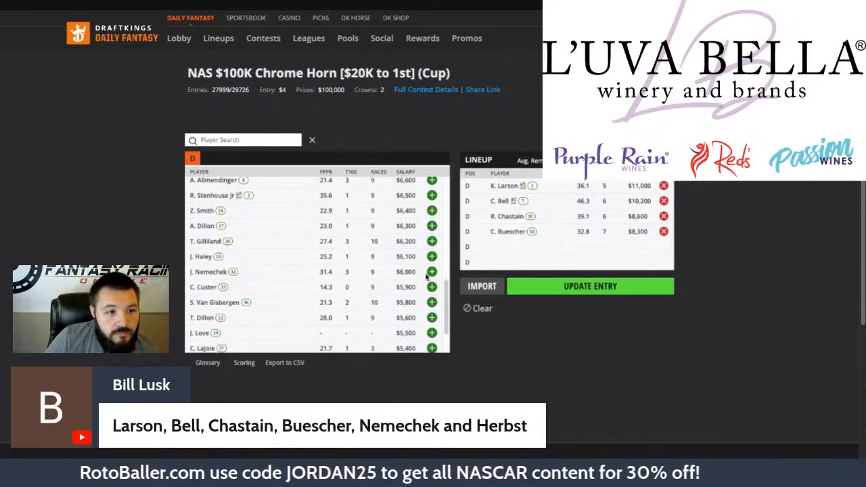
{"action": "left_click", "coordinate": [431, 272]}
{"action": "scroll", "coordinate": [431, 273], "scroll_direction": "down", "scroll_amount": 1}
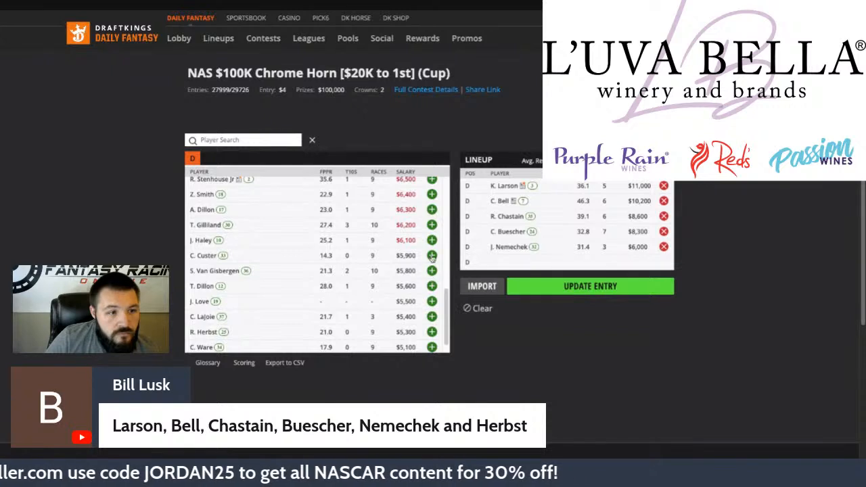
{"action": "left_click", "coordinate": [431, 331]}
- Look through the remaining drivers for alternatives, then take R. Chastain out of the lineup and put him back in
{"action": "scroll", "coordinate": [398, 252], "scroll_direction": "up", "scroll_amount": 3}
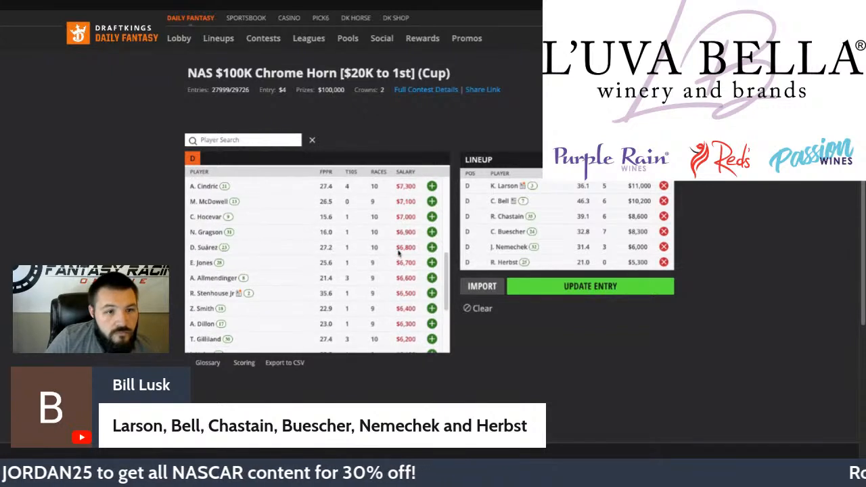
{"action": "scroll", "coordinate": [399, 252], "scroll_direction": "up", "scroll_amount": 5}
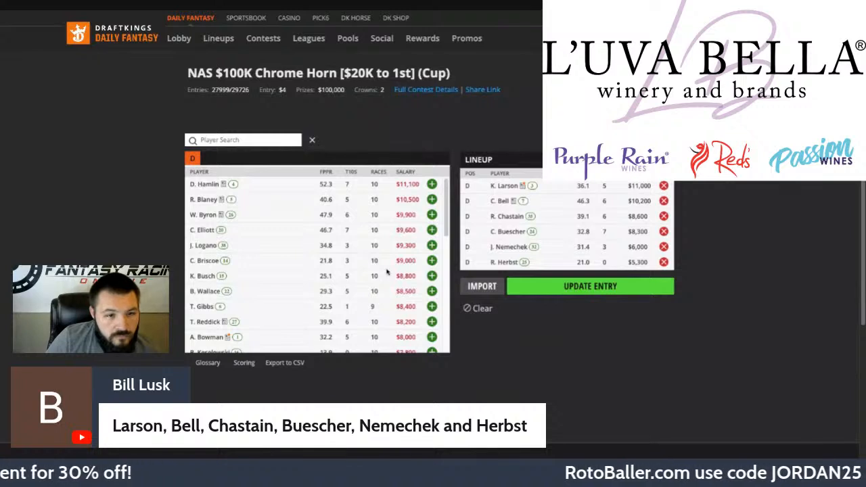
{"action": "scroll", "coordinate": [387, 272], "scroll_direction": "down", "scroll_amount": 3}
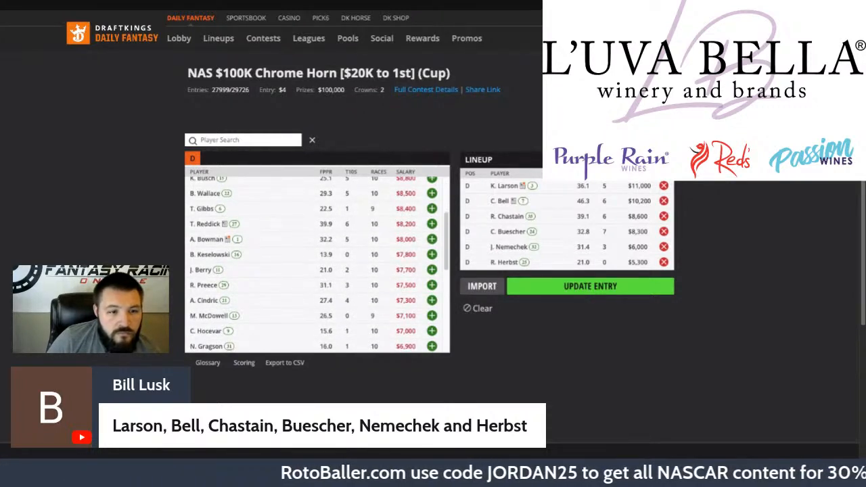
{"action": "scroll", "coordinate": [317, 264], "scroll_direction": "down", "scroll_amount": 10}
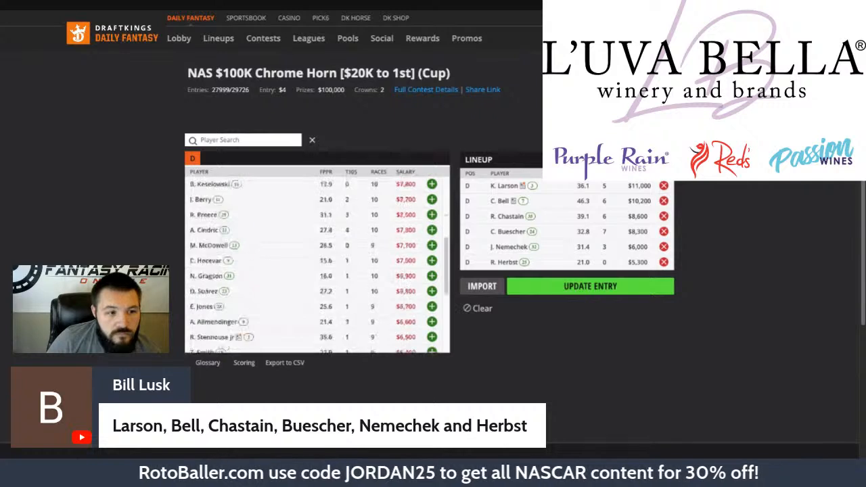
{"action": "scroll", "coordinate": [317, 251], "scroll_direction": "up", "scroll_amount": 10}
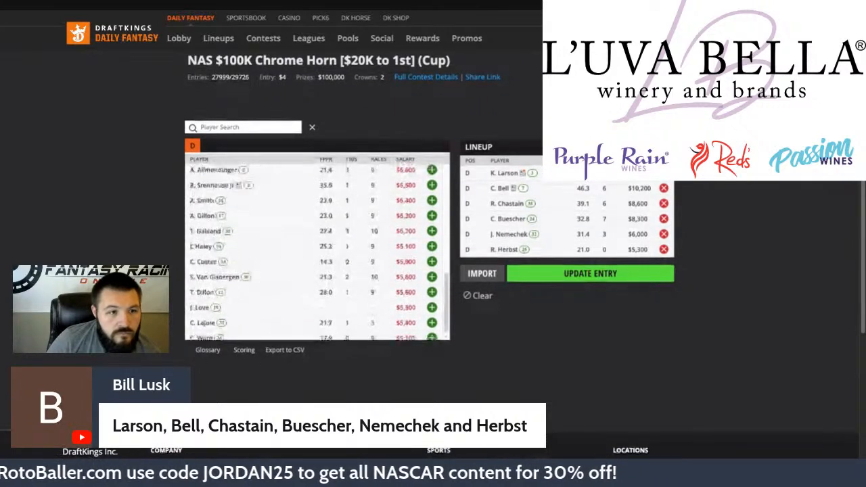
{"action": "scroll", "coordinate": [418, 218], "scroll_direction": "up", "scroll_amount": 1}
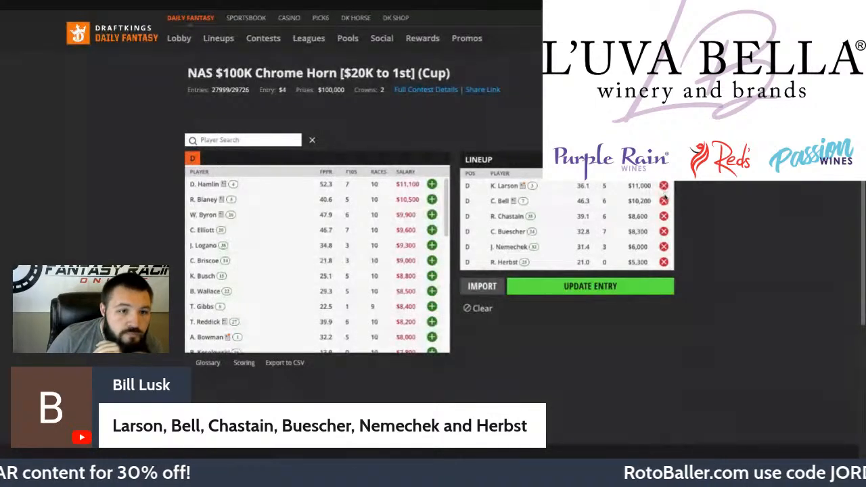
{"action": "left_click", "coordinate": [665, 218]}
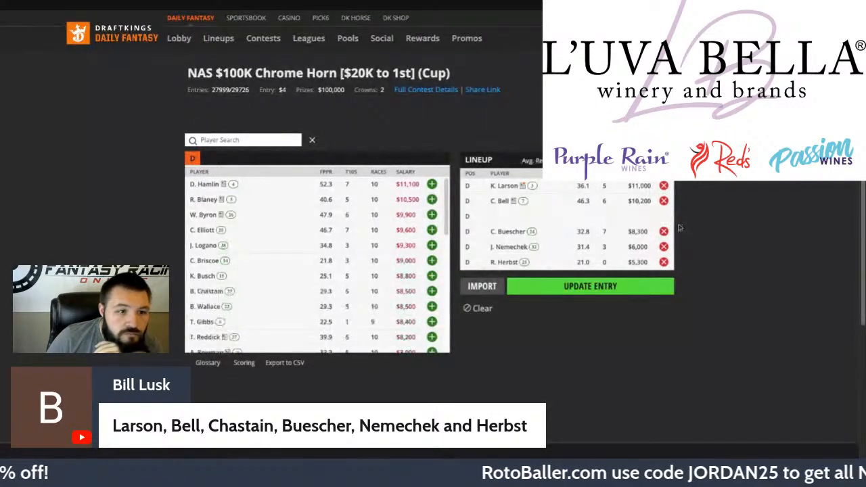
{"action": "left_click", "coordinate": [432, 291]}
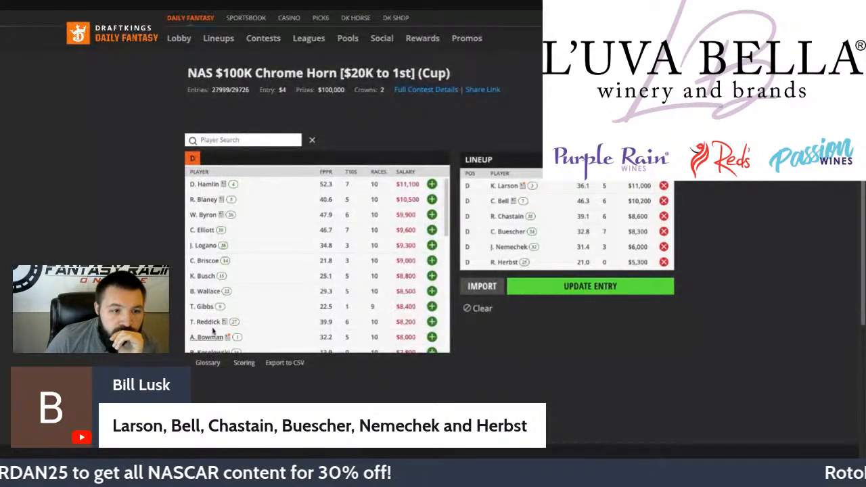
- Replace R. Chastain with B. Keselowski in the lineup
{"action": "scroll", "coordinate": [343, 272], "scroll_direction": "down", "scroll_amount": 5}
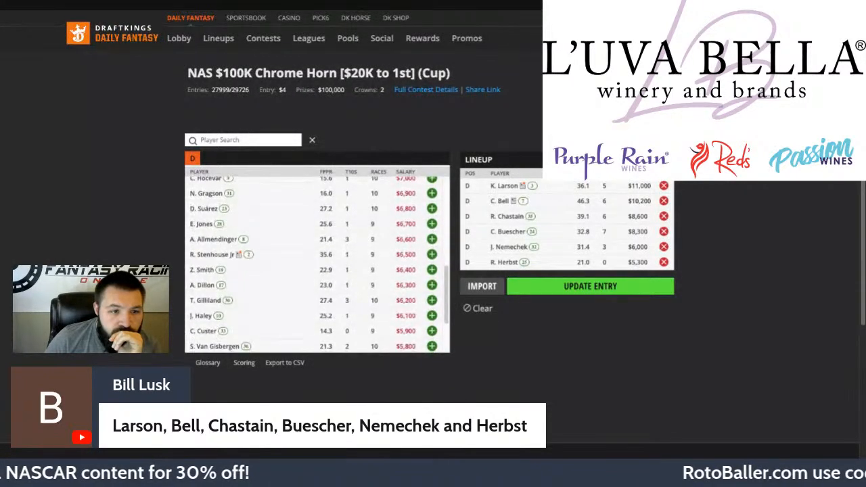
{"action": "scroll", "coordinate": [366, 279], "scroll_direction": "down", "scroll_amount": 1}
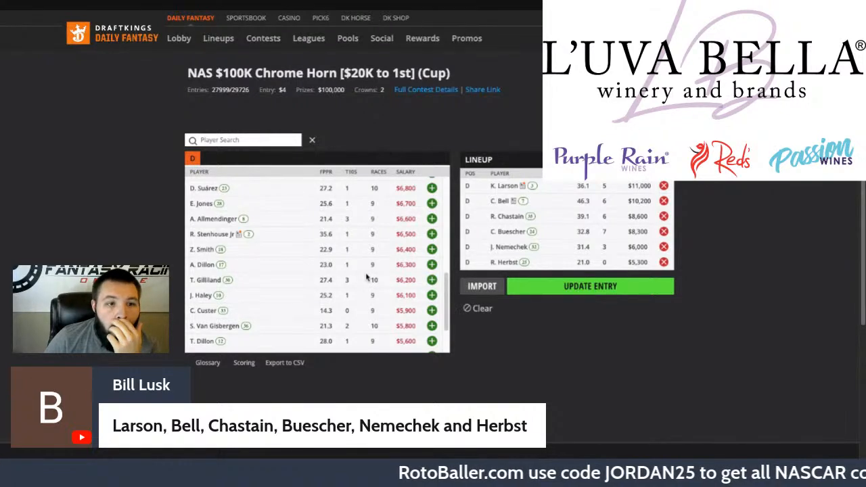
{"action": "scroll", "coordinate": [363, 276], "scroll_direction": "up", "scroll_amount": 5}
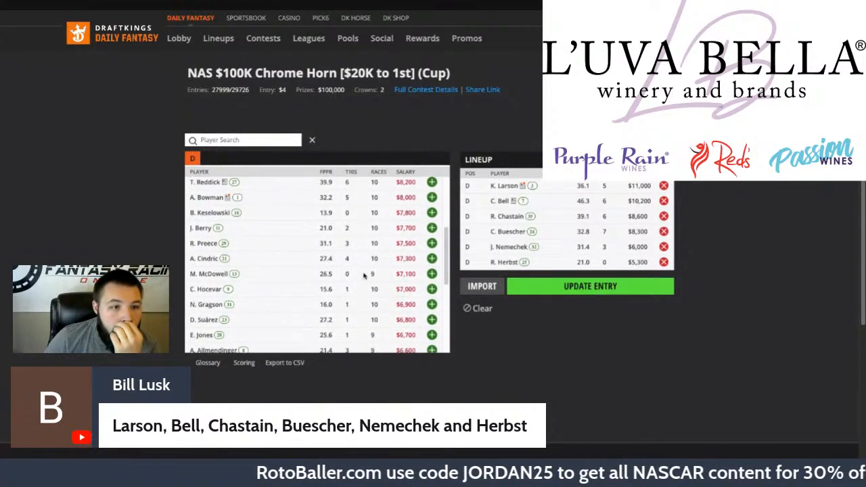
{"action": "scroll", "coordinate": [363, 276], "scroll_direction": "up", "scroll_amount": 3}
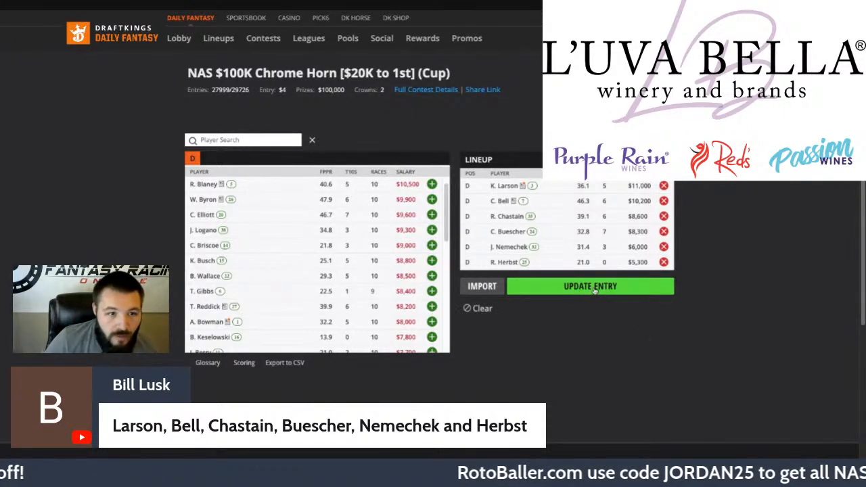
{"action": "left_click", "coordinate": [663, 216]}
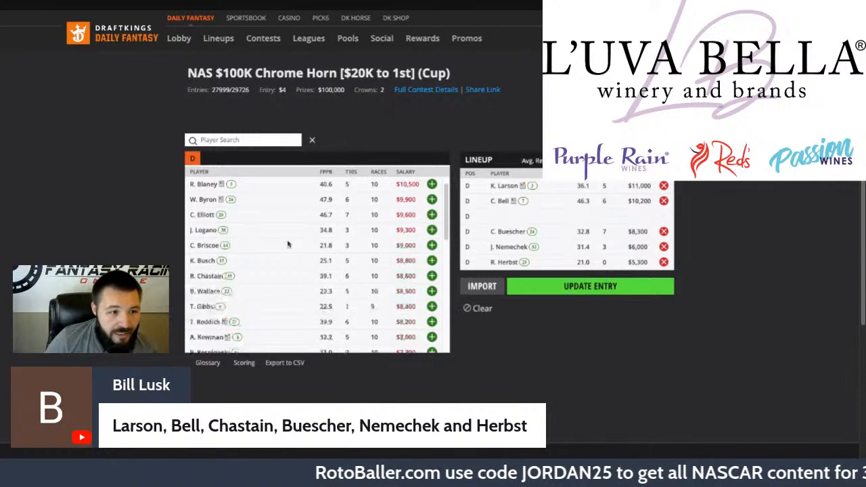
{"action": "scroll", "coordinate": [429, 331], "scroll_direction": "down", "scroll_amount": 1}
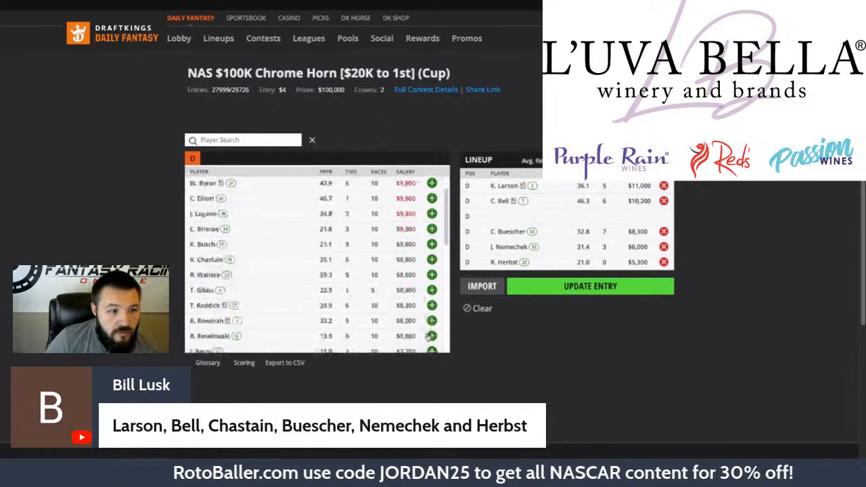
{"action": "left_click", "coordinate": [431, 336]}
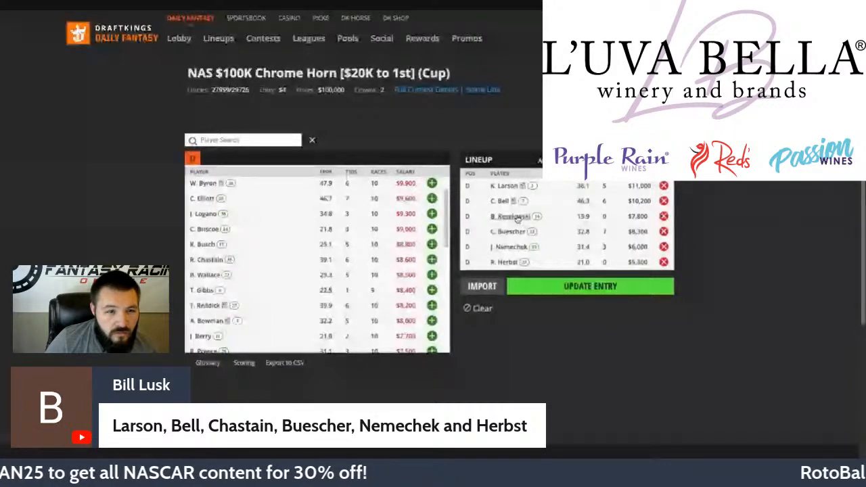
- Swap R. Herbst for E. Jones in the last lineup spot
{"action": "scroll", "coordinate": [373, 227], "scroll_direction": "down", "scroll_amount": 3}
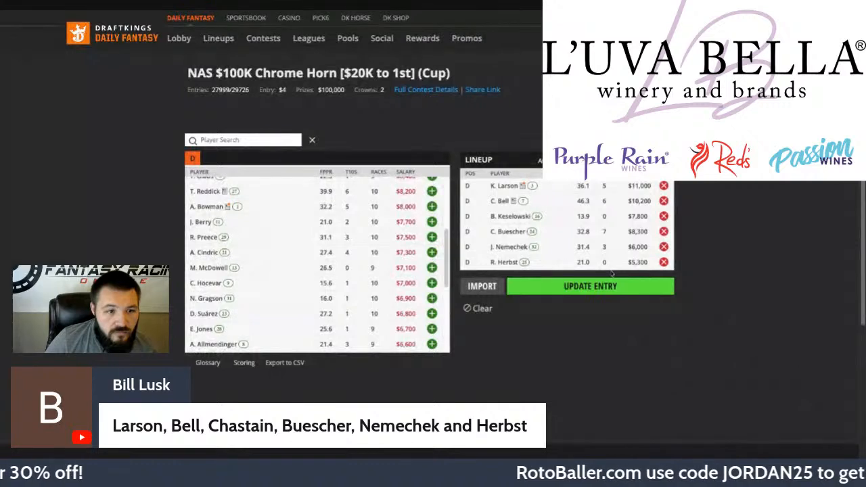
{"action": "left_click", "coordinate": [664, 262]}
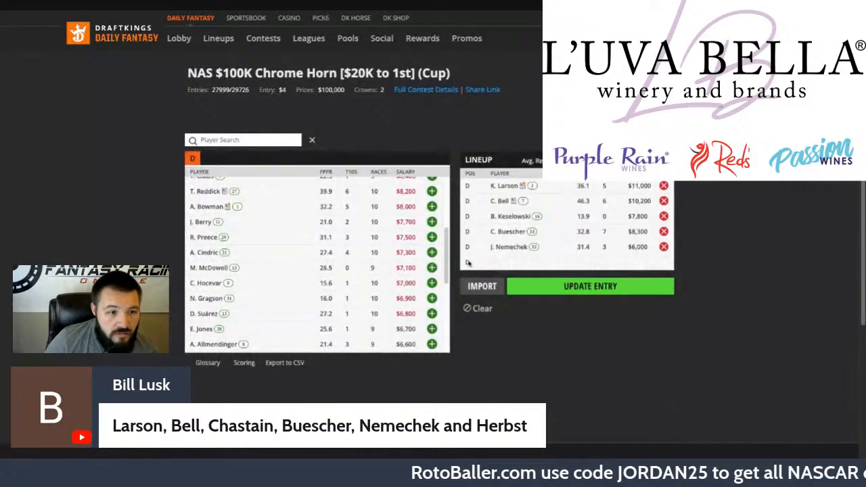
{"action": "left_click", "coordinate": [432, 329]}
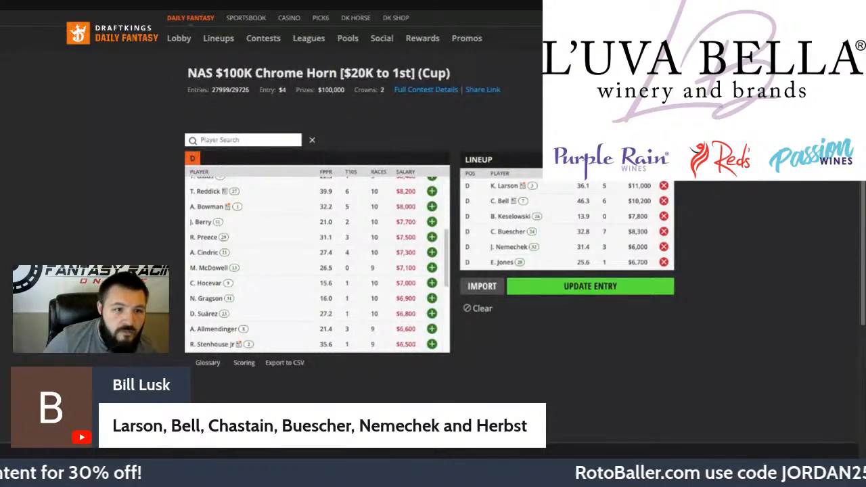
- Remove B. Keselowski and E. Jones from the lineup and add R. Herbst back
{"action": "left_click", "coordinate": [664, 216]}
{"action": "left_click", "coordinate": [663, 263]}
{"action": "scroll", "coordinate": [341, 294], "scroll_direction": "down", "scroll_amount": 10}
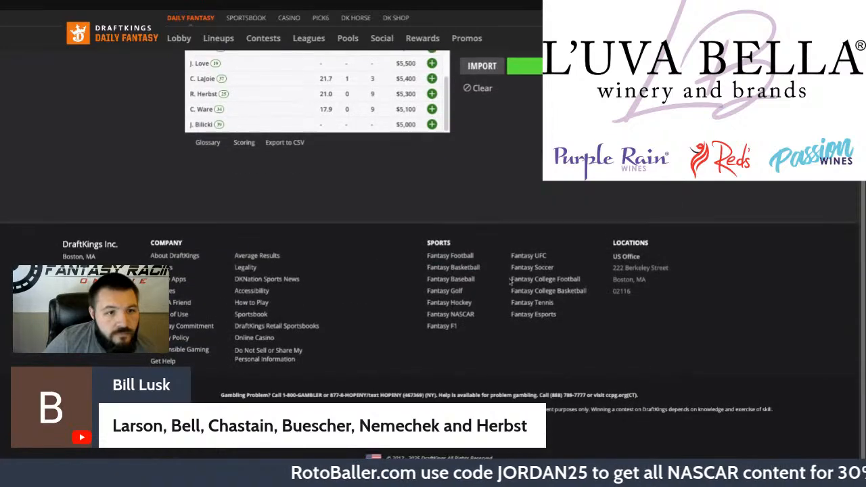
{"action": "scroll", "coordinate": [593, 332], "scroll_direction": "up", "scroll_amount": 5}
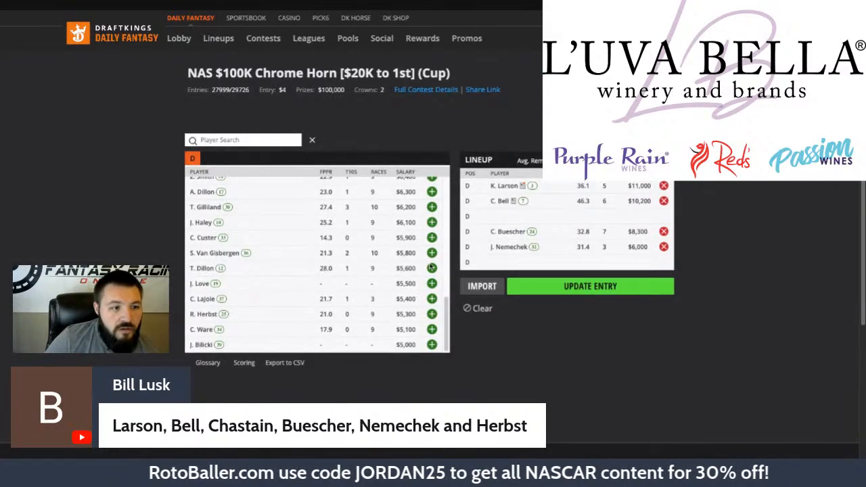
{"action": "left_click", "coordinate": [432, 314]}
- Remove R. Herbst, C. Buescher and J. Nemechek from the lineup, keeping only K. Larson and C. Bell
{"action": "scroll", "coordinate": [406, 284], "scroll_direction": "up", "scroll_amount": 5}
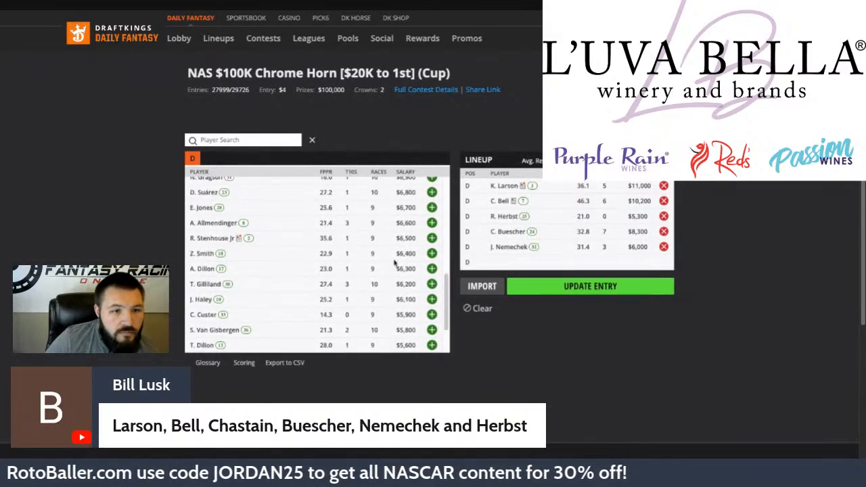
{"action": "scroll", "coordinate": [396, 261], "scroll_direction": "up", "scroll_amount": 8}
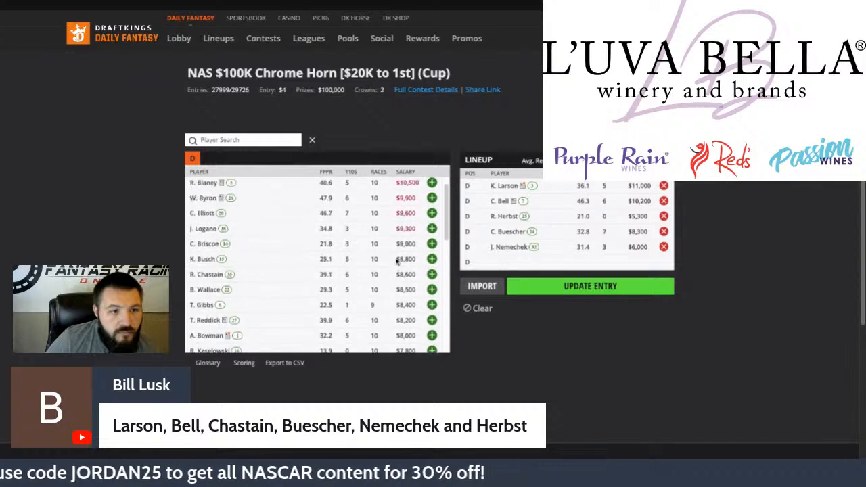
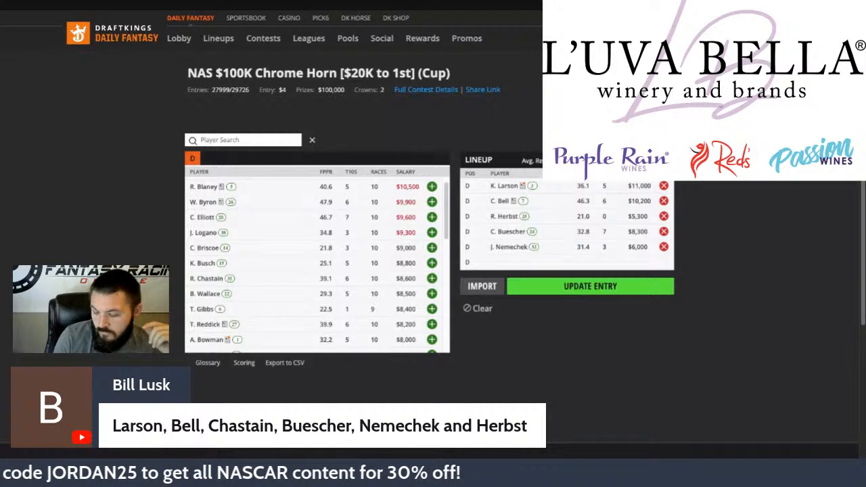
{"action": "scroll", "coordinate": [405, 197], "scroll_direction": "up", "scroll_amount": 1}
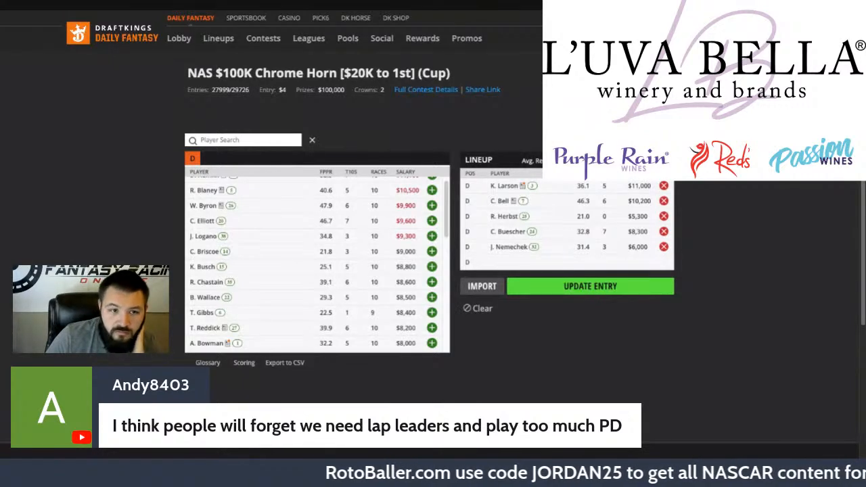
{"action": "left_click", "coordinate": [664, 216]}
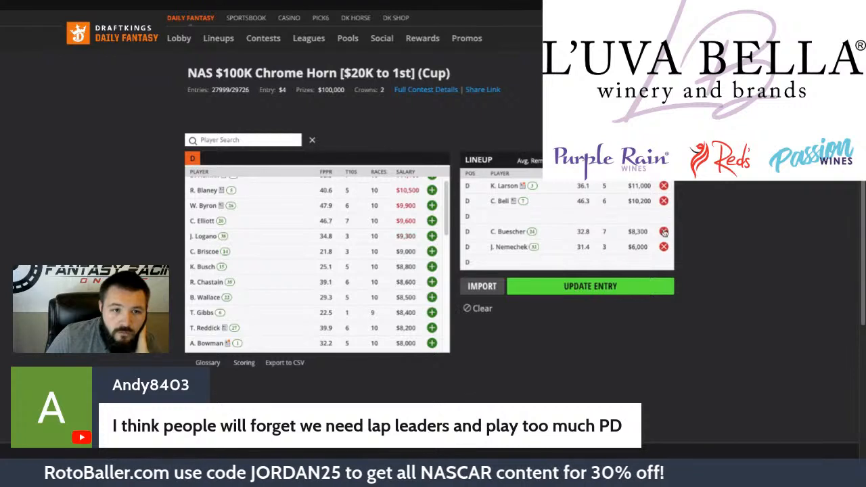
{"action": "left_click", "coordinate": [664, 232]}
{"action": "left_click", "coordinate": [663, 247]}
{"action": "scroll", "coordinate": [338, 295], "scroll_direction": "up", "scroll_amount": 1}
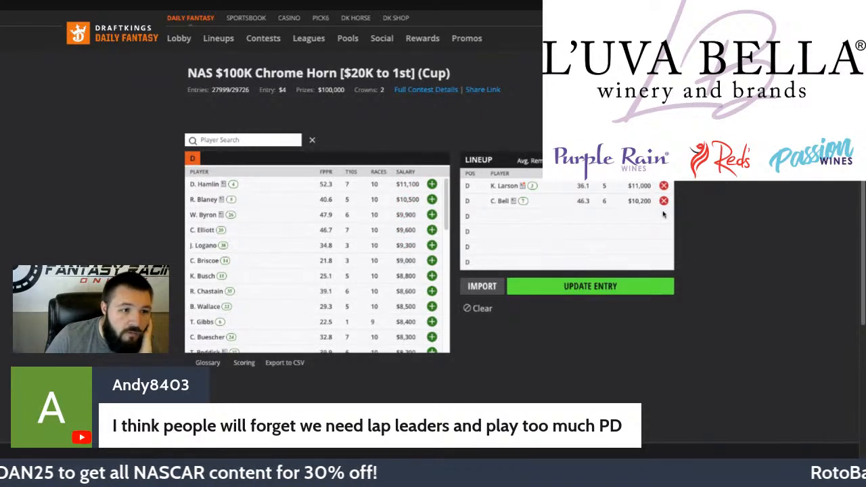
- Add T. Gibbs, R. Preece, N. Gragson and J. Nemechek to the lineup and submit the updated entry
{"action": "scroll", "coordinate": [399, 249], "scroll_direction": "down", "scroll_amount": 4}
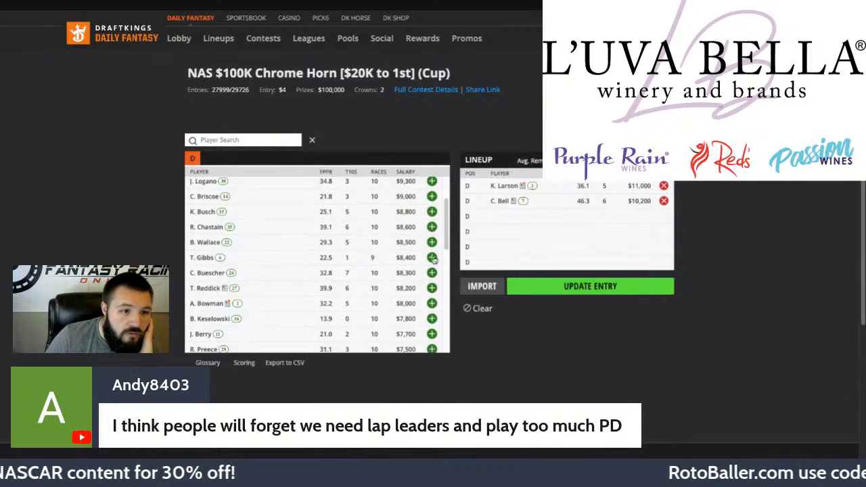
{"action": "left_click", "coordinate": [431, 258]}
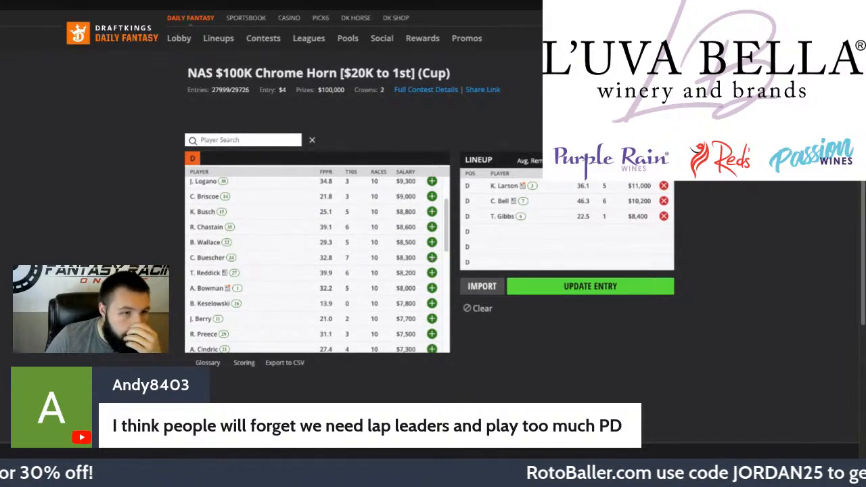
{"action": "scroll", "coordinate": [429, 284], "scroll_direction": "down", "scroll_amount": 1}
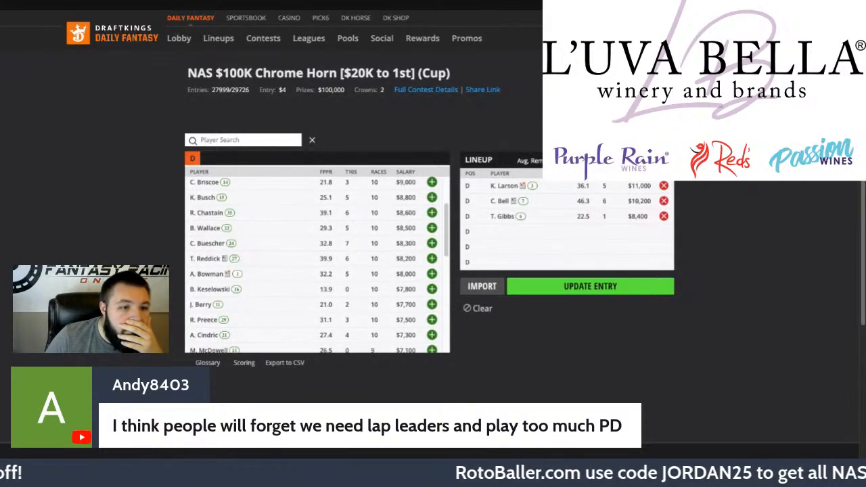
{"action": "left_click", "coordinate": [432, 319]}
{"action": "scroll", "coordinate": [429, 322], "scroll_direction": "down", "scroll_amount": 3}
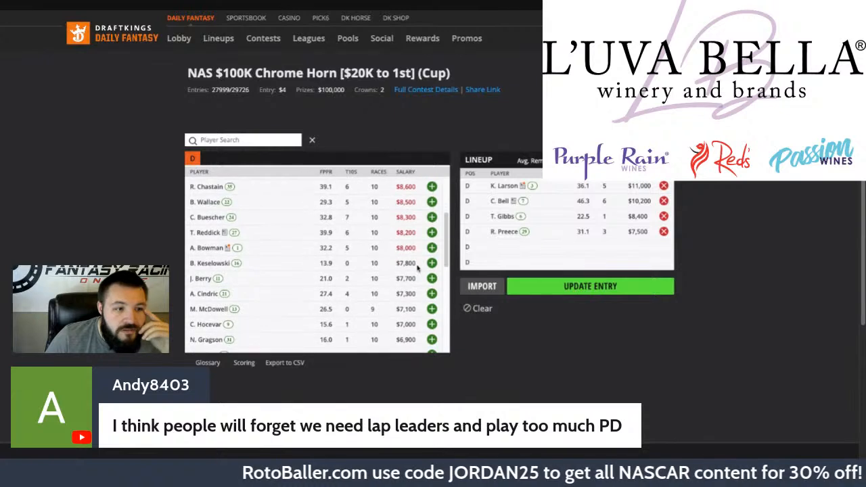
{"action": "left_click", "coordinate": [431, 319]}
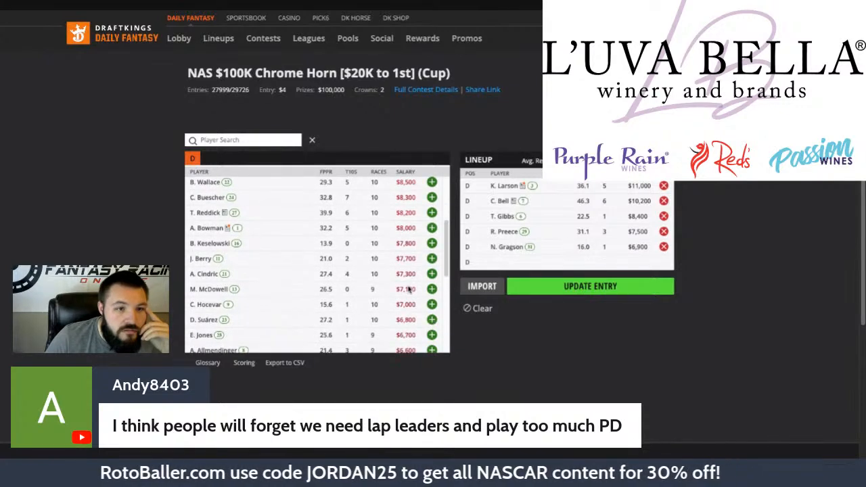
{"action": "scroll", "coordinate": [409, 285], "scroll_direction": "down", "scroll_amount": 2}
{"action": "scroll", "coordinate": [409, 285], "scroll_direction": "down", "scroll_amount": 10}
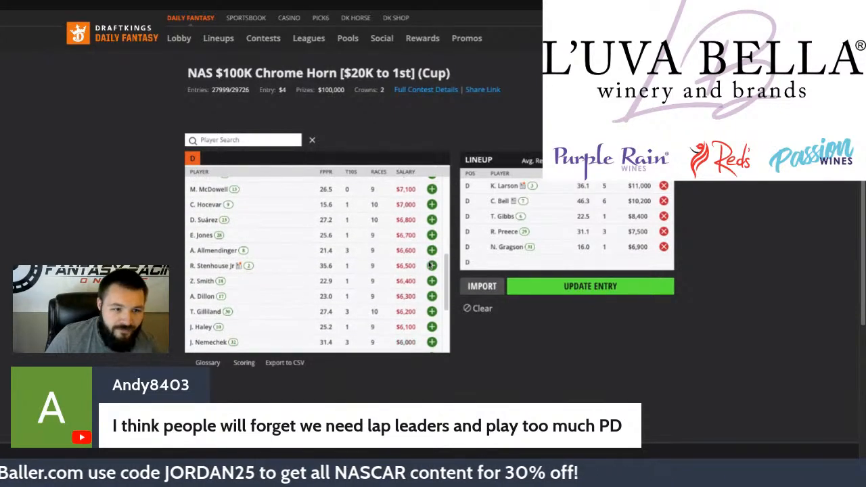
{"action": "left_click", "coordinate": [432, 241]}
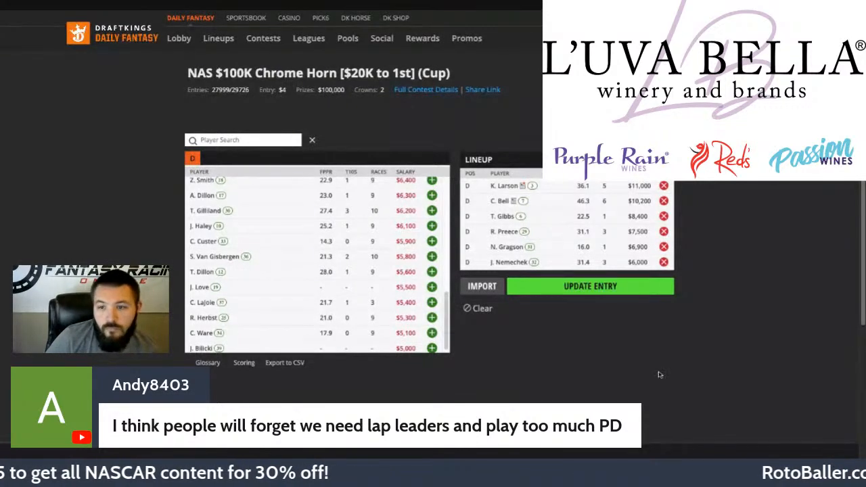
{"action": "left_click", "coordinate": [623, 287]}
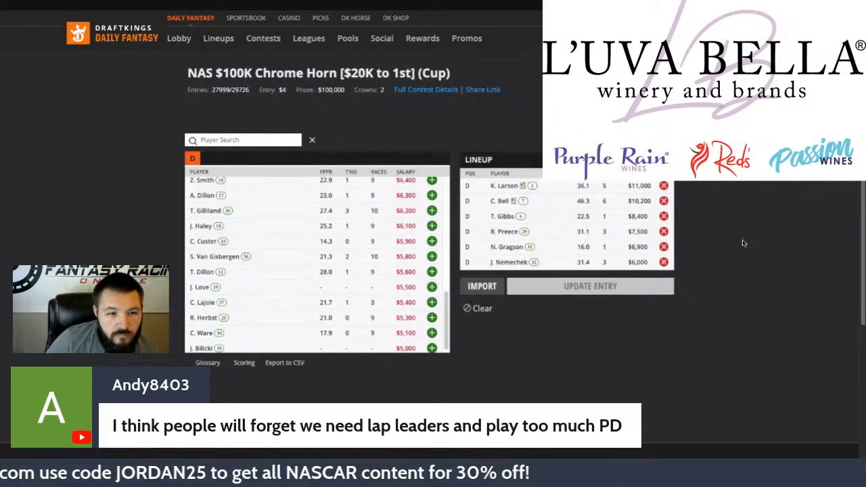
- Return to the upcoming contests and open an undrafted NAS $100K Chrome Horn entry for drafting
{"action": "key", "text": "alt+Left"}
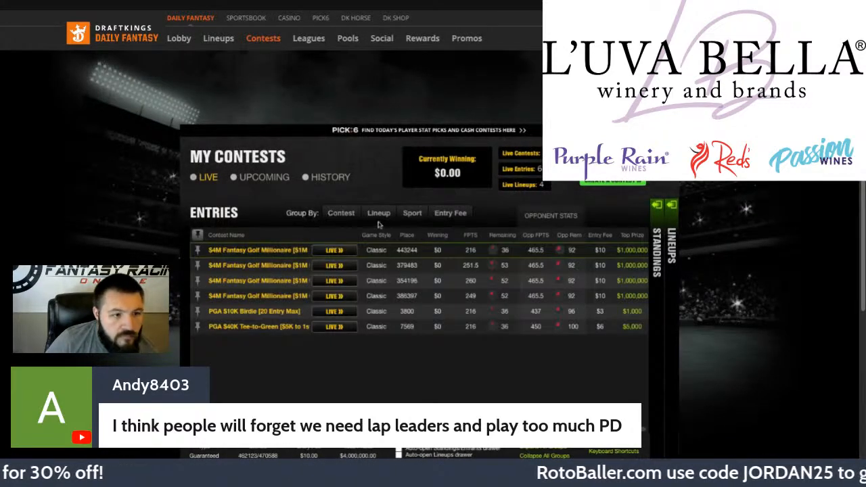
{"action": "scroll", "coordinate": [325, 236], "scroll_direction": "down", "scroll_amount": 1}
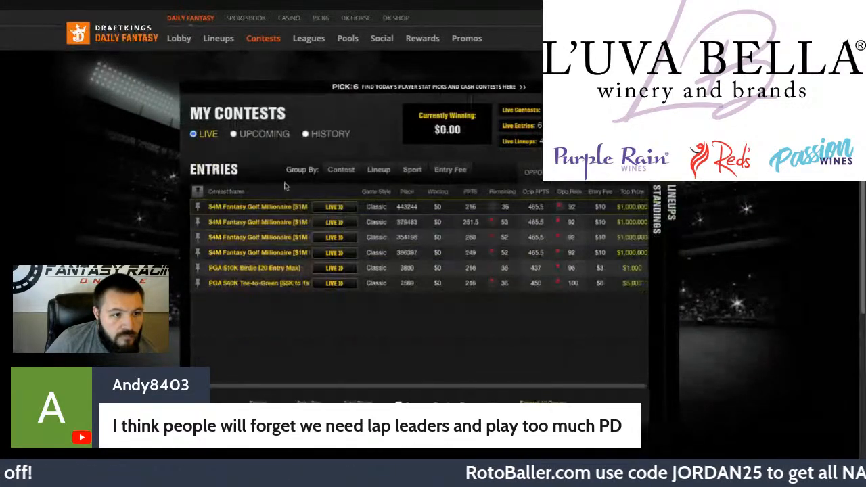
{"action": "left_click", "coordinate": [263, 134]}
{"action": "scroll", "coordinate": [337, 233], "scroll_direction": "down", "scroll_amount": 1}
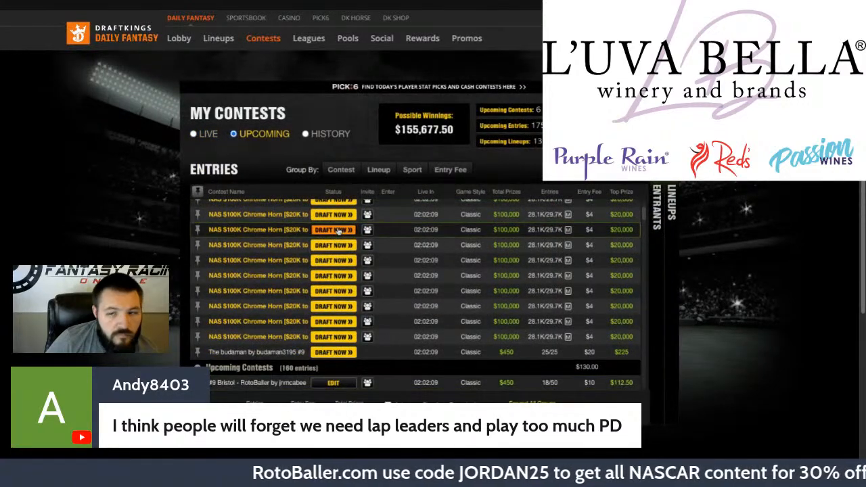
{"action": "left_click", "coordinate": [333, 229]}
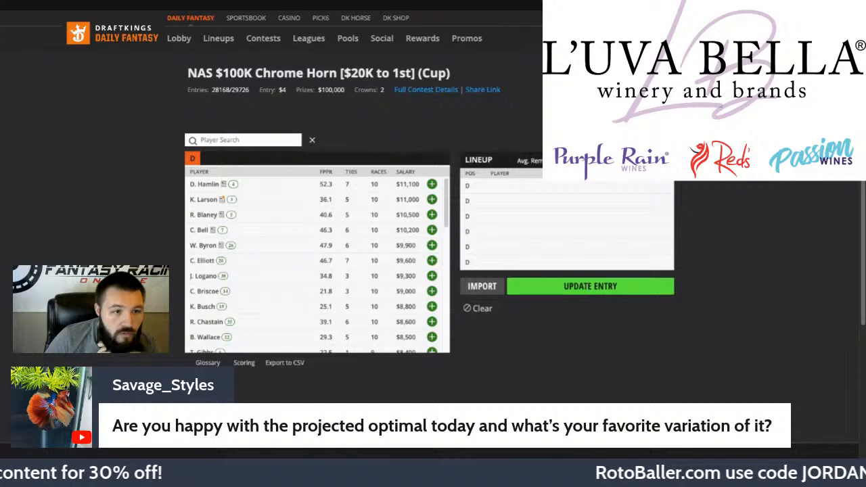
- Start the empty lineup with K. Larson, T. Gibbs and C. Buescher
{"action": "left_click", "coordinate": [432, 200]}
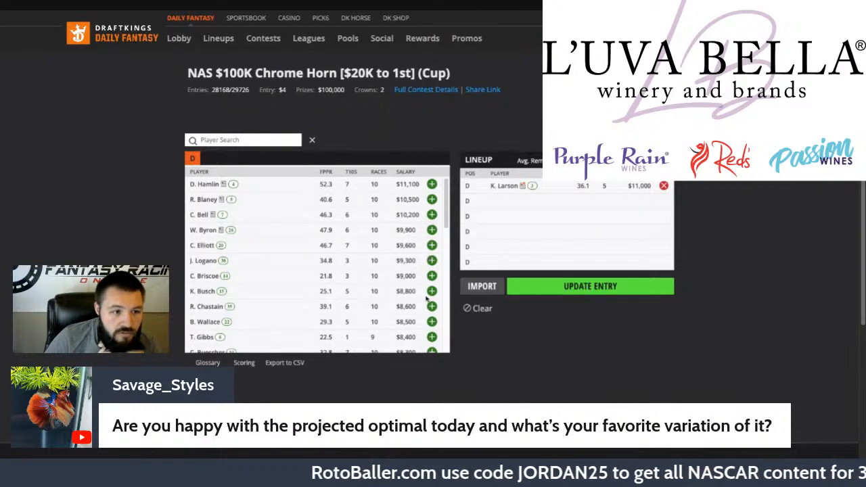
{"action": "scroll", "coordinate": [426, 291], "scroll_direction": "down", "scroll_amount": 1}
{"action": "scroll", "coordinate": [426, 296], "scroll_direction": "down", "scroll_amount": 1}
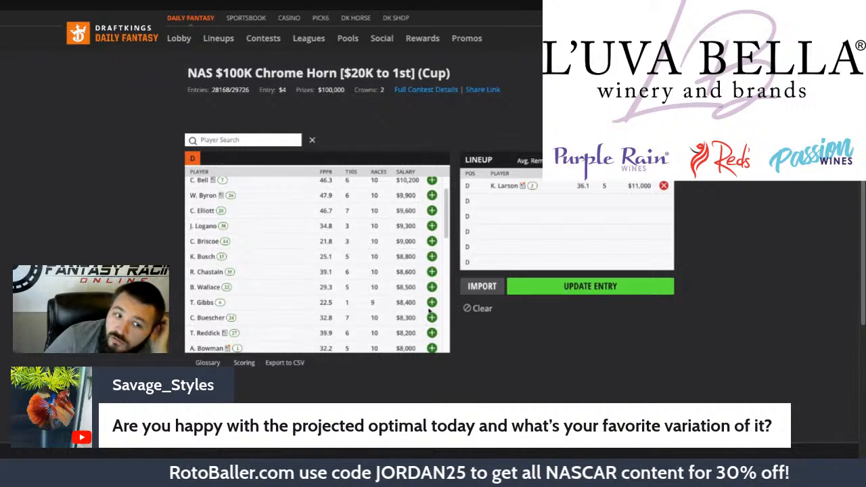
{"action": "left_click", "coordinate": [431, 302]}
{"action": "left_click", "coordinate": [432, 303]}
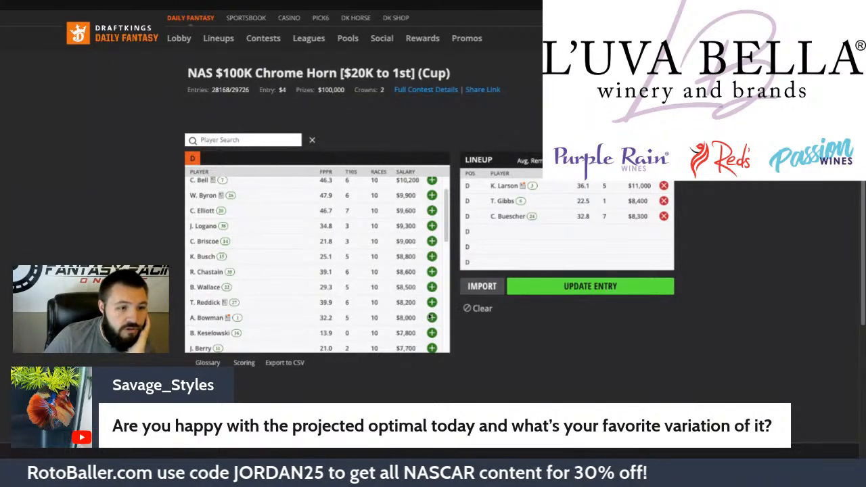
- Fill the remaining three lineup spots with B. Keselowski, J. Nemechek and A. Bowman
{"action": "left_click", "coordinate": [432, 333]}
{"action": "scroll", "coordinate": [429, 310], "scroll_direction": "down", "scroll_amount": 8}
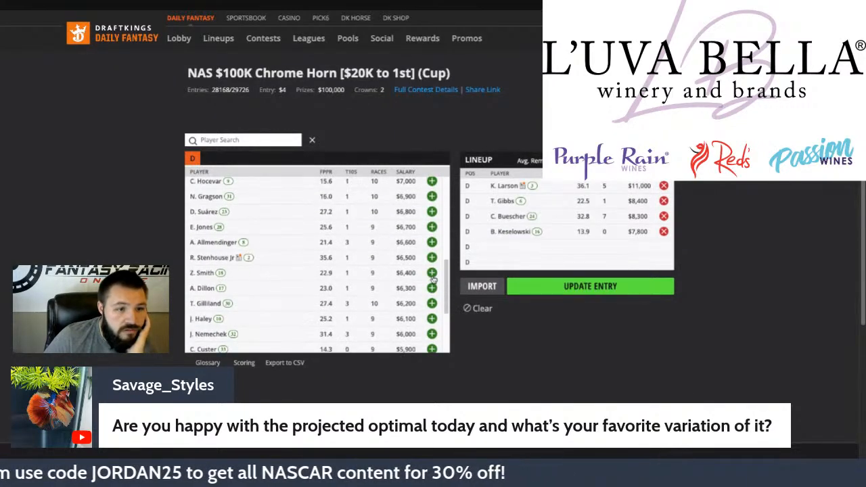
{"action": "left_click", "coordinate": [432, 334]}
{"action": "scroll", "coordinate": [420, 284], "scroll_direction": "up", "scroll_amount": 5}
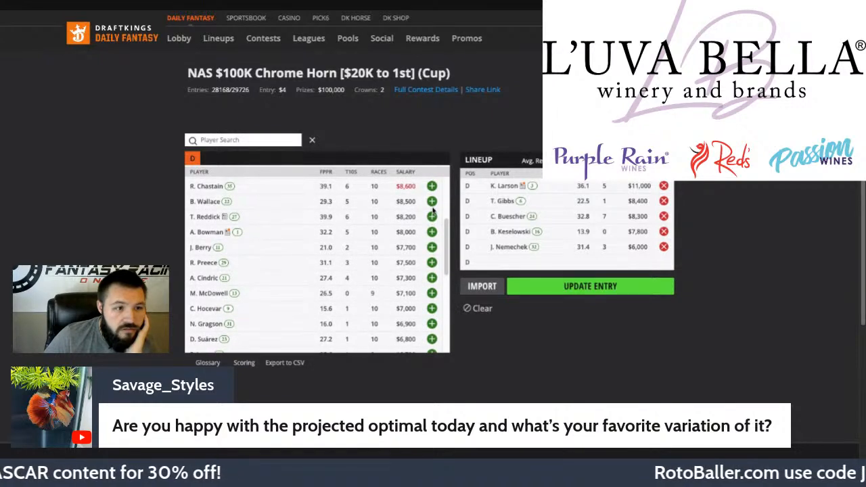
{"action": "left_click", "coordinate": [431, 232]}
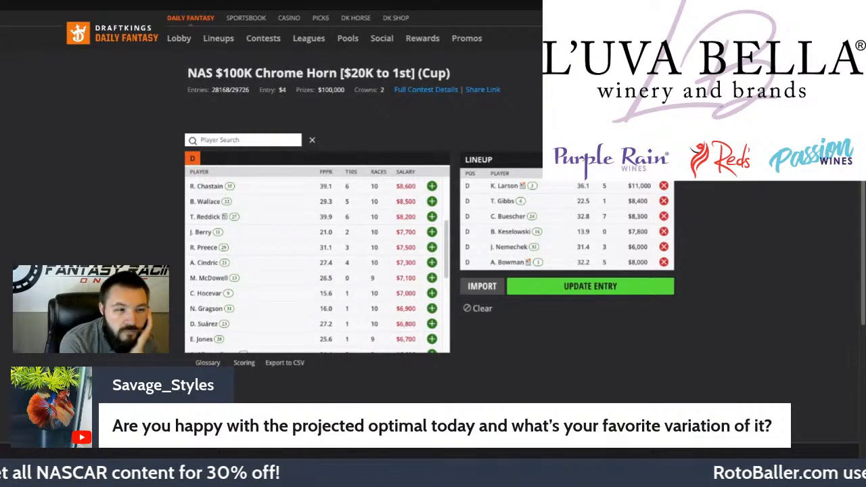
- Review the higher-salary drivers, and remove B. Keselowski and A. Bowman from the lineup
{"action": "scroll", "coordinate": [295, 252], "scroll_direction": "up", "scroll_amount": 1}
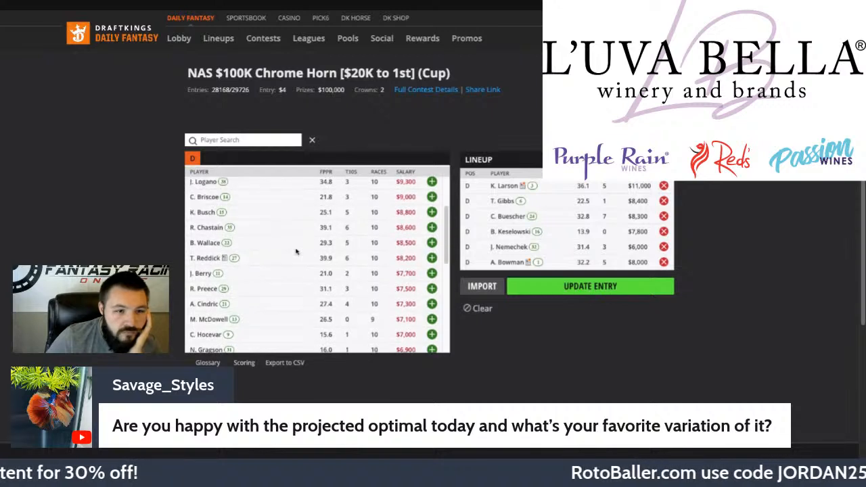
{"action": "scroll", "coordinate": [370, 269], "scroll_direction": "up", "scroll_amount": 1}
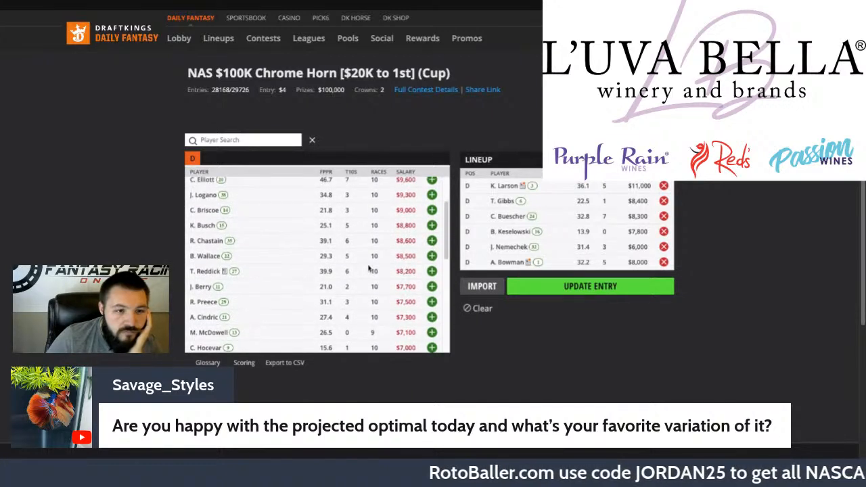
{"action": "scroll", "coordinate": [370, 269], "scroll_direction": "up", "scroll_amount": 2}
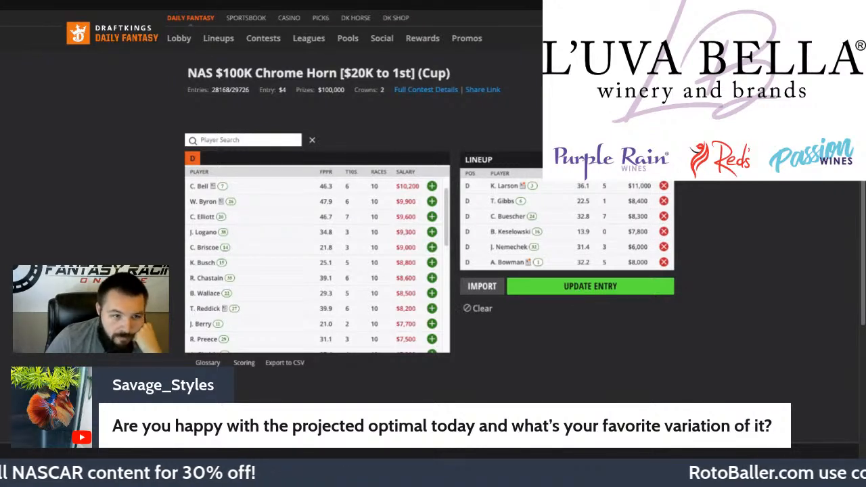
{"action": "left_click", "coordinate": [664, 231]}
{"action": "left_click", "coordinate": [664, 262]}
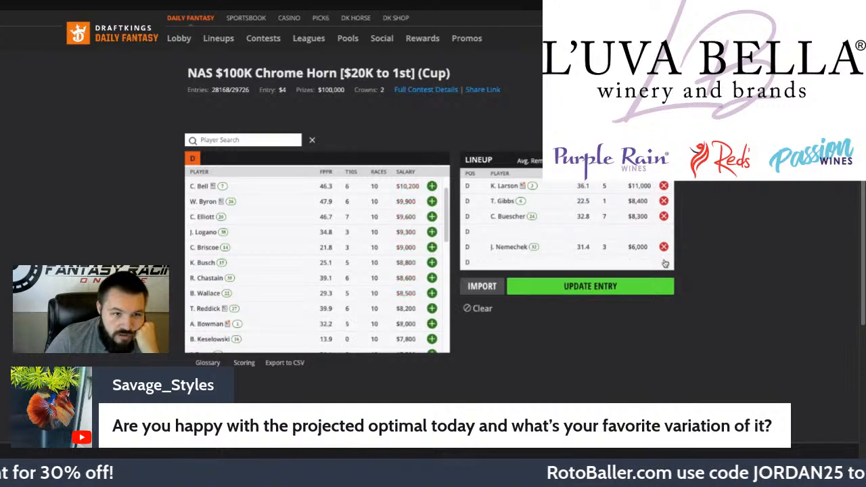
- Try N. Gragson in the open fourth lineup spot, and remove him again
{"action": "scroll", "coordinate": [408, 288], "scroll_direction": "down", "scroll_amount": 3}
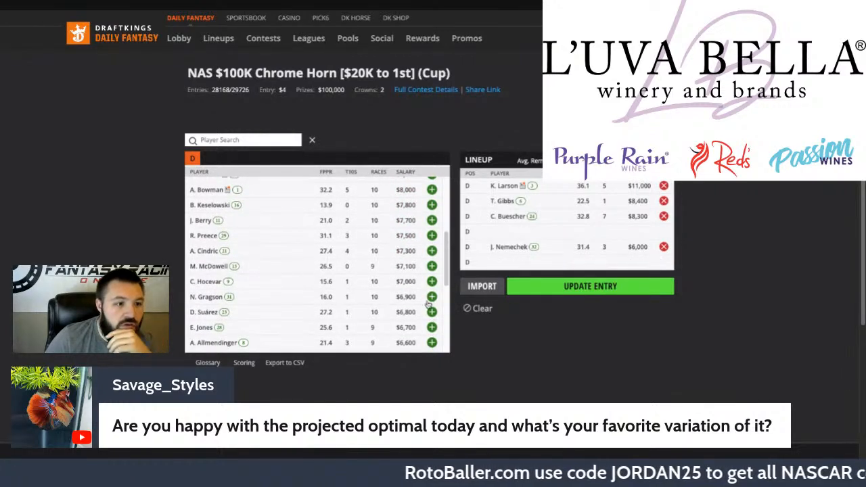
{"action": "scroll", "coordinate": [429, 305], "scroll_direction": "down", "scroll_amount": 1}
{"action": "scroll", "coordinate": [429, 304], "scroll_direction": "down", "scroll_amount": 1}
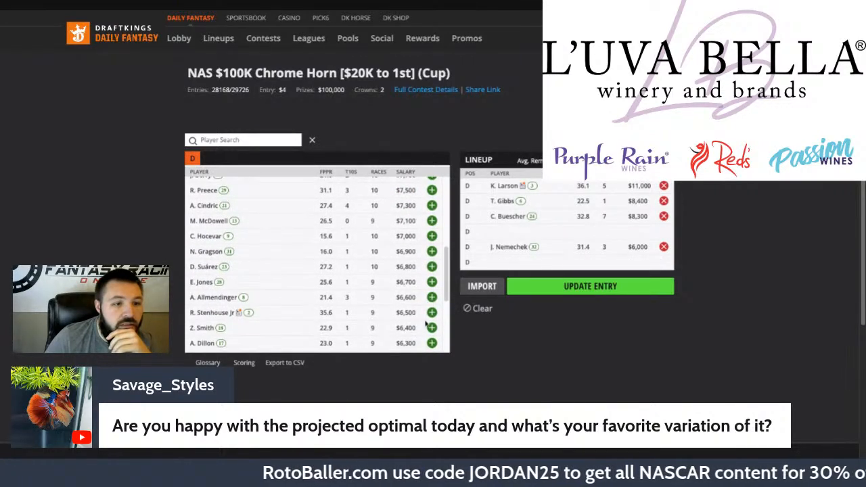
{"action": "left_click", "coordinate": [431, 252]}
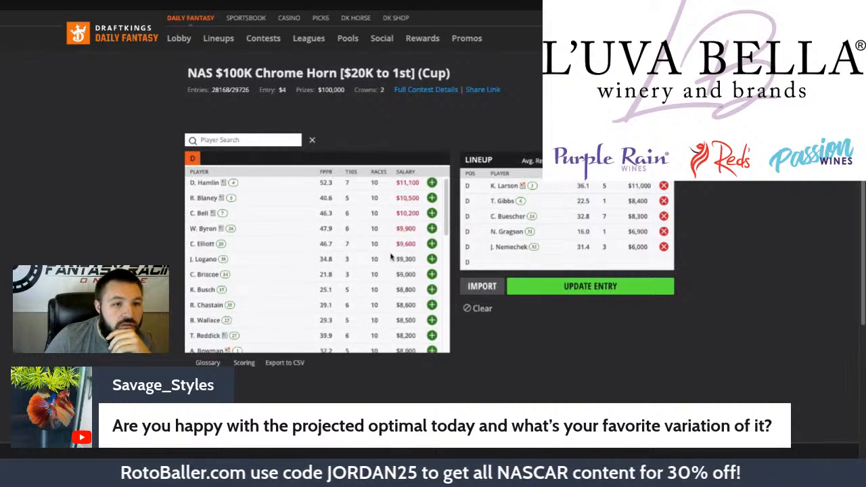
{"action": "left_click", "coordinate": [664, 231]}
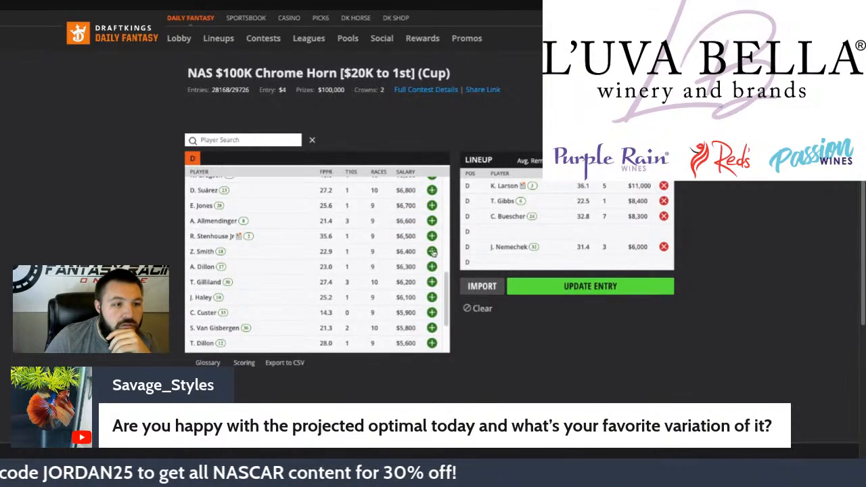
- Complete the lineup with Z. Smith and W. Byron and submit the updated entry
{"action": "left_click", "coordinate": [432, 254]}
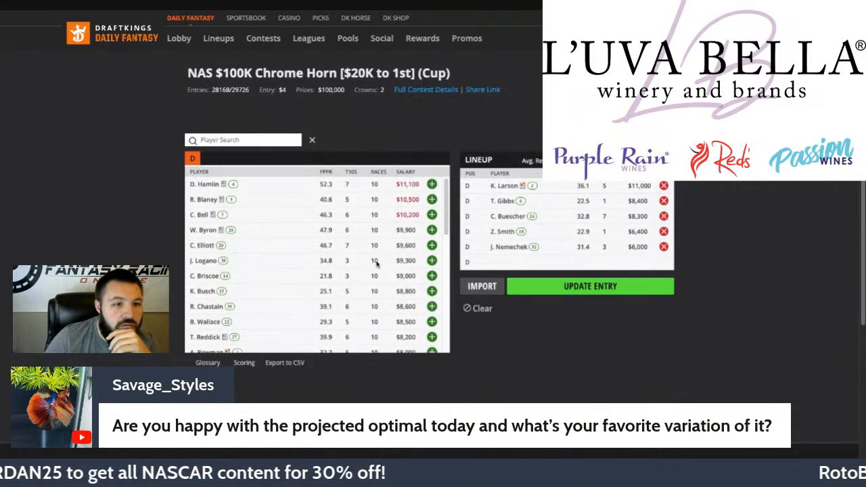
{"action": "left_click", "coordinate": [432, 230]}
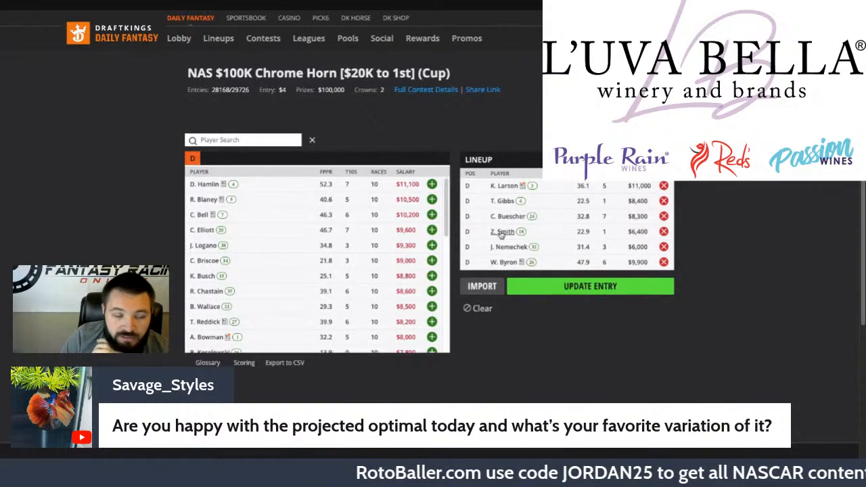
{"action": "scroll", "coordinate": [316, 298], "scroll_direction": "down", "scroll_amount": 5}
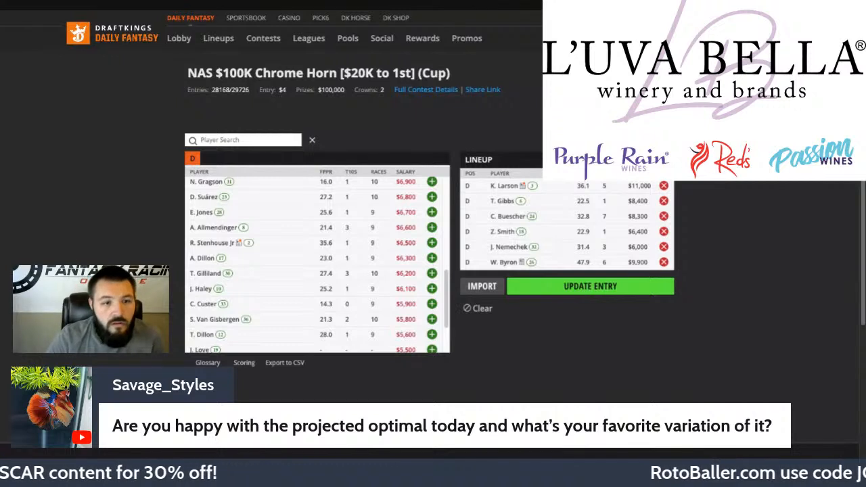
{"action": "left_click", "coordinate": [590, 286]}
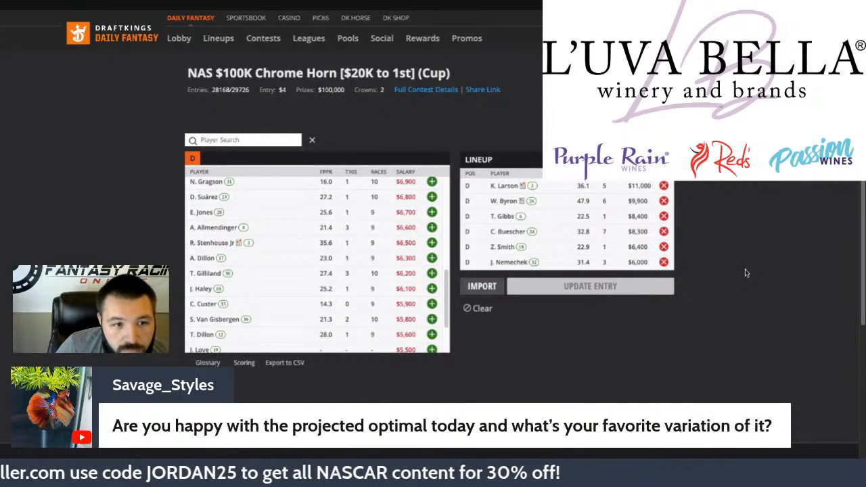
- Go back to the upcoming contests and open the first undrafted NAS $100K Chrome Horn entry
{"action": "key", "text": "alt+Left"}
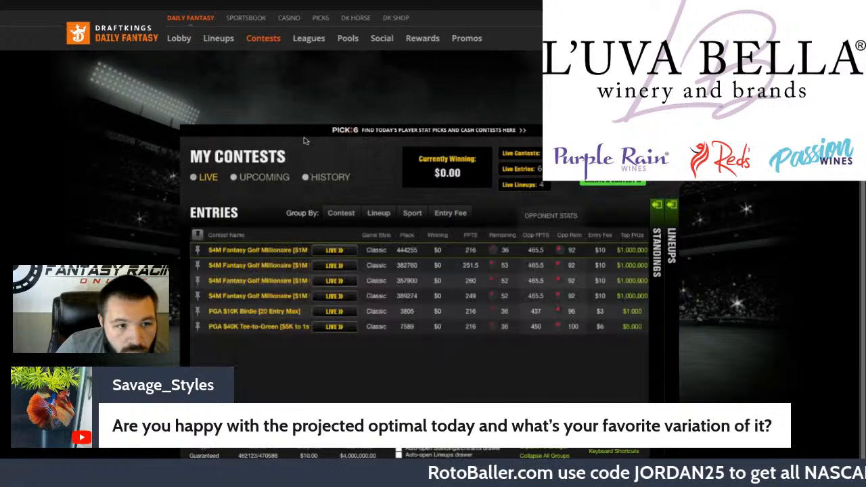
{"action": "scroll", "coordinate": [256, 180], "scroll_direction": "down", "scroll_amount": 1}
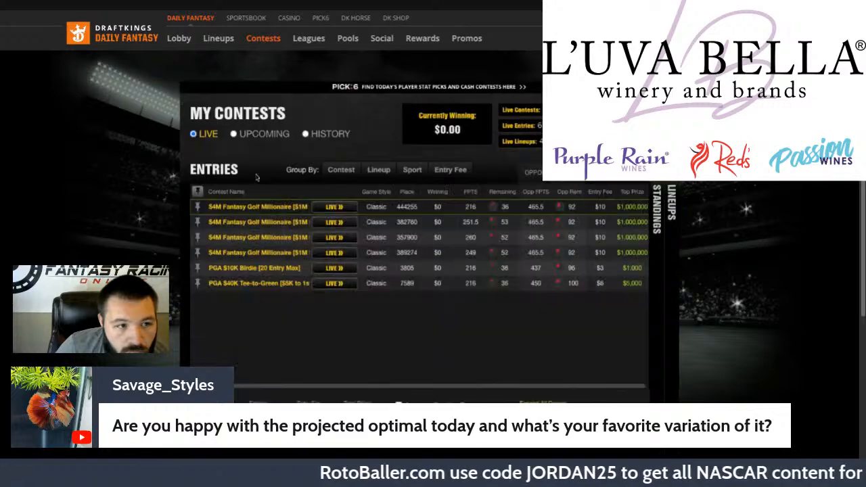
{"action": "left_click", "coordinate": [270, 134]}
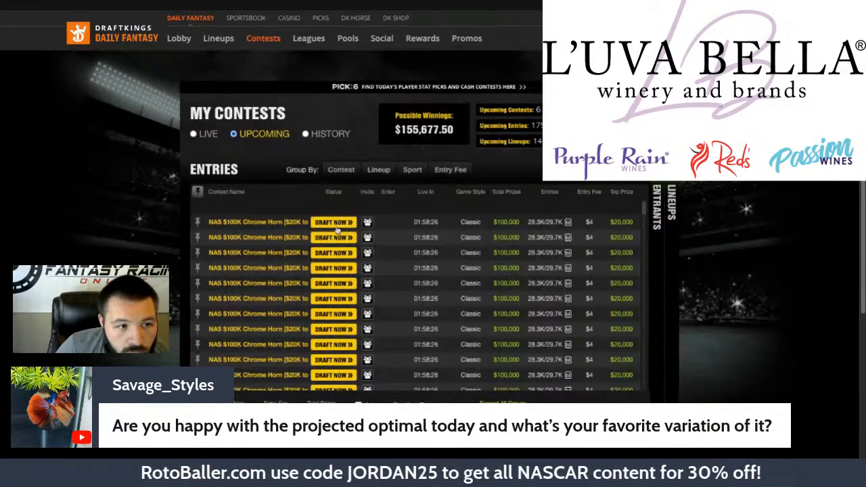
{"action": "left_click", "coordinate": [336, 223]}
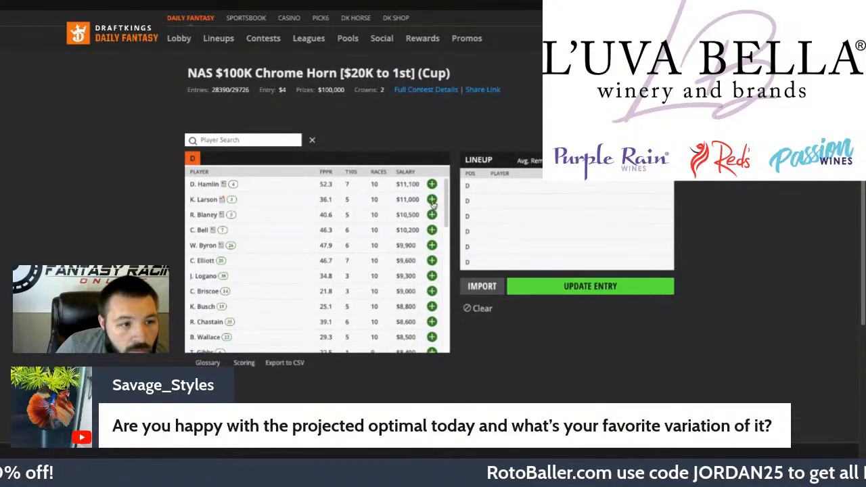
- Add K. Larson, W. Byron, C. Buescher, A. Bowman and J. Nemechek to the empty lineup
{"action": "left_click", "coordinate": [432, 200]}
{"action": "left_click", "coordinate": [431, 231]}
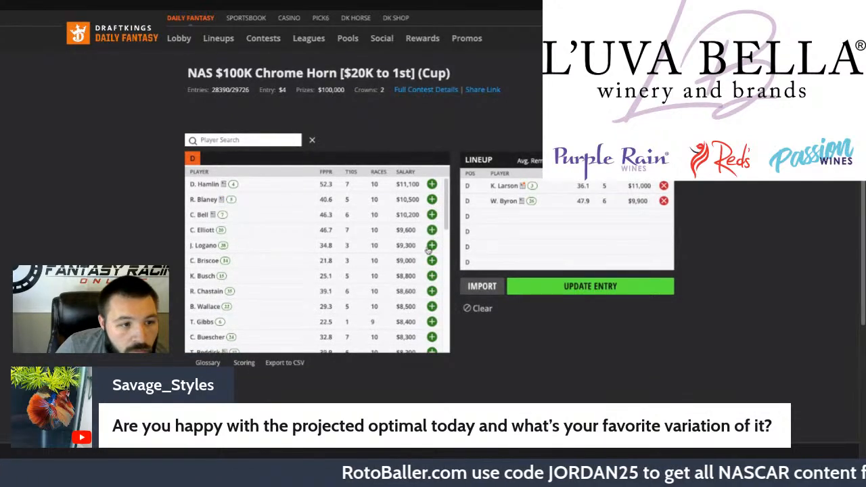
{"action": "scroll", "coordinate": [427, 305], "scroll_direction": "down", "scroll_amount": 1}
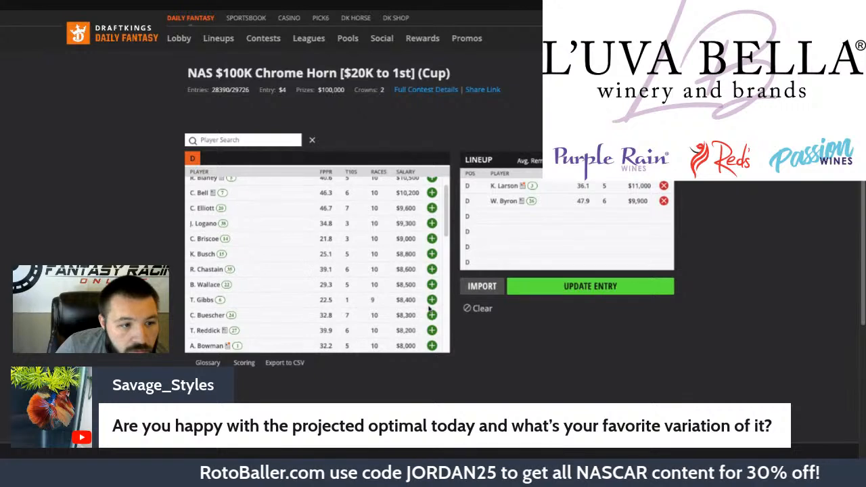
{"action": "left_click", "coordinate": [431, 315]}
{"action": "left_click", "coordinate": [432, 330]}
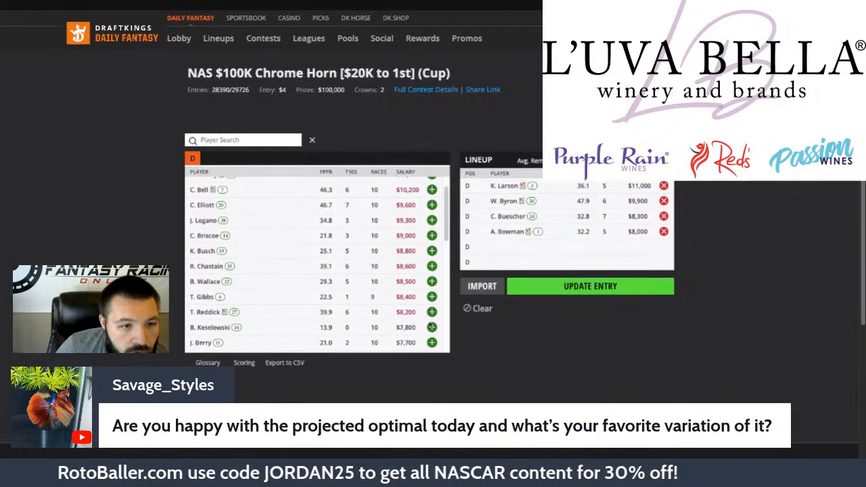
{"action": "scroll", "coordinate": [432, 327], "scroll_direction": "down", "scroll_amount": 5}
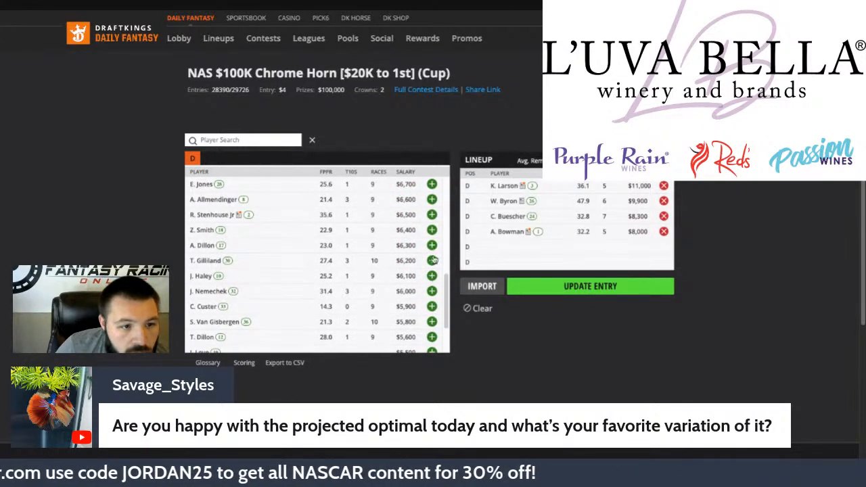
{"action": "left_click", "coordinate": [431, 292]}
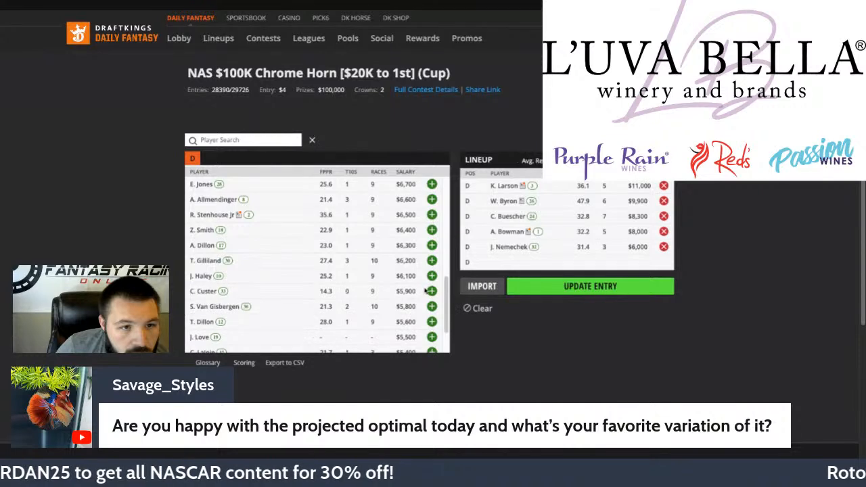
- Replace W. Byron with C. Bell in the lineup and fill the last open spot with Z. Smith
{"action": "scroll", "coordinate": [425, 290], "scroll_direction": "up", "scroll_amount": 3}
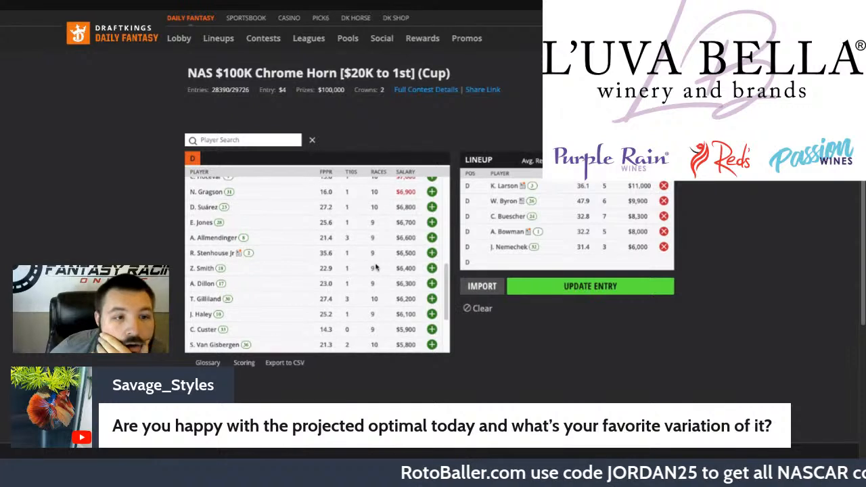
{"action": "scroll", "coordinate": [376, 268], "scroll_direction": "up", "scroll_amount": 6}
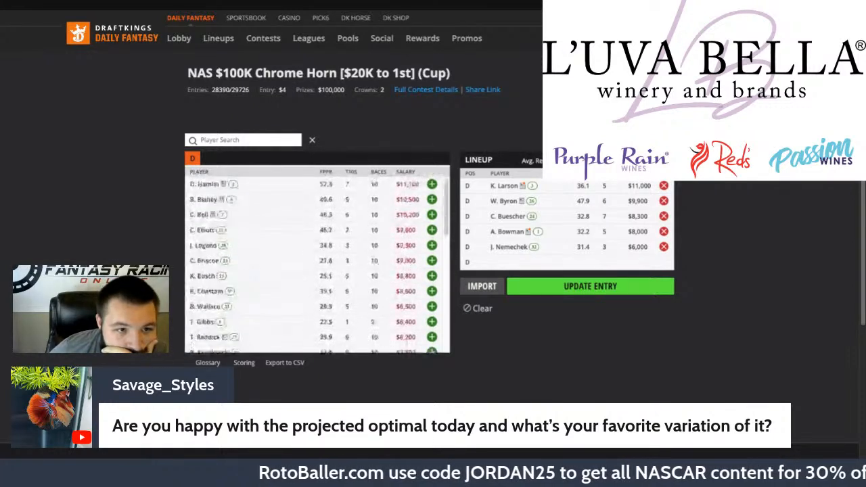
{"action": "left_click", "coordinate": [663, 201]}
{"action": "left_click", "coordinate": [432, 215]}
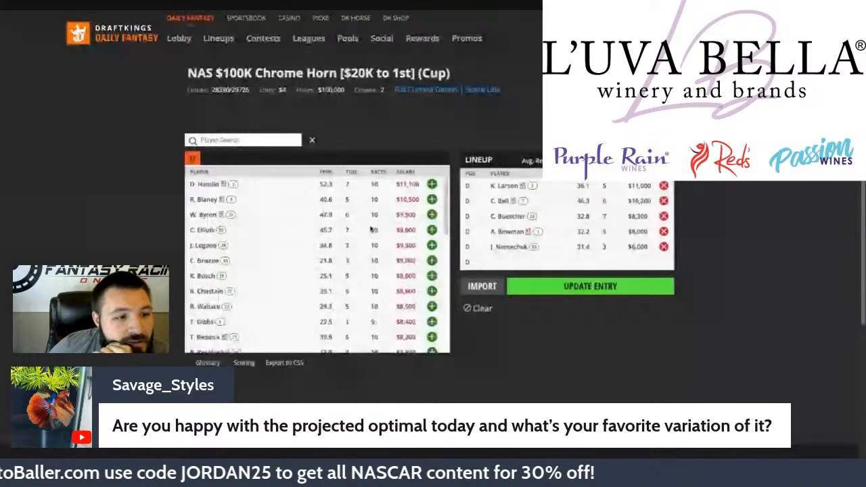
{"action": "scroll", "coordinate": [433, 291], "scroll_direction": "down", "scroll_amount": 5}
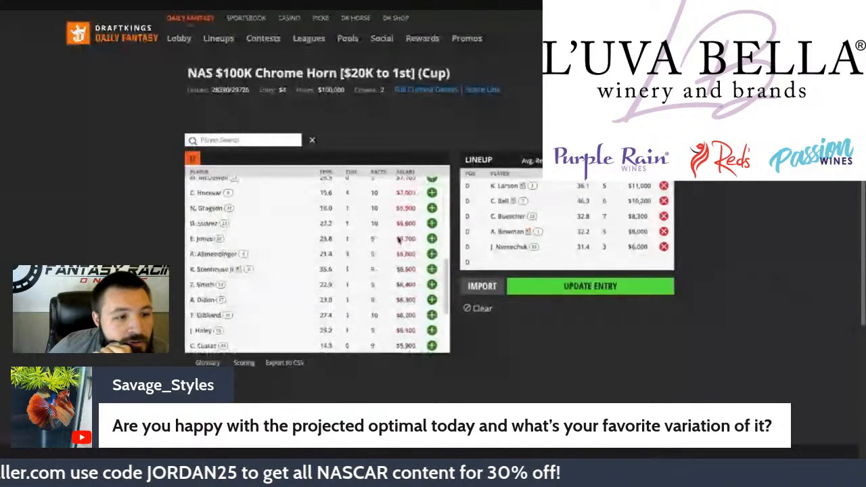
{"action": "left_click", "coordinate": [432, 285]}
- Review the higher-salary drivers against the completed lineup and submit the updated entry
{"action": "scroll", "coordinate": [308, 287], "scroll_direction": "up", "scroll_amount": 3}
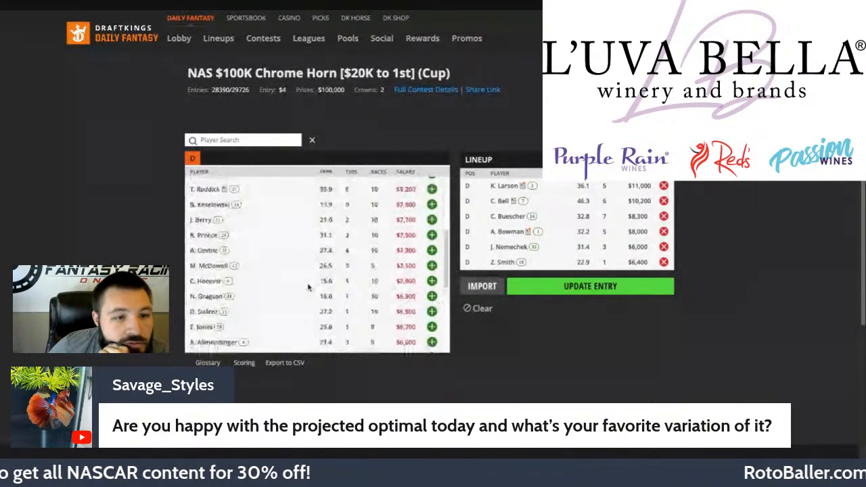
{"action": "scroll", "coordinate": [308, 287], "scroll_direction": "up", "scroll_amount": 4}
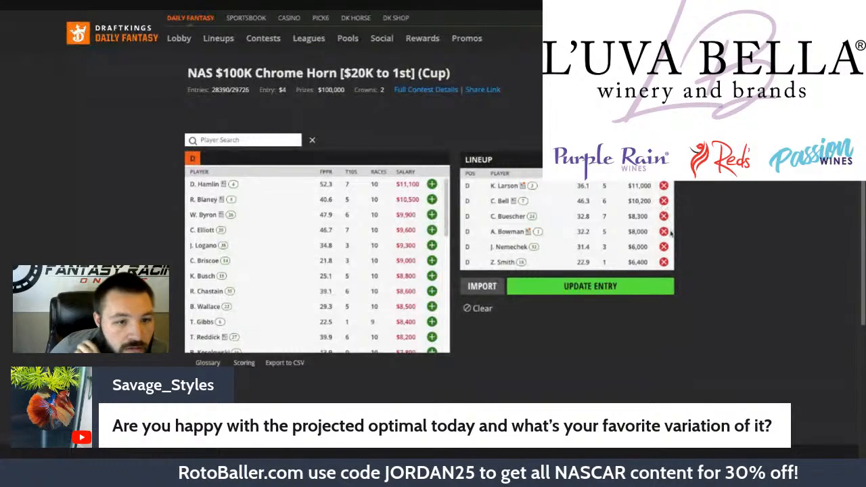
{"action": "scroll", "coordinate": [353, 265], "scroll_direction": "down", "scroll_amount": 1}
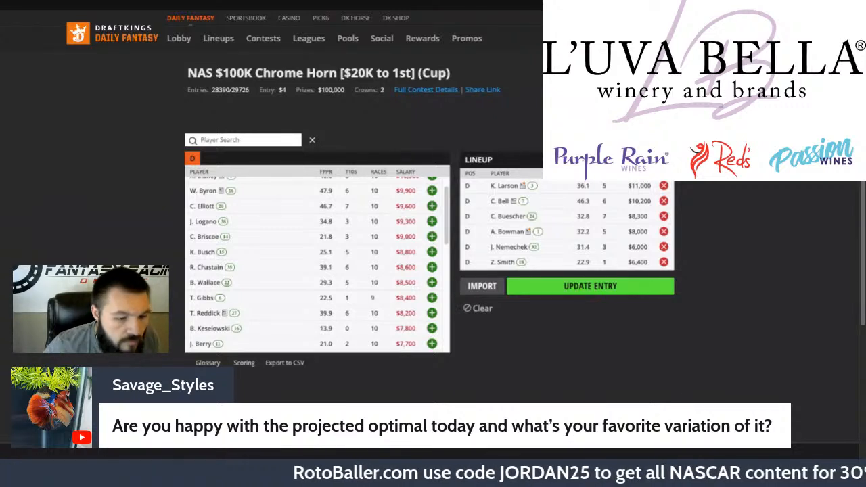
{"action": "left_click", "coordinate": [618, 289]}
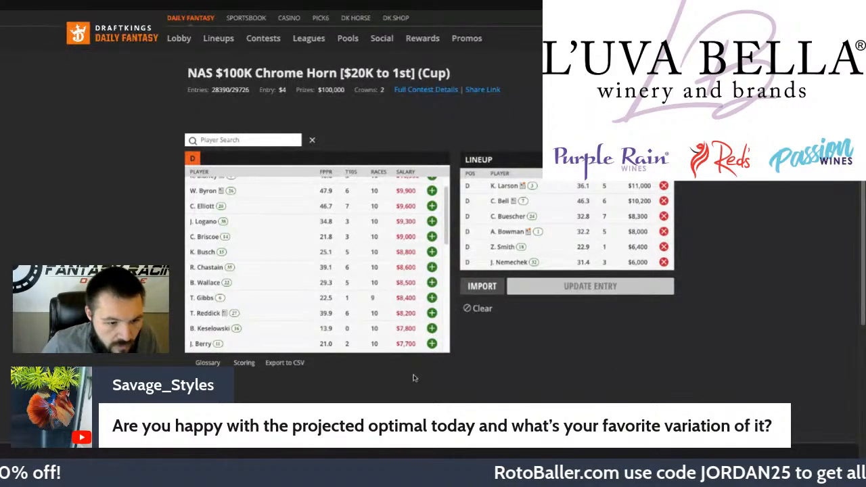
- Return to the upcoming contests and open another undrafted NAS $100K Chrome Horn entry
{"action": "key", "text": "alt+Left"}
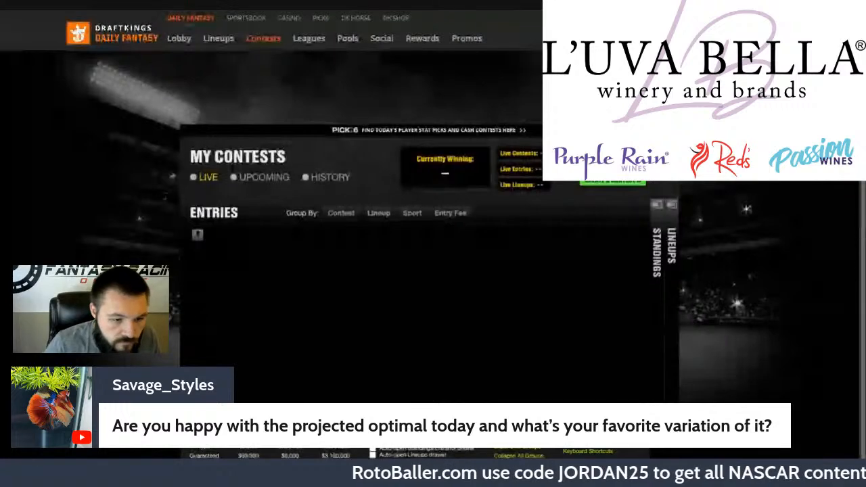
{"action": "left_click", "coordinate": [259, 176]}
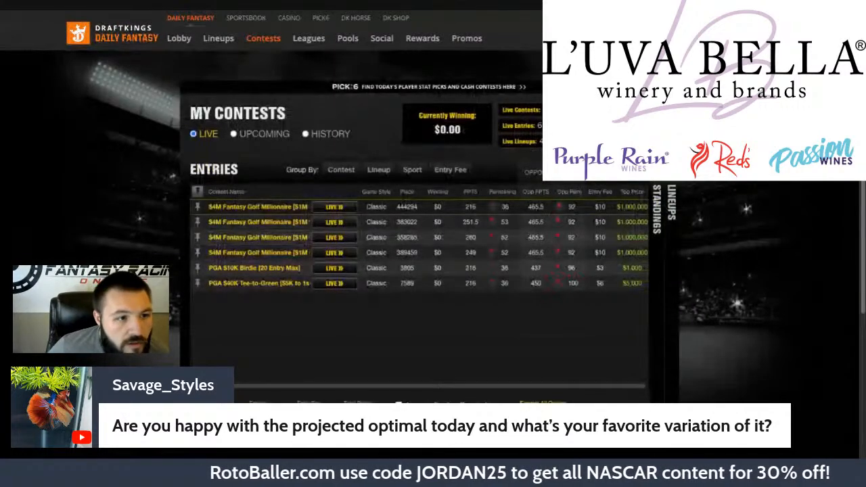
{"action": "scroll", "coordinate": [332, 172], "scroll_direction": "down", "scroll_amount": 1}
{"action": "scroll", "coordinate": [592, 254], "scroll_direction": "down", "scroll_amount": 1}
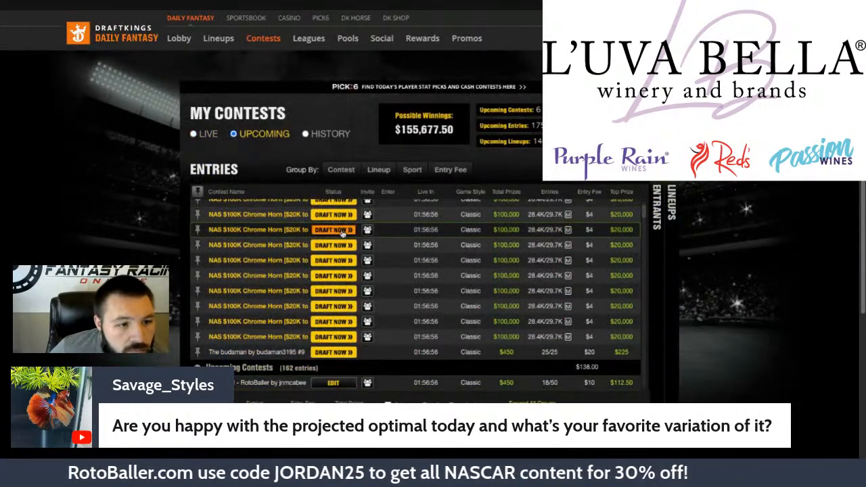
{"action": "left_click", "coordinate": [333, 277]}
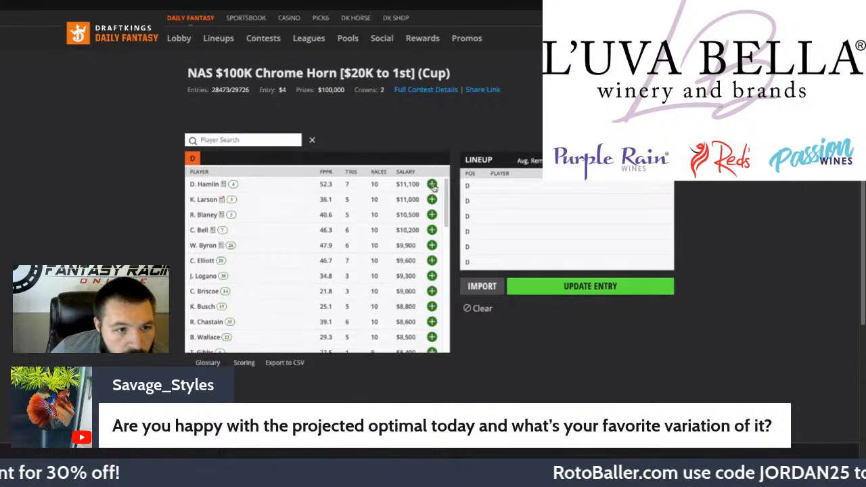
- Start the new lineup with D. Hamlin, C. Bell, C. Buescher and A. Bowman
{"action": "left_click", "coordinate": [432, 215]}
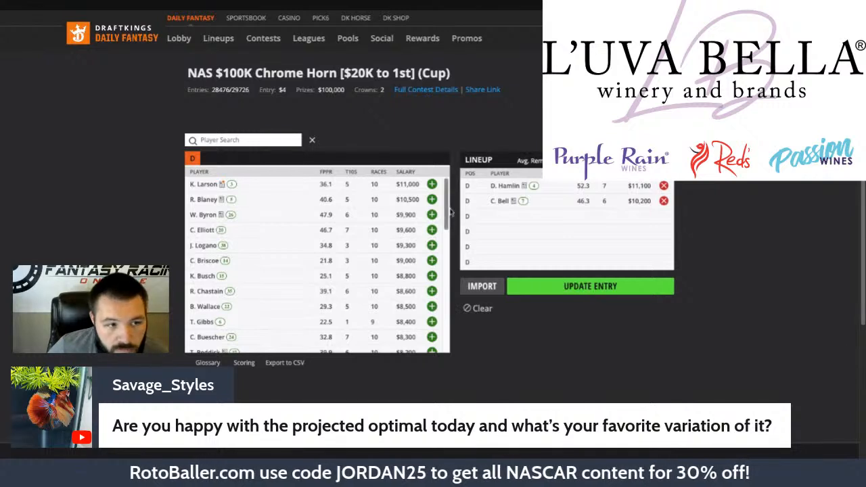
{"action": "scroll", "coordinate": [431, 225], "scroll_direction": "down", "scroll_amount": 1}
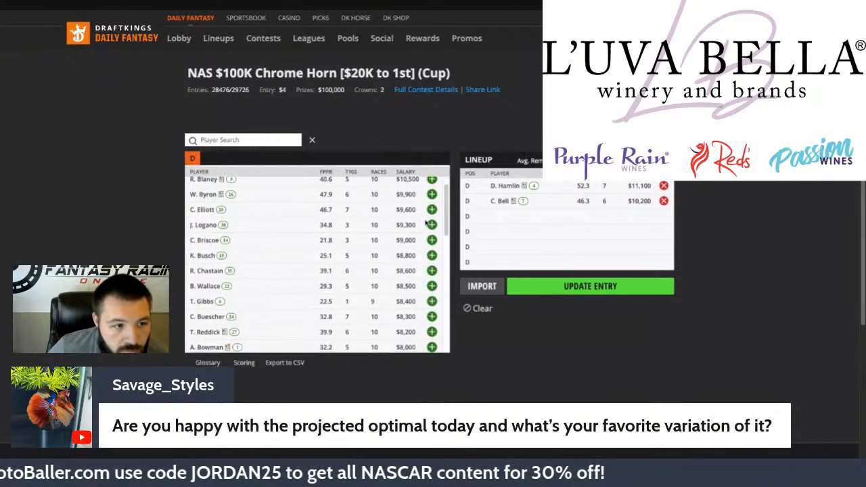
{"action": "scroll", "coordinate": [432, 256], "scroll_direction": "down", "scroll_amount": 1}
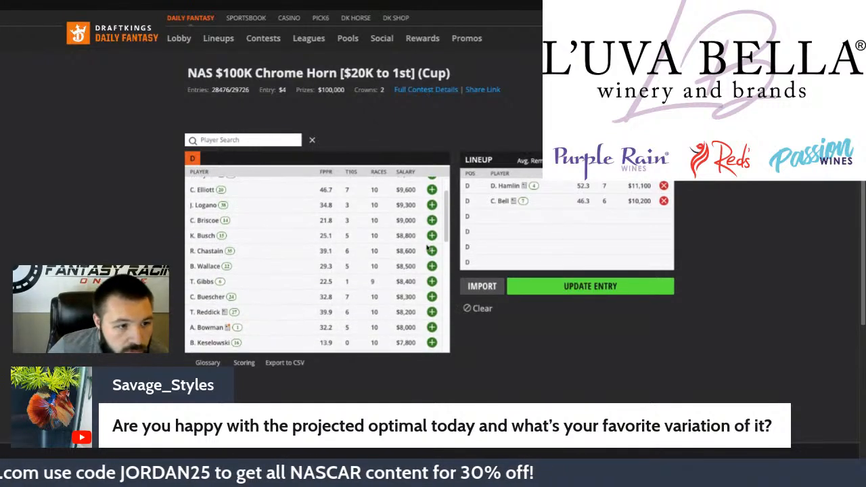
{"action": "left_click", "coordinate": [432, 296]}
{"action": "left_click", "coordinate": [432, 312]}
- Complete the lineup with J. Nemechek and Z. Smith and submit the updated entry
{"action": "scroll", "coordinate": [429, 309], "scroll_direction": "down", "scroll_amount": 2}
{"action": "scroll", "coordinate": [429, 309], "scroll_direction": "down", "scroll_amount": 3}
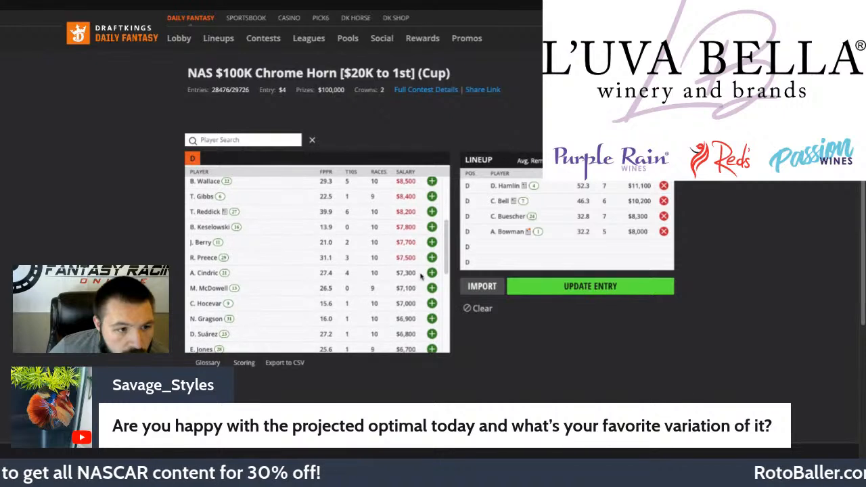
{"action": "left_click", "coordinate": [432, 336]}
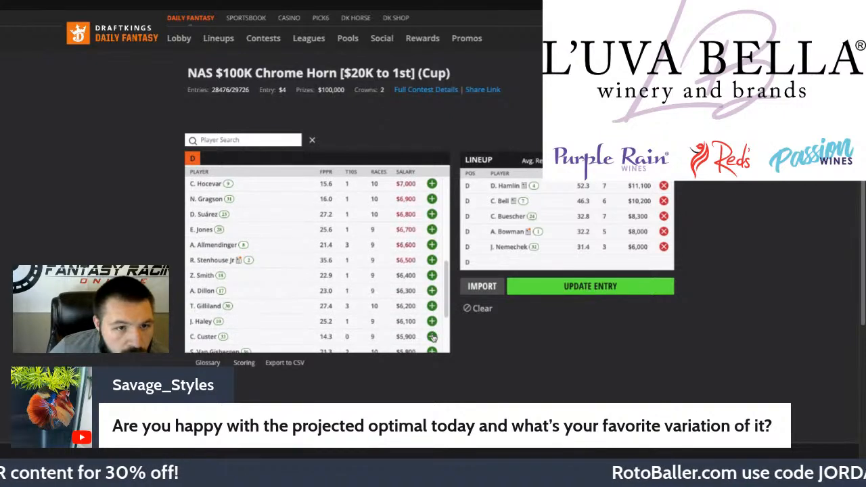
{"action": "left_click", "coordinate": [432, 275]}
{"action": "left_click", "coordinate": [602, 294]}
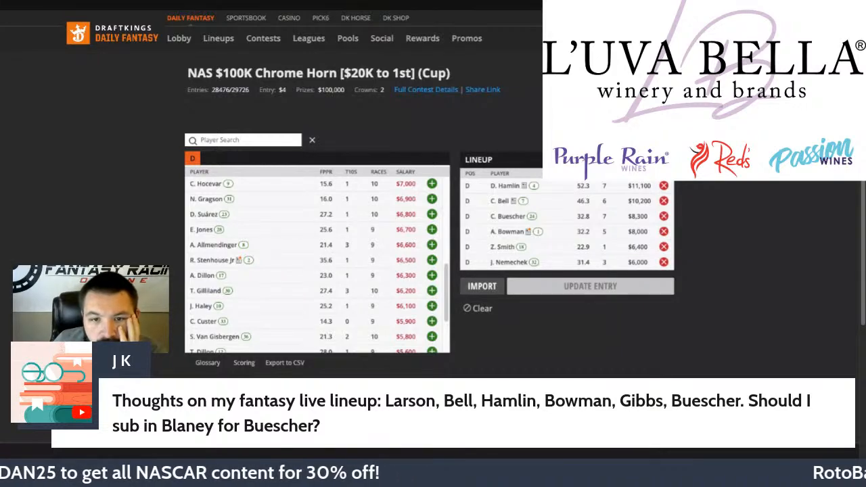
- Go back to the upcoming contests and open the next undrafted NAS $100K Chrome Horn entry
{"action": "key", "text": "alt+Left"}
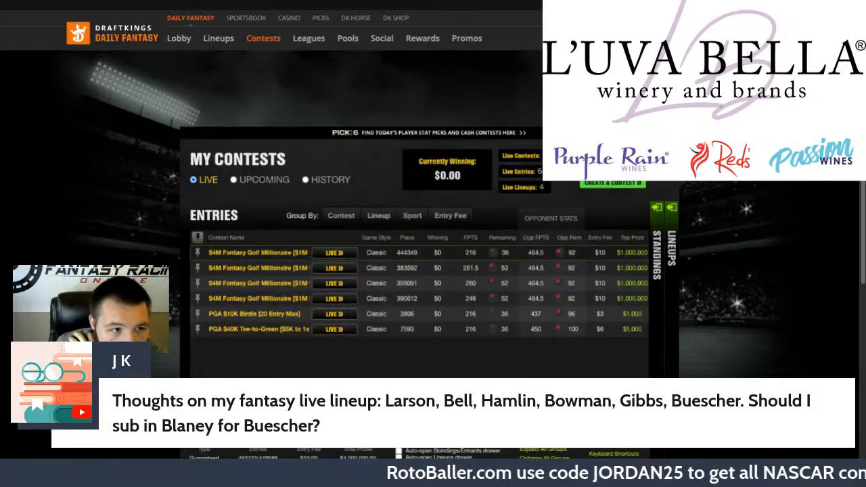
{"action": "left_click", "coordinate": [287, 178]}
{"action": "scroll", "coordinate": [335, 276], "scroll_direction": "down", "scroll_amount": 1}
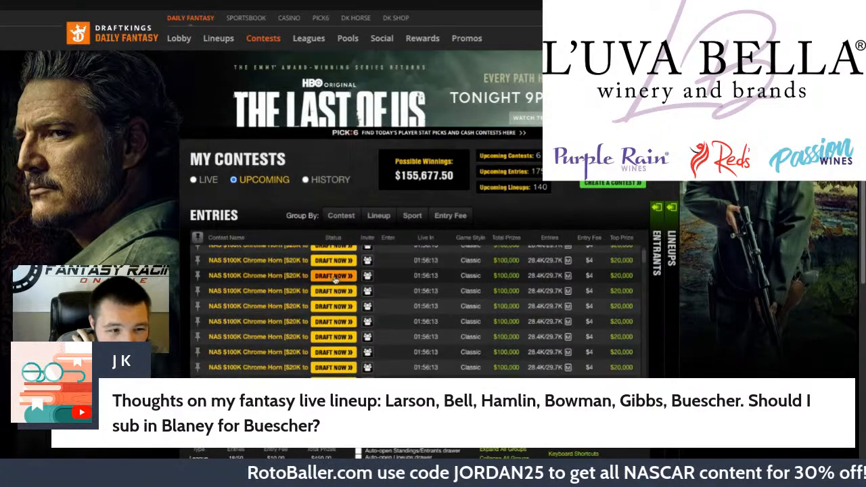
{"action": "left_click", "coordinate": [335, 277]}
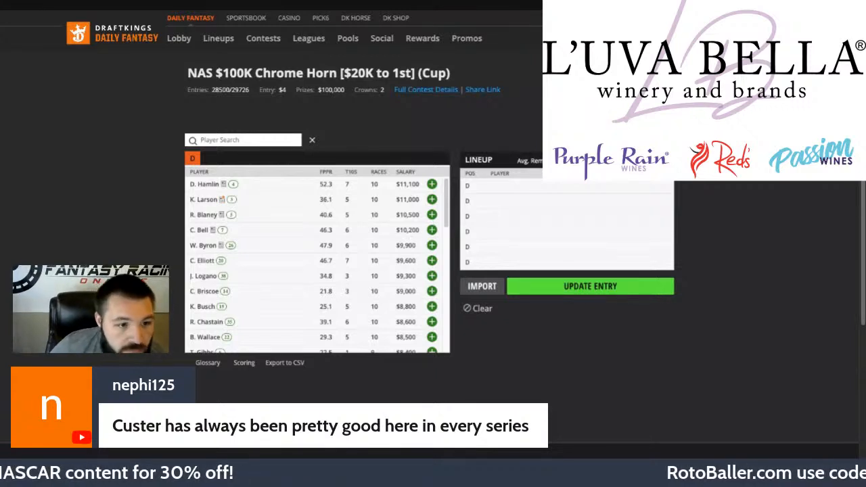
- Browse the driver list and add R. Preece, N. Gragson and C. Buescher to the empty lineup
{"action": "scroll", "coordinate": [317, 264], "scroll_direction": "down", "scroll_amount": 10}
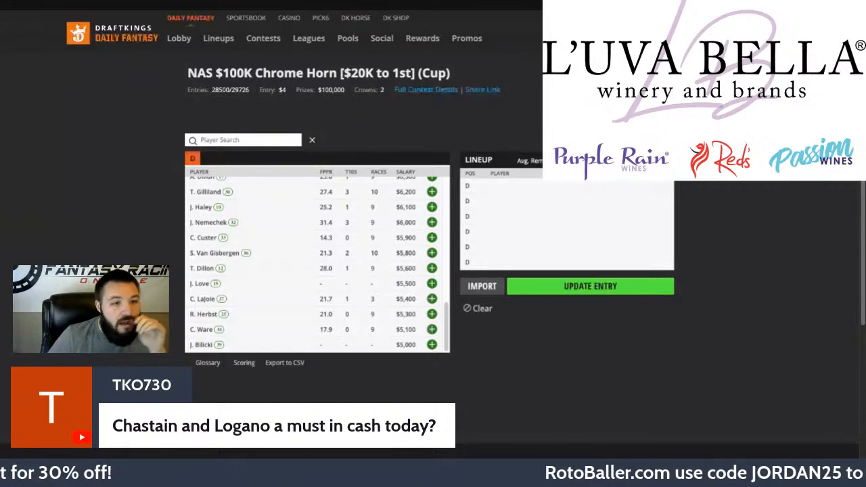
{"action": "scroll", "coordinate": [316, 264], "scroll_direction": "up", "scroll_amount": 5}
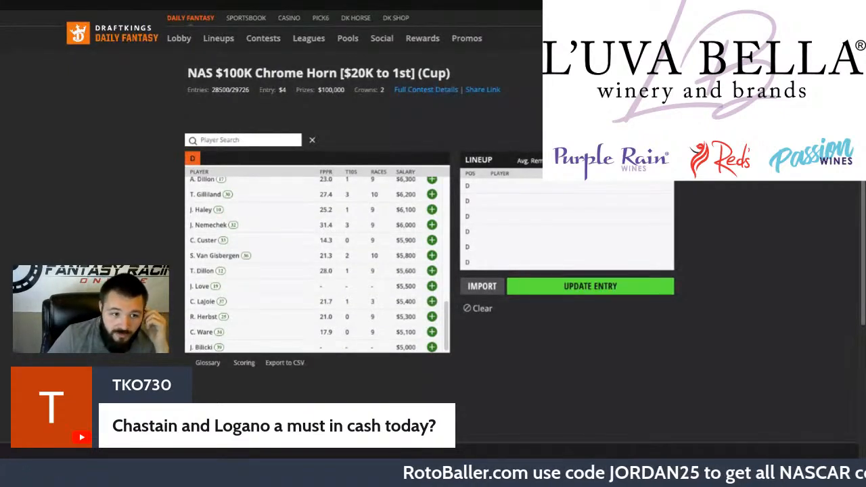
{"action": "scroll", "coordinate": [317, 264], "scroll_direction": "down", "scroll_amount": 2}
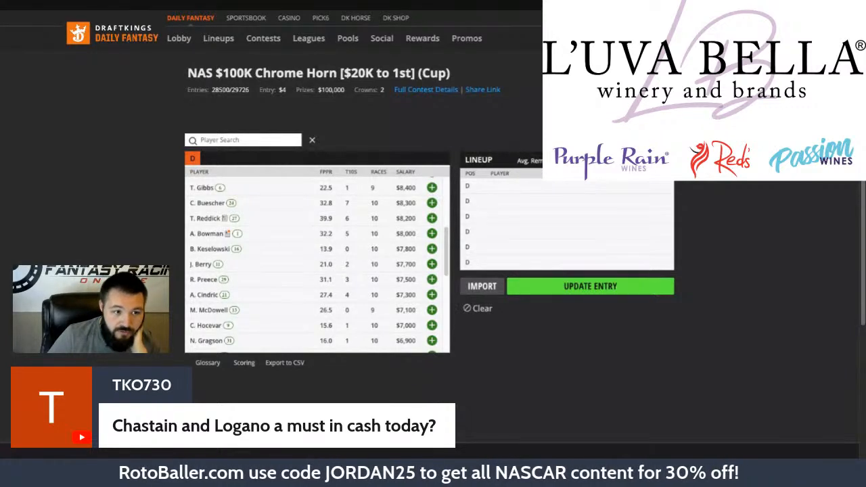
{"action": "left_click", "coordinate": [432, 279]}
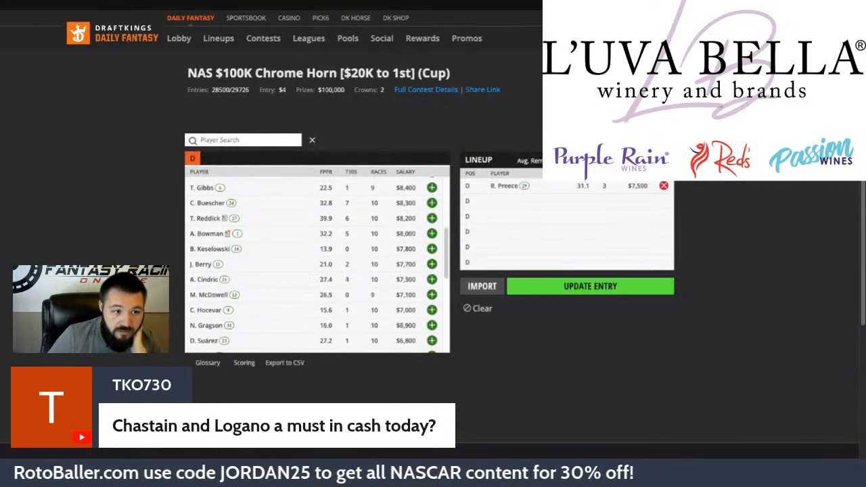
{"action": "left_click", "coordinate": [432, 324]}
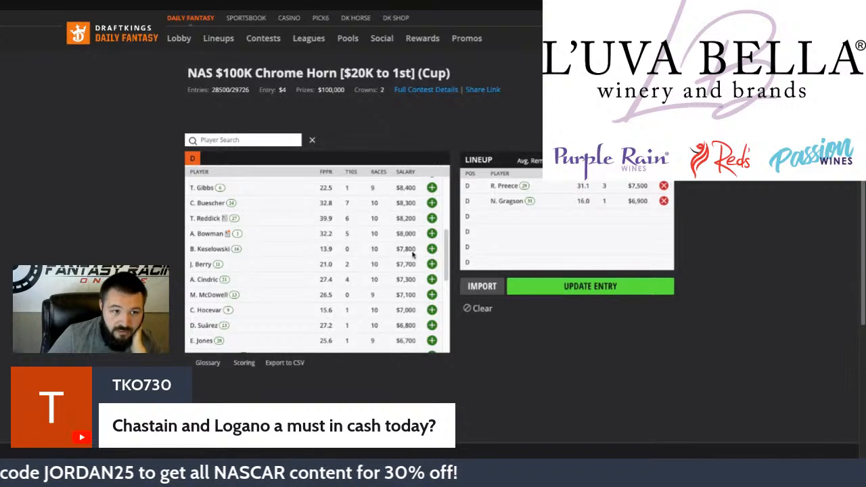
{"action": "left_click", "coordinate": [431, 202]}
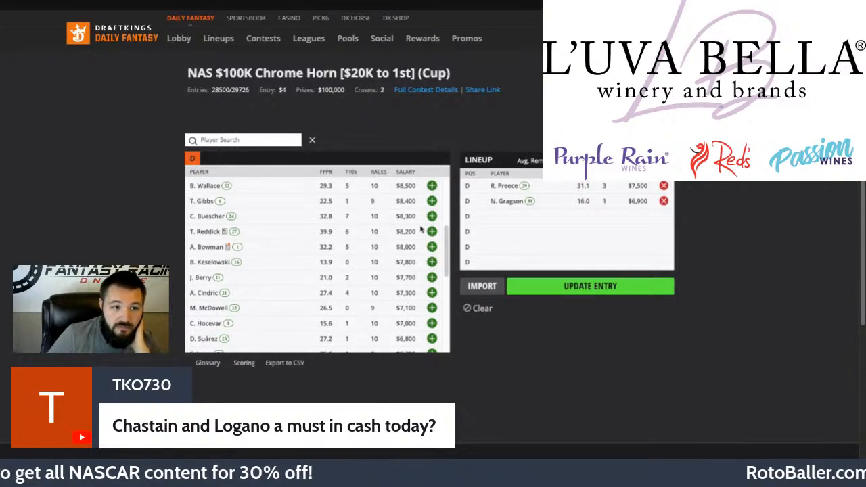
- Clear R. Preece, N. Gragson and C. Buescher out of the current lineup
{"action": "scroll", "coordinate": [432, 223], "scroll_direction": "up", "scroll_amount": 4}
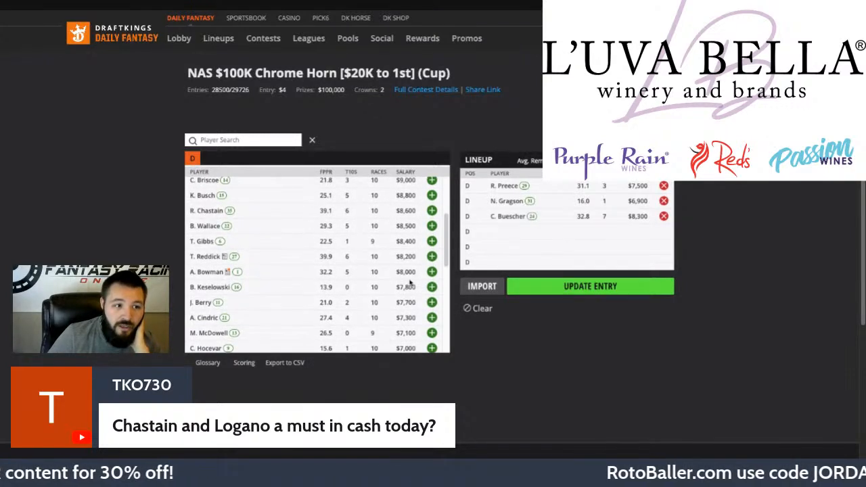
{"action": "scroll", "coordinate": [406, 242], "scroll_direction": "up", "scroll_amount": 1}
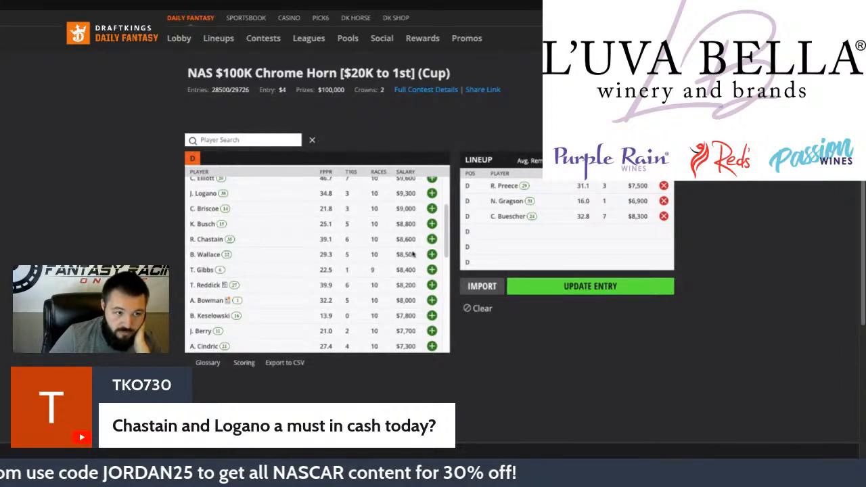
{"action": "scroll", "coordinate": [413, 253], "scroll_direction": "up", "scroll_amount": 1}
{"action": "scroll", "coordinate": [412, 253], "scroll_direction": "up", "scroll_amount": 2}
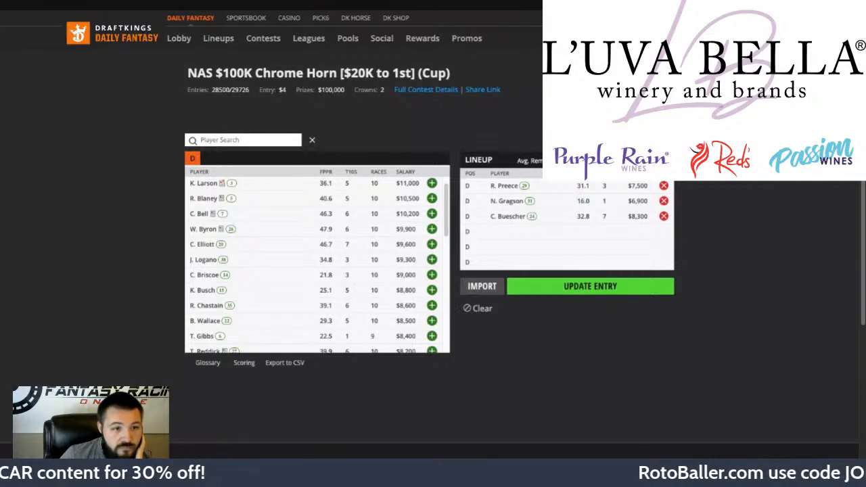
{"action": "left_click", "coordinate": [663, 186]}
{"action": "left_click", "coordinate": [663, 201]}
{"action": "left_click", "coordinate": [664, 216]}
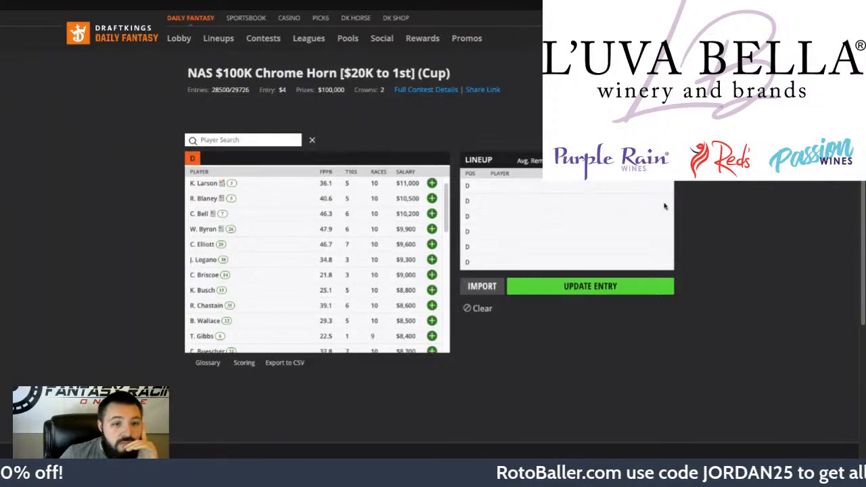
- Start the lineup over with K. Larson, C. Elliott, T. Gibbs and C. Buescher
{"action": "left_click", "coordinate": [432, 183]}
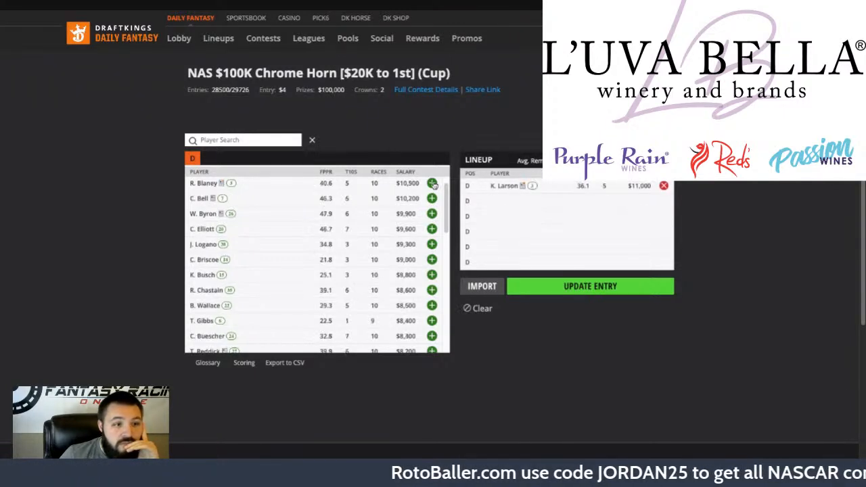
{"action": "left_click", "coordinate": [431, 229]}
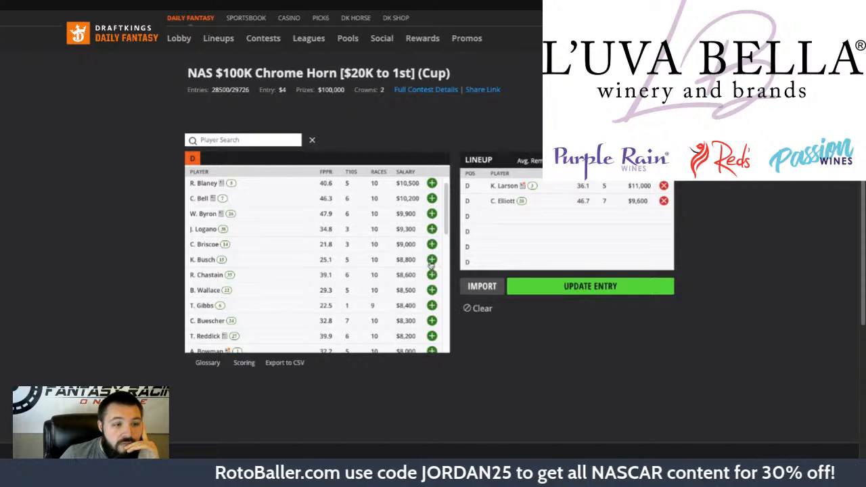
{"action": "scroll", "coordinate": [431, 277], "scroll_direction": "down", "scroll_amount": 2}
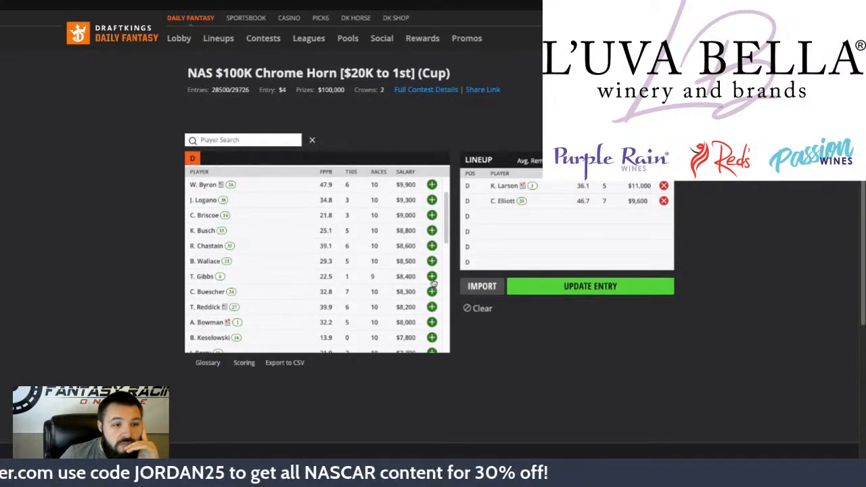
{"action": "left_click", "coordinate": [431, 277]}
{"action": "left_click", "coordinate": [432, 277]}
- Fill the last two lineup spots with J. Nemechek and N. Gragson
{"action": "scroll", "coordinate": [432, 288], "scroll_direction": "down", "scroll_amount": 4}
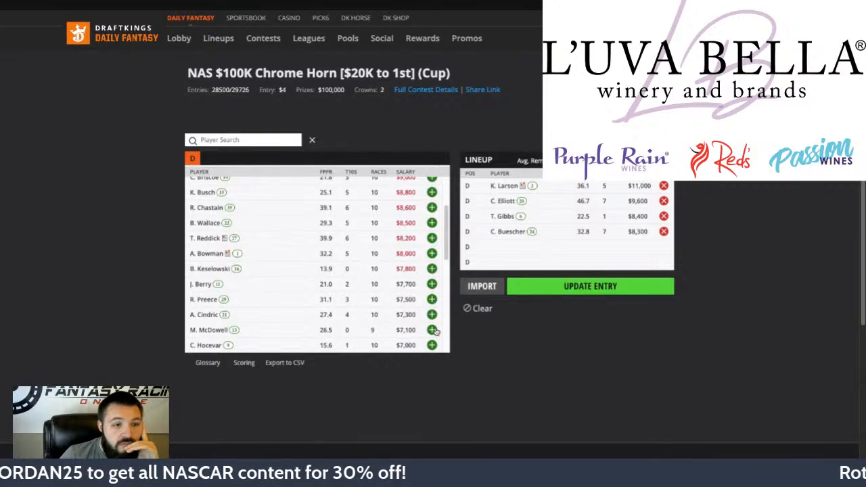
{"action": "scroll", "coordinate": [436, 329], "scroll_direction": "down", "scroll_amount": 5}
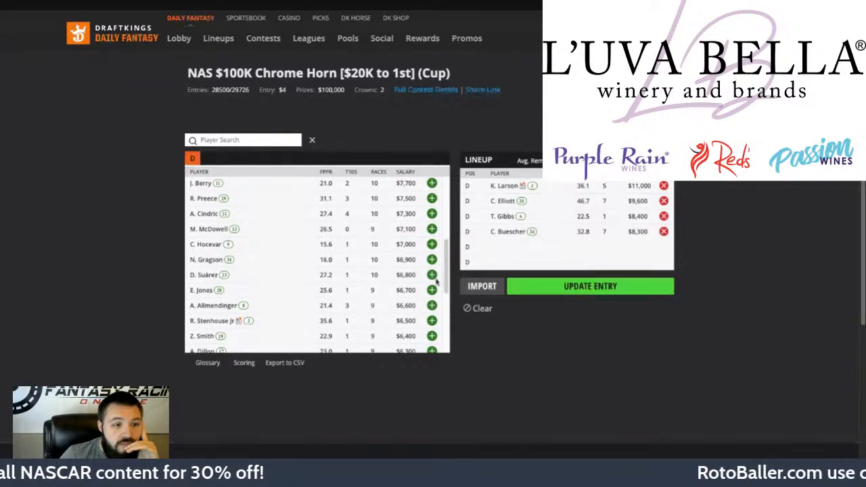
{"action": "scroll", "coordinate": [436, 288], "scroll_direction": "down", "scroll_amount": 7}
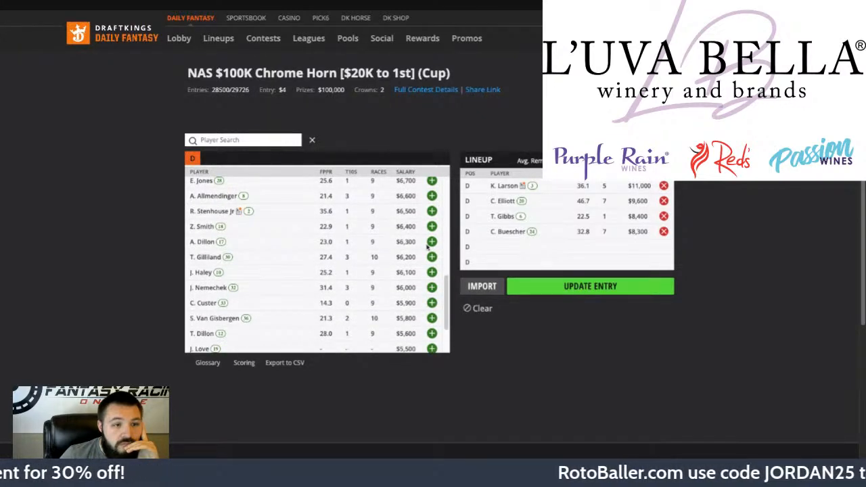
{"action": "left_click", "coordinate": [432, 288]}
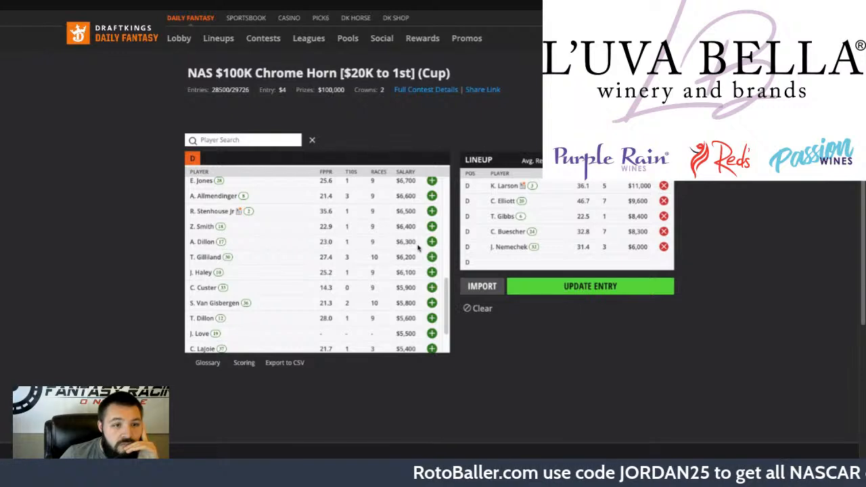
{"action": "scroll", "coordinate": [420, 248], "scroll_direction": "up", "scroll_amount": 7}
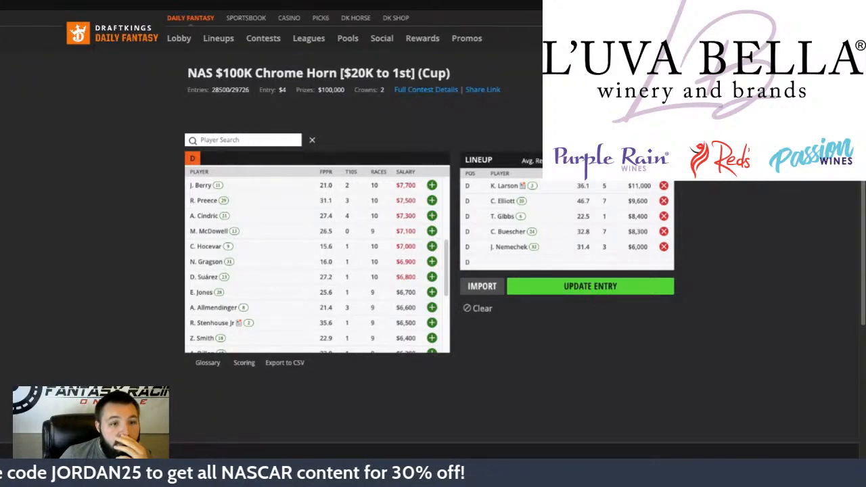
{"action": "left_click", "coordinate": [432, 261]}
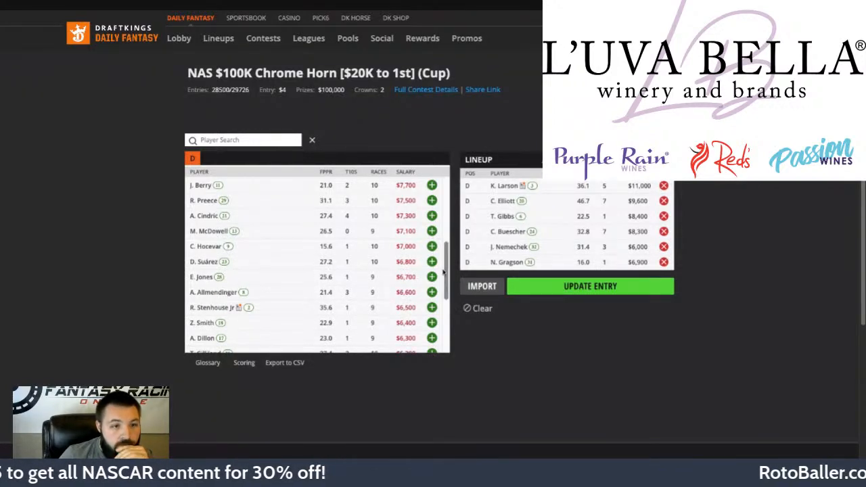
- Replace T. Gibbs with A. Bowman in the lineup
{"action": "left_click", "coordinate": [663, 216]}
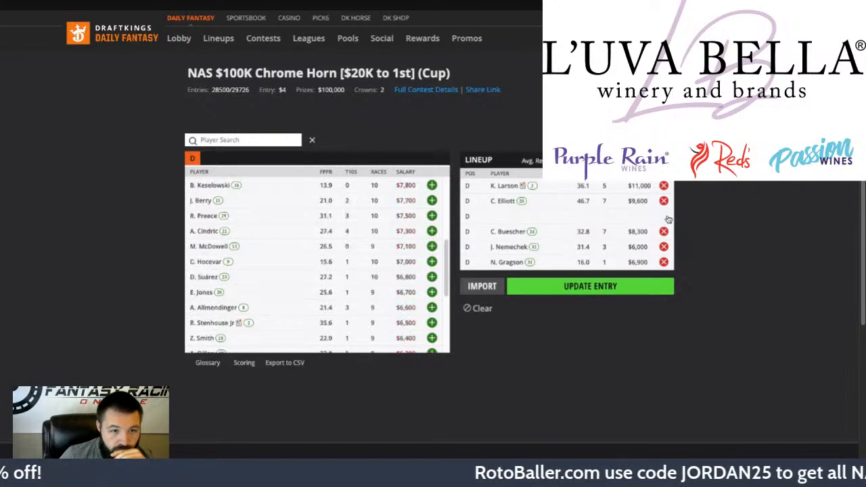
{"action": "scroll", "coordinate": [398, 256], "scroll_direction": "up", "scroll_amount": 1}
{"action": "left_click", "coordinate": [431, 210]}
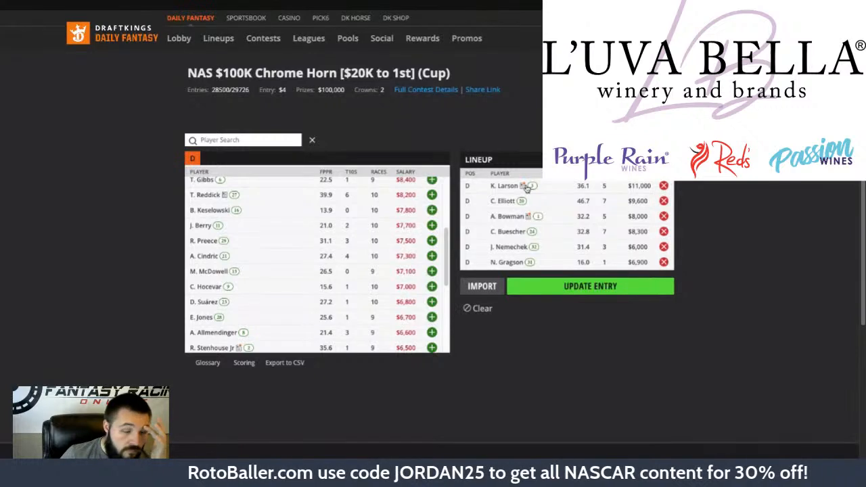
- Review the drivers and replace C. Buescher with R. Preece in the lineup
{"action": "scroll", "coordinate": [373, 246], "scroll_direction": "up", "scroll_amount": 5}
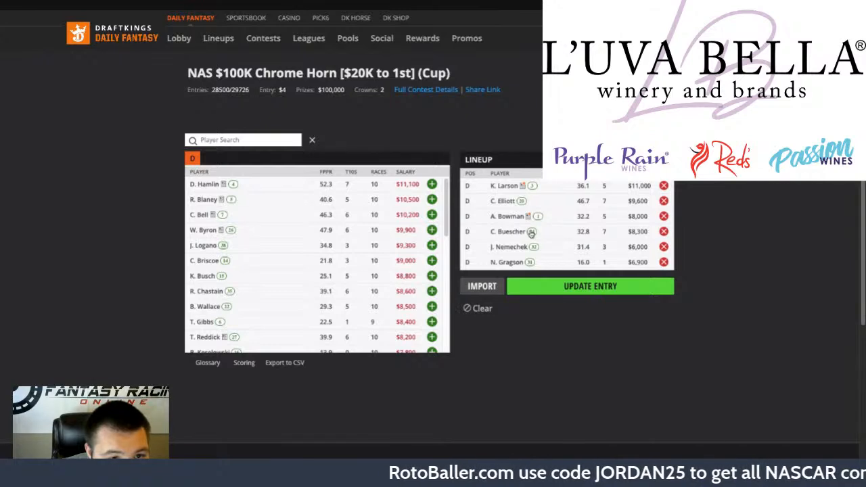
{"action": "scroll", "coordinate": [387, 270], "scroll_direction": "down", "scroll_amount": 1}
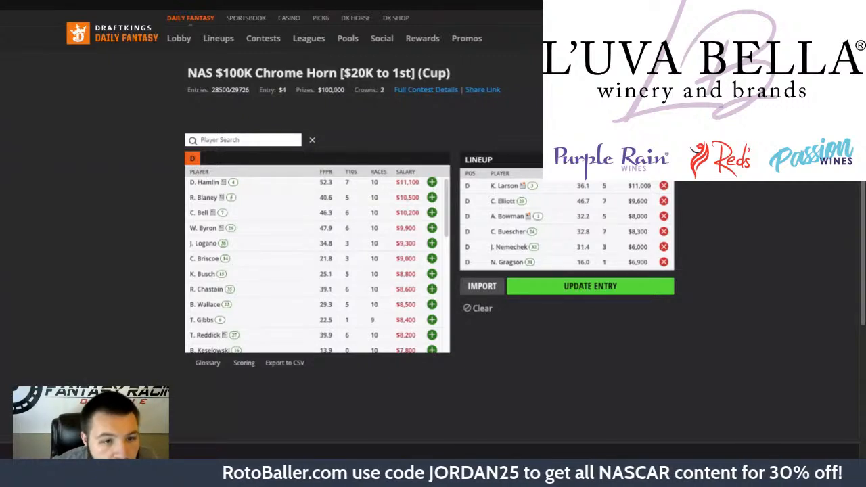
{"action": "left_click", "coordinate": [664, 232]}
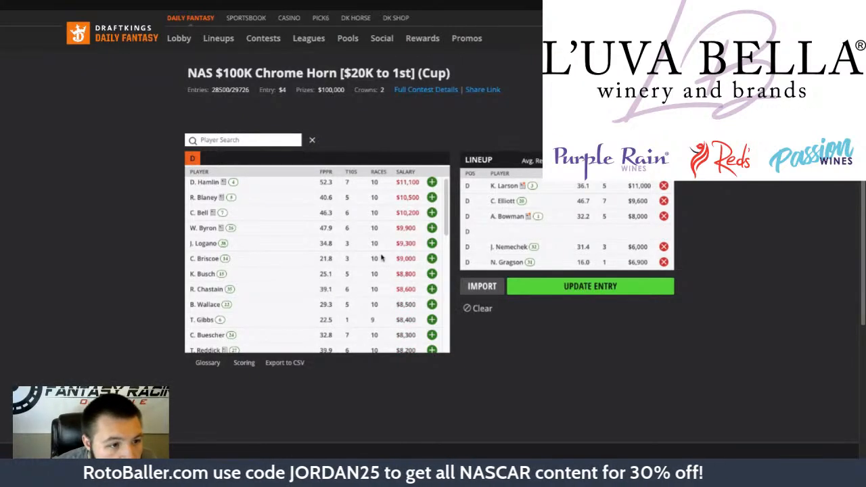
{"action": "scroll", "coordinate": [389, 266], "scroll_direction": "down", "scroll_amount": 1}
{"action": "scroll", "coordinate": [433, 291], "scroll_direction": "down", "scroll_amount": 2}
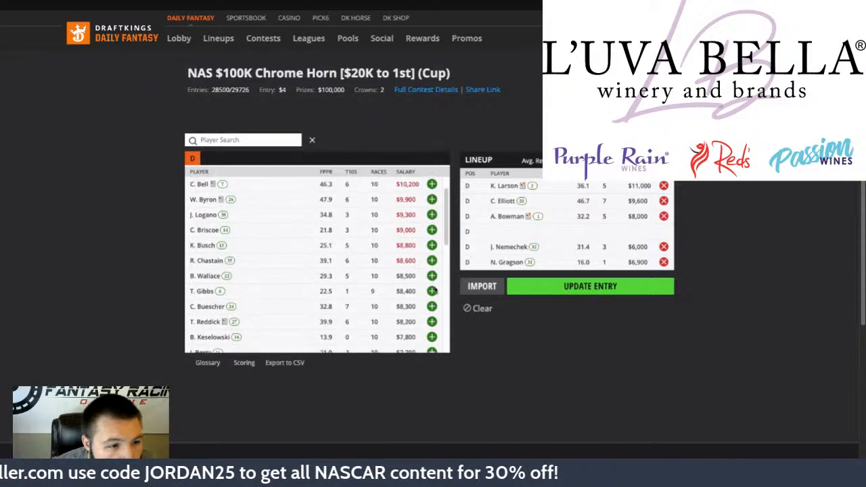
{"action": "scroll", "coordinate": [433, 291], "scroll_direction": "down", "scroll_amount": 2}
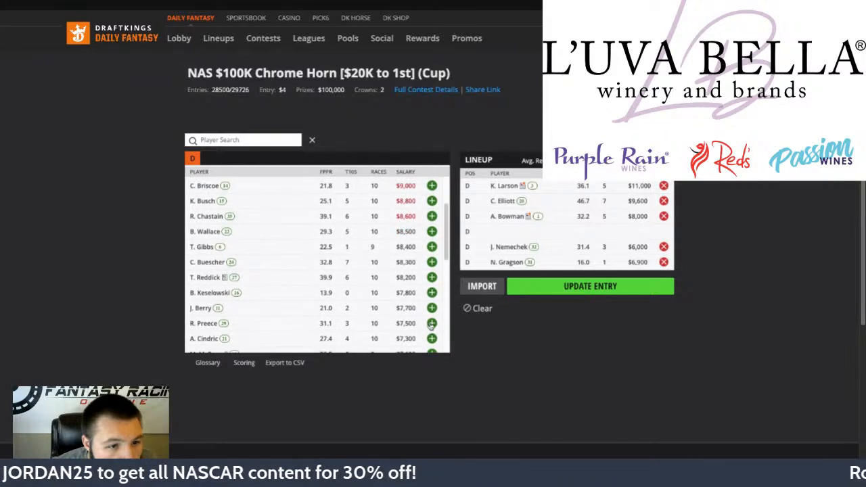
{"action": "left_click", "coordinate": [431, 323]}
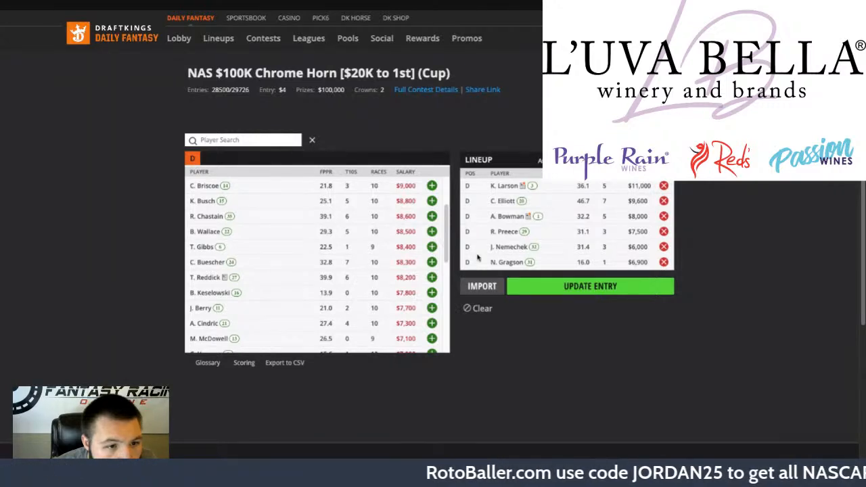
- Replace N. Gragson with B. Keselowski and submit the updated entry
{"action": "scroll", "coordinate": [416, 250], "scroll_direction": "down", "scroll_amount": 1}
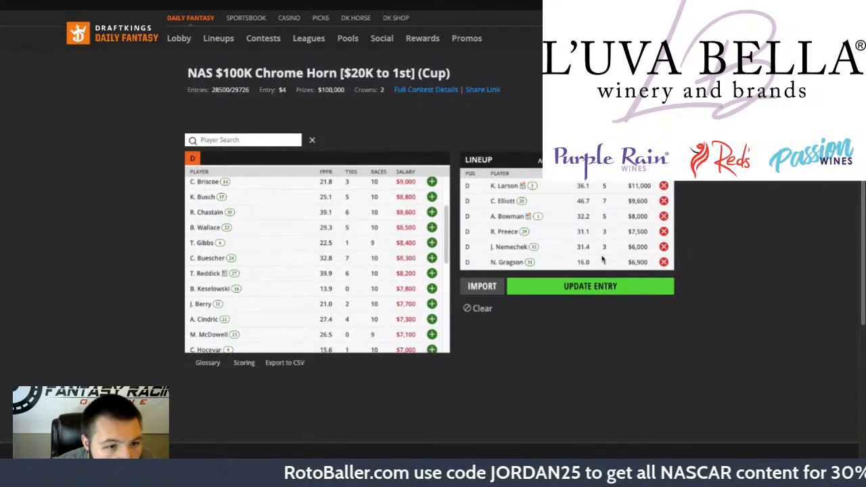
{"action": "left_click", "coordinate": [663, 262]}
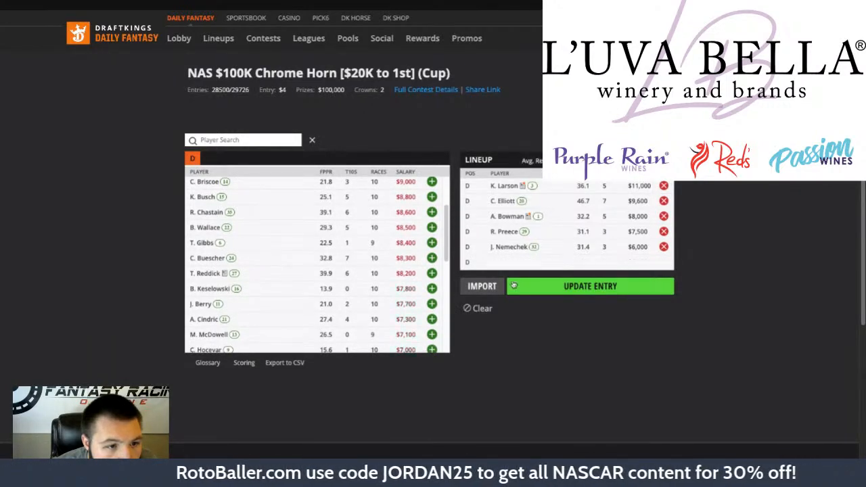
{"action": "left_click", "coordinate": [432, 289]}
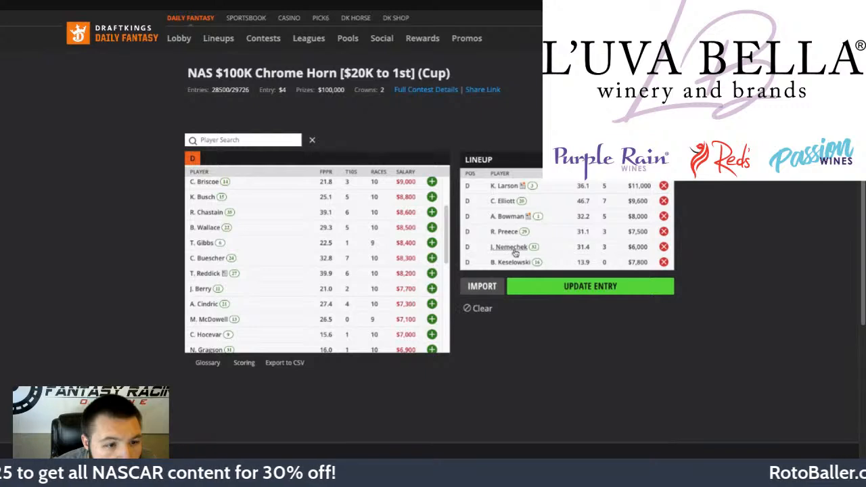
{"action": "scroll", "coordinate": [385, 257], "scroll_direction": "down", "scroll_amount": 3}
{"action": "scroll", "coordinate": [384, 259], "scroll_direction": "up", "scroll_amount": 5}
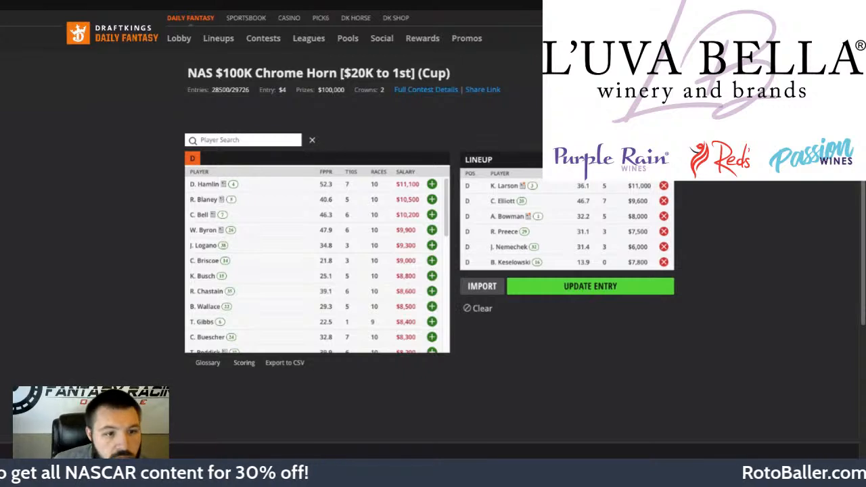
{"action": "left_click", "coordinate": [611, 287]}
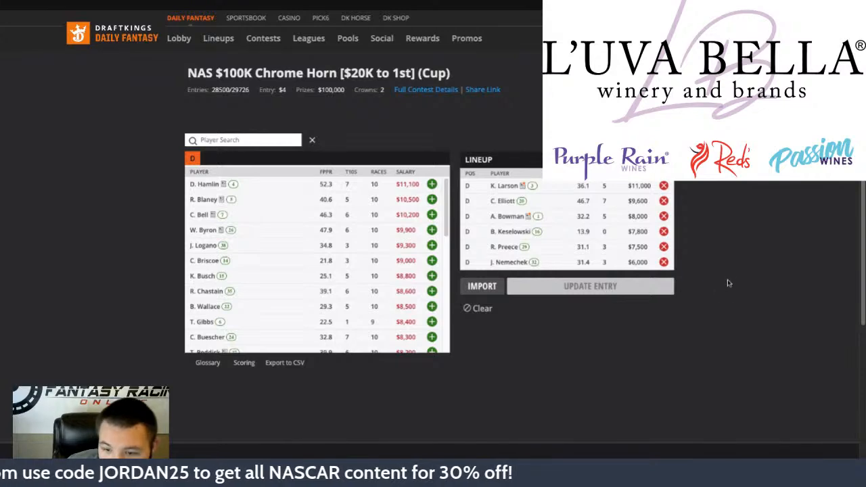
- Return to the upcoming contests and open another undrafted NAS $100K Chrome Horn entry
{"action": "key", "text": "alt+Left"}
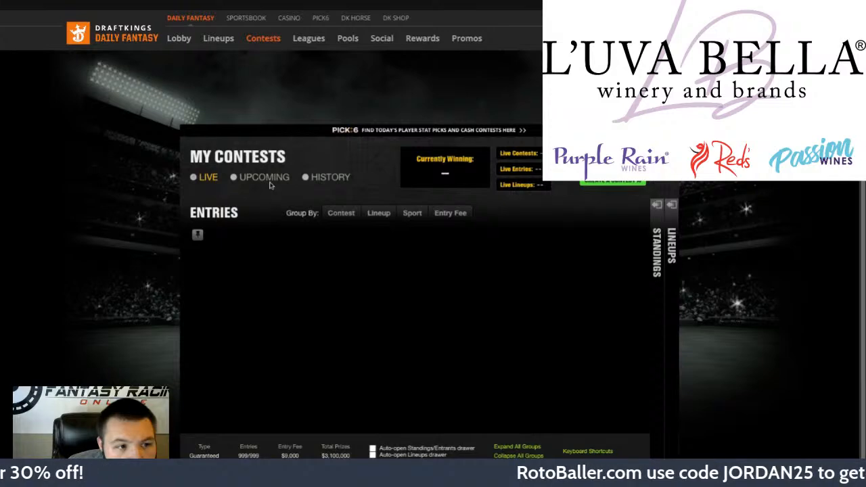
{"action": "scroll", "coordinate": [267, 179], "scroll_direction": "down", "scroll_amount": 1}
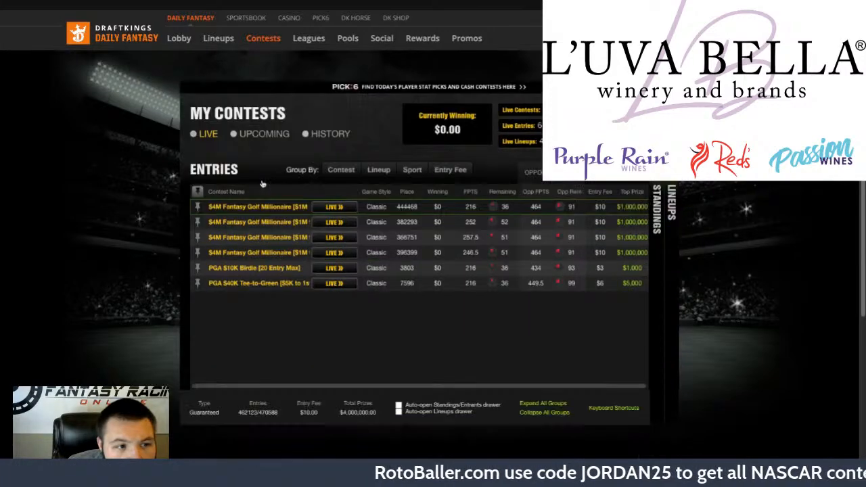
{"action": "left_click", "coordinate": [259, 135]}
{"action": "scroll", "coordinate": [325, 217], "scroll_direction": "down", "scroll_amount": 2}
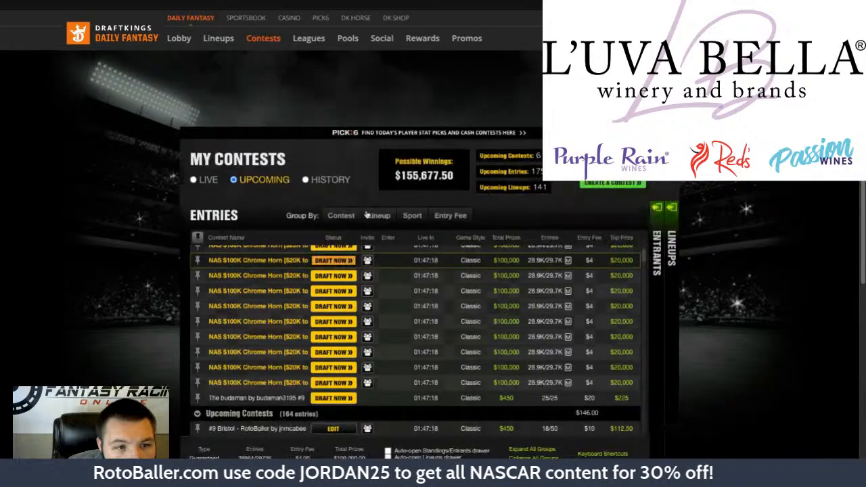
{"action": "scroll", "coordinate": [507, 213], "scroll_direction": "up", "scroll_amount": 1}
{"action": "left_click", "coordinate": [347, 264]}
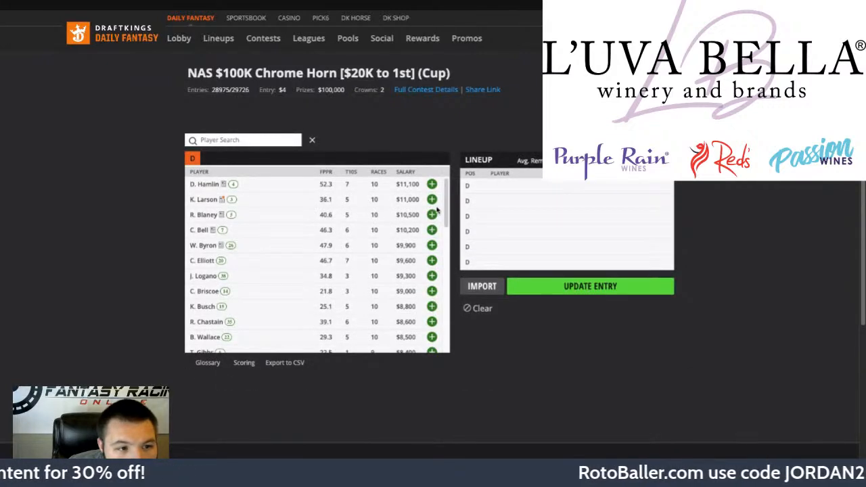
- Start the empty lineup with D. Hamlin, C. Elliott, A. Bowman and B. Keselowski
{"action": "left_click", "coordinate": [432, 185]}
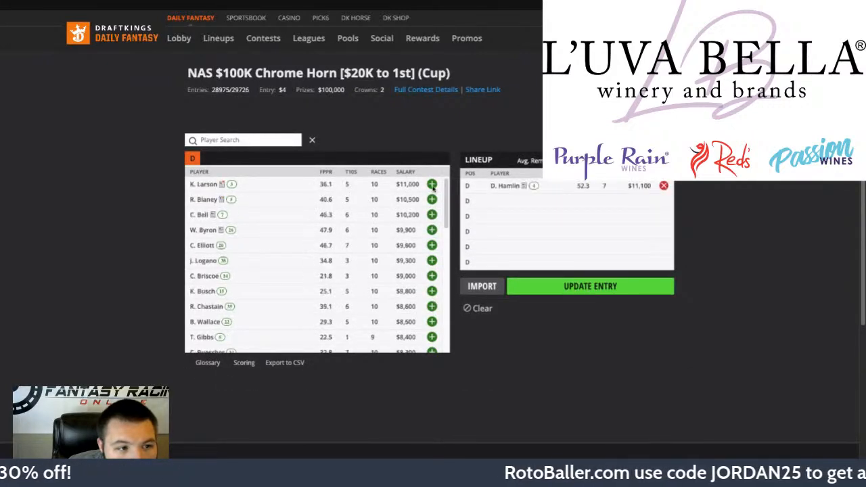
{"action": "left_click", "coordinate": [432, 247]}
{"action": "scroll", "coordinate": [431, 267], "scroll_direction": "down", "scroll_amount": 2}
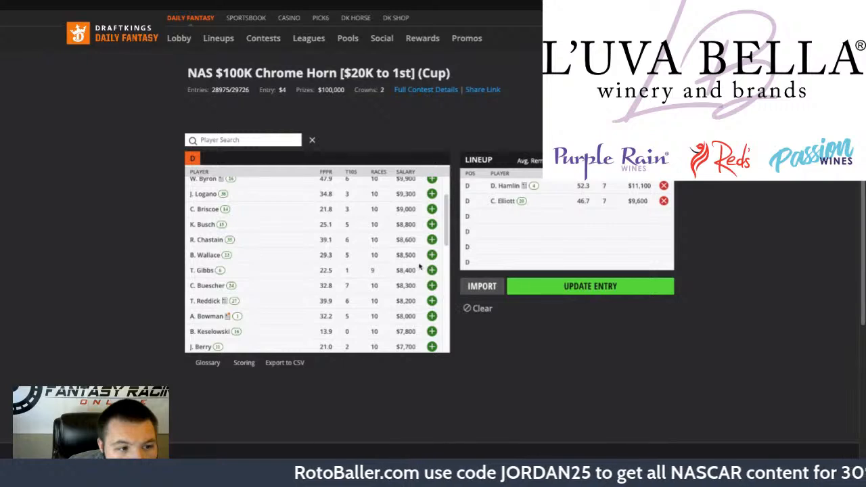
{"action": "scroll", "coordinate": [432, 269], "scroll_direction": "down", "scroll_amount": 1}
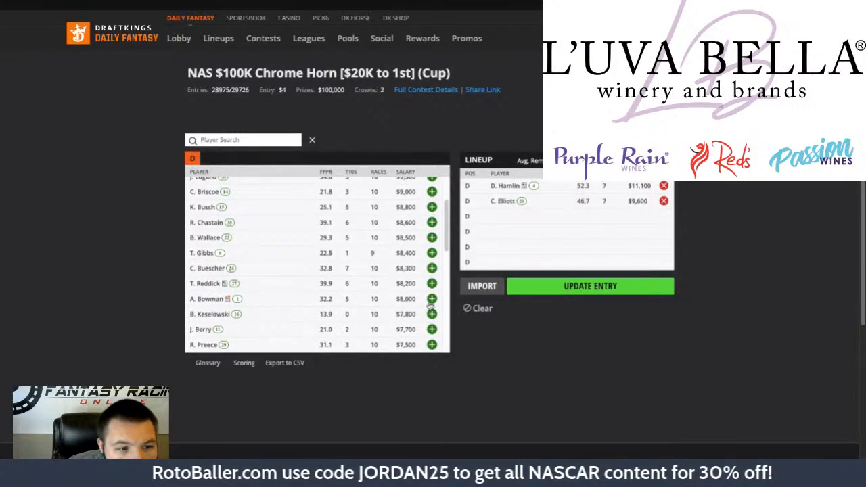
{"action": "left_click", "coordinate": [431, 301]}
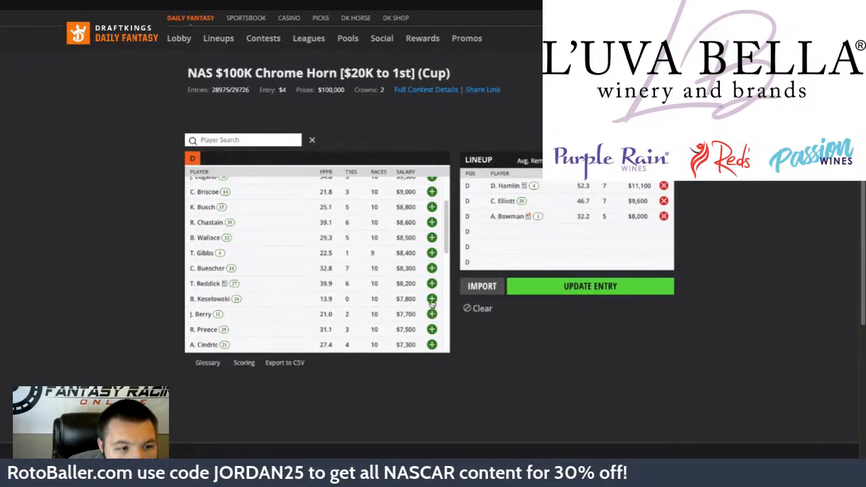
{"action": "left_click", "coordinate": [432, 299]}
{"action": "scroll", "coordinate": [431, 311], "scroll_direction": "down", "scroll_amount": 3}
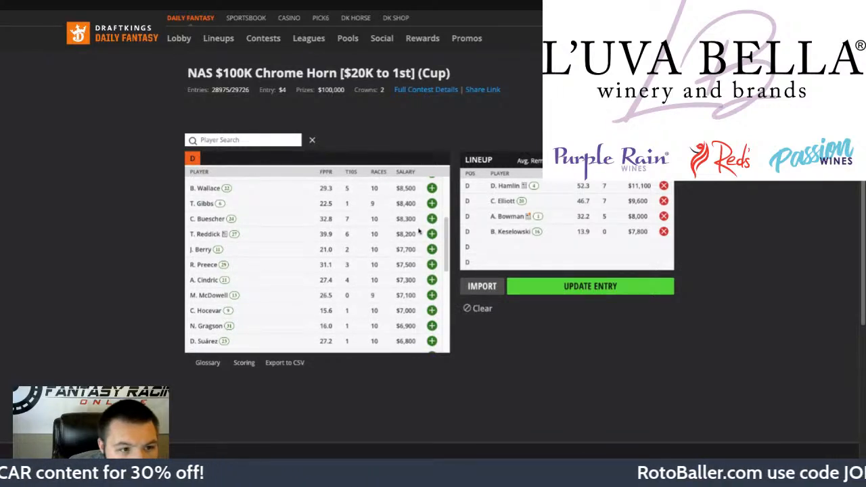
- Complete the lineup with R. Preece and J. Nemechek and submit the updated entry
{"action": "left_click", "coordinate": [429, 267]}
{"action": "scroll", "coordinate": [431, 291], "scroll_direction": "down", "scroll_amount": 4}
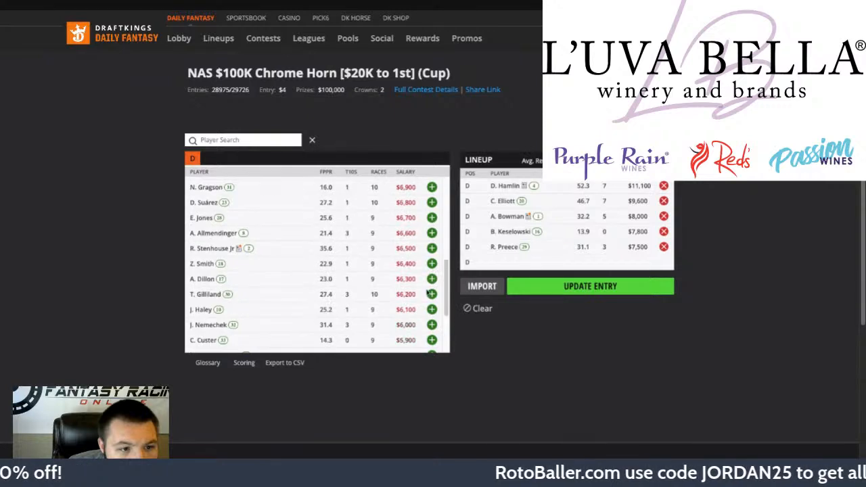
{"action": "left_click", "coordinate": [432, 325]}
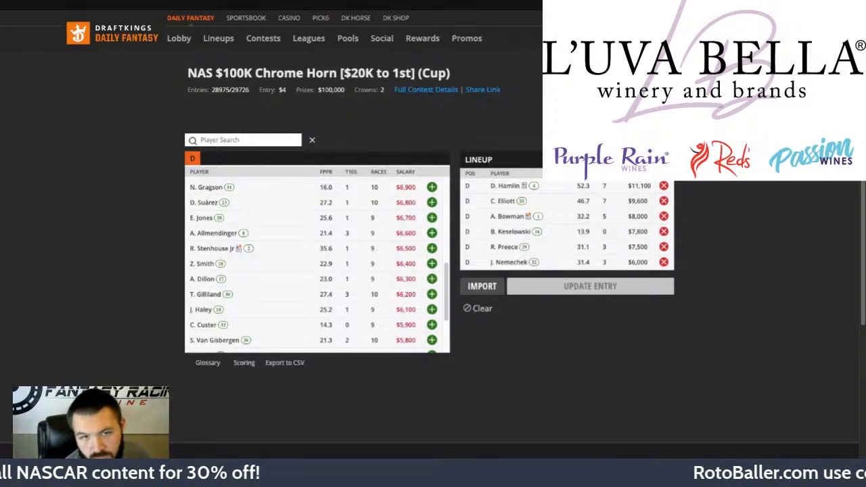
- Return to the upcoming contests, grouped by lineup, and open the first undrafted NAS $100K Chrome Horn entry
{"action": "key", "text": "alt+Left"}
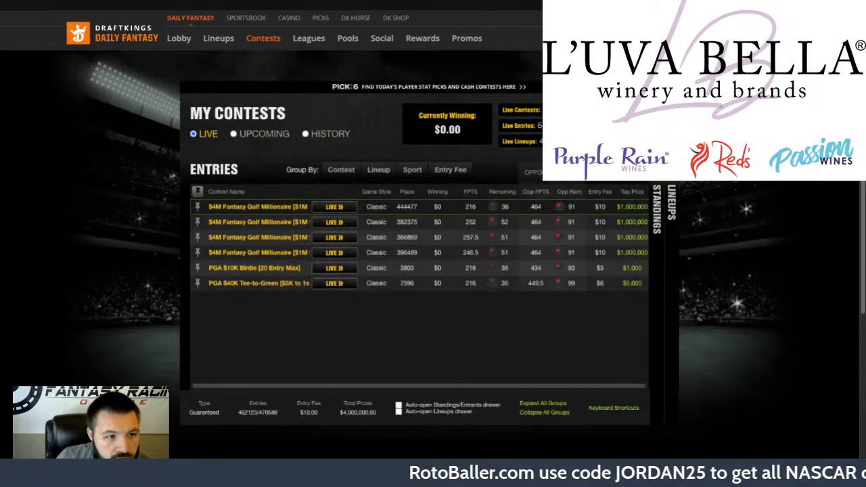
{"action": "left_click", "coordinate": [278, 135]}
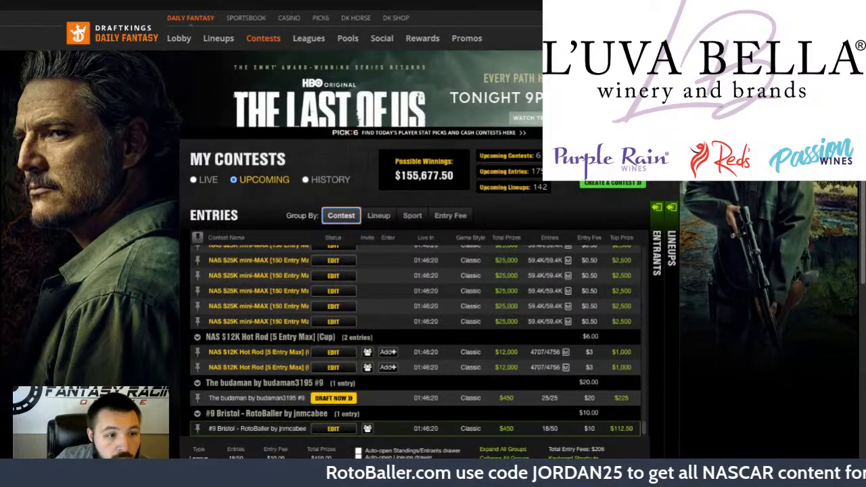
{"action": "scroll", "coordinate": [364, 301], "scroll_direction": "up", "scroll_amount": 3}
{"action": "scroll", "coordinate": [364, 302], "scroll_direction": "down", "scroll_amount": 1}
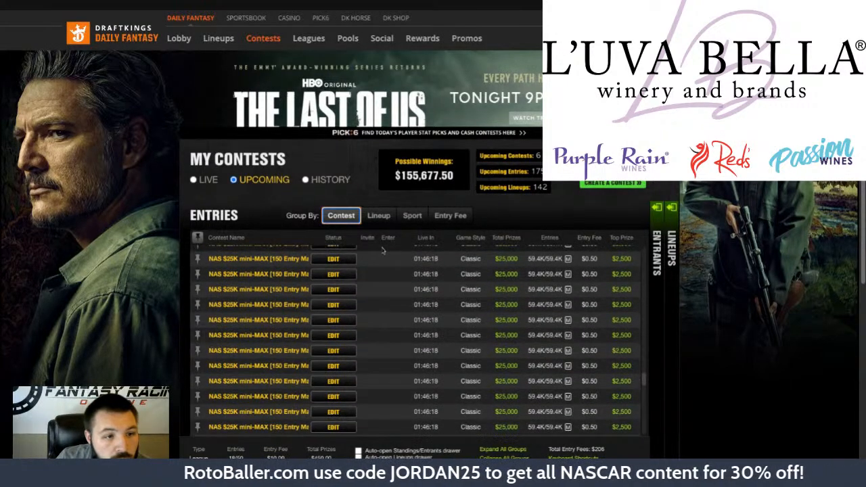
{"action": "left_click", "coordinate": [378, 215]}
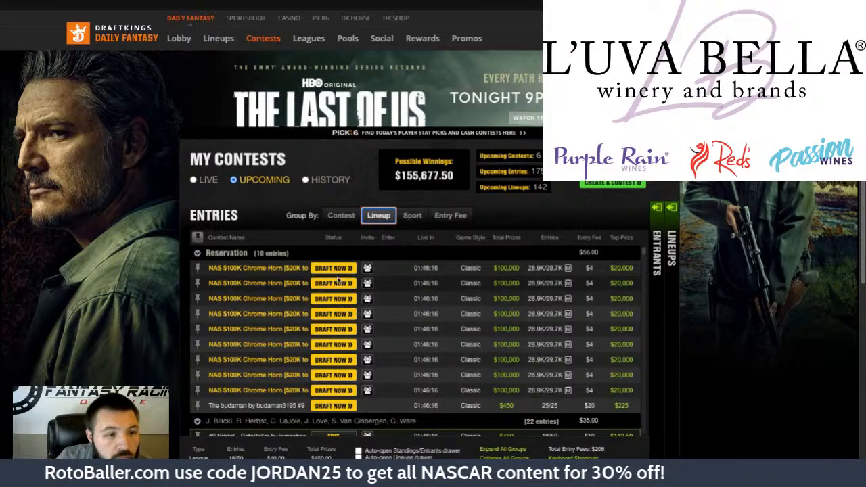
{"action": "left_click", "coordinate": [333, 269]}
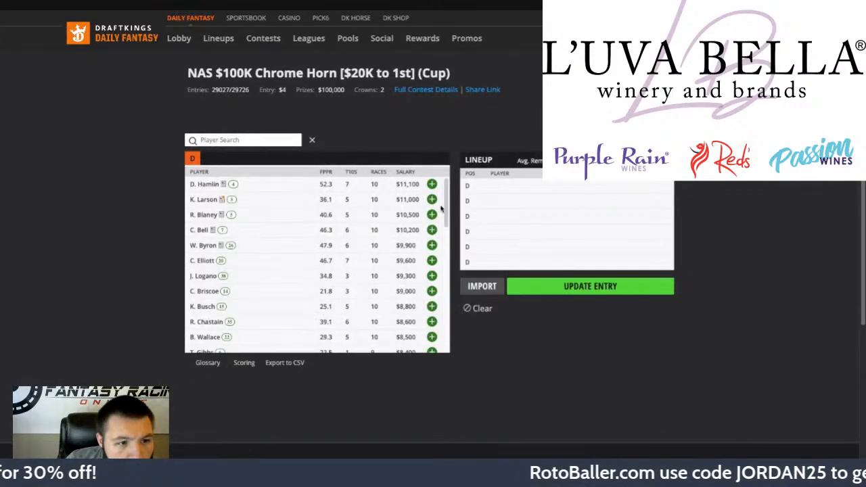
- Fill the first five spots of the empty lineup with K. Larson, W. Byron, C. Elliott, A. Bowman and R. Herbst
{"action": "left_click", "coordinate": [432, 200]}
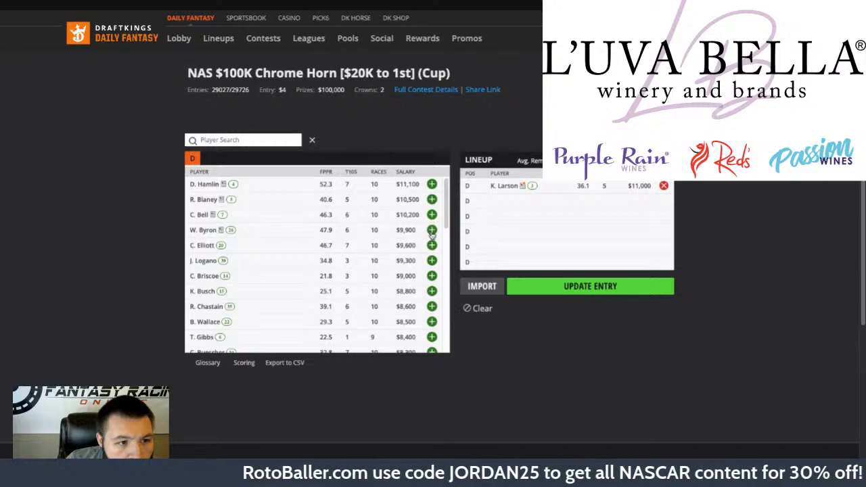
{"action": "left_click", "coordinate": [432, 230]}
{"action": "left_click", "coordinate": [432, 230]}
{"action": "scroll", "coordinate": [437, 250], "scroll_direction": "down", "scroll_amount": 3}
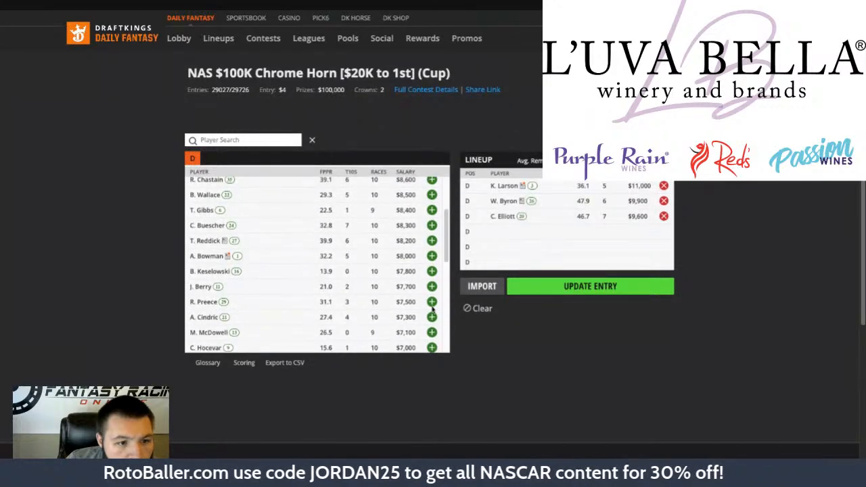
{"action": "left_click", "coordinate": [432, 255]}
{"action": "scroll", "coordinate": [412, 284], "scroll_direction": "down", "scroll_amount": 5}
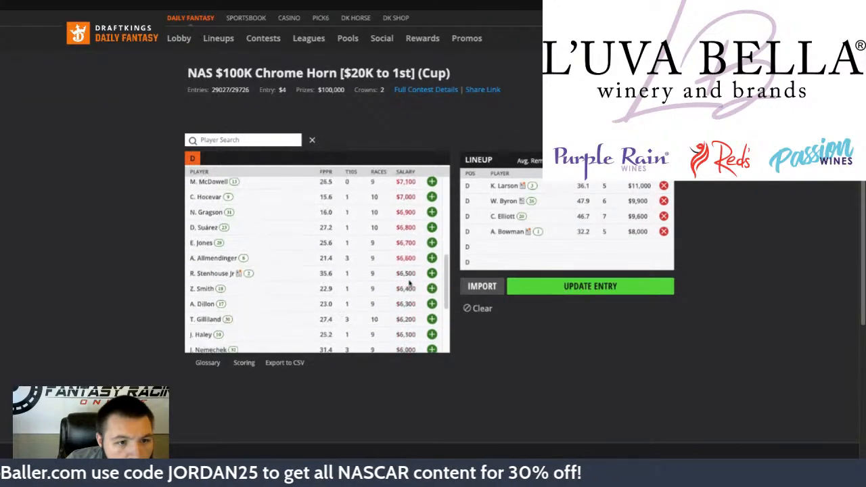
{"action": "left_click", "coordinate": [432, 329]}
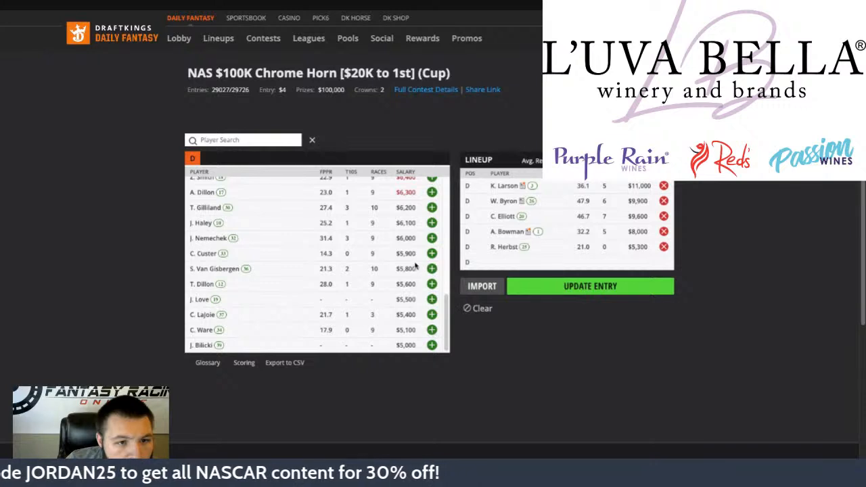
- Fill the last lineup spot with T. Gilliland at $6,200 and submit the updated Chrome Horn entry
{"action": "scroll", "coordinate": [415, 266], "scroll_direction": "up", "scroll_amount": 3}
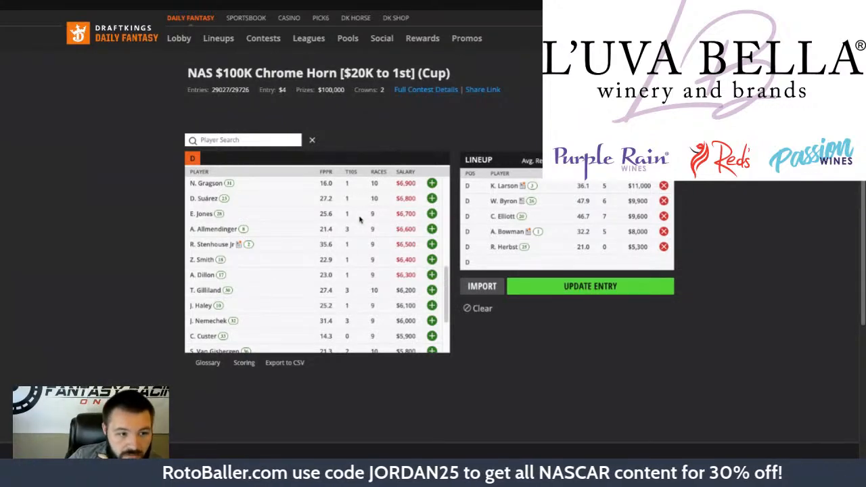
{"action": "scroll", "coordinate": [350, 230], "scroll_direction": "down", "scroll_amount": 1}
{"action": "scroll", "coordinate": [366, 252], "scroll_direction": "down", "scroll_amount": 3}
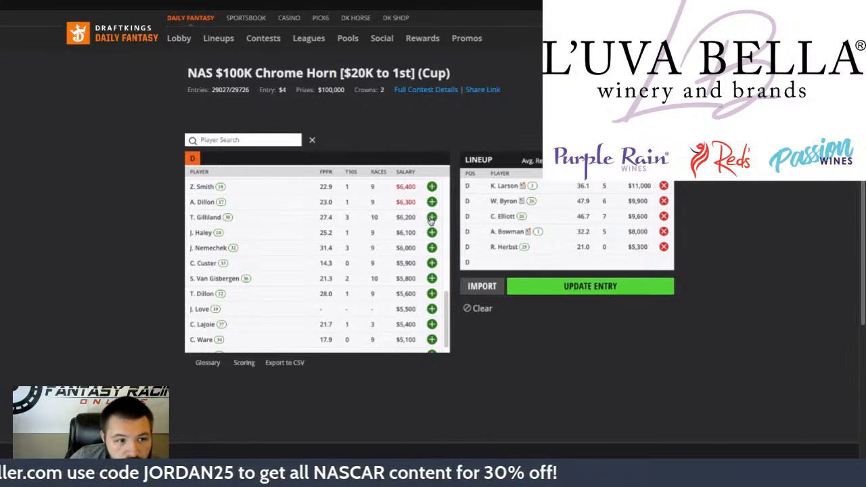
{"action": "scroll", "coordinate": [430, 221], "scroll_direction": "up", "scroll_amount": 6}
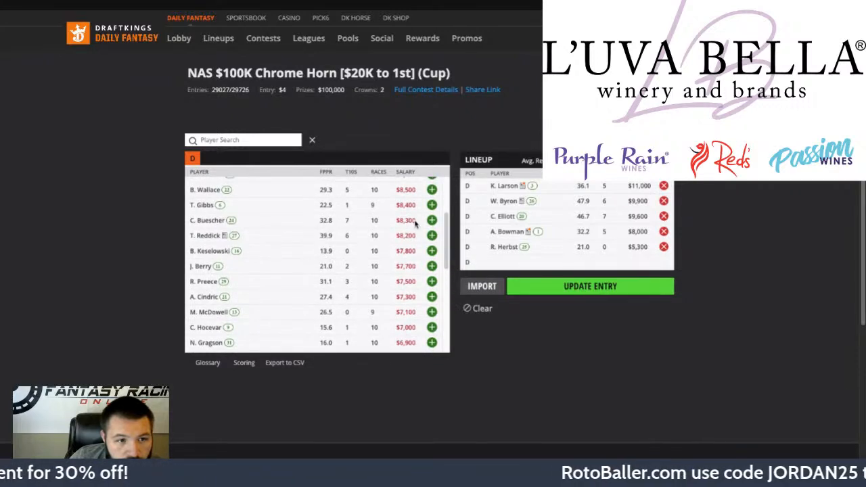
{"action": "scroll", "coordinate": [417, 220], "scroll_direction": "down", "scroll_amount": 6}
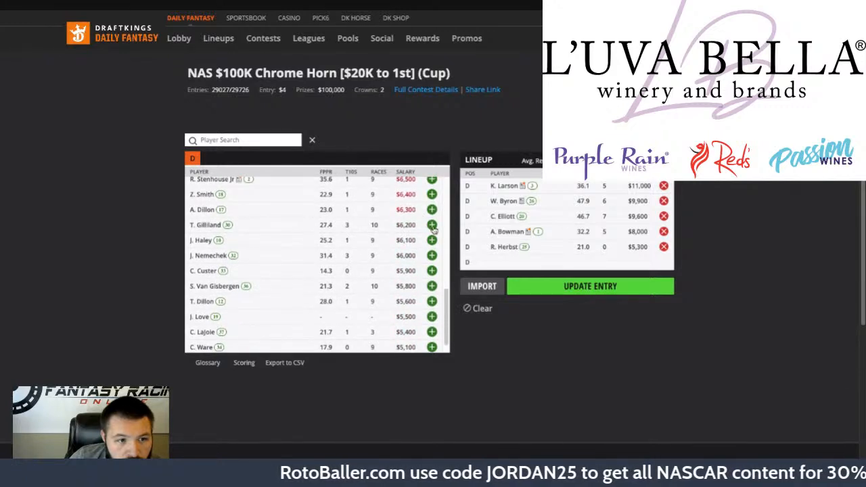
{"action": "left_click", "coordinate": [432, 225]}
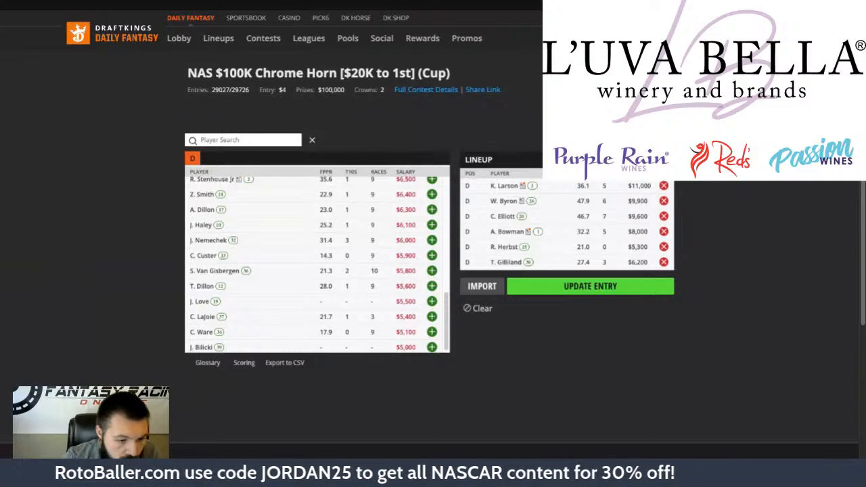
{"action": "left_click", "coordinate": [604, 290]}
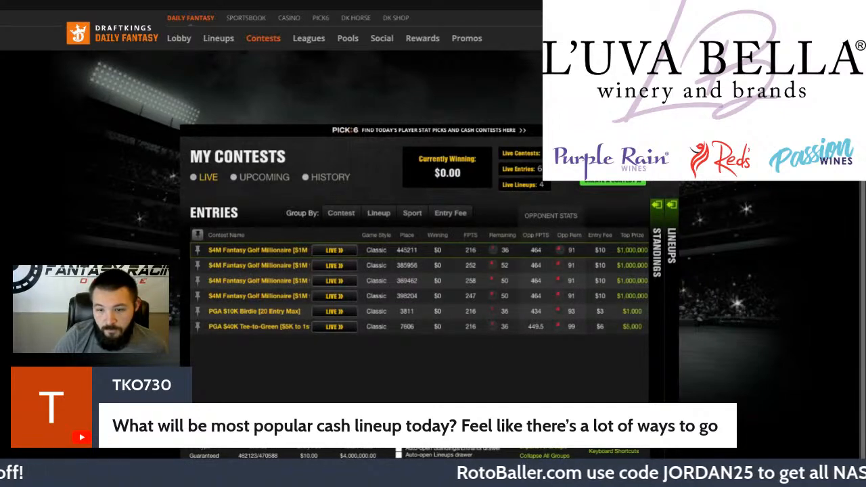
- Show the upcoming contests and open an undrafted NAS $100K Chrome Horn entry
{"action": "scroll", "coordinate": [420, 271], "scroll_direction": "down", "scroll_amount": 1}
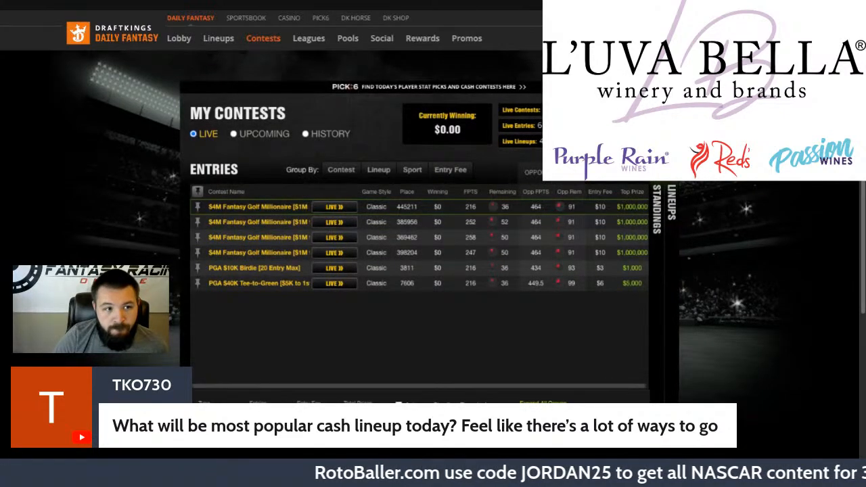
{"action": "left_click", "coordinate": [266, 135]}
{"action": "scroll", "coordinate": [342, 221], "scroll_direction": "up", "scroll_amount": 1}
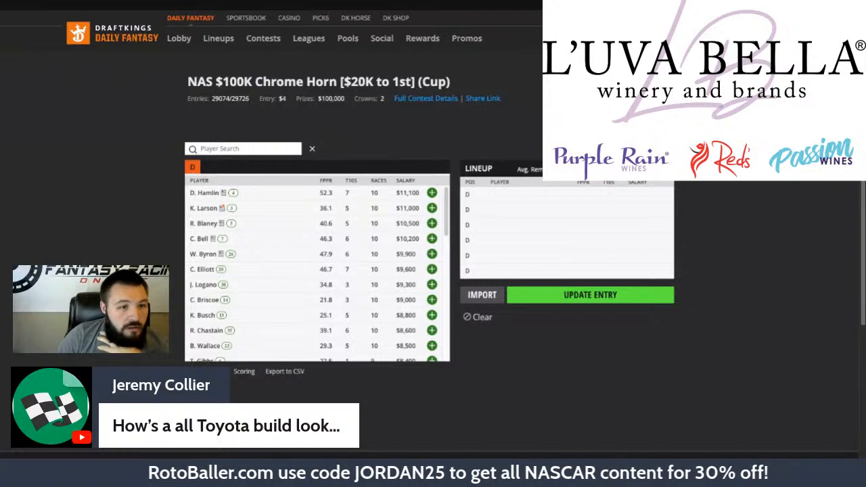
- Add D. Hamlin, C. Bell and T. Gibbs to the empty Chrome Horn lineup
{"action": "left_click", "coordinate": [432, 192]}
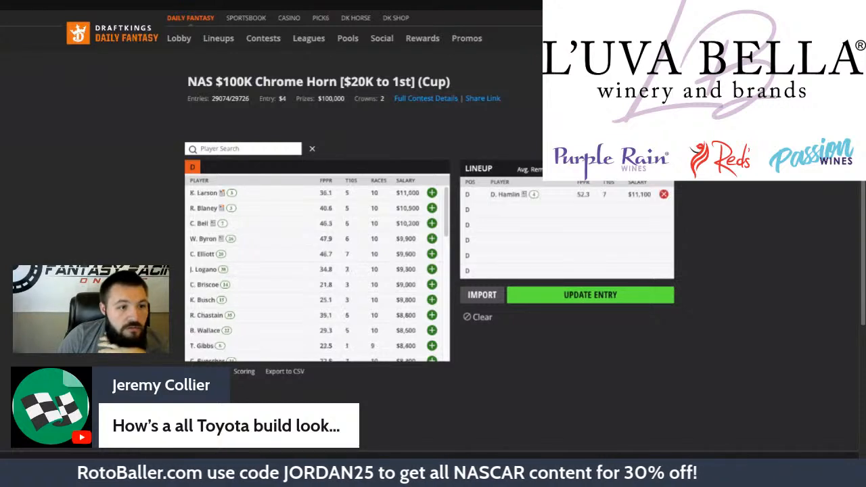
{"action": "left_click", "coordinate": [431, 223]}
{"action": "scroll", "coordinate": [413, 256], "scroll_direction": "down", "scroll_amount": 3}
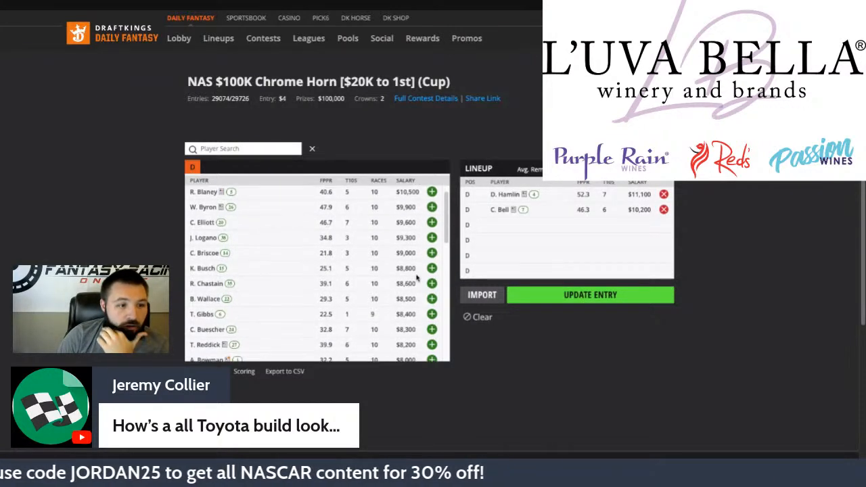
{"action": "left_click", "coordinate": [432, 293]}
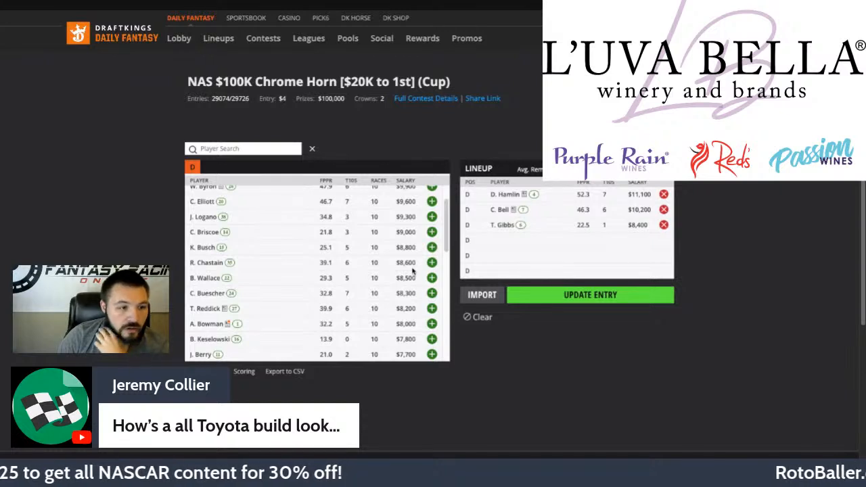
- Add the value drivers J. Nemechek at $6,000 and R. Herbst at $5,300 to the lineup
{"action": "scroll", "coordinate": [425, 284], "scroll_direction": "down", "scroll_amount": 1}
{"action": "scroll", "coordinate": [425, 284], "scroll_direction": "down", "scroll_amount": 1}
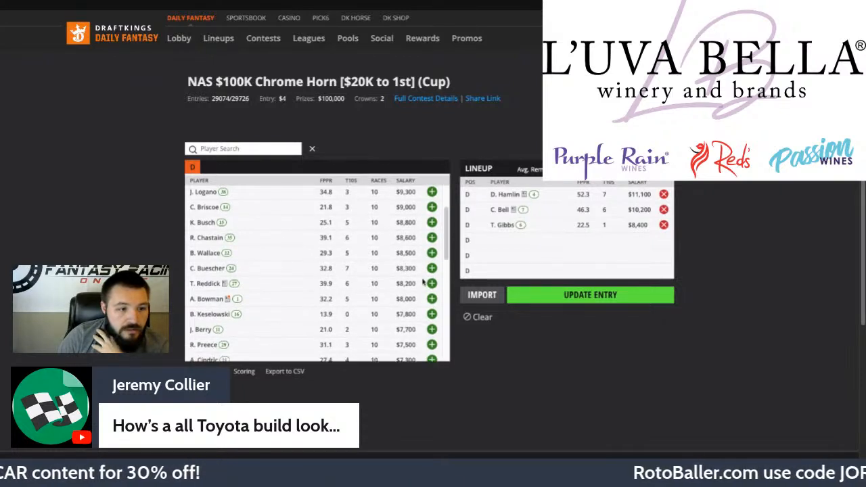
{"action": "scroll", "coordinate": [423, 265], "scroll_direction": "down", "scroll_amount": 3}
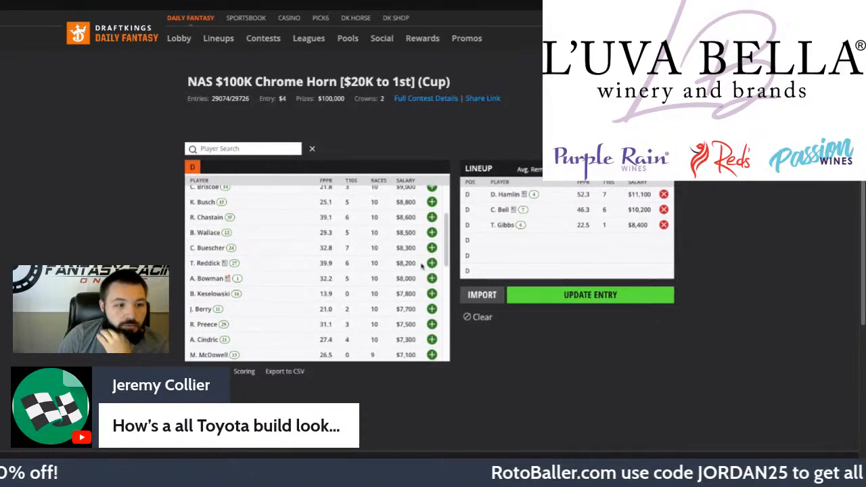
{"action": "scroll", "coordinate": [422, 266], "scroll_direction": "down", "scroll_amount": 5}
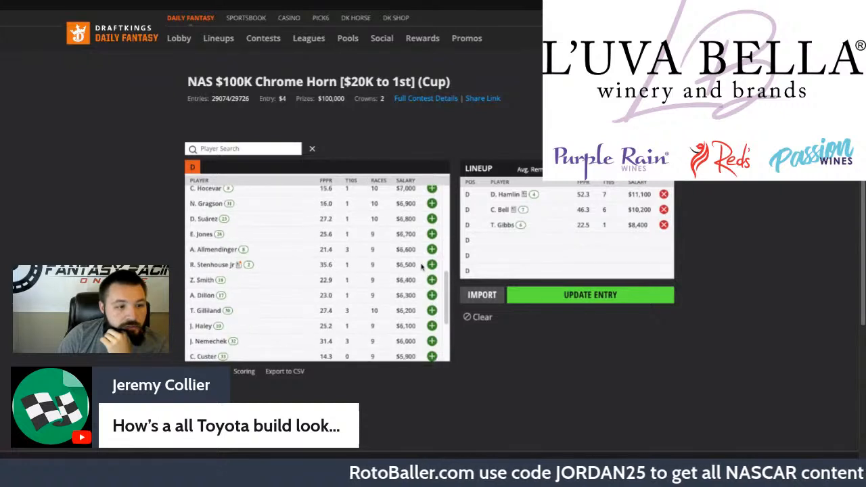
{"action": "left_click", "coordinate": [432, 342]}
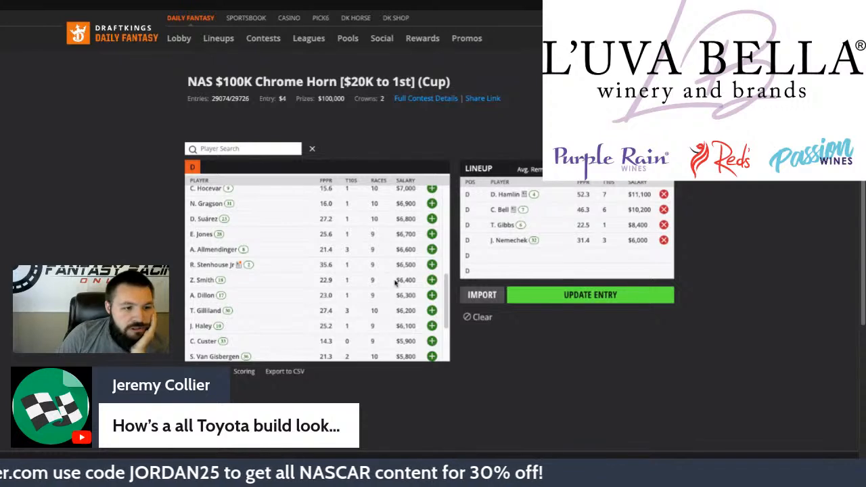
{"action": "scroll", "coordinate": [397, 283], "scroll_direction": "down", "scroll_amount": 5}
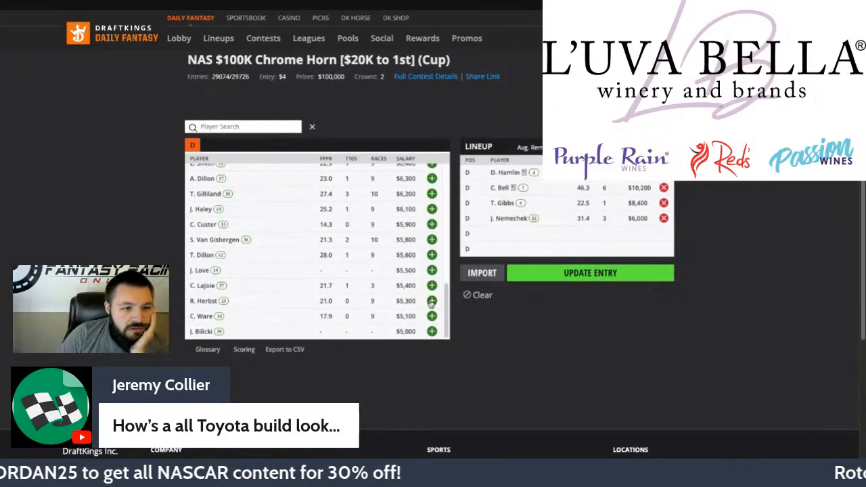
{"action": "left_click", "coordinate": [432, 301]}
- Complete the lineup with C. Briscoe at $9,000 and submit the updated entry
{"action": "scroll", "coordinate": [384, 254], "scroll_direction": "up", "scroll_amount": 10}
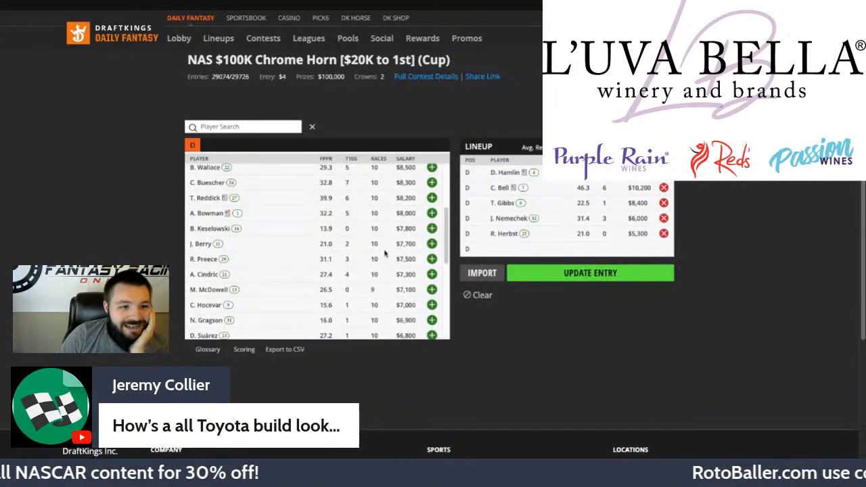
{"action": "scroll", "coordinate": [430, 176], "scroll_direction": "up", "scroll_amount": 2}
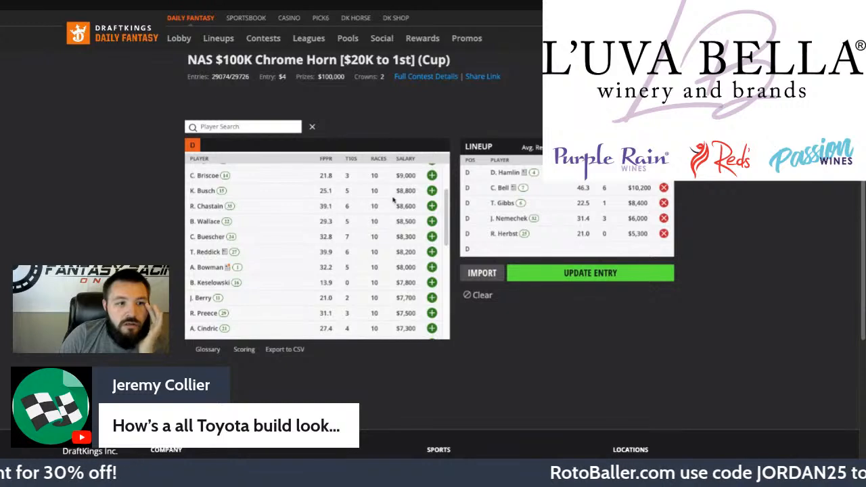
{"action": "left_click", "coordinate": [431, 175]}
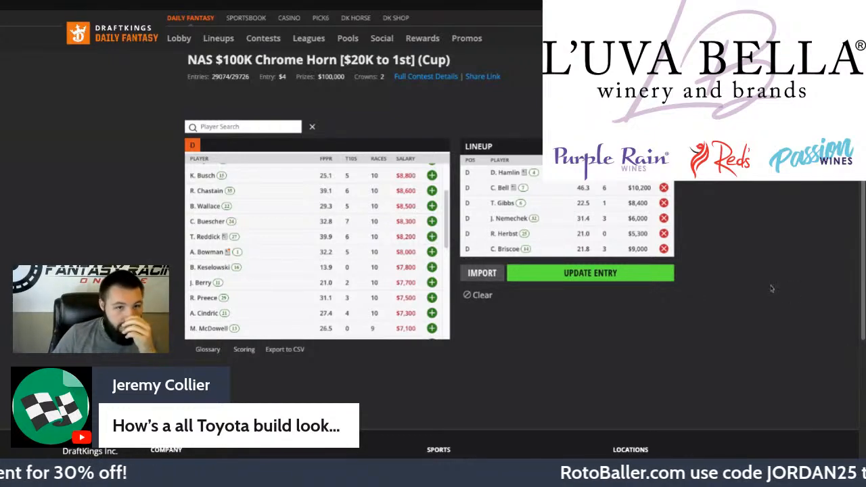
{"action": "left_click", "coordinate": [633, 278]}
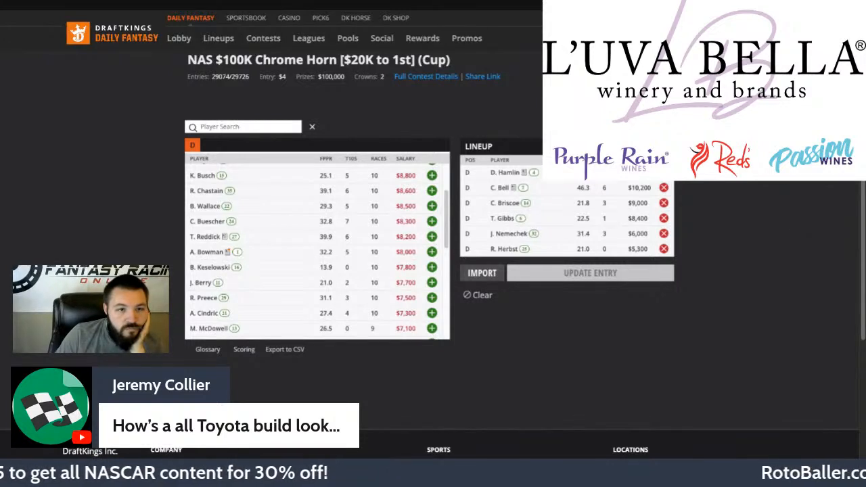
- Group the upcoming contests by lineup and open another undrafted NAS $100K Chrome Horn entry
{"action": "key", "text": "alt+Left"}
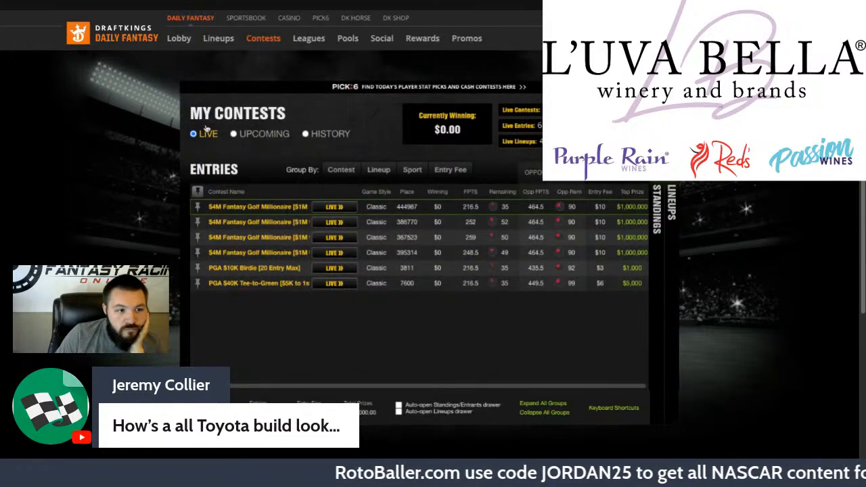
{"action": "left_click", "coordinate": [248, 138]}
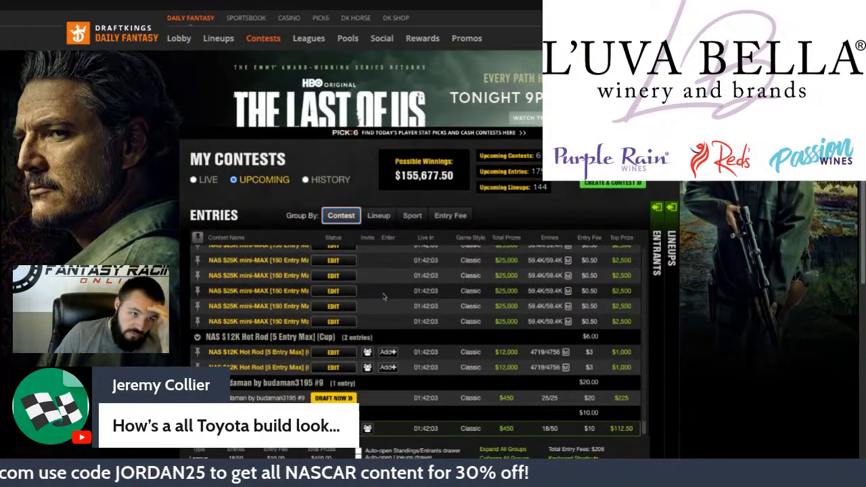
{"action": "left_click", "coordinate": [378, 215]}
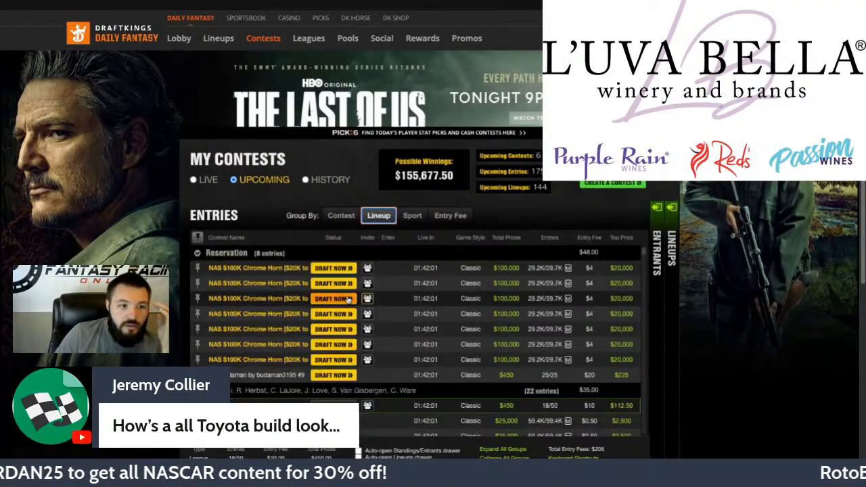
{"action": "left_click", "coordinate": [436, 258]}
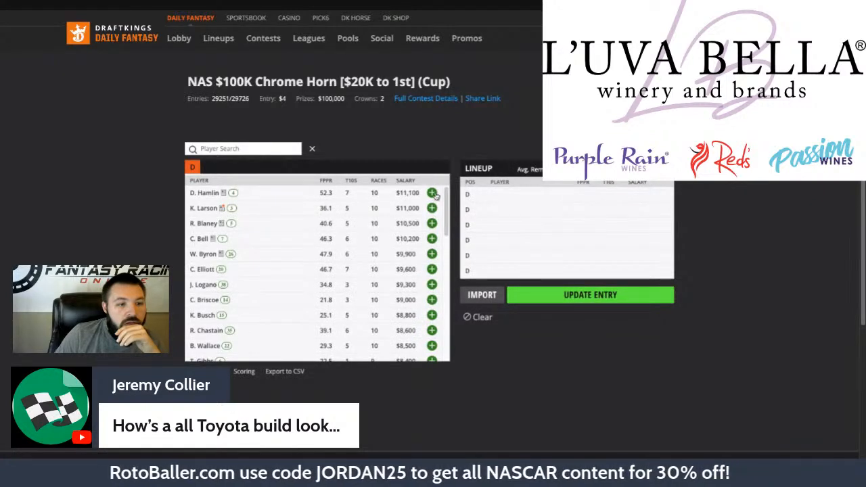
- Start the new lineup with D. Hamlin, C. Bell and T. Gibbs
{"action": "left_click", "coordinate": [433, 193]}
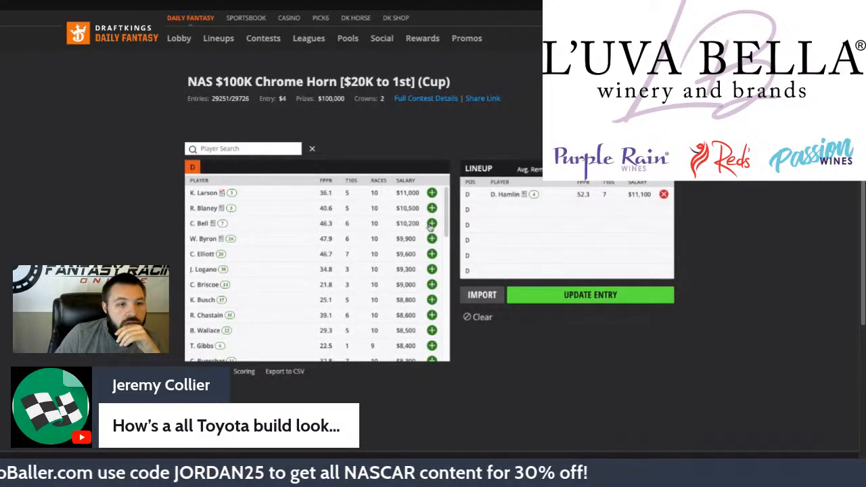
{"action": "left_click", "coordinate": [432, 224]}
{"action": "scroll", "coordinate": [431, 285], "scroll_direction": "down", "scroll_amount": 1}
{"action": "left_click", "coordinate": [432, 312]}
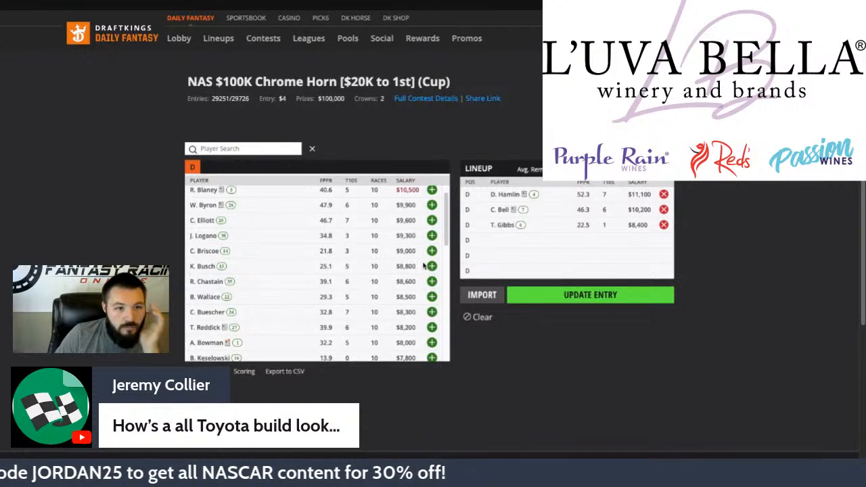
- Add R. Herbst at $5,300 and J. Nemechek at $6,000 to the new lineup
{"action": "scroll", "coordinate": [428, 301], "scroll_direction": "down", "scroll_amount": 5}
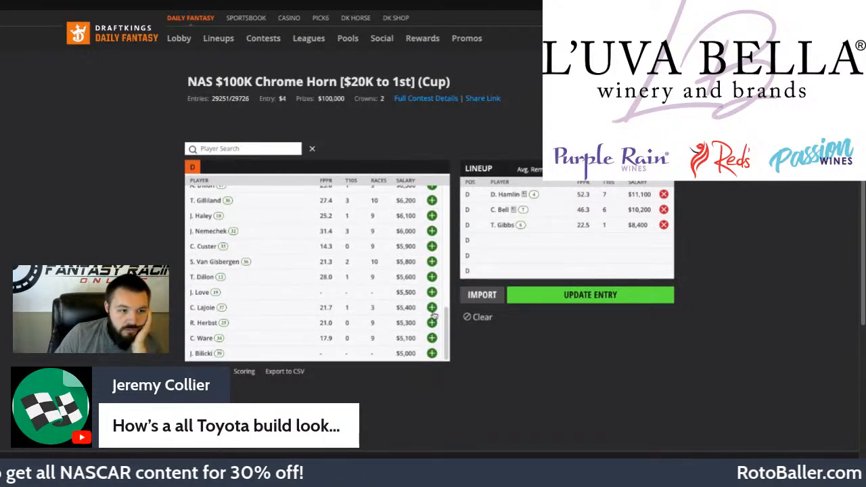
{"action": "left_click", "coordinate": [431, 322]}
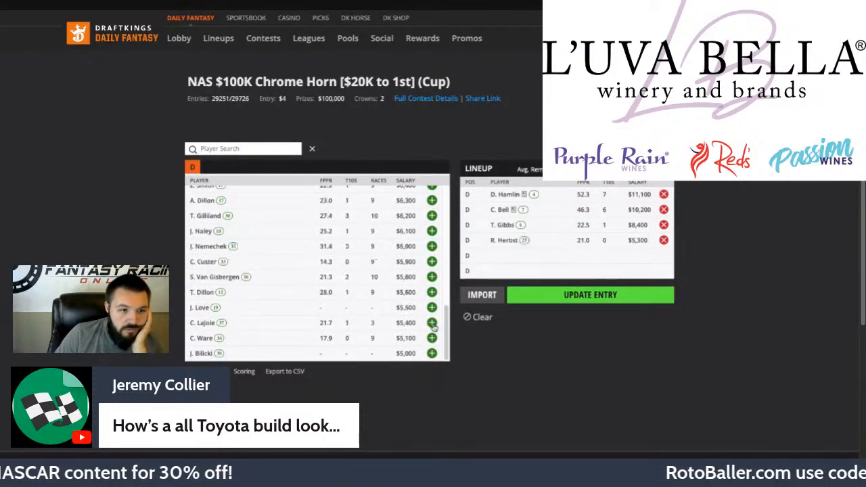
{"action": "left_click", "coordinate": [432, 247]}
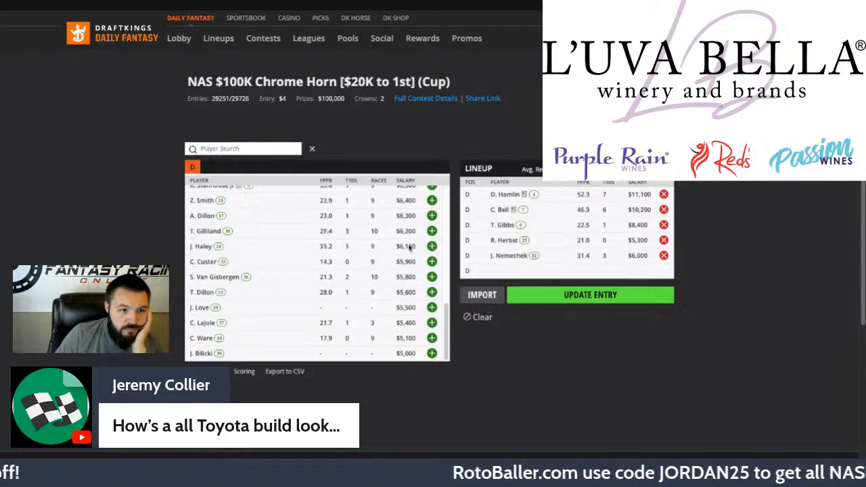
- Replace R. Herbst with R. Preece at $7,500 and fill the last lineup spot with C. Custer at $5,900
{"action": "scroll", "coordinate": [404, 248], "scroll_direction": "up", "scroll_amount": 3}
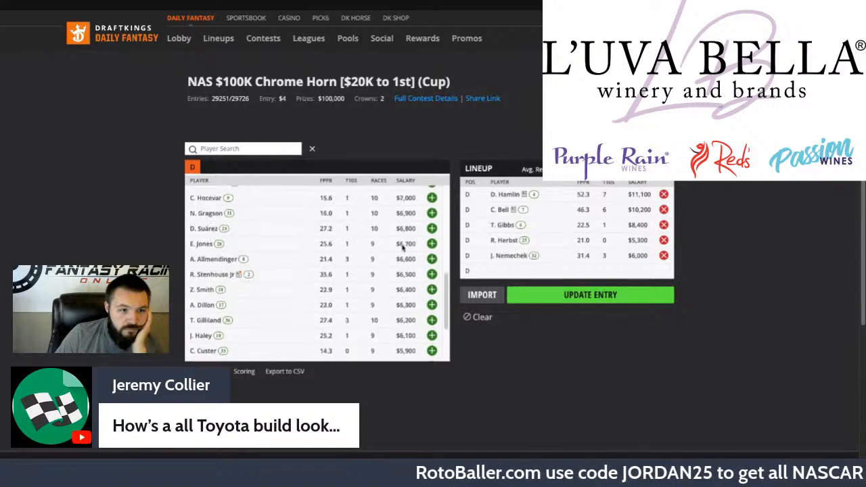
{"action": "left_click", "coordinate": [664, 240]}
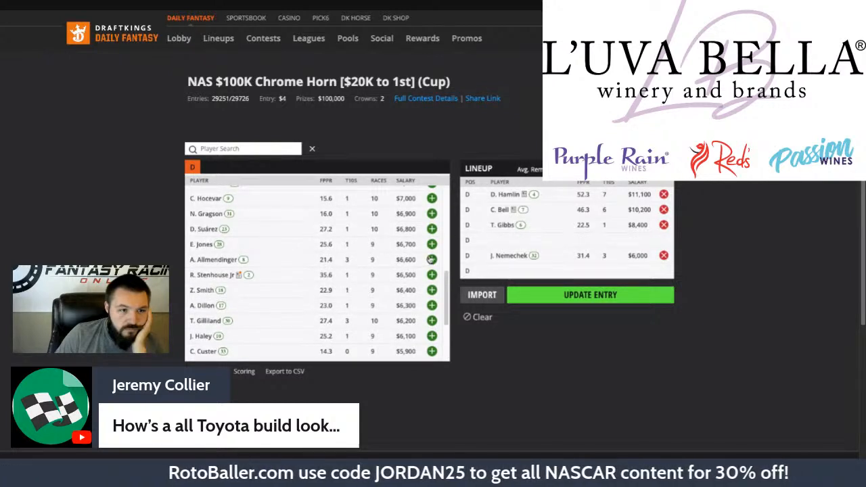
{"action": "scroll", "coordinate": [431, 259], "scroll_direction": "up", "scroll_amount": 3}
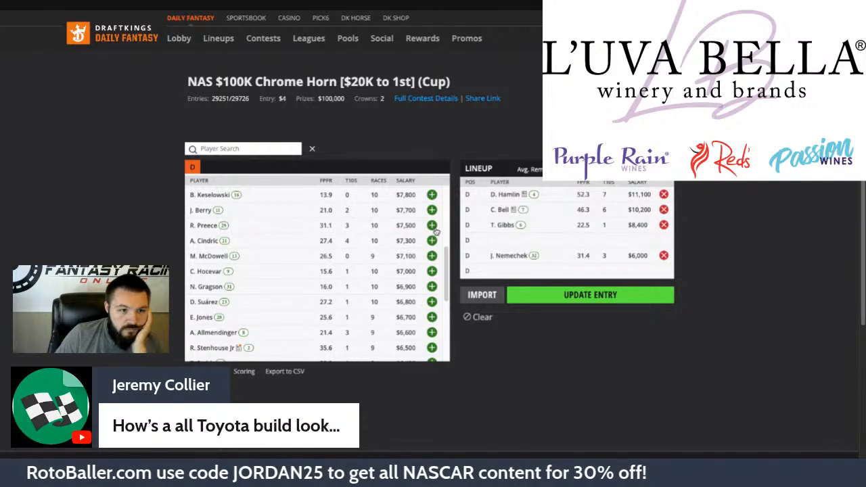
{"action": "left_click", "coordinate": [433, 227]}
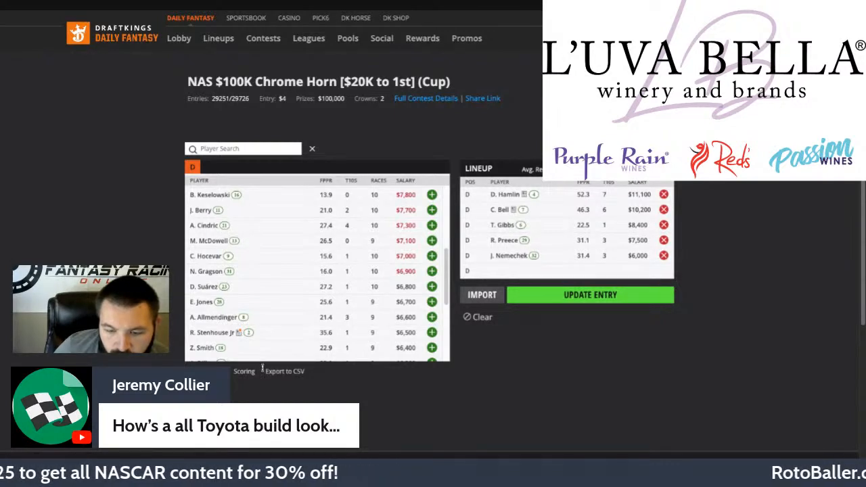
{"action": "scroll", "coordinate": [318, 284], "scroll_direction": "down", "scroll_amount": 2}
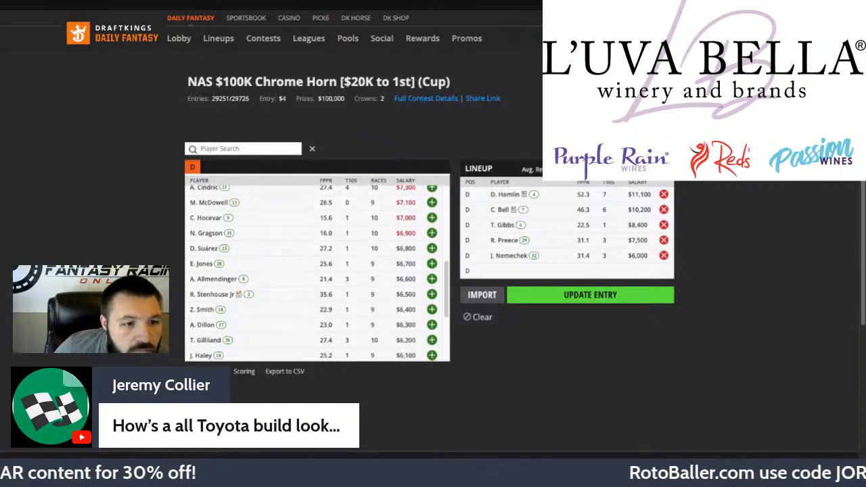
{"action": "left_click", "coordinate": [431, 345]}
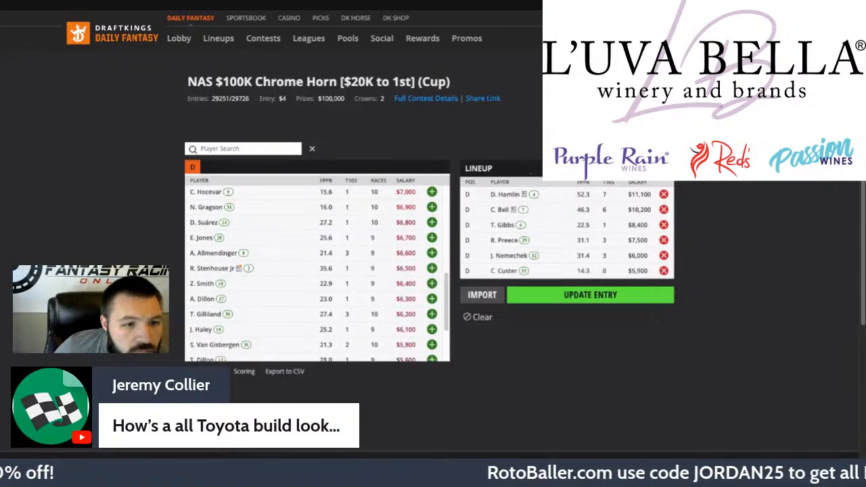
- Replace J. Nemechek with N. Gragson at $6,900 and submit the updated entry
{"action": "left_click", "coordinate": [664, 256]}
{"action": "scroll", "coordinate": [432, 251], "scroll_direction": "up", "scroll_amount": 1}
{"action": "left_click", "coordinate": [431, 229]}
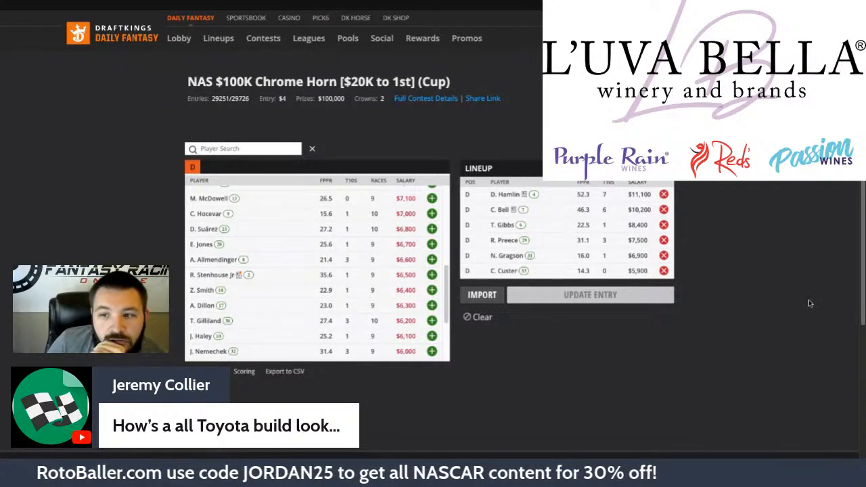
- Return to the upcoming contests and open another undrafted NAS $100K Chrome Horn entry
{"action": "key", "text": "alt+Left"}
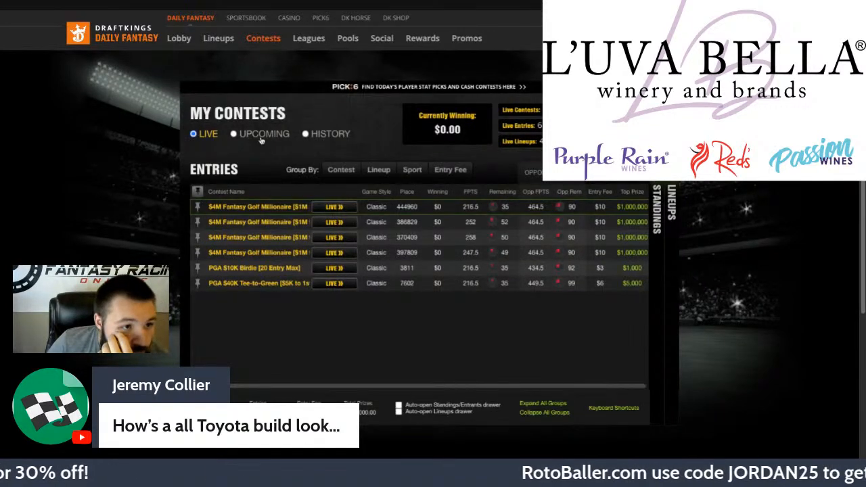
{"action": "left_click", "coordinate": [264, 134]}
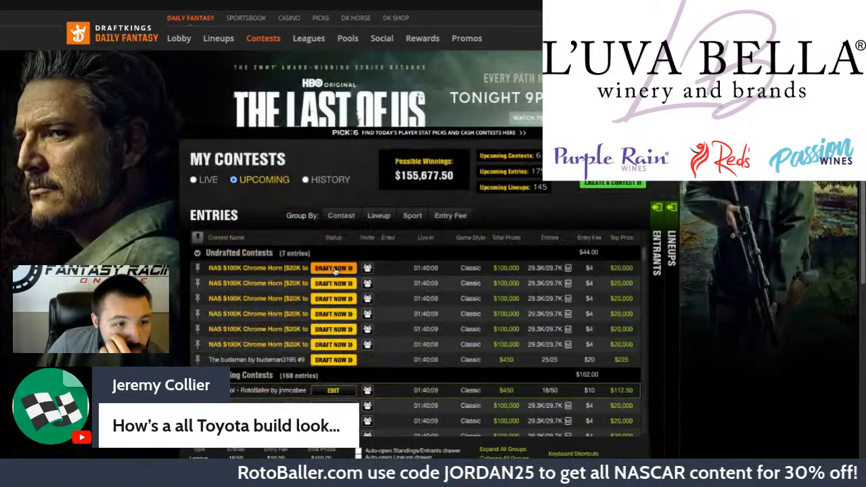
{"action": "left_click", "coordinate": [446, 266]}
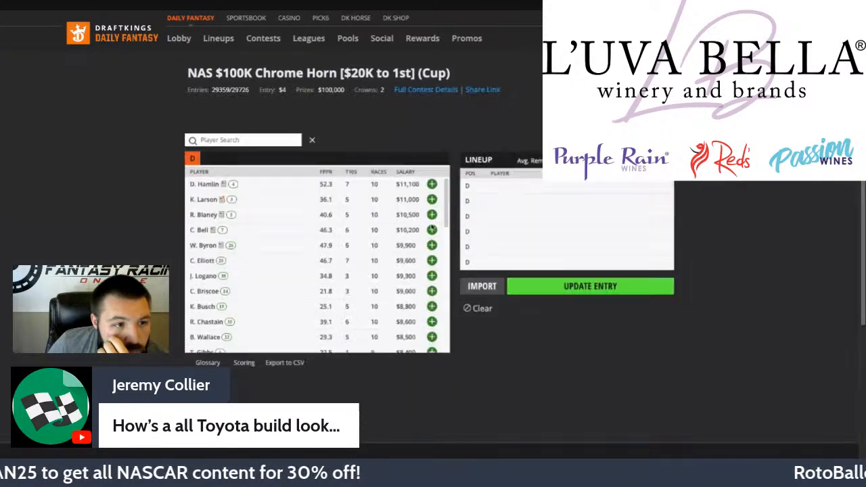
- Start the lineup with D. Hamlin at $11,100, C. Bell at $10,200, T. Gibbs at $8,400 and R. Herbst at $5,300
{"action": "left_click", "coordinate": [431, 184]}
{"action": "left_click", "coordinate": [431, 215]}
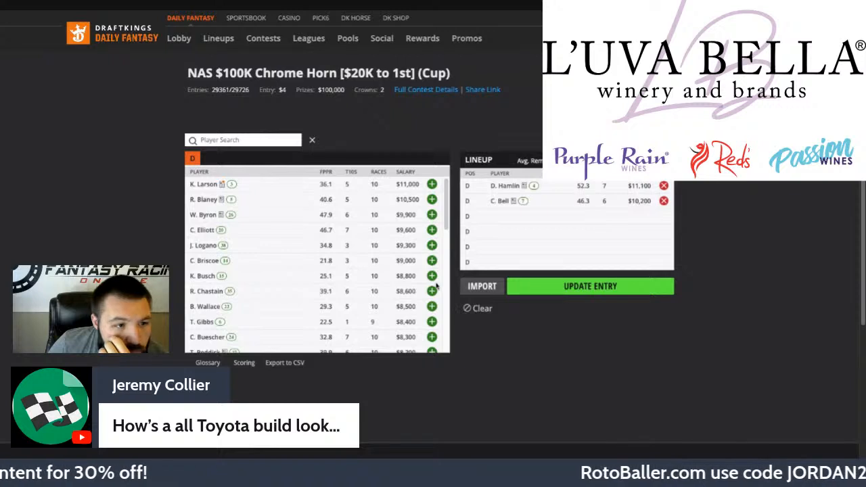
{"action": "scroll", "coordinate": [433, 301], "scroll_direction": "down", "scroll_amount": 1}
{"action": "left_click", "coordinate": [432, 304]}
{"action": "scroll", "coordinate": [433, 311], "scroll_direction": "down", "scroll_amount": 6}
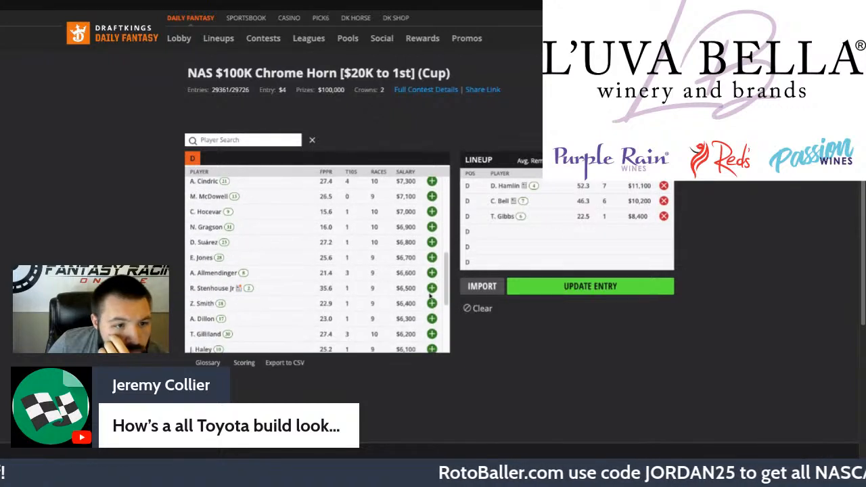
{"action": "left_click", "coordinate": [432, 348]}
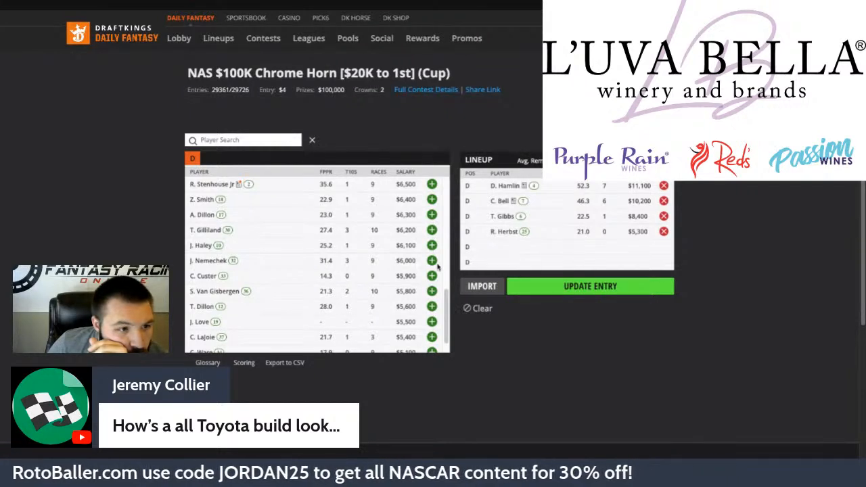
- Try J. Nemechek at $6,000 and N. Gragson at $6,900 in the fifth lineup spot, removing each one
{"action": "left_click", "coordinate": [431, 261]}
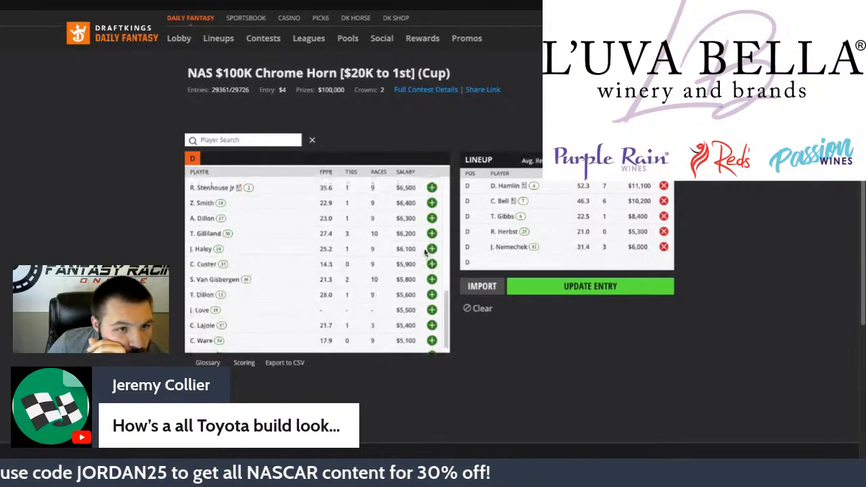
{"action": "left_click", "coordinate": [663, 247]}
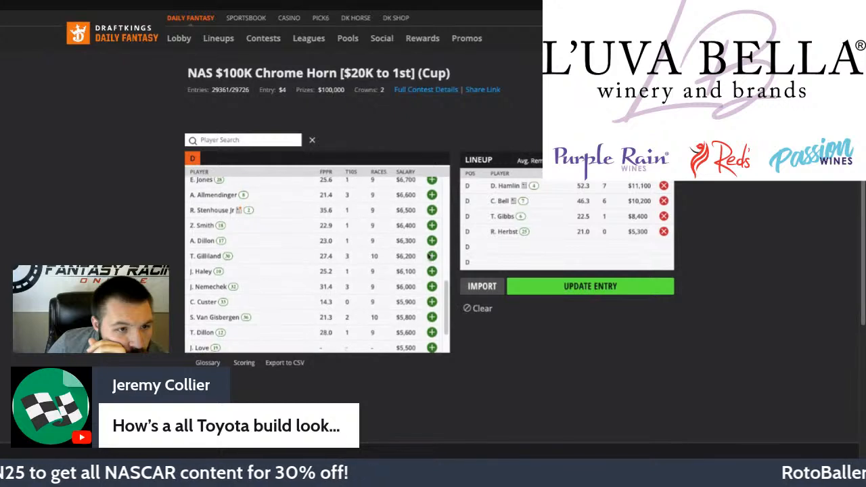
{"action": "scroll", "coordinate": [432, 230], "scroll_direction": "up", "scroll_amount": 3}
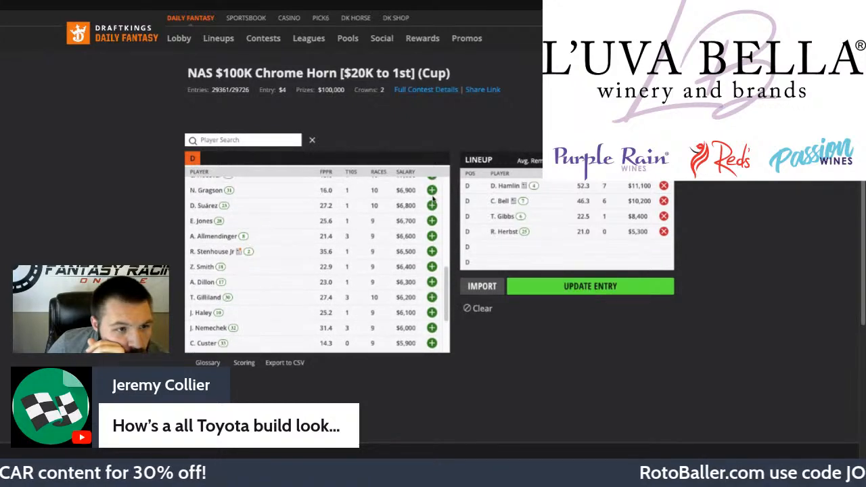
{"action": "left_click", "coordinate": [431, 190]}
{"action": "scroll", "coordinate": [421, 230], "scroll_direction": "up", "scroll_amount": 4}
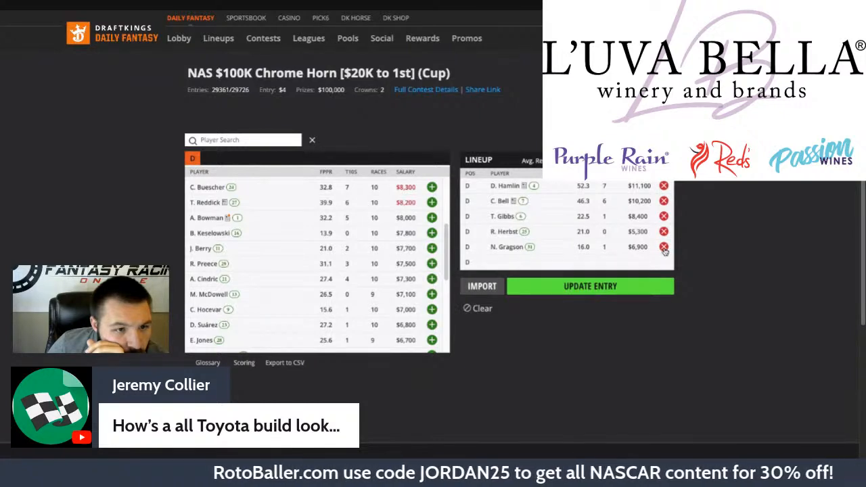
{"action": "left_click", "coordinate": [664, 247]}
- Add J. Nemechek at $6,000 as the fifth driver in the lineup
{"action": "scroll", "coordinate": [347, 242], "scroll_direction": "up", "scroll_amount": 1}
{"action": "scroll", "coordinate": [346, 242], "scroll_direction": "down", "scroll_amount": 3}
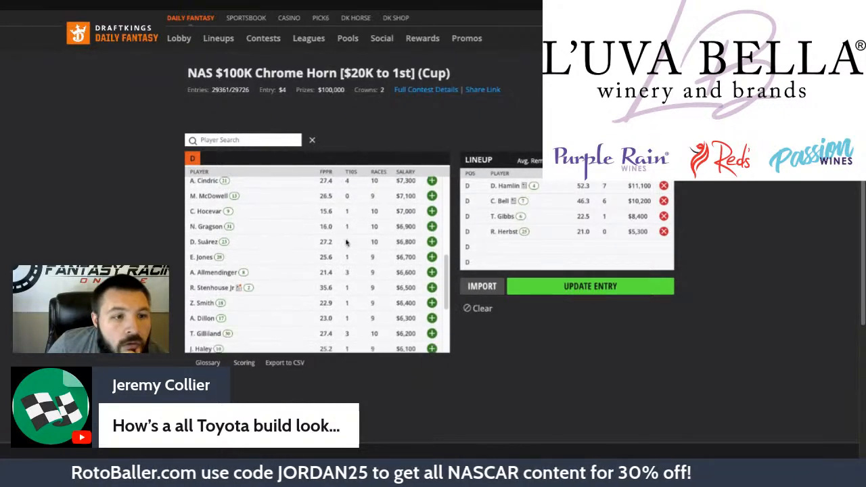
{"action": "scroll", "coordinate": [346, 242], "scroll_direction": "down", "scroll_amount": 2}
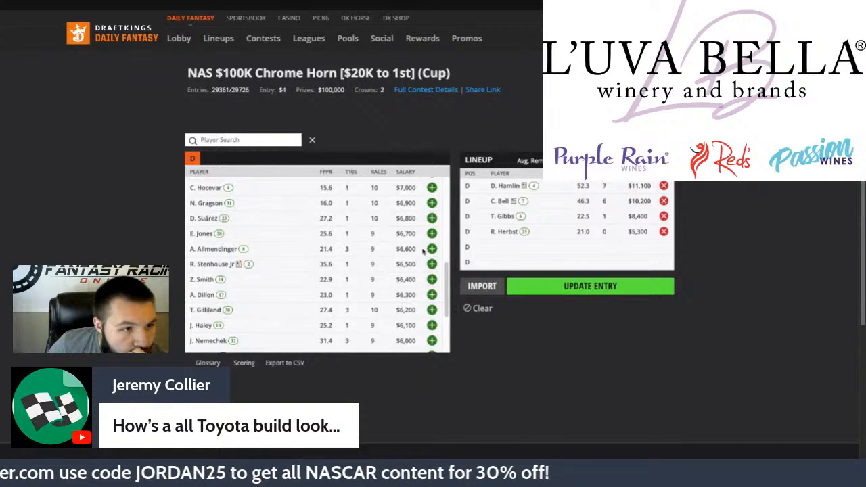
{"action": "scroll", "coordinate": [434, 223], "scroll_direction": "down", "scroll_amount": 2}
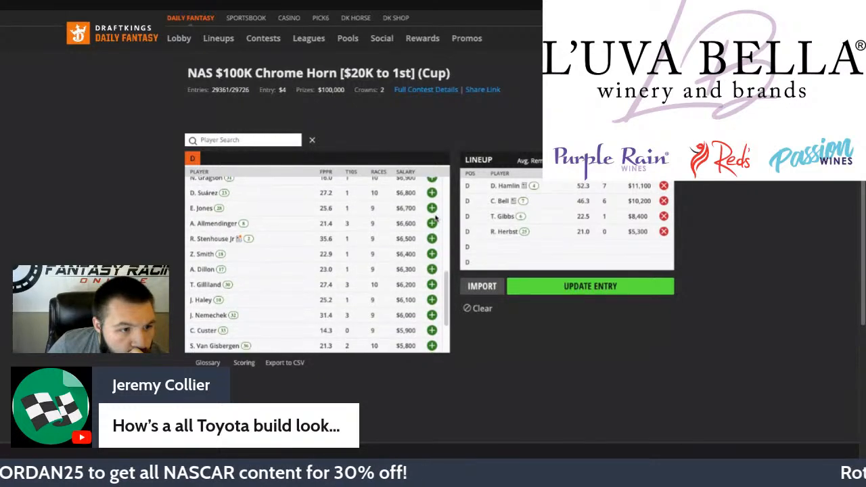
{"action": "left_click", "coordinate": [432, 300]}
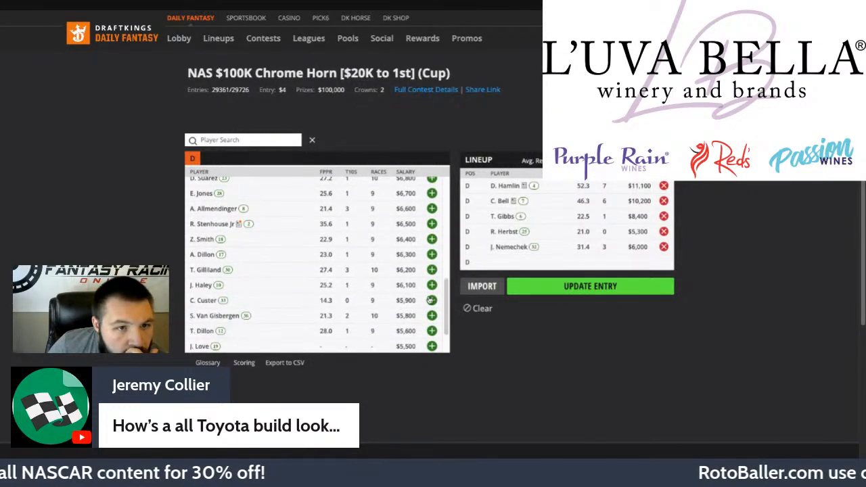
- Try C. Briscoe at $9,000 in the last lineup spot, and replace him with T. Reddick at $8,200
{"action": "scroll", "coordinate": [434, 270], "scroll_direction": "up", "scroll_amount": 10}
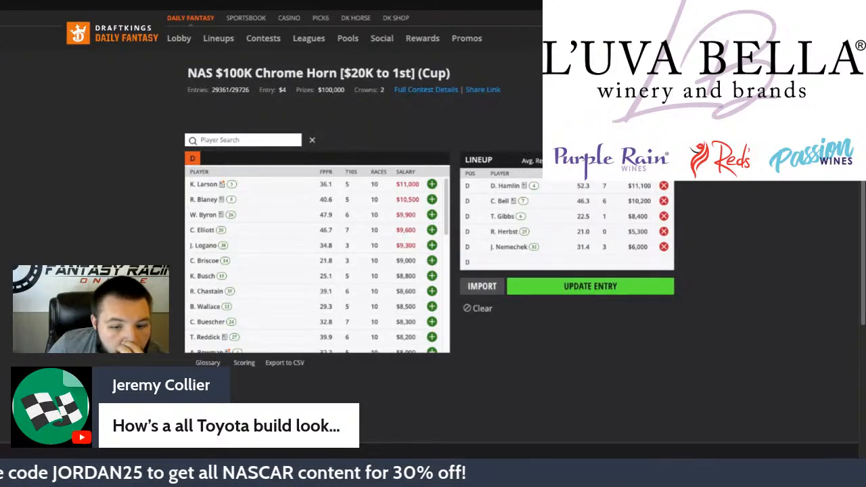
{"action": "left_click", "coordinate": [432, 262]}
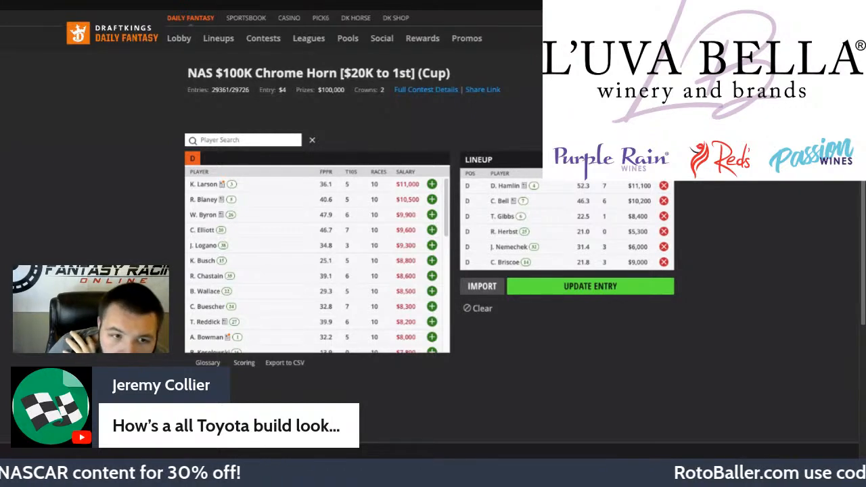
{"action": "left_click", "coordinate": [664, 262]}
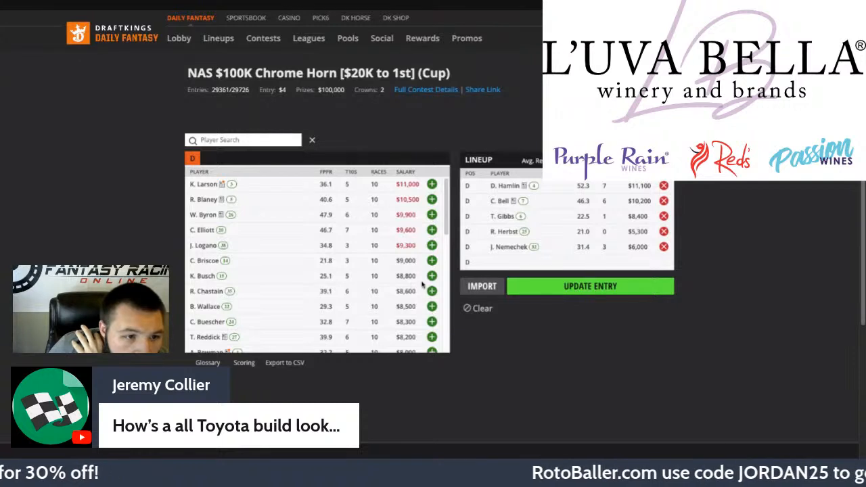
{"action": "left_click", "coordinate": [431, 337]}
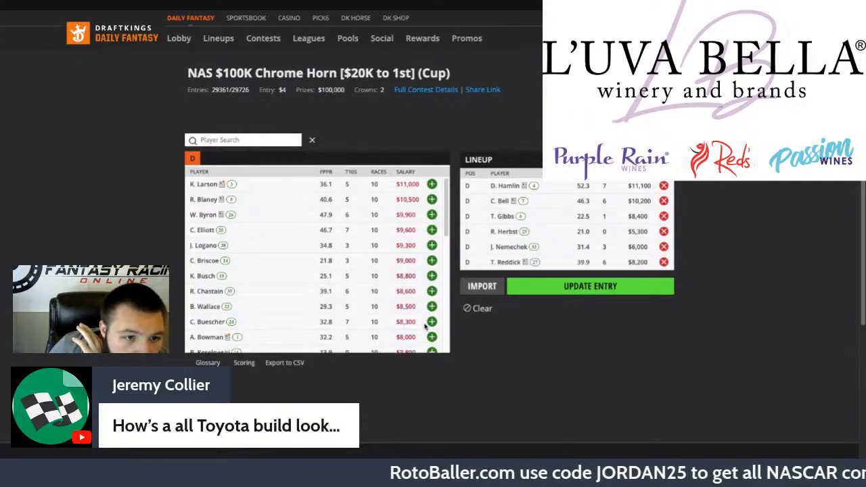
- Submit the completed lineup and open another undrafted NAS $100K Chrome Horn entry from the upcoming contests
{"action": "scroll", "coordinate": [383, 267], "scroll_direction": "down", "scroll_amount": 5}
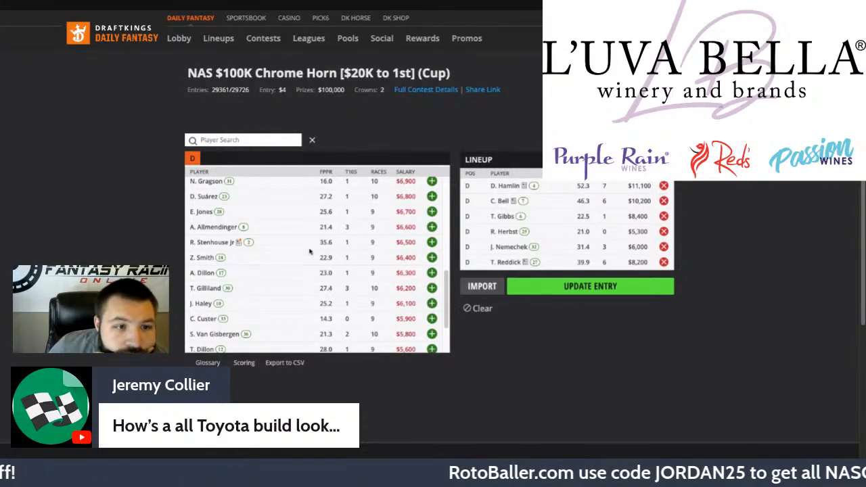
{"action": "scroll", "coordinate": [311, 251], "scroll_direction": "up", "scroll_amount": 10}
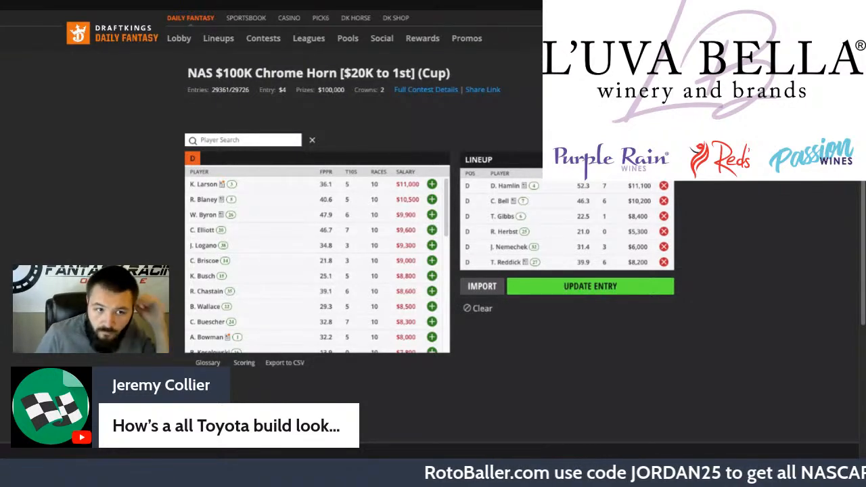
{"action": "left_click", "coordinate": [634, 286]}
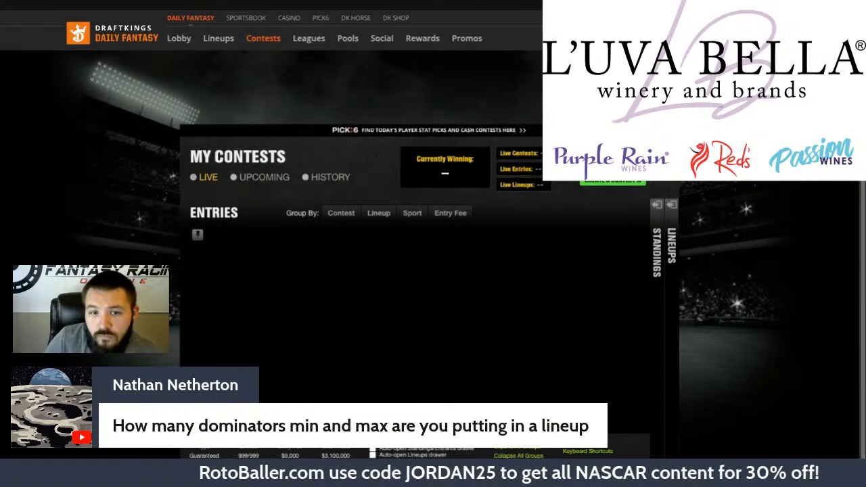
{"action": "scroll", "coordinate": [420, 271], "scroll_direction": "down", "scroll_amount": 1}
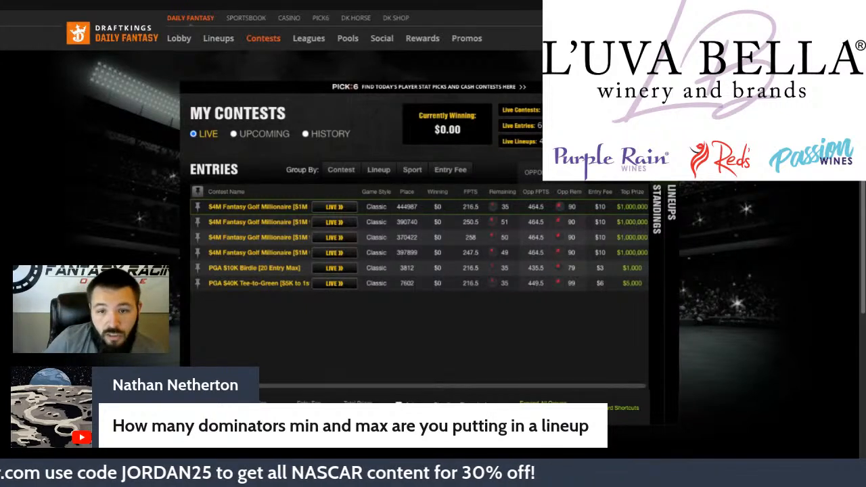
{"action": "left_click", "coordinate": [248, 135]}
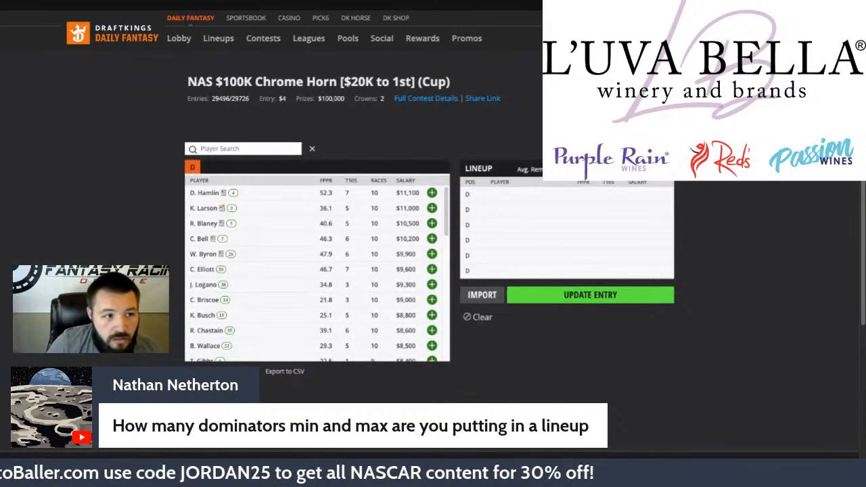
- Start a lineup with D. Hamlin at $11,100, C. Bell at $10,200 and T. Gibbs at $8,400
{"action": "left_click", "coordinate": [432, 193]}
{"action": "left_click", "coordinate": [431, 223]}
{"action": "scroll", "coordinate": [433, 237], "scroll_direction": "down", "scroll_amount": 3}
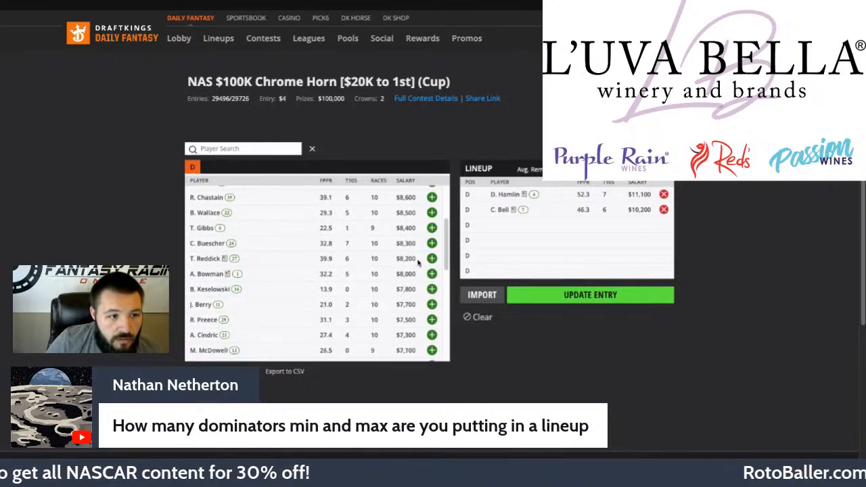
{"action": "left_click", "coordinate": [432, 227]}
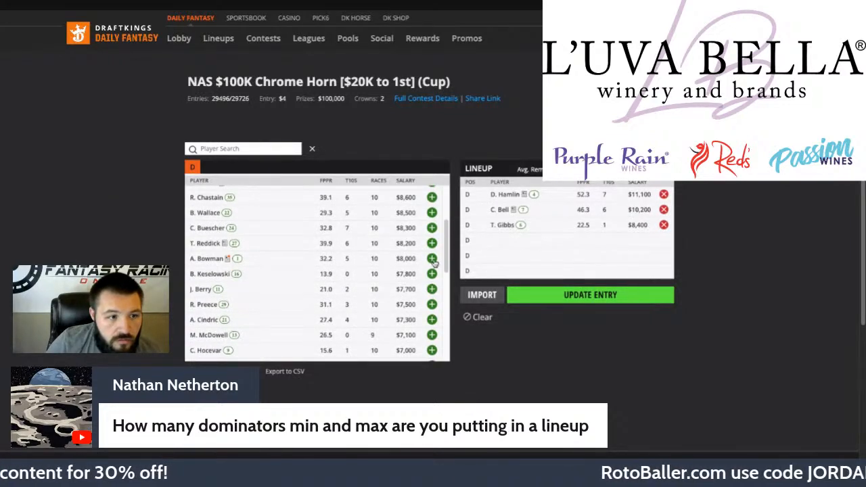
- Fill the remaining spots with A. Bowman at $8,000, J. Nemechek at $6,000 and A. Dillon at $6,300
{"action": "left_click", "coordinate": [431, 257]}
{"action": "scroll", "coordinate": [413, 269], "scroll_direction": "down", "scroll_amount": 3}
{"action": "scroll", "coordinate": [417, 261], "scroll_direction": "down", "scroll_amount": 1}
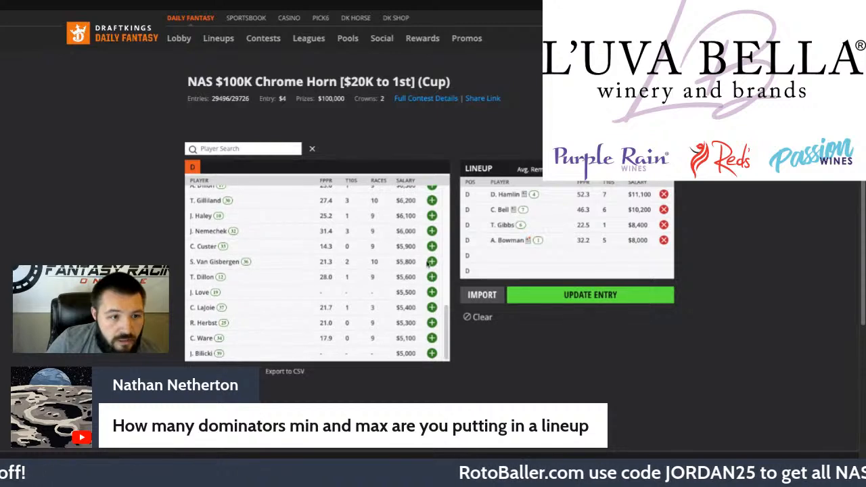
{"action": "scroll", "coordinate": [430, 244], "scroll_direction": "up", "scroll_amount": 2}
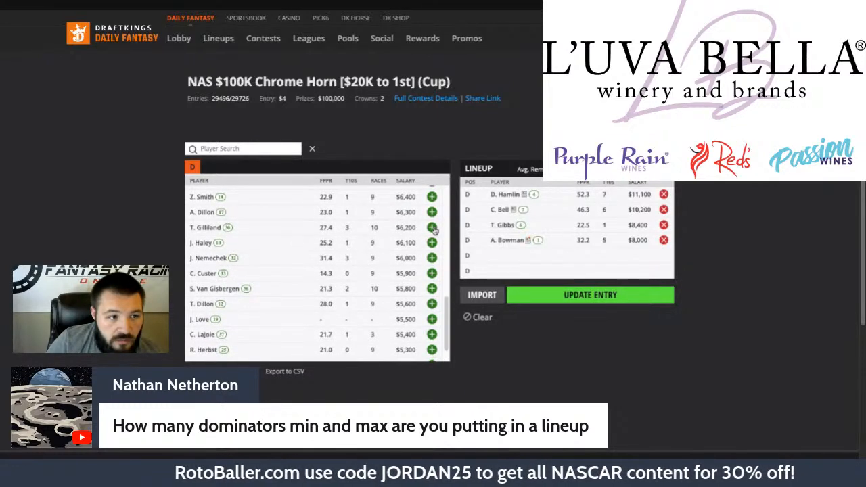
{"action": "left_click", "coordinate": [432, 258]}
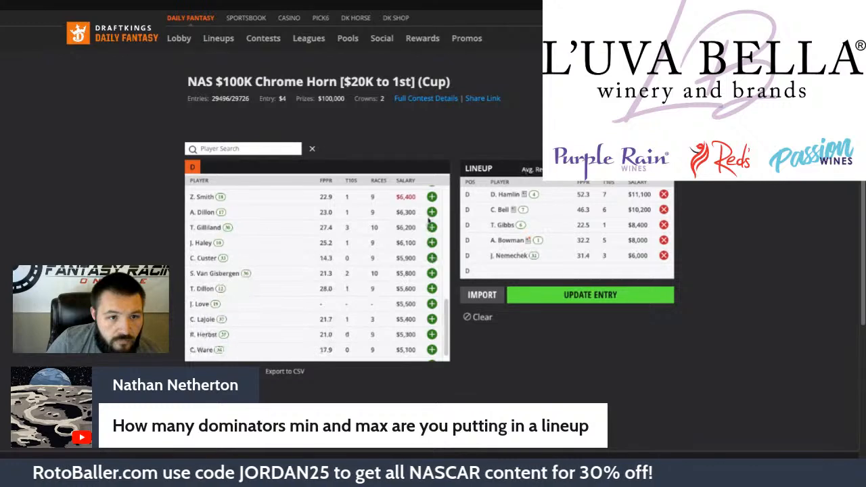
{"action": "left_click", "coordinate": [431, 212]}
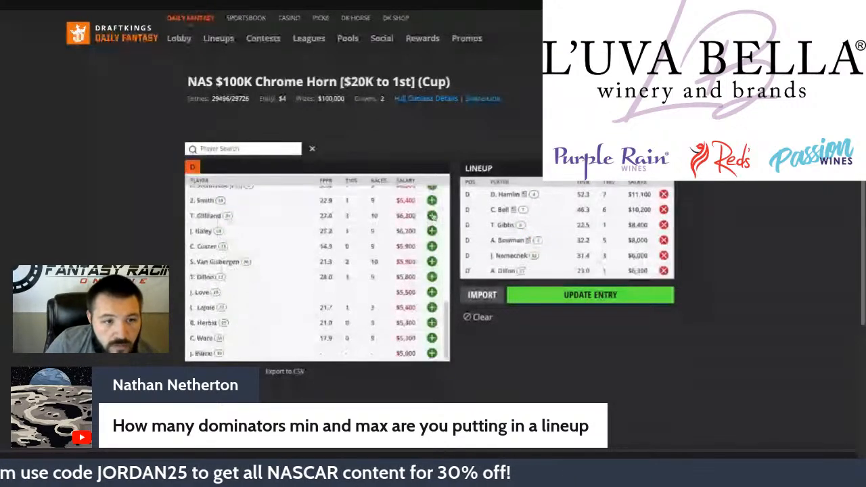
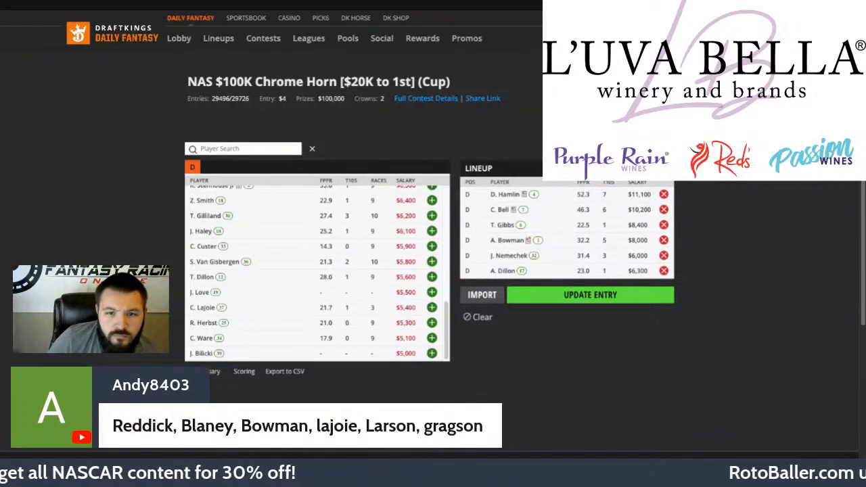
- Remove all six drivers from the lineup
{"action": "left_click", "coordinate": [664, 195]}
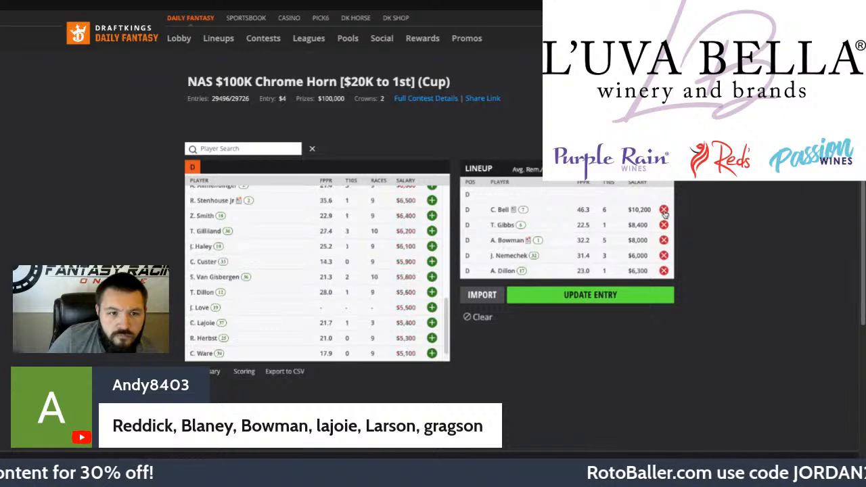
{"action": "left_click", "coordinate": [663, 209]}
{"action": "left_click", "coordinate": [664, 225]}
{"action": "left_click", "coordinate": [664, 240]}
{"action": "left_click", "coordinate": [664, 255]}
{"action": "left_click", "coordinate": [664, 271]}
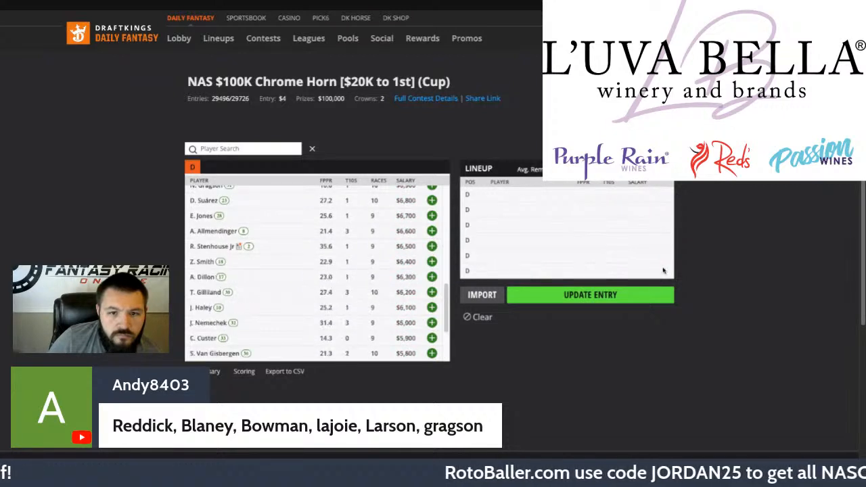
- Start the emptied lineup with K. Larson at $11,000 and R. Blaney at $10,500
{"action": "scroll", "coordinate": [368, 256], "scroll_direction": "up", "scroll_amount": 10}
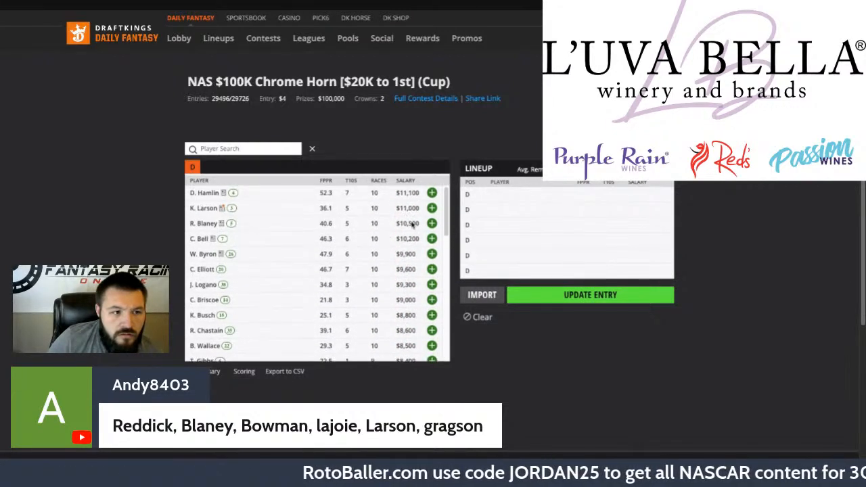
{"action": "left_click", "coordinate": [432, 208]}
{"action": "left_click", "coordinate": [432, 208]}
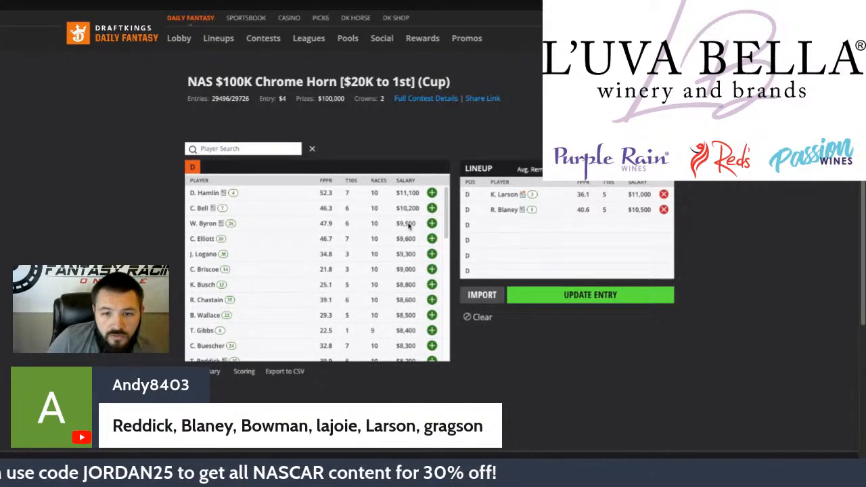
- Fill the remaining lineup spots with A. Bowman at $8,000, T. Reddick at $8,200, C. LaJoie at $5,400 and N. Gragson at $6,900
{"action": "scroll", "coordinate": [423, 284], "scroll_direction": "down", "scroll_amount": 3}
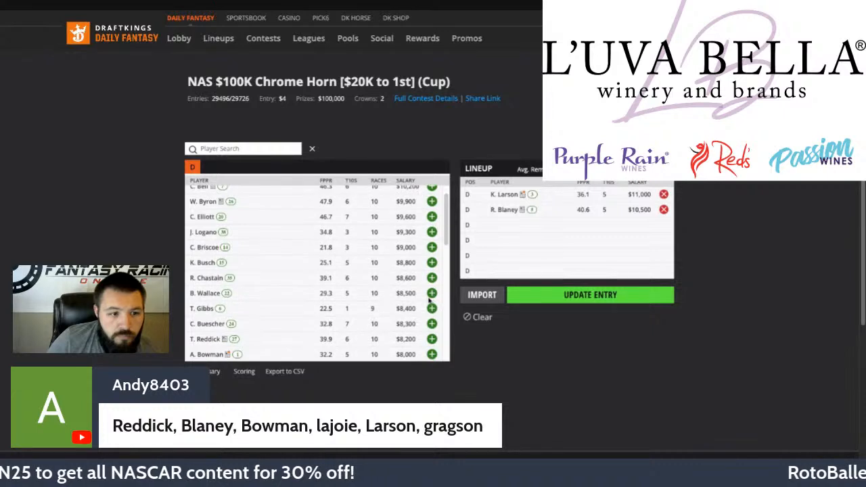
{"action": "left_click", "coordinate": [431, 275]}
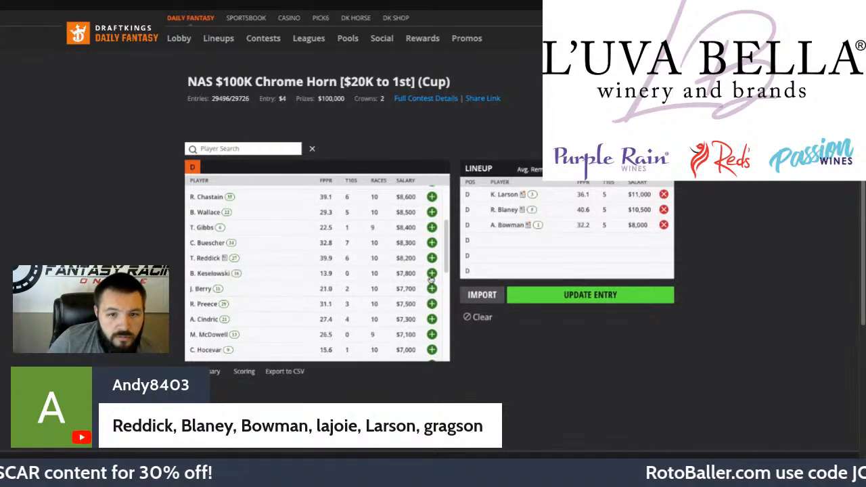
{"action": "left_click", "coordinate": [431, 261]}
{"action": "scroll", "coordinate": [427, 285], "scroll_direction": "down", "scroll_amount": 5}
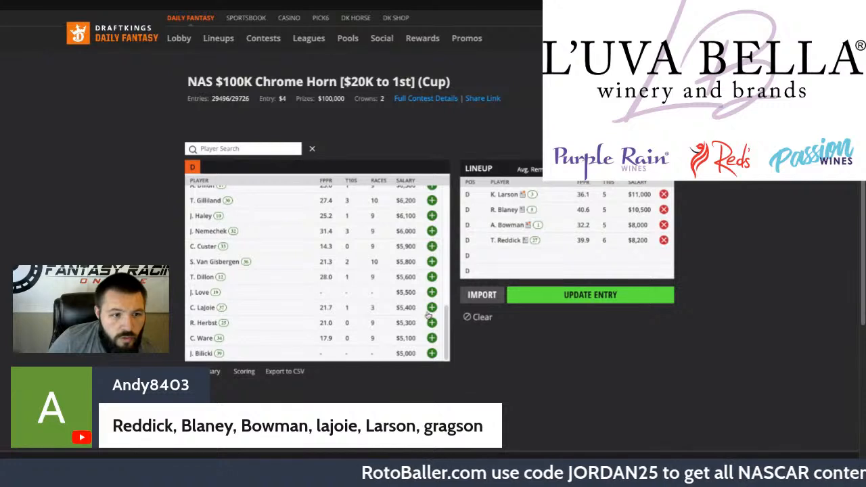
{"action": "left_click", "coordinate": [431, 307]}
{"action": "scroll", "coordinate": [423, 291], "scroll_direction": "up", "scroll_amount": 5}
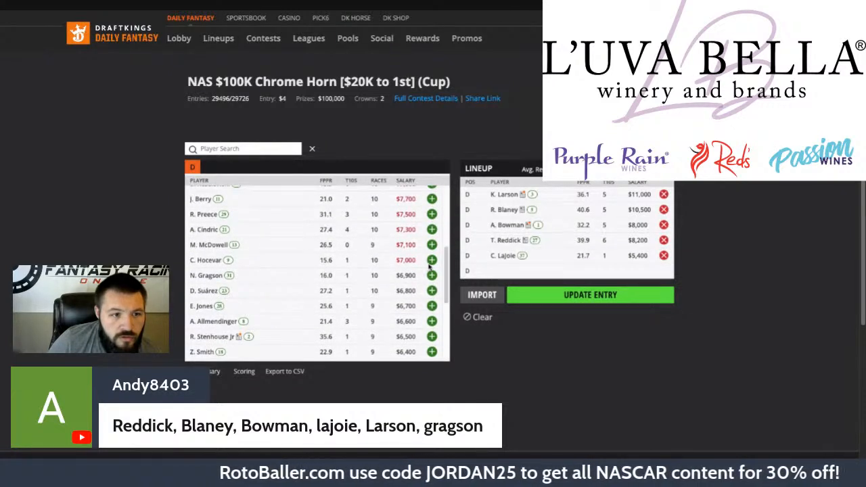
{"action": "left_click", "coordinate": [431, 275]}
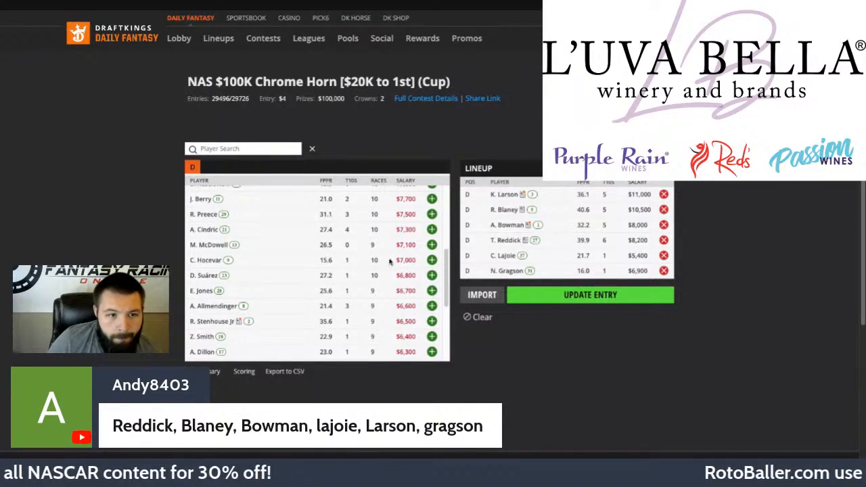
- Replace T. Reddick in the lineup with B. Keselowski at $7,800
{"action": "scroll", "coordinate": [389, 264], "scroll_direction": "down", "scroll_amount": 2}
{"action": "scroll", "coordinate": [406, 265], "scroll_direction": "up", "scroll_amount": 4}
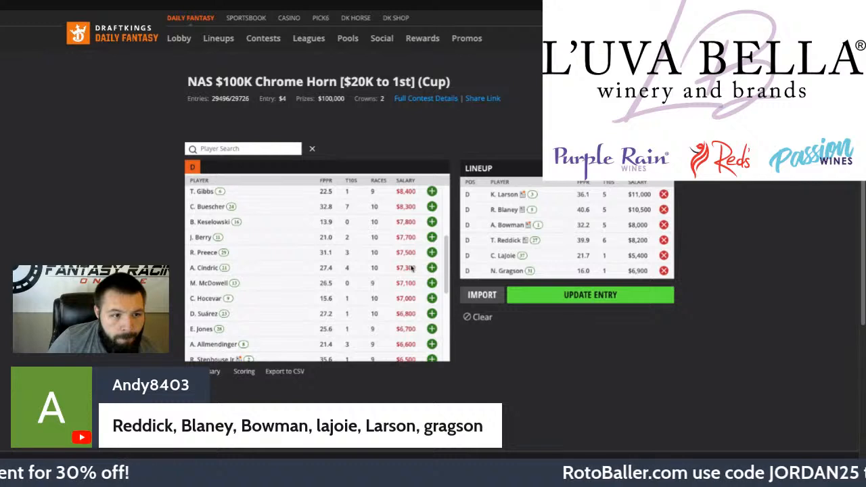
{"action": "scroll", "coordinate": [411, 269], "scroll_direction": "up", "scroll_amount": 1}
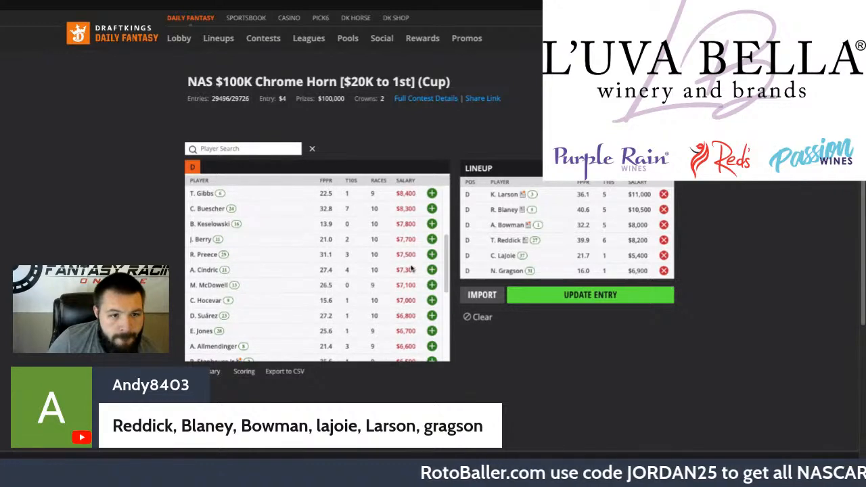
{"action": "scroll", "coordinate": [412, 269], "scroll_direction": "up", "scroll_amount": 1}
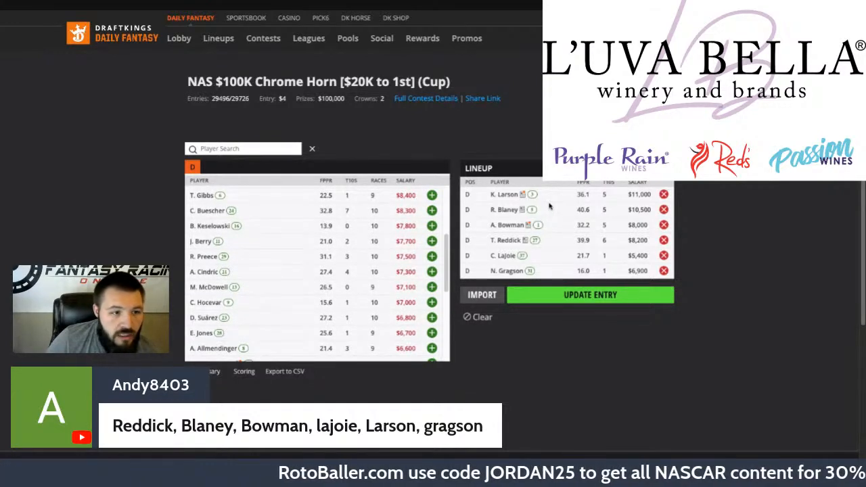
{"action": "left_click", "coordinate": [664, 242]}
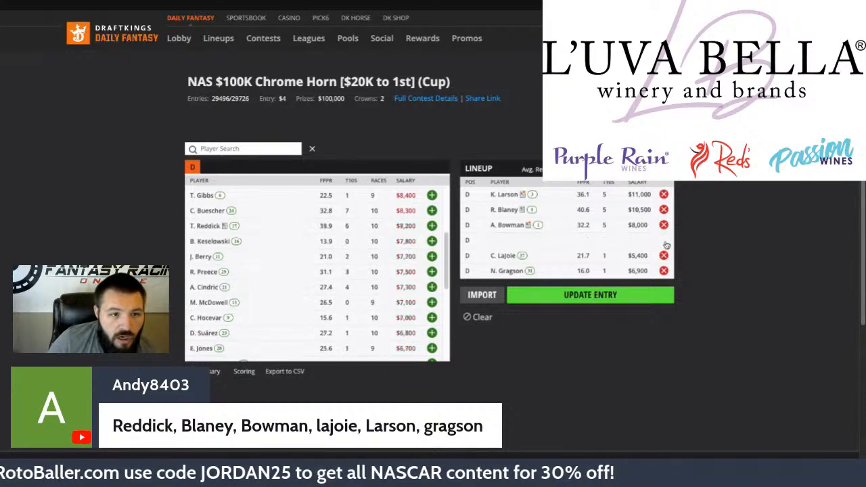
{"action": "left_click", "coordinate": [432, 241]}
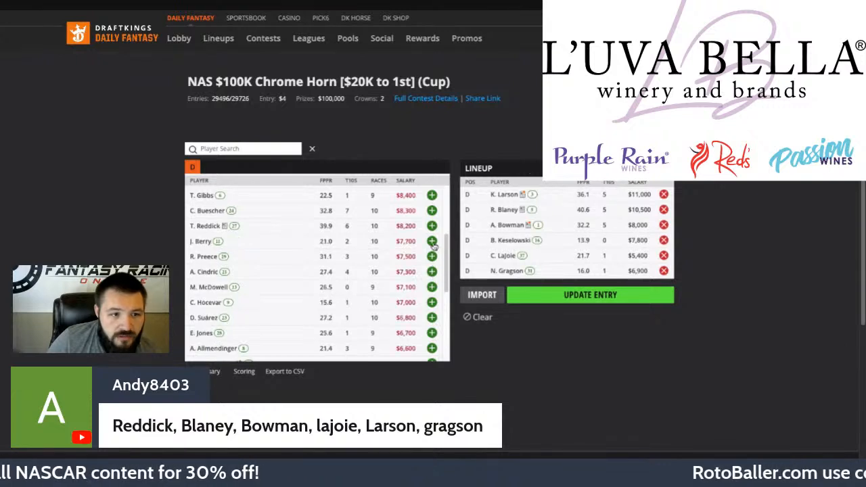
- Swap A. Bowman for C. Buescher at $8,300 and B. Keselowski for J. Berry at $7,700
{"action": "left_click", "coordinate": [664, 226]}
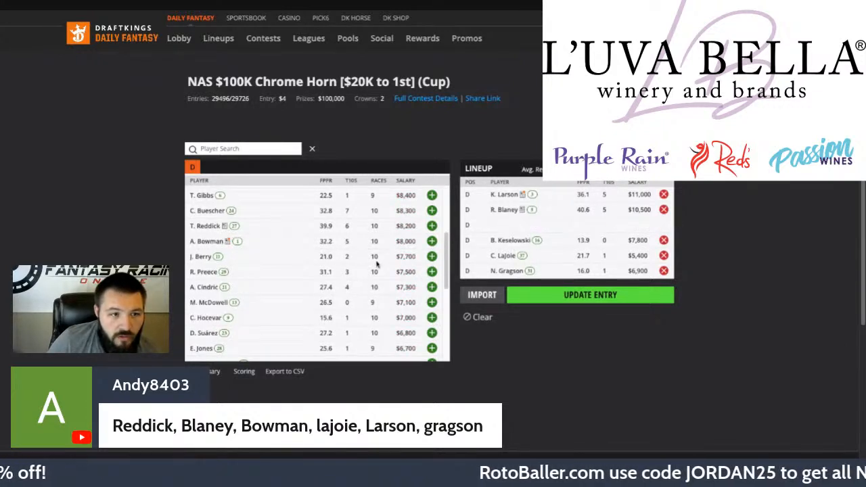
{"action": "scroll", "coordinate": [399, 230], "scroll_direction": "up", "scroll_amount": 1}
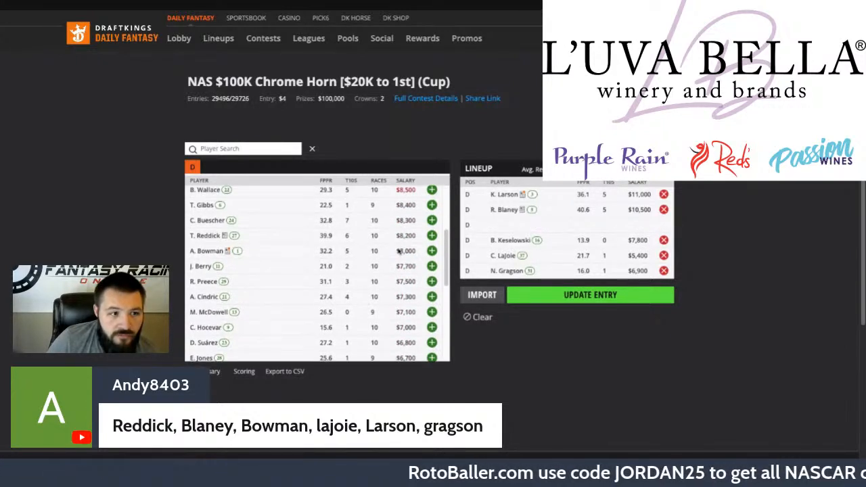
{"action": "left_click", "coordinate": [431, 221]}
{"action": "left_click", "coordinate": [664, 240]}
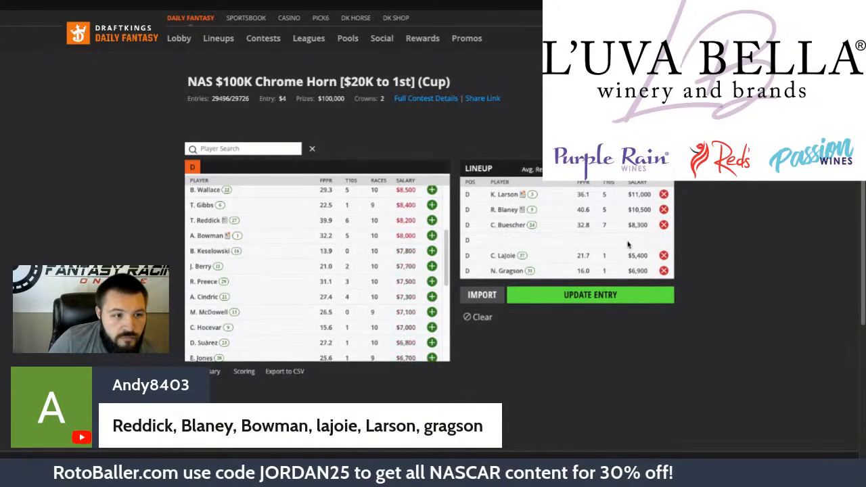
{"action": "left_click", "coordinate": [431, 266]}
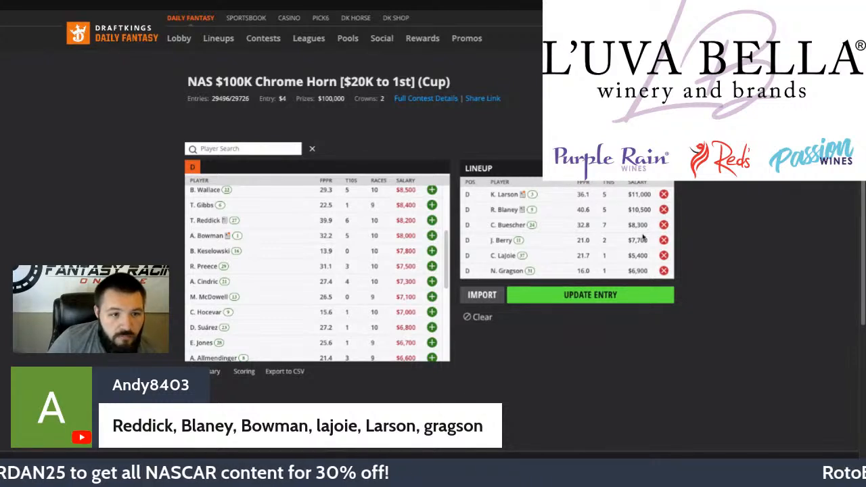
- Remove all six drivers from the lineup, starting with C. LaJoie
{"action": "left_click", "coordinate": [664, 258]}
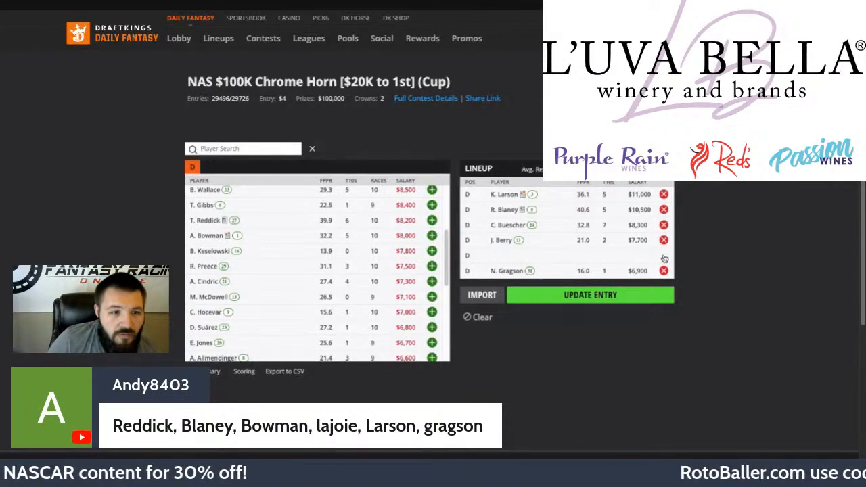
{"action": "scroll", "coordinate": [340, 252], "scroll_direction": "down", "scroll_amount": 3}
{"action": "scroll", "coordinate": [376, 256], "scroll_direction": "down", "scroll_amount": 3}
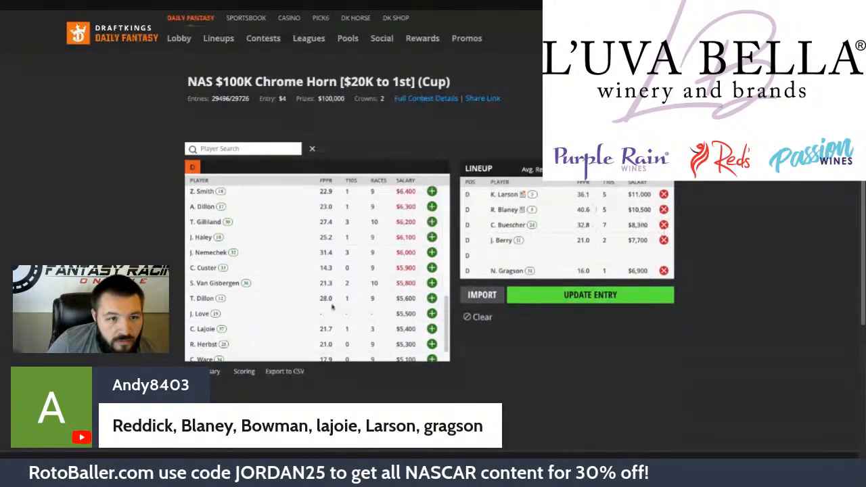
{"action": "scroll", "coordinate": [375, 292], "scroll_direction": "up", "scroll_amount": 5}
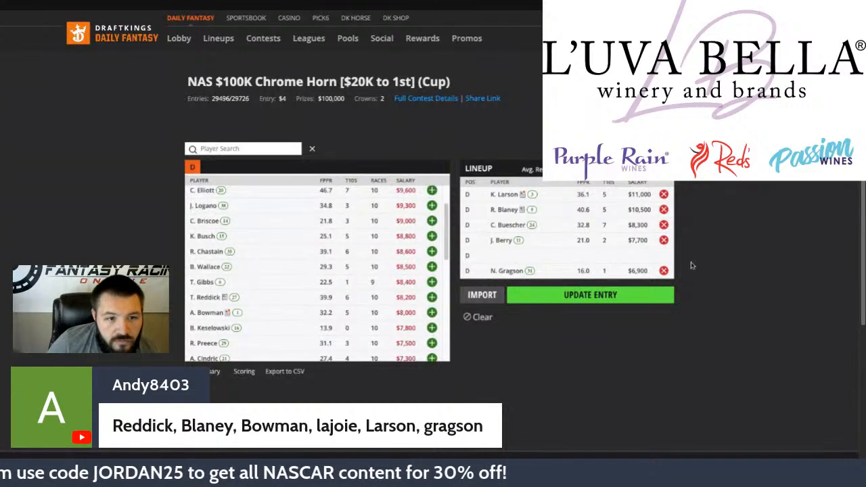
{"action": "left_click", "coordinate": [664, 270]}
{"action": "left_click", "coordinate": [664, 225]}
{"action": "left_click", "coordinate": [663, 240]}
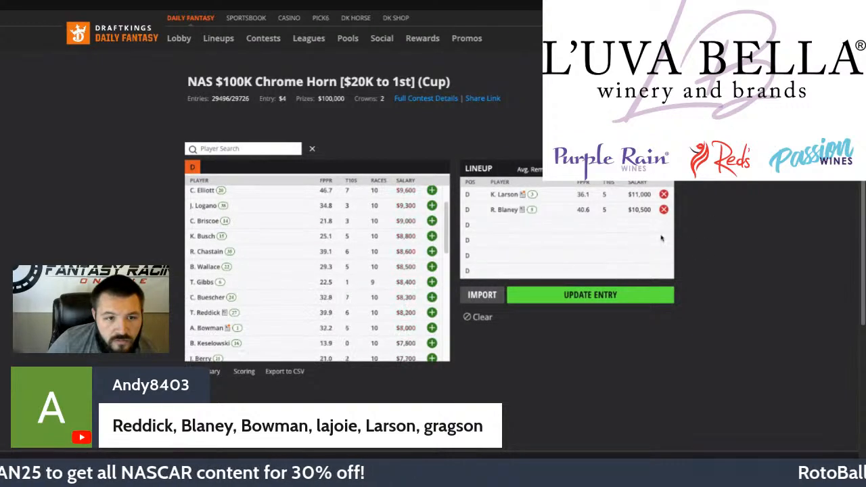
{"action": "left_click", "coordinate": [664, 210]}
{"action": "left_click", "coordinate": [663, 194]}
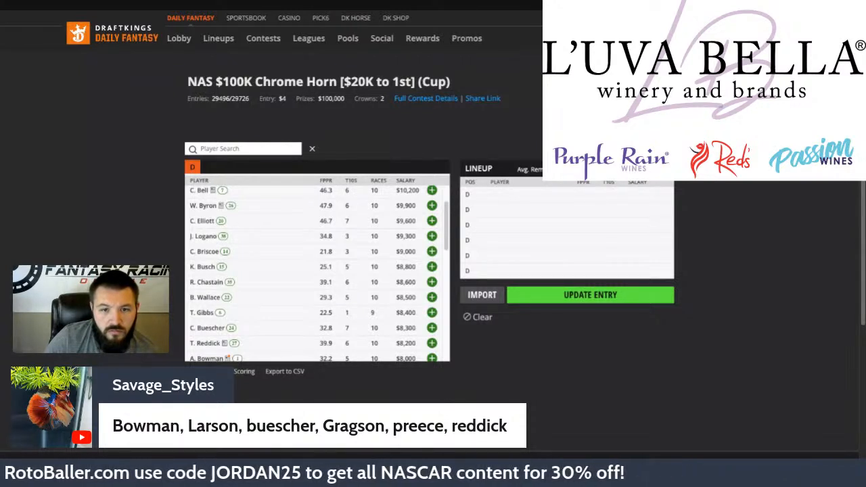
- Start a new lineup with K. Larson at $11,000, A. Bowman at $8,000 and T. Reddick at $8,200
{"action": "scroll", "coordinate": [318, 271], "scroll_direction": "up", "scroll_amount": 1}
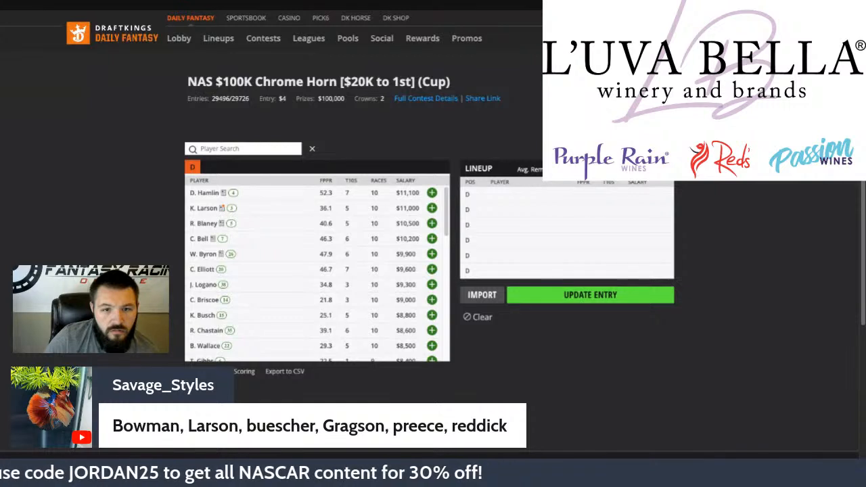
{"action": "left_click", "coordinate": [431, 208]}
{"action": "scroll", "coordinate": [431, 300], "scroll_direction": "down", "scroll_amount": 2}
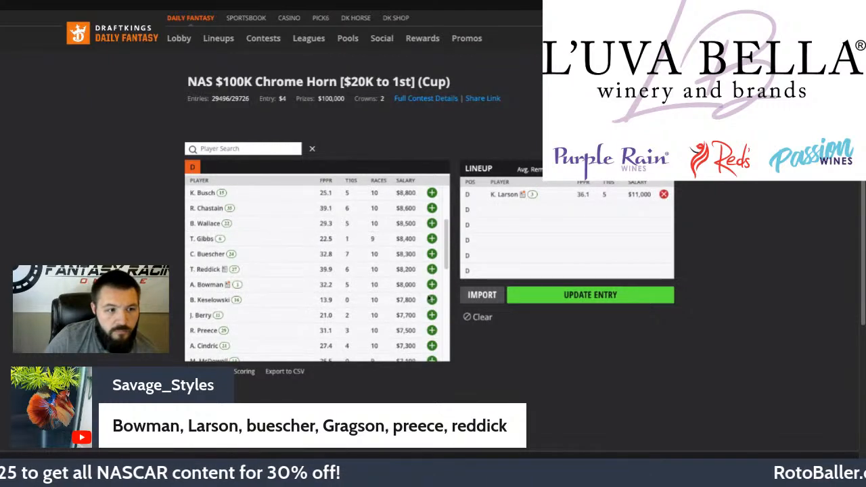
{"action": "left_click", "coordinate": [431, 284]}
{"action": "left_click", "coordinate": [432, 269]}
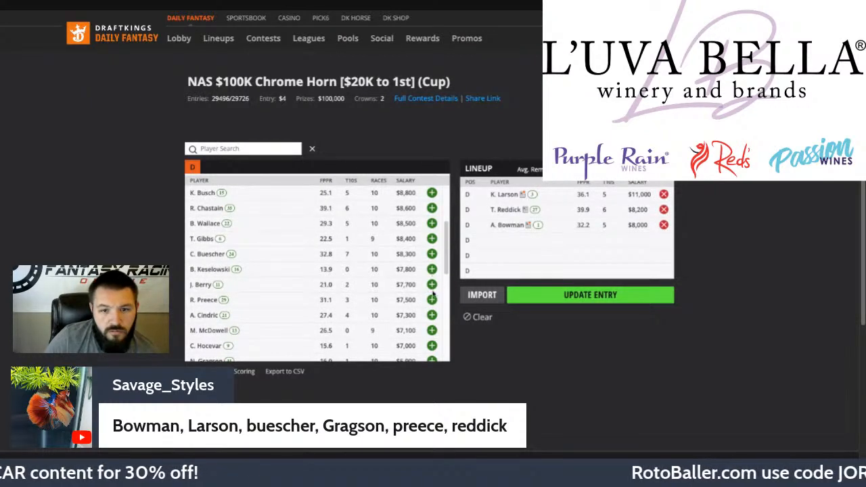
- Complete the lineup with R. Preece at $7,500, N. Gragson at $6,900 and C. Buescher at $8,300
{"action": "scroll", "coordinate": [432, 270], "scroll_direction": "down", "scroll_amount": 3}
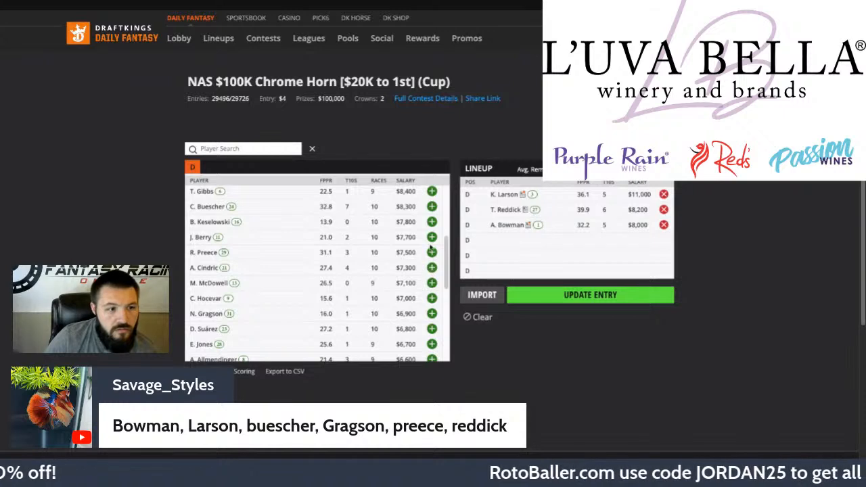
{"action": "left_click", "coordinate": [432, 253]}
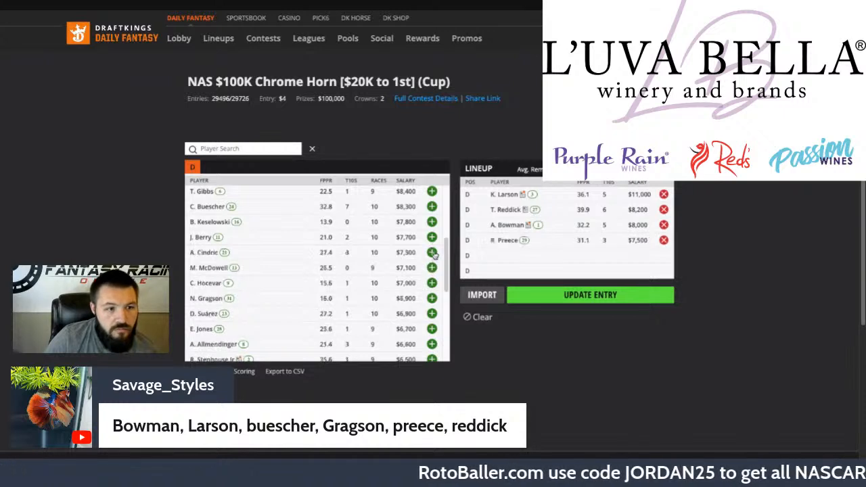
{"action": "left_click", "coordinate": [431, 298]}
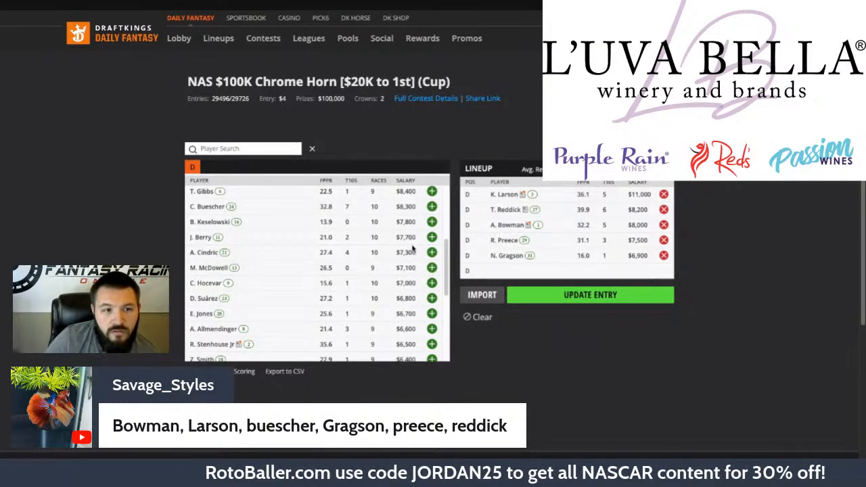
{"action": "scroll", "coordinate": [414, 249], "scroll_direction": "up", "scroll_amount": 2}
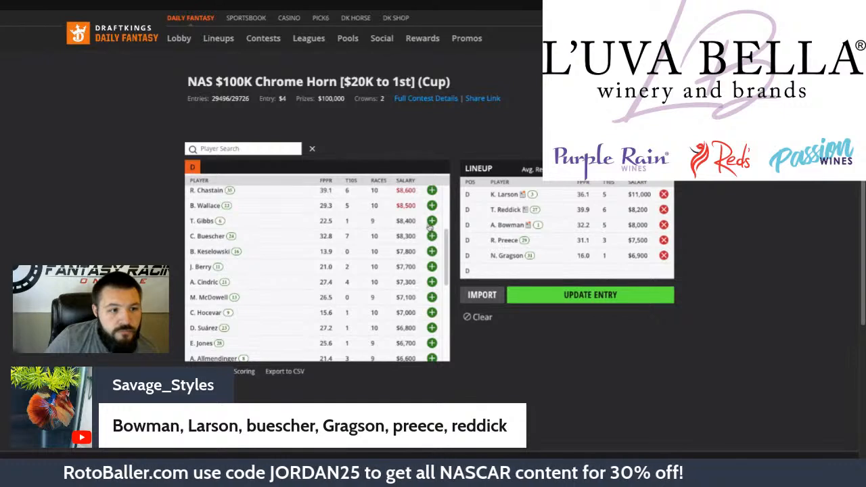
{"action": "left_click", "coordinate": [432, 237]}
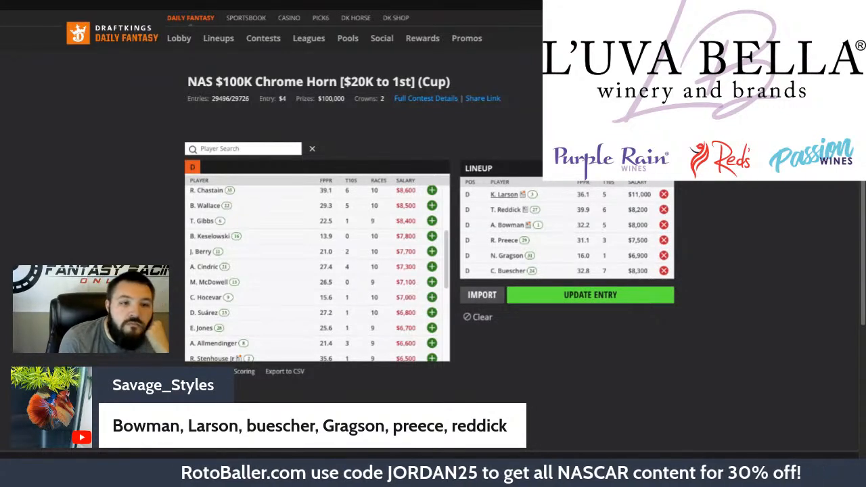
- Empty the lineup of K. Larson, T. Reddick, A. Bowman, R. Preece, N. Gragson and C. Buescher
{"action": "scroll", "coordinate": [360, 243], "scroll_direction": "up", "scroll_amount": 4}
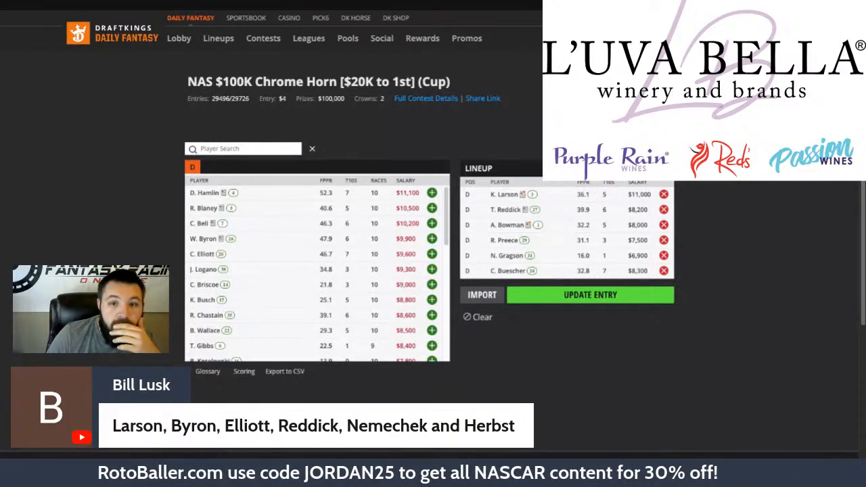
{"action": "left_click", "coordinate": [664, 194]}
{"action": "left_click", "coordinate": [664, 209]}
{"action": "left_click", "coordinate": [664, 224]}
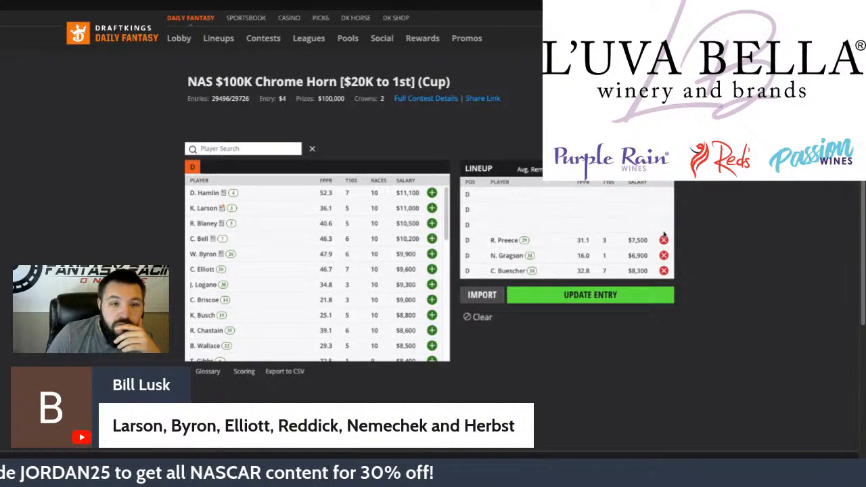
{"action": "left_click", "coordinate": [664, 240]}
{"action": "left_click", "coordinate": [664, 255]}
{"action": "left_click", "coordinate": [664, 270]}
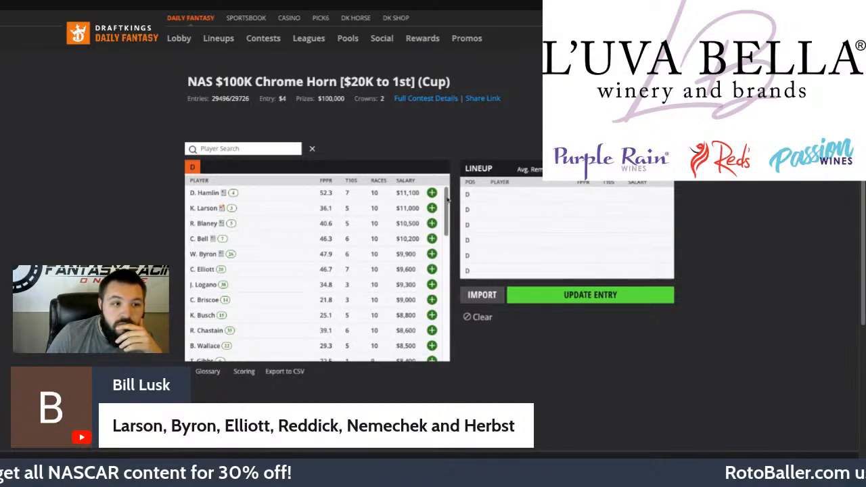
- Add K. Larson at $11,000, W. Byron at $9,900, C. Elliott at $9,600 and T. Reddick at $8,200 to the empty lineup
{"action": "left_click", "coordinate": [431, 208]}
{"action": "left_click", "coordinate": [432, 239]}
{"action": "left_click", "coordinate": [431, 239]}
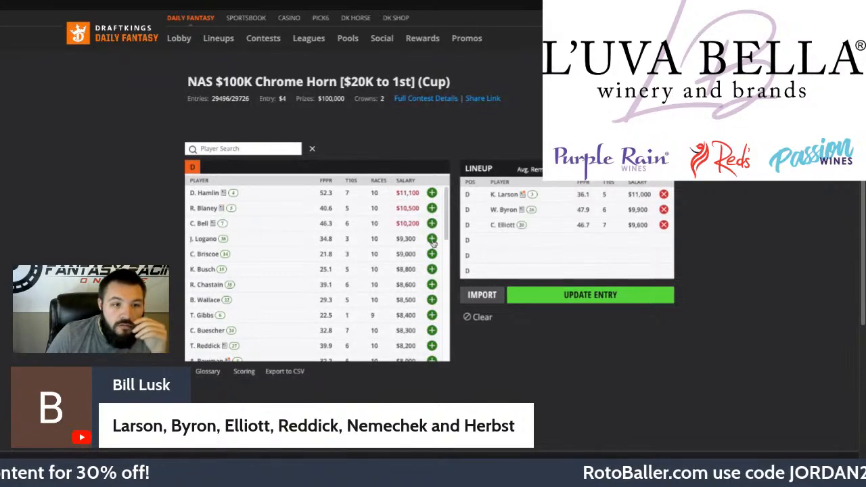
{"action": "scroll", "coordinate": [431, 278], "scroll_direction": "down", "scroll_amount": 1}
{"action": "left_click", "coordinate": [432, 328]}
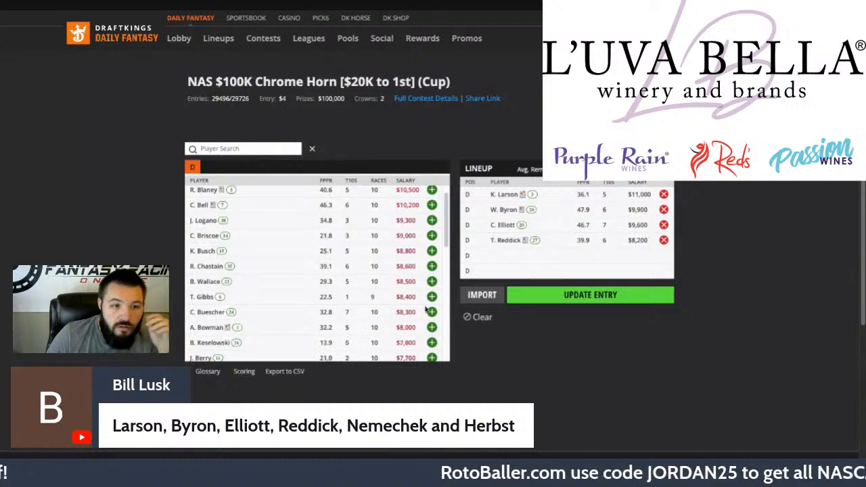
- Fill the last two spots with J. Nemechek at $6,000 and R. Herbst at $5,300
{"action": "scroll", "coordinate": [421, 271], "scroll_direction": "down", "scroll_amount": 6}
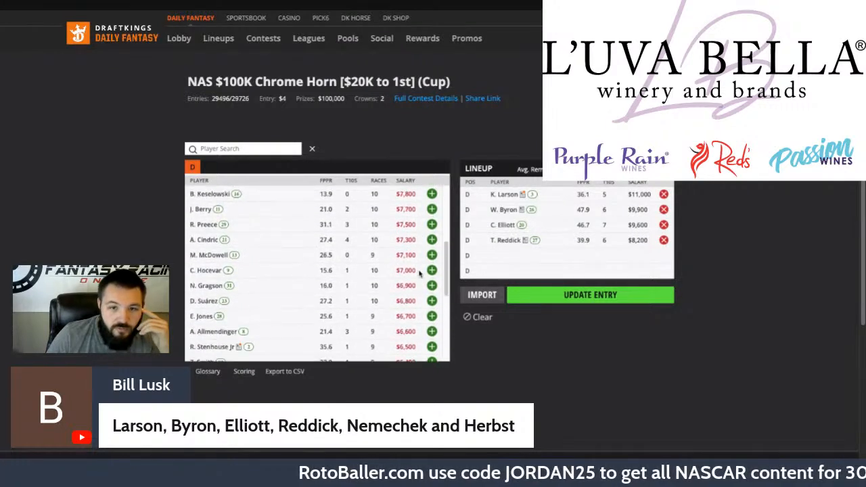
{"action": "scroll", "coordinate": [422, 278], "scroll_direction": "down", "scroll_amount": 2}
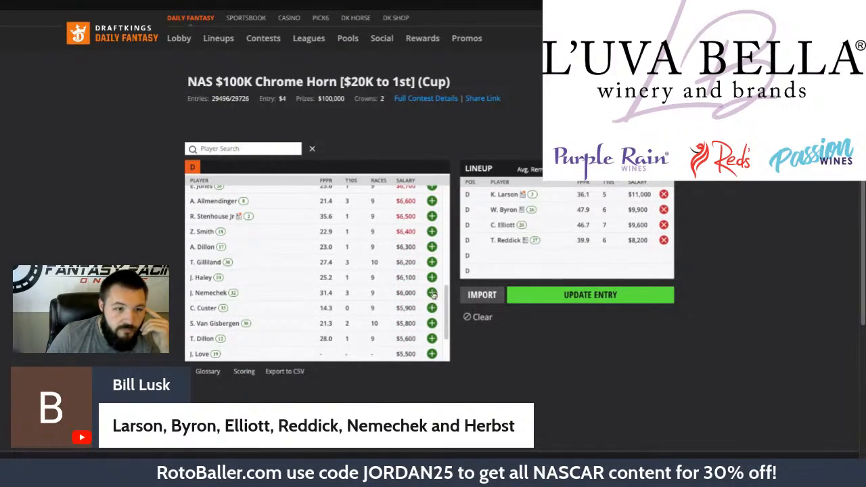
{"action": "left_click", "coordinate": [431, 290]}
{"action": "scroll", "coordinate": [429, 311], "scroll_direction": "down", "scroll_amount": 2}
{"action": "left_click", "coordinate": [431, 323]}
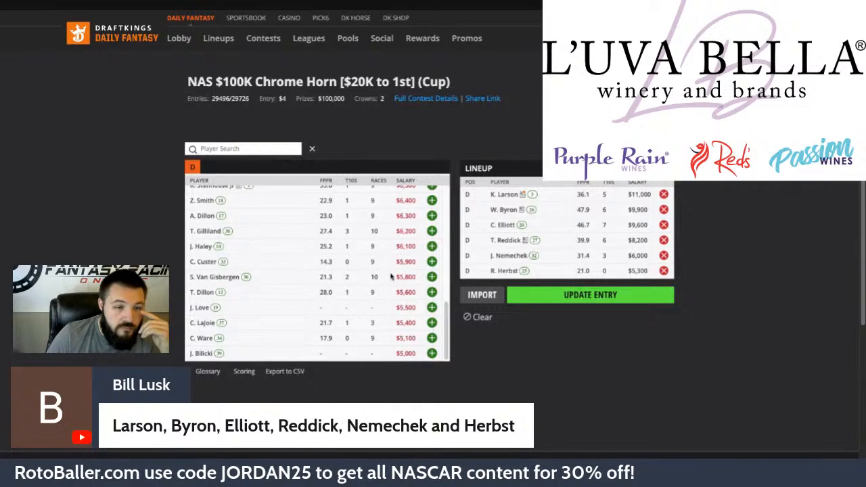
- Replace T. Reddick in the lineup with B. Keselowski at $7,800
{"action": "scroll", "coordinate": [393, 276], "scroll_direction": "up", "scroll_amount": 5}
{"action": "scroll", "coordinate": [390, 274], "scroll_direction": "down", "scroll_amount": 1}
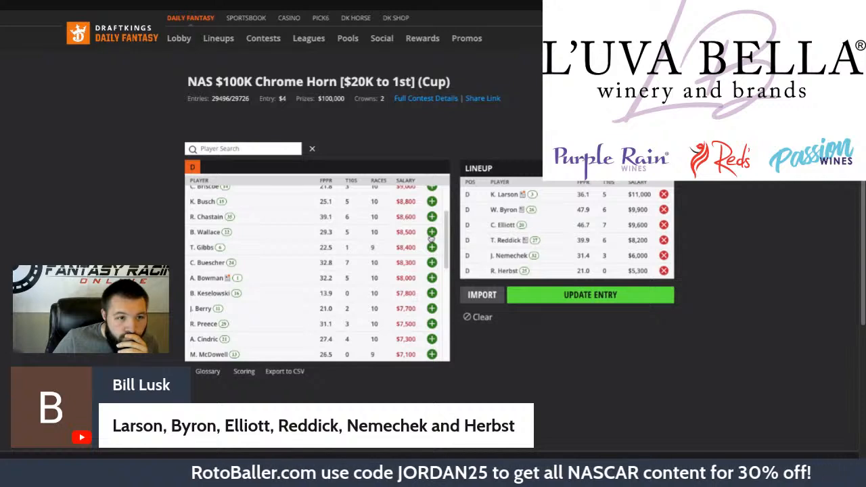
{"action": "scroll", "coordinate": [429, 239], "scroll_direction": "up", "scroll_amount": 2}
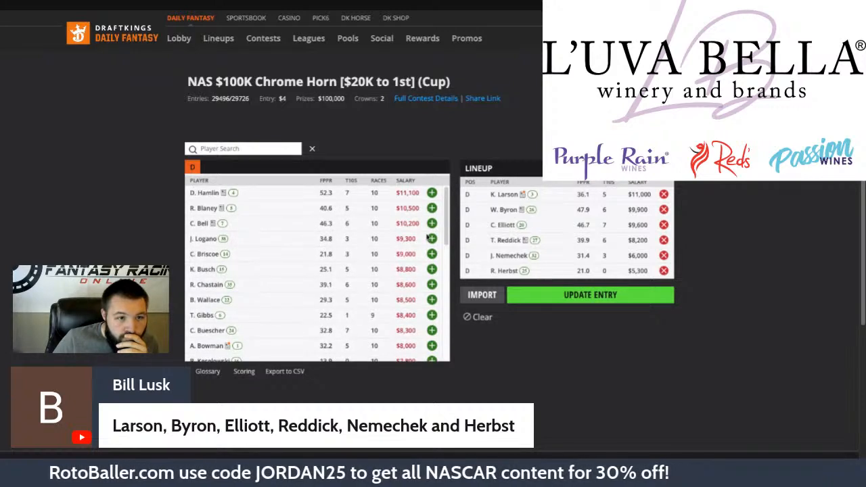
{"action": "scroll", "coordinate": [416, 234], "scroll_direction": "down", "scroll_amount": 3}
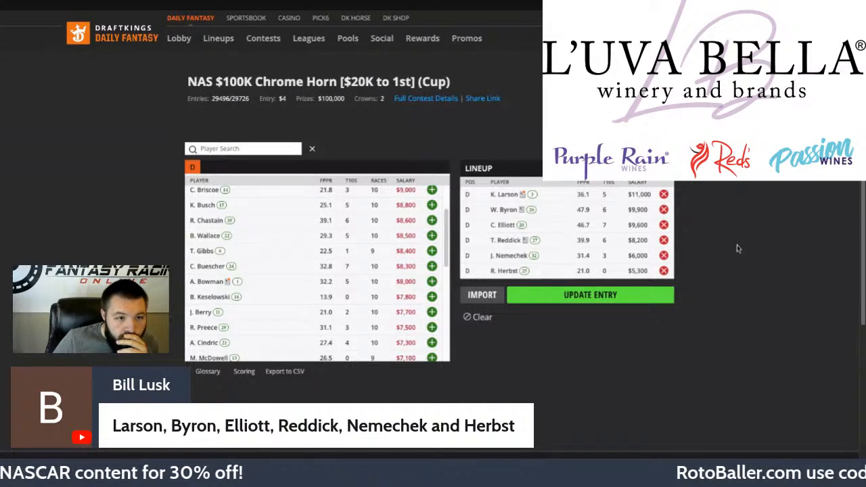
{"action": "left_click", "coordinate": [663, 241]}
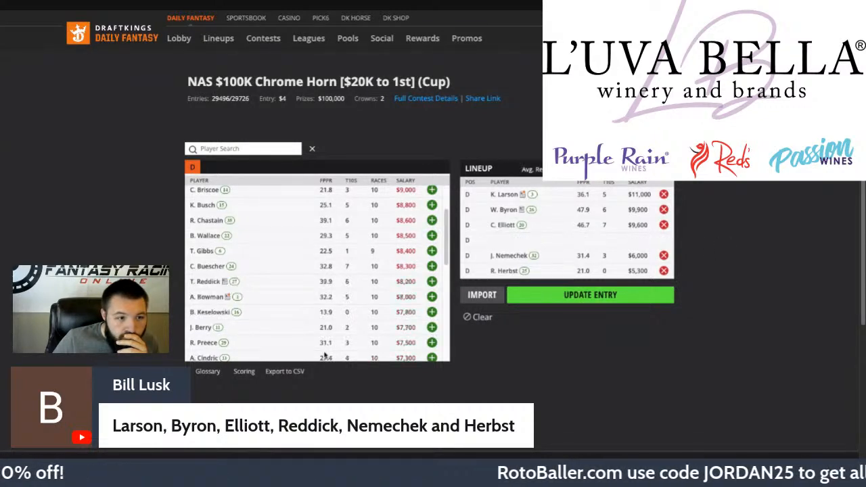
{"action": "left_click", "coordinate": [431, 312]}
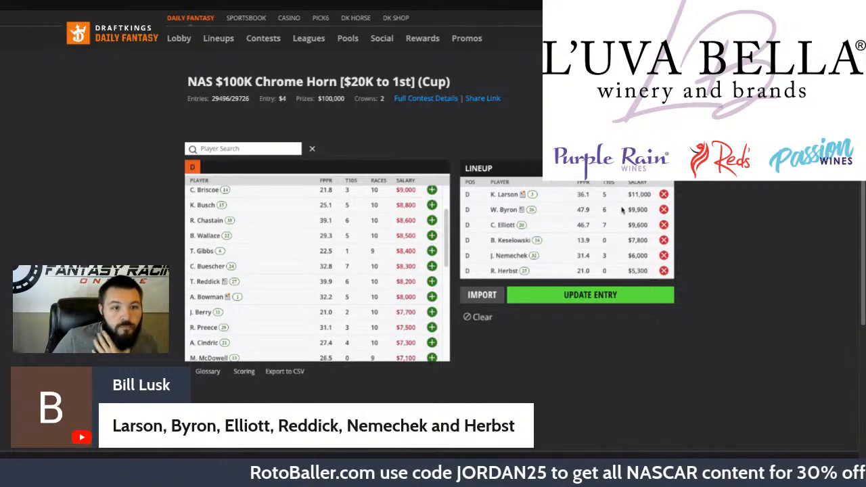
{"action": "scroll", "coordinate": [399, 273], "scroll_direction": "up", "scroll_amount": 1}
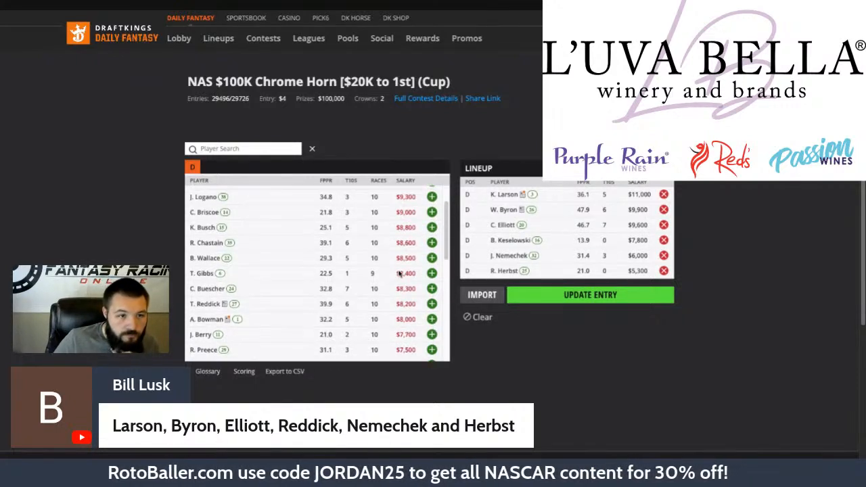
{"action": "scroll", "coordinate": [399, 273], "scroll_direction": "up", "scroll_amount": 2}
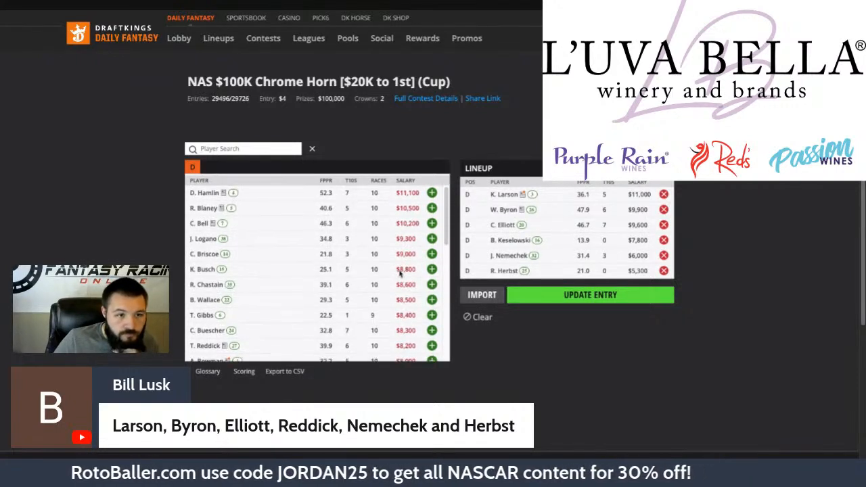
{"action": "left_click", "coordinate": [663, 209]}
{"action": "left_click", "coordinate": [432, 225]}
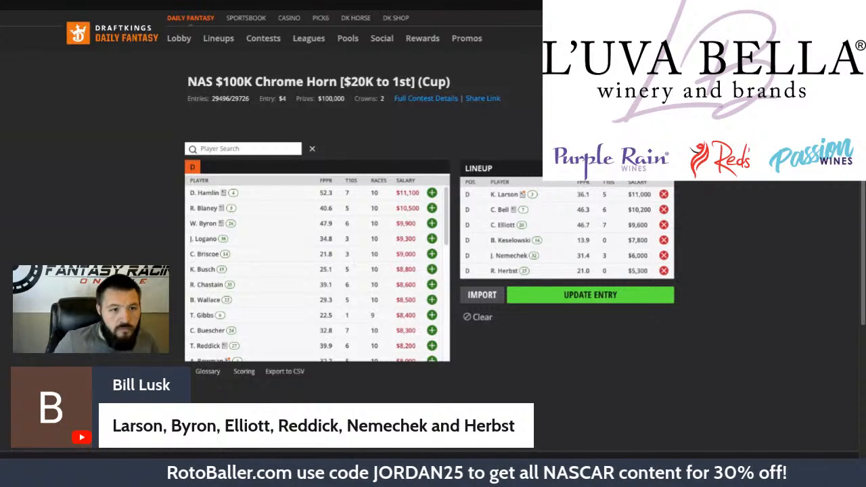
{"action": "left_click", "coordinate": [664, 194]}
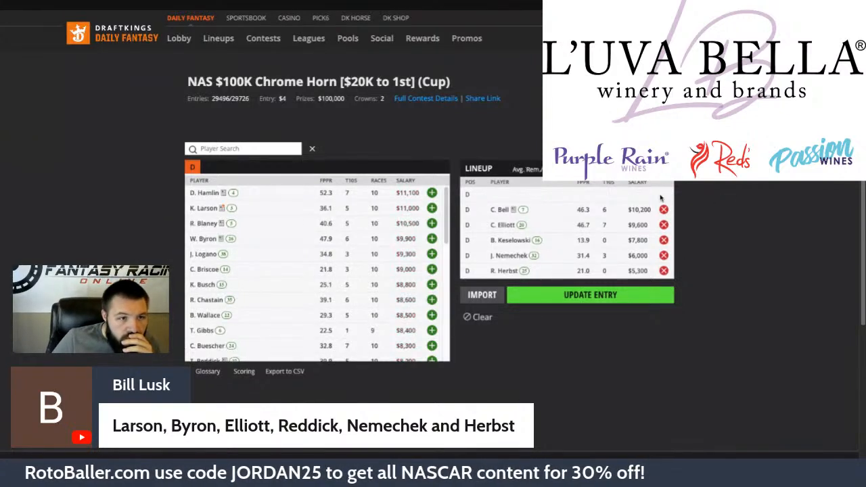
{"action": "left_click", "coordinate": [431, 193]}
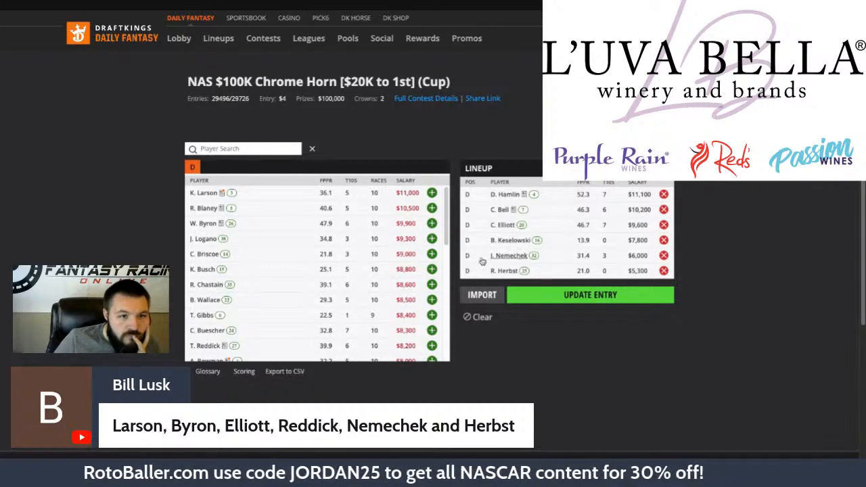
- Replace B. Keselowski in the lineup with R. Preece at $7,500
{"action": "left_click", "coordinate": [664, 240]}
{"action": "scroll", "coordinate": [351, 268], "scroll_direction": "down", "scroll_amount": 2}
{"action": "scroll", "coordinate": [413, 272], "scroll_direction": "down", "scroll_amount": 1}
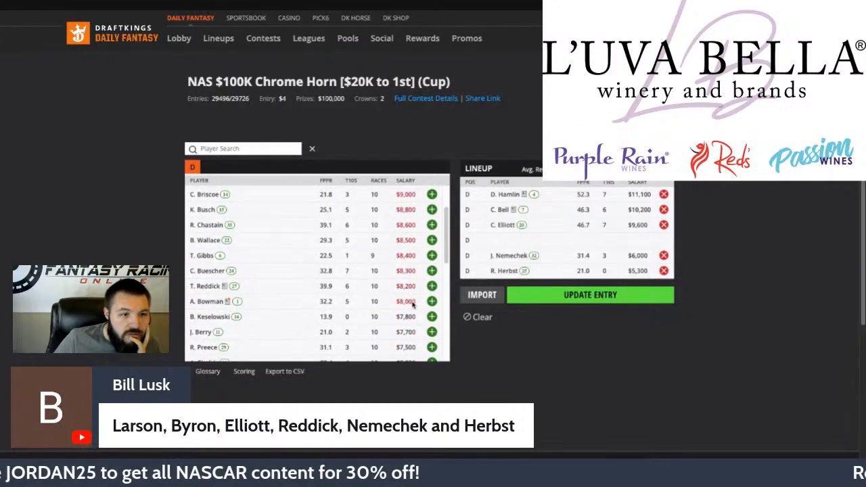
{"action": "left_click", "coordinate": [431, 347]}
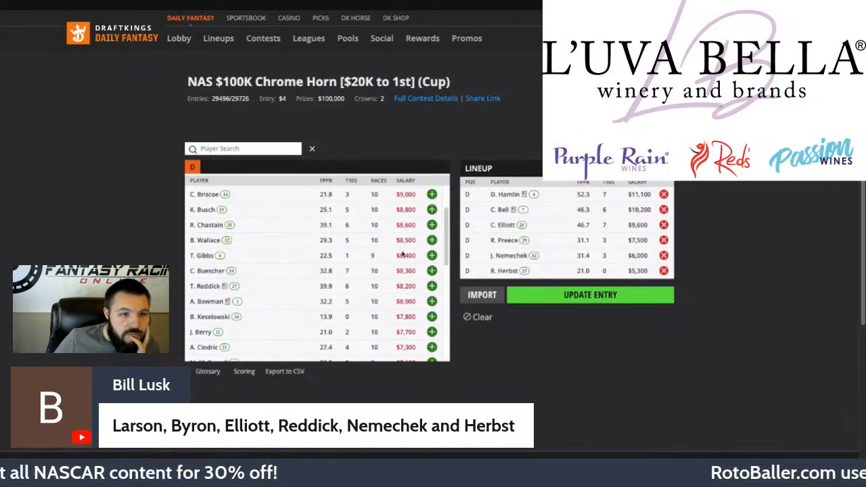
- Try R. Blaney at $10,500 in place of C. Bell, and put C. Bell back in the lineup
{"action": "scroll", "coordinate": [403, 254], "scroll_direction": "up", "scroll_amount": 3}
{"action": "left_click", "coordinate": [664, 210]}
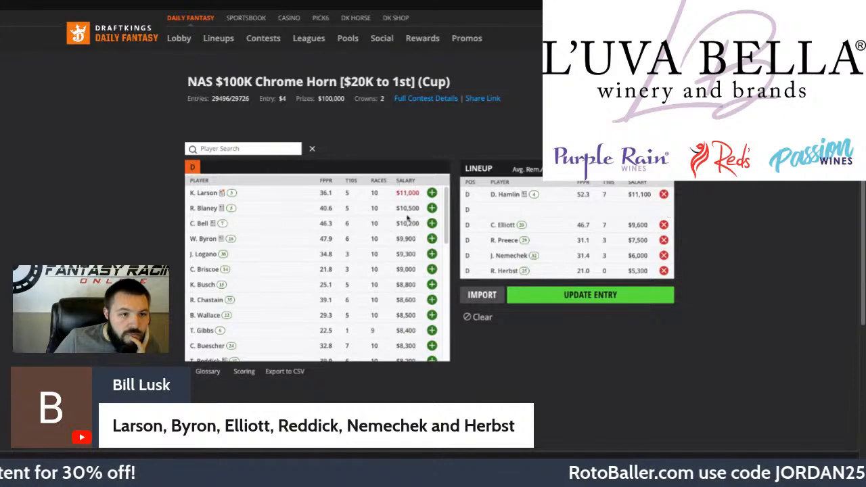
{"action": "left_click", "coordinate": [432, 208]}
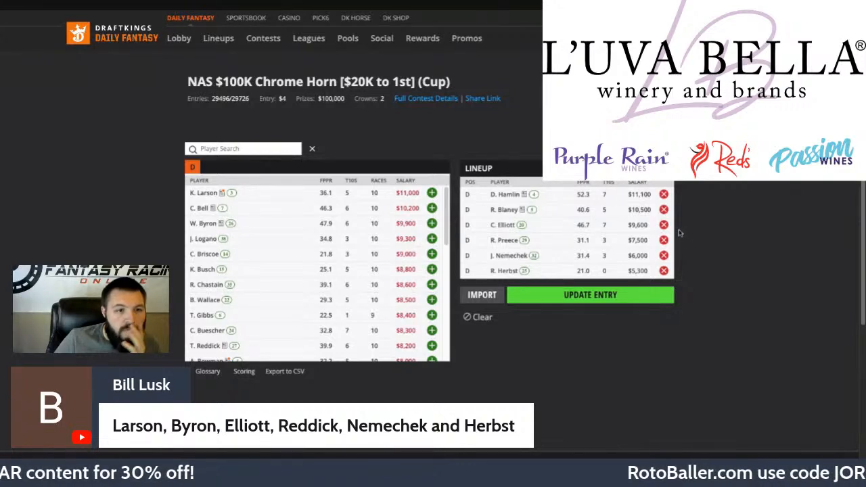
{"action": "left_click", "coordinate": [664, 210]}
{"action": "left_click", "coordinate": [431, 223]}
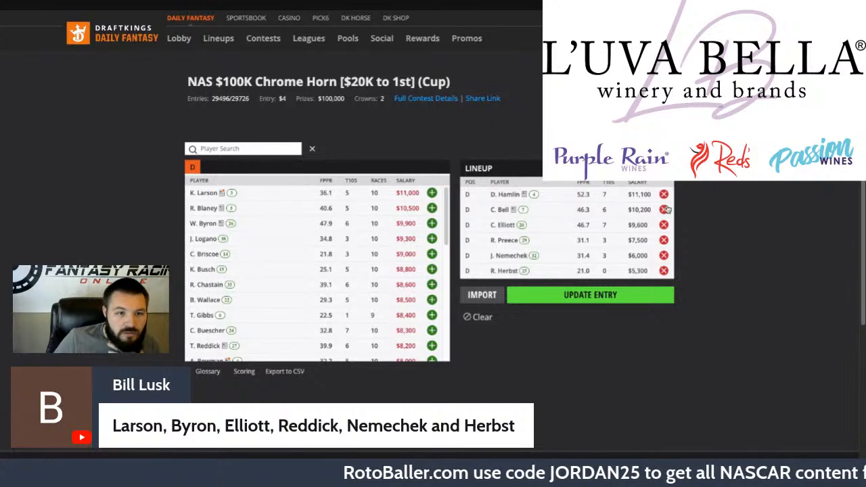
- Empty the lineup of D. Hamlin, C. Bell, C. Elliott, R. Preece, J. Nemechek and R. Herbst
{"action": "left_click", "coordinate": [664, 194]}
{"action": "left_click", "coordinate": [663, 209]}
{"action": "left_click", "coordinate": [665, 256]}
{"action": "left_click", "coordinate": [664, 271]}
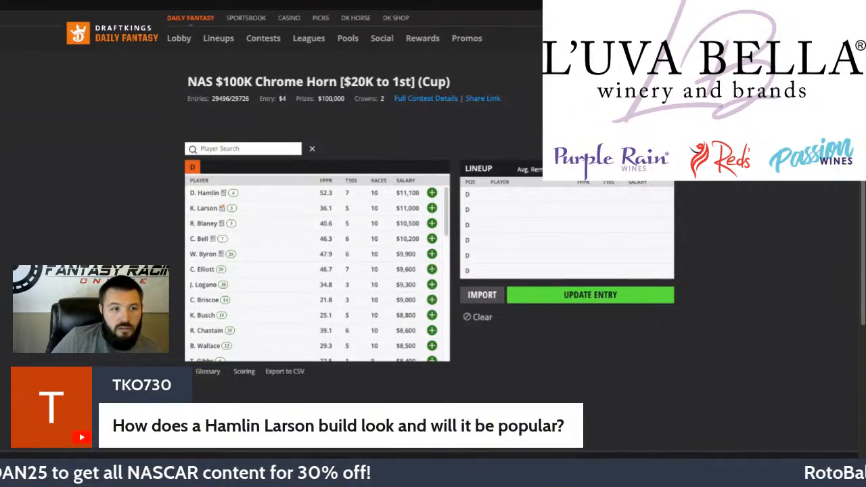
- Start a new lineup with D. Hamlin at $11,100 and K. Larson at $11,000
{"action": "left_click", "coordinate": [432, 193]}
{"action": "left_click", "coordinate": [433, 208]}
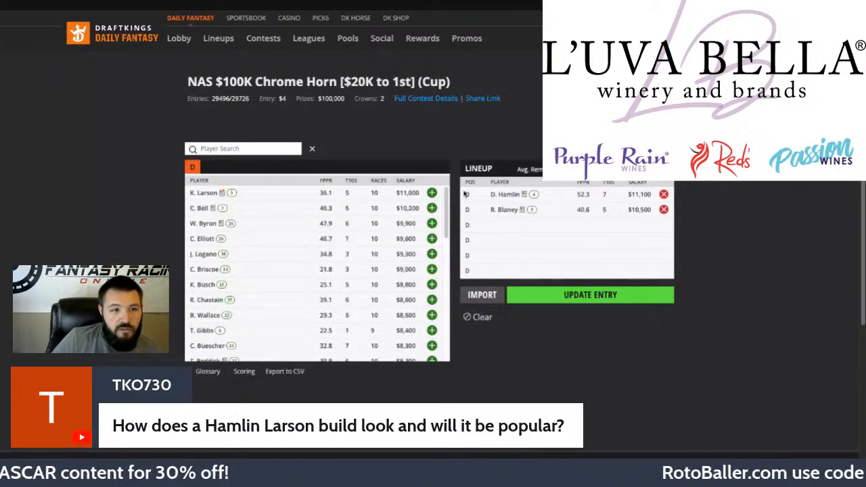
{"action": "left_click", "coordinate": [664, 209]}
{"action": "left_click", "coordinate": [431, 193]}
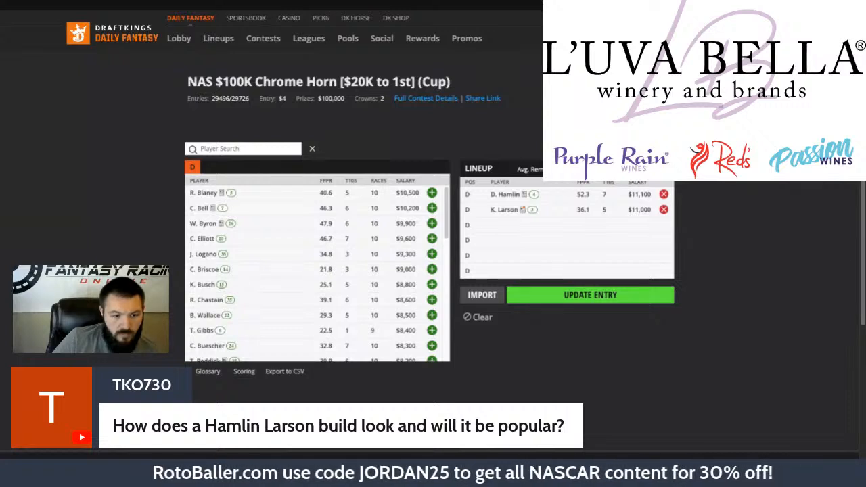
- Add C. Buescher at $8,300 and A. Bowman at $8,000 to the Hamlin and Larson lineup
{"action": "scroll", "coordinate": [317, 271], "scroll_direction": "down", "scroll_amount": 3}
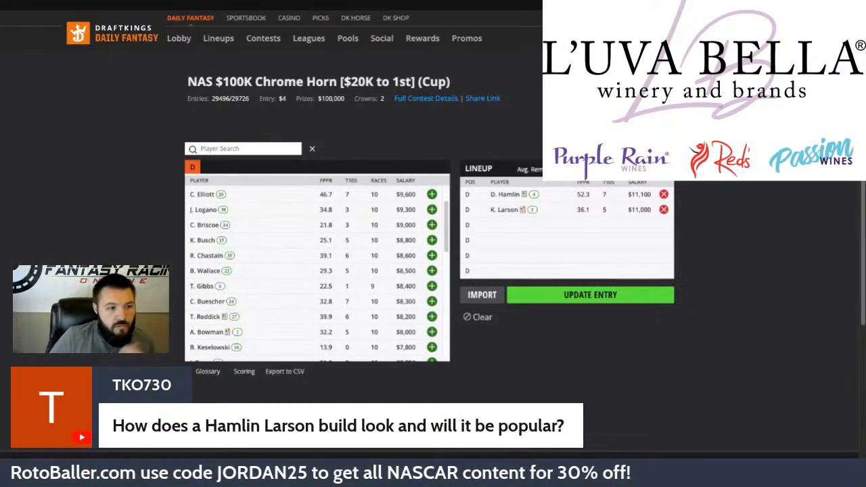
{"action": "left_click", "coordinate": [431, 302]}
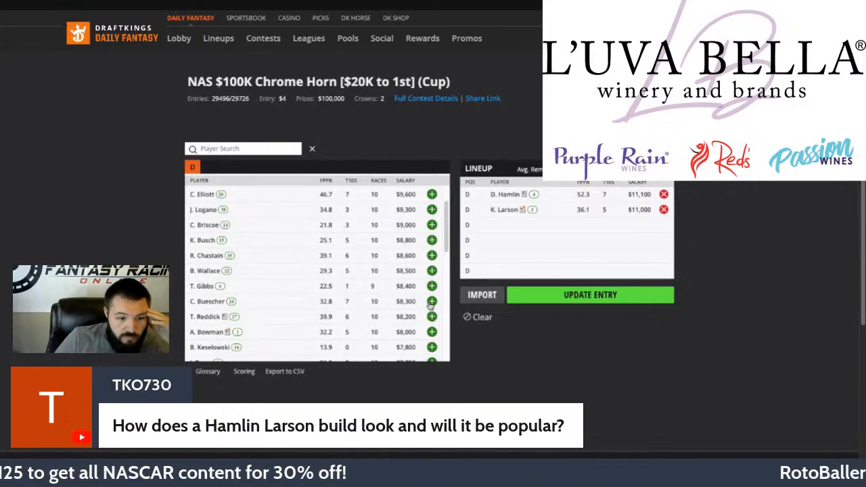
{"action": "left_click", "coordinate": [431, 317]}
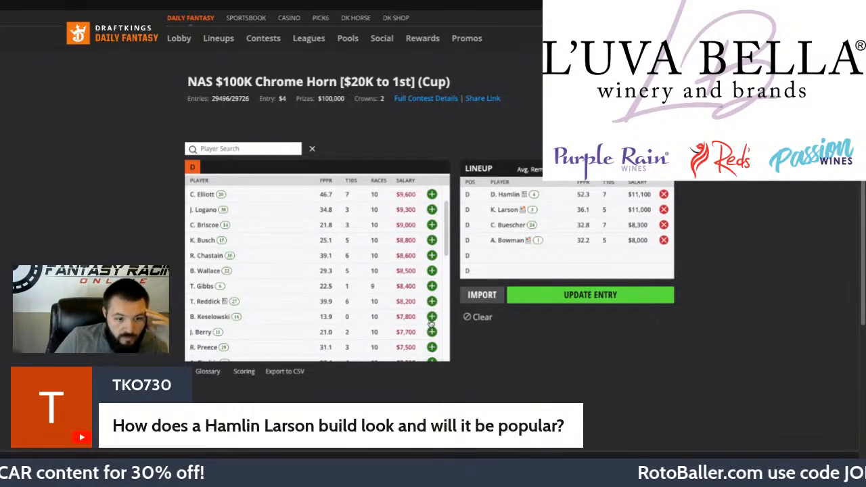
- Add J. Nemechek at $6,000 and C. LaJoie at $5,400, and swap C. LaJoie for R. Herbst at $5,300
{"action": "scroll", "coordinate": [416, 326], "scroll_direction": "down", "scroll_amount": 5}
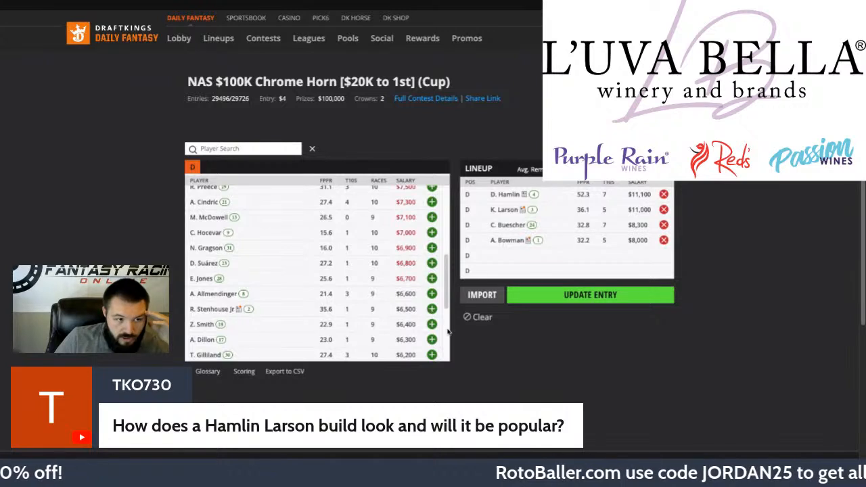
{"action": "scroll", "coordinate": [437, 312], "scroll_direction": "down", "scroll_amount": 3}
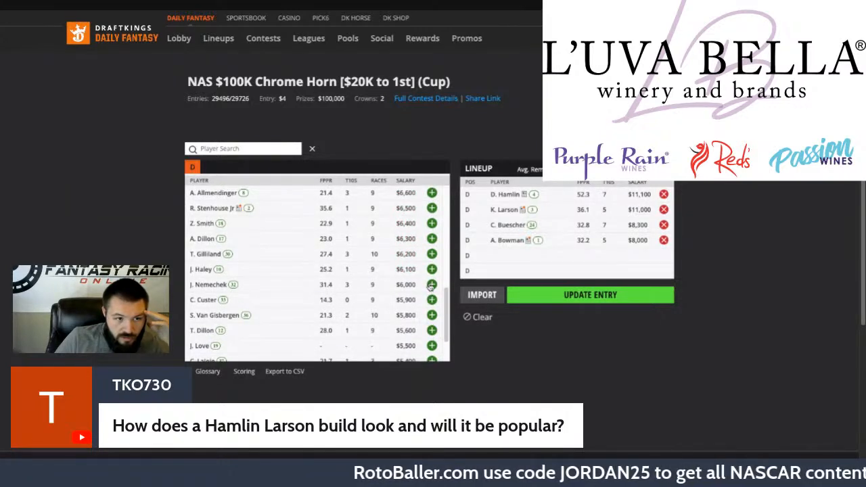
{"action": "left_click", "coordinate": [432, 287]}
{"action": "scroll", "coordinate": [433, 298], "scroll_direction": "down", "scroll_amount": 1}
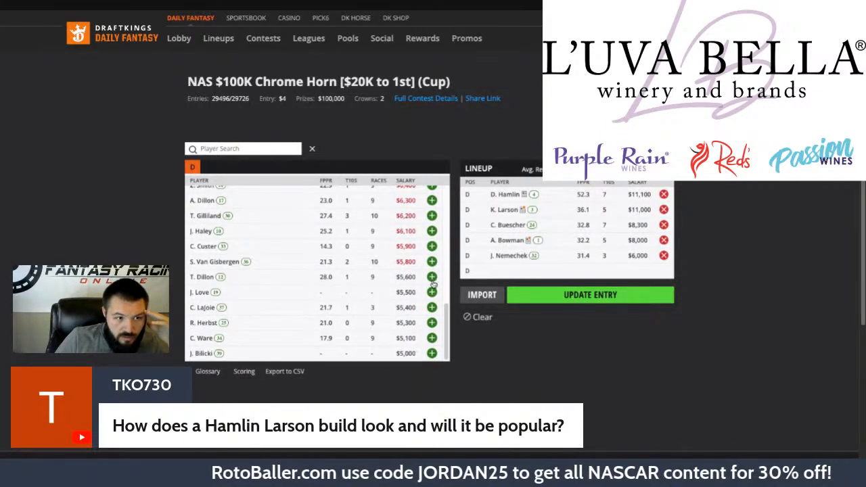
{"action": "left_click", "coordinate": [432, 307]}
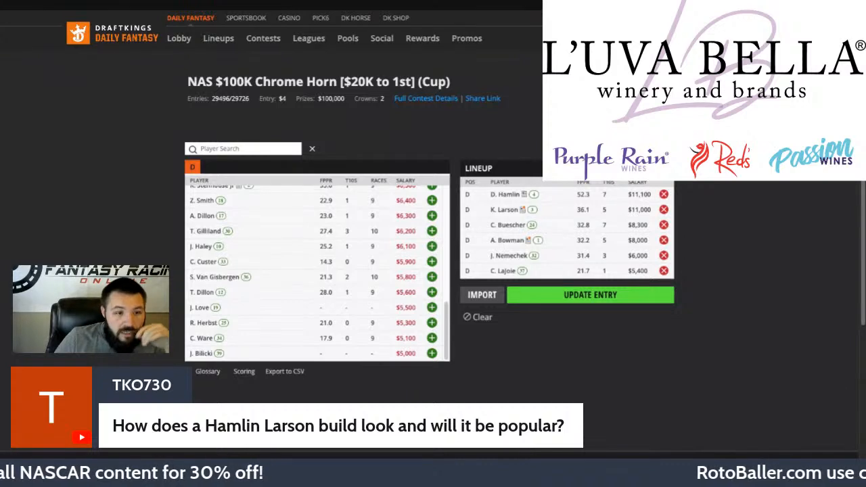
{"action": "left_click", "coordinate": [664, 270]}
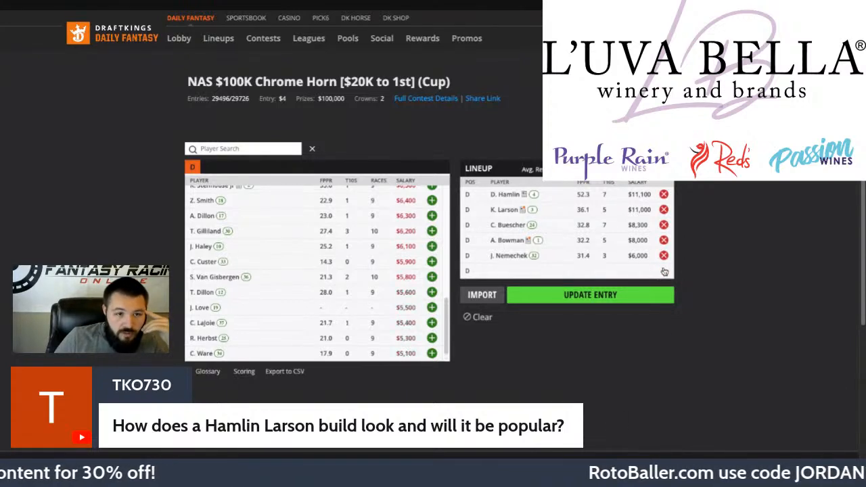
{"action": "left_click", "coordinate": [432, 337]}
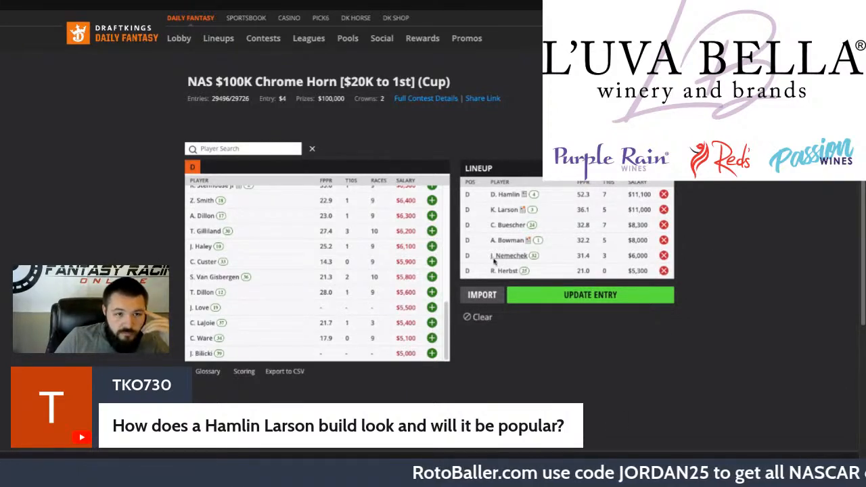
- Replace A. Bowman in the lineup with T. Gibbs at $8,400
{"action": "scroll", "coordinate": [313, 277], "scroll_direction": "up", "scroll_amount": 2}
{"action": "scroll", "coordinate": [313, 276], "scroll_direction": "up", "scroll_amount": 3}
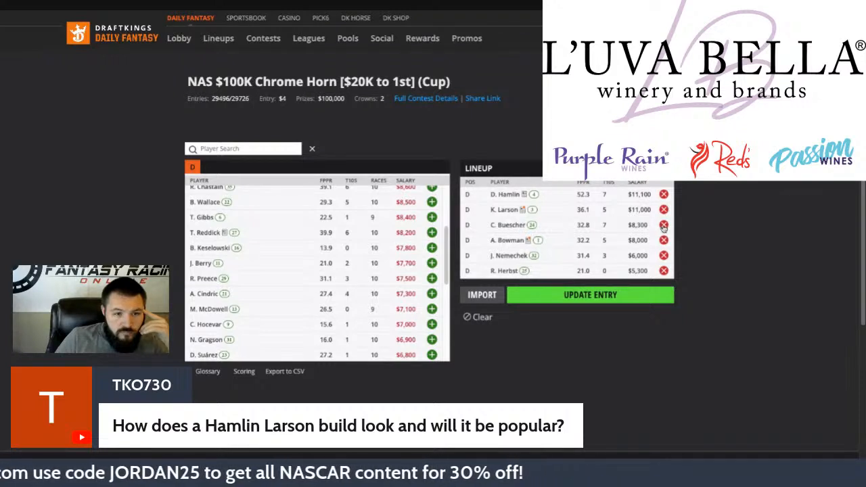
{"action": "scroll", "coordinate": [302, 280], "scroll_direction": "up", "scroll_amount": 3}
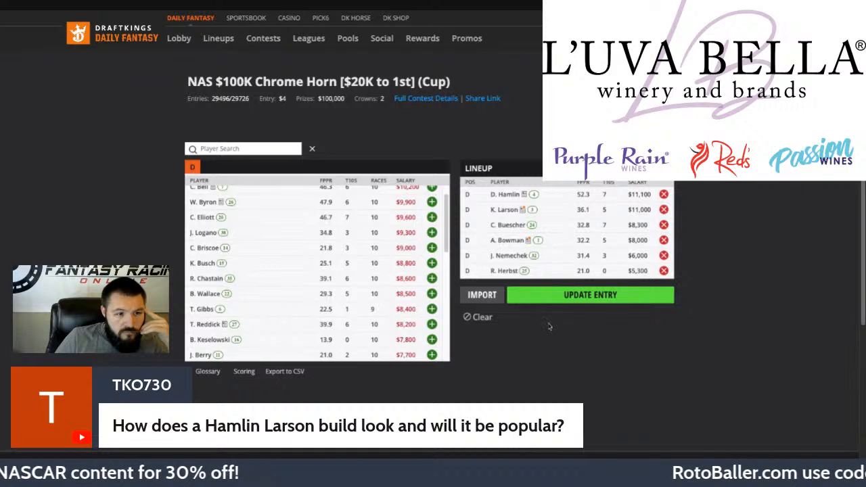
{"action": "left_click", "coordinate": [664, 241]}
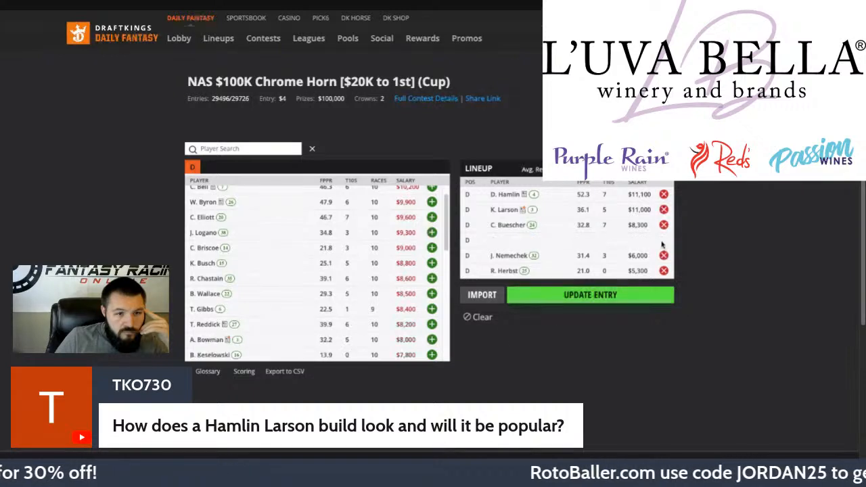
{"action": "left_click", "coordinate": [432, 310]}
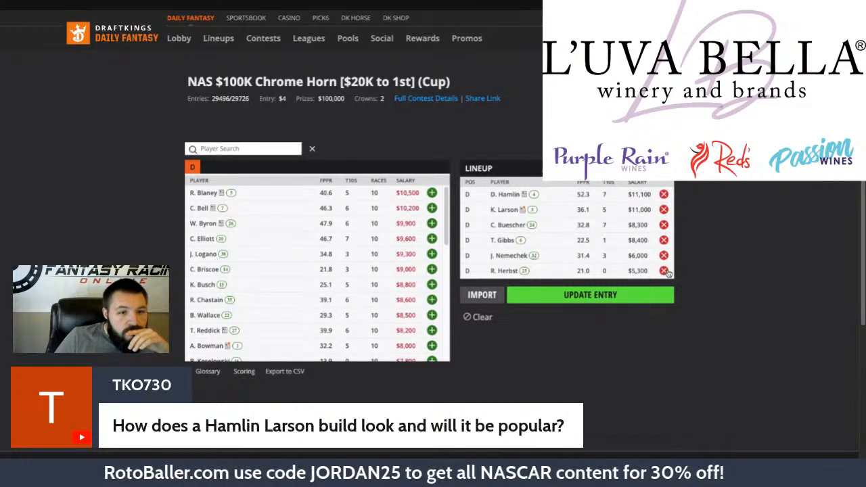
- Replace C. Buescher in the lineup with B. Keselowski at $7,800
{"action": "scroll", "coordinate": [338, 270], "scroll_direction": "down", "scroll_amount": 10}
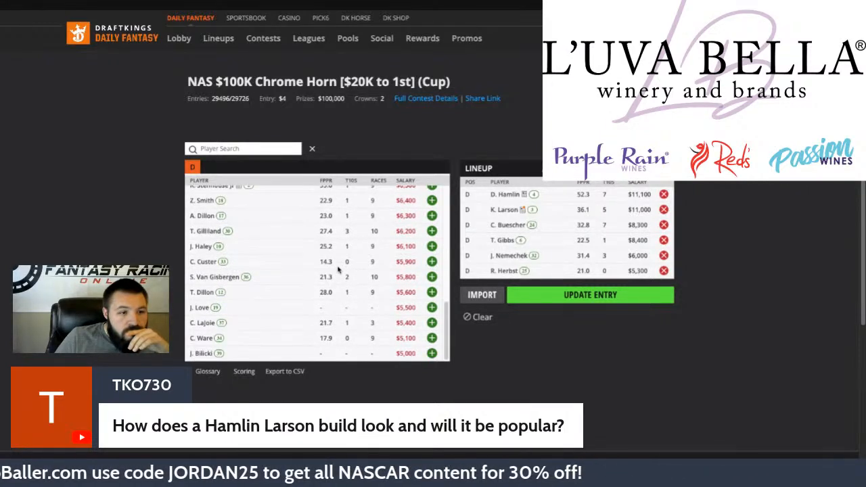
{"action": "left_click", "coordinate": [664, 225]}
{"action": "scroll", "coordinate": [391, 265], "scroll_direction": "up", "scroll_amount": 10}
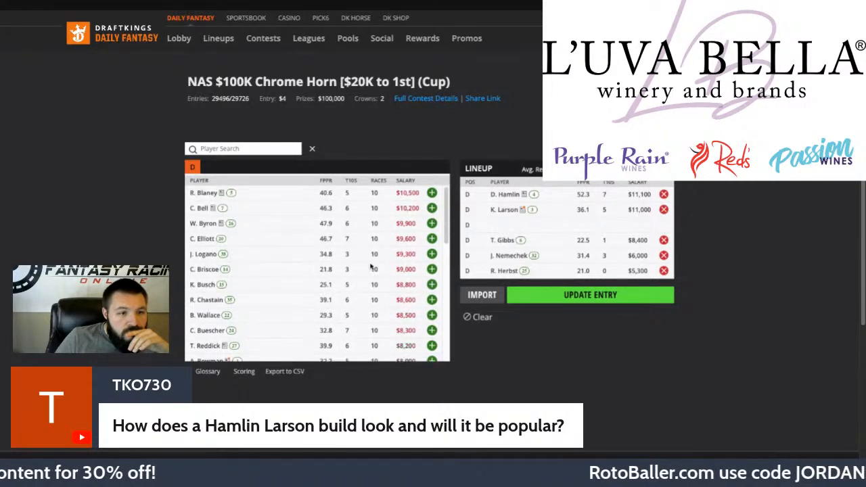
{"action": "scroll", "coordinate": [391, 265], "scroll_direction": "down", "scroll_amount": 2}
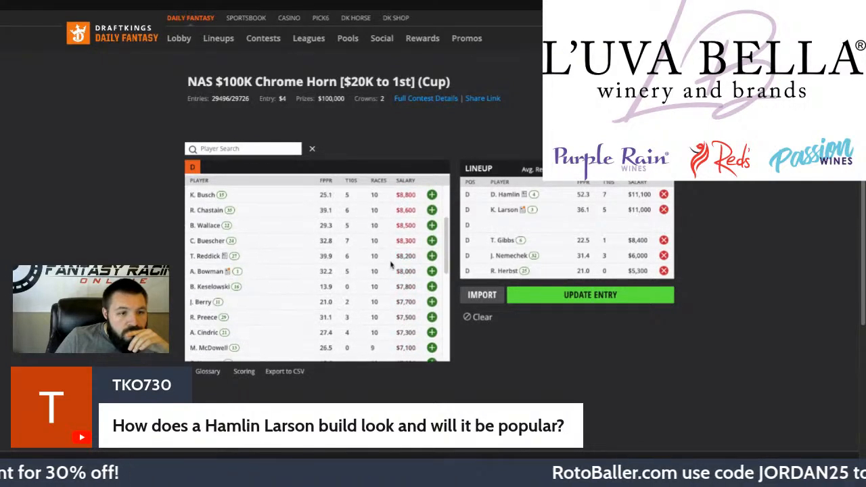
{"action": "left_click", "coordinate": [431, 287]}
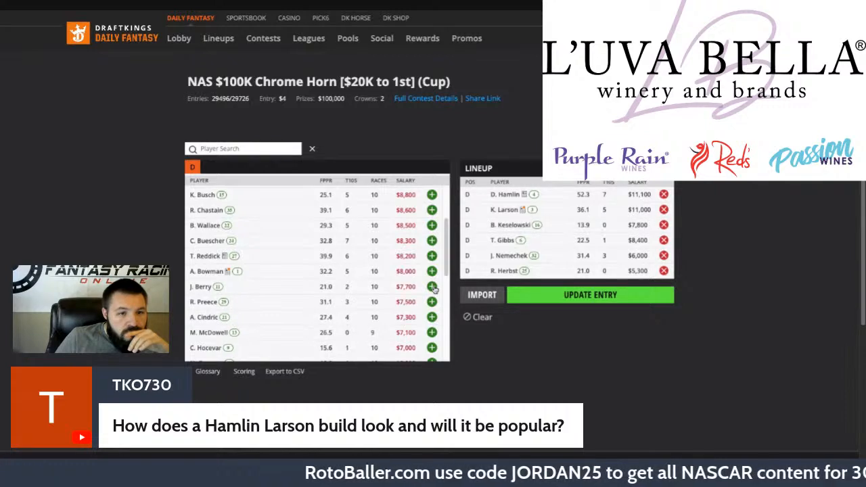
- Replace J. Nemechek in the lineup with Z. Smith at $6,400
{"action": "left_click", "coordinate": [664, 256]}
{"action": "scroll", "coordinate": [352, 295], "scroll_direction": "down", "scroll_amount": 3}
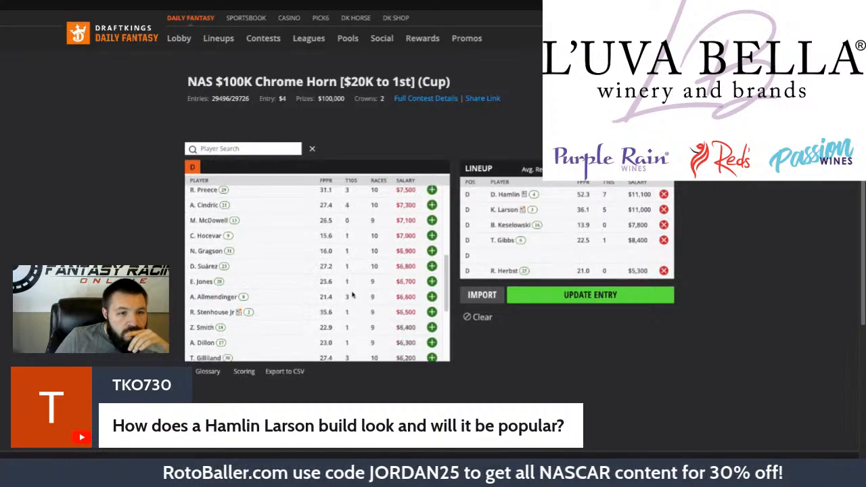
{"action": "scroll", "coordinate": [351, 295], "scroll_direction": "down", "scroll_amount": 2}
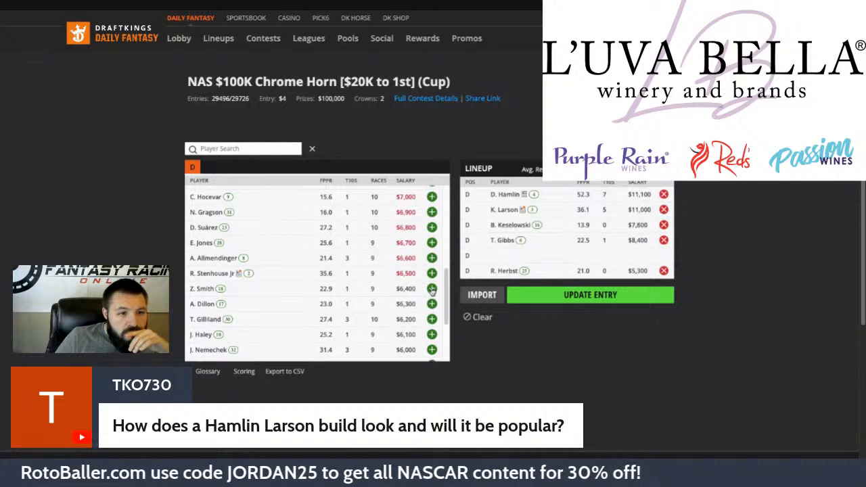
{"action": "left_click", "coordinate": [432, 289]}
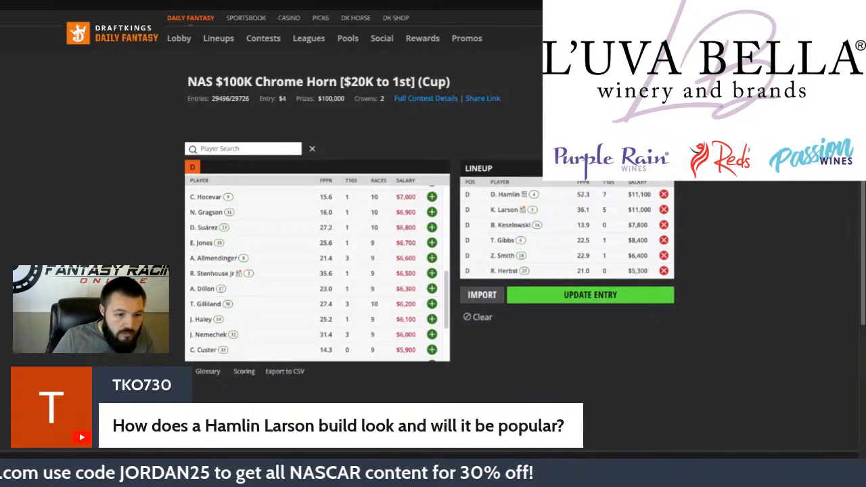
- Replace T. Gibbs in the lineup with C. Buescher at $8,300 and submit the updated entry
{"action": "left_click", "coordinate": [664, 242]}
{"action": "scroll", "coordinate": [425, 238], "scroll_direction": "up", "scroll_amount": 2}
{"action": "scroll", "coordinate": [424, 238], "scroll_direction": "up", "scroll_amount": 2}
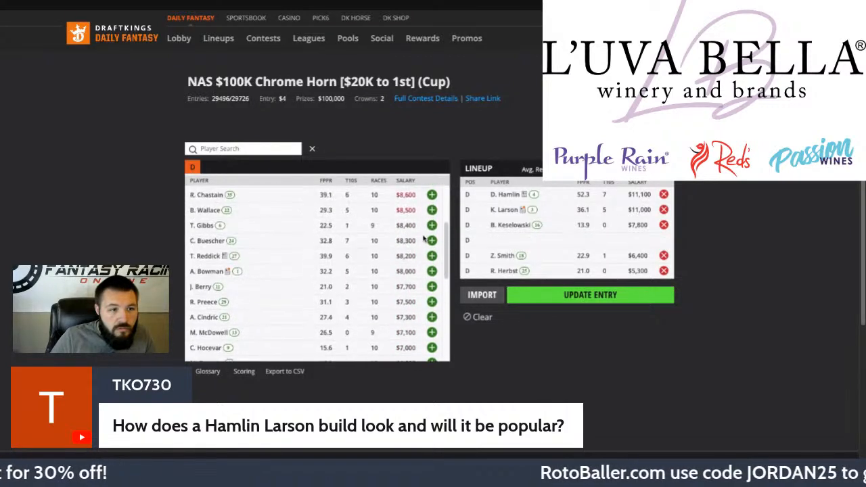
{"action": "left_click", "coordinate": [431, 241]}
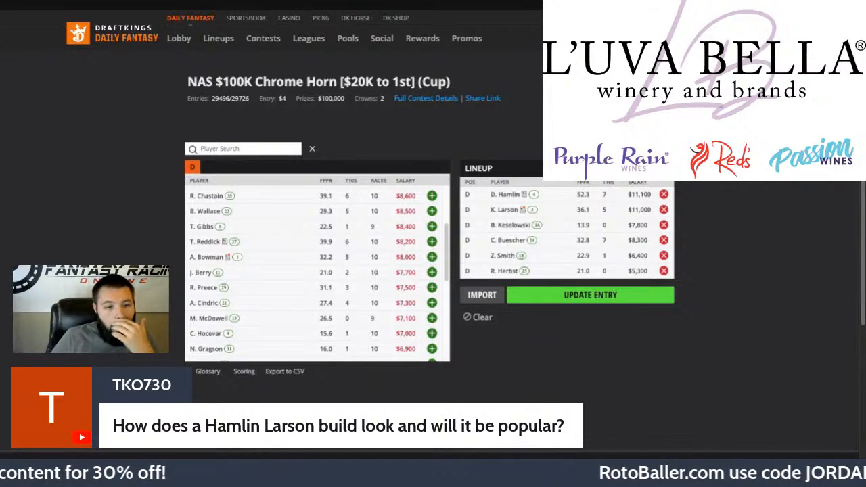
{"action": "left_click", "coordinate": [593, 295]}
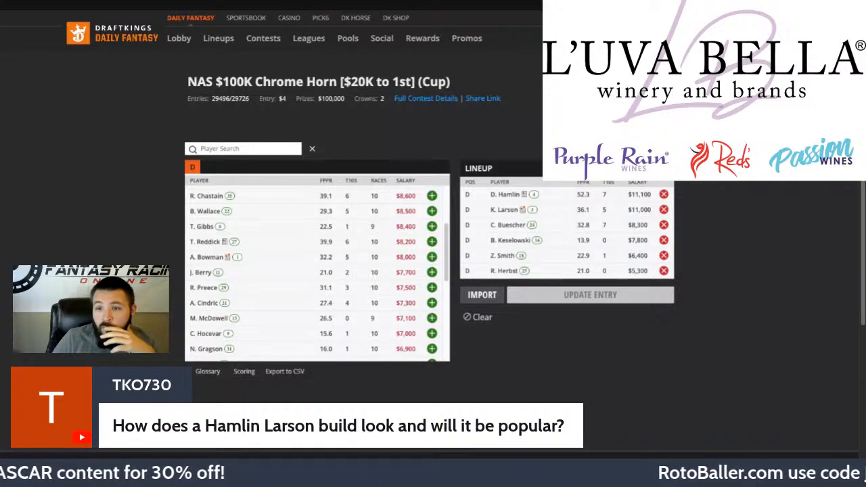
- Return to the upcoming contests and start drafting the first undrafted NAS $100K Chrome Horn entry
{"action": "key", "text": "alt+Left"}
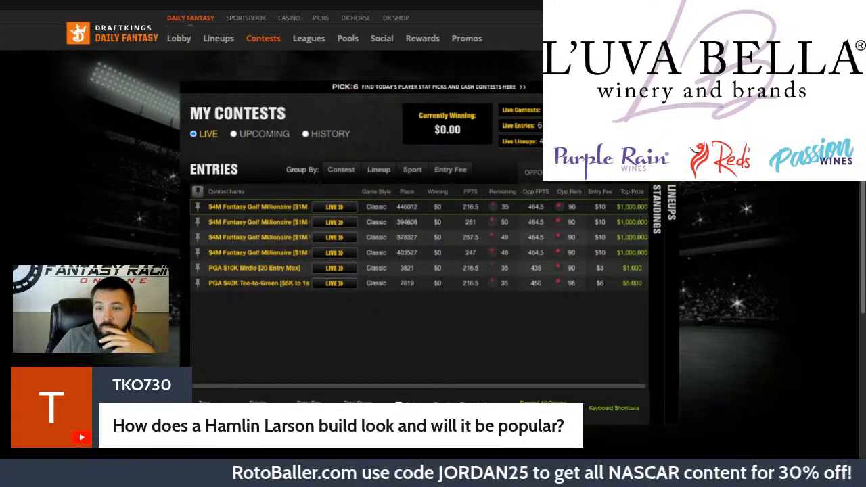
{"action": "scroll", "coordinate": [256, 193], "scroll_direction": "up", "scroll_amount": 1}
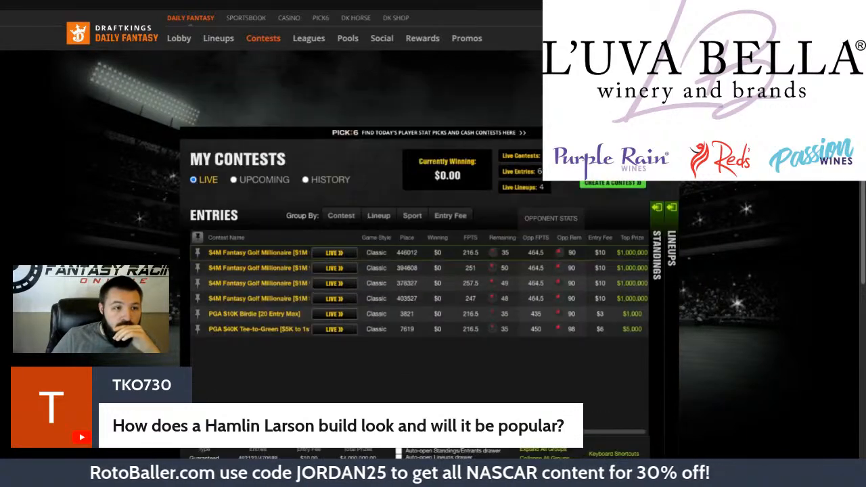
{"action": "left_click", "coordinate": [261, 180]}
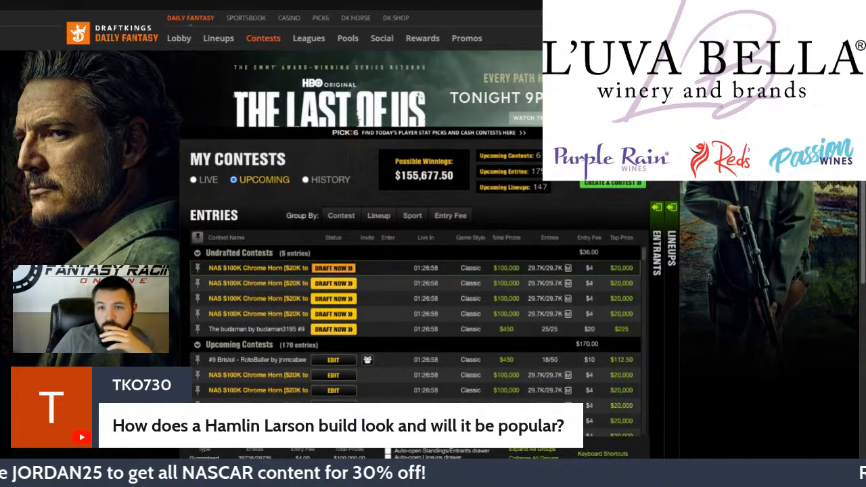
{"action": "left_click", "coordinate": [334, 268]}
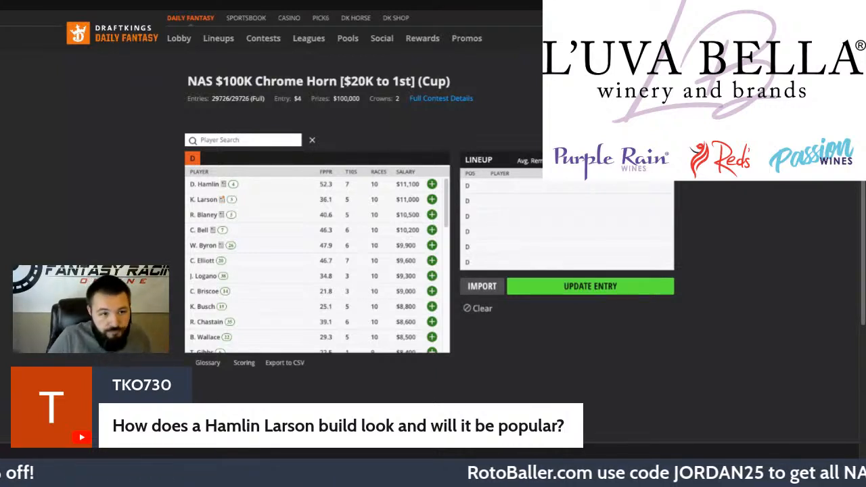
- Add D. Hamlin at $11,100, T. Gibbs at $8,400 and C. Buescher at $8,300 to the empty lineup
{"action": "left_click", "coordinate": [431, 184]}
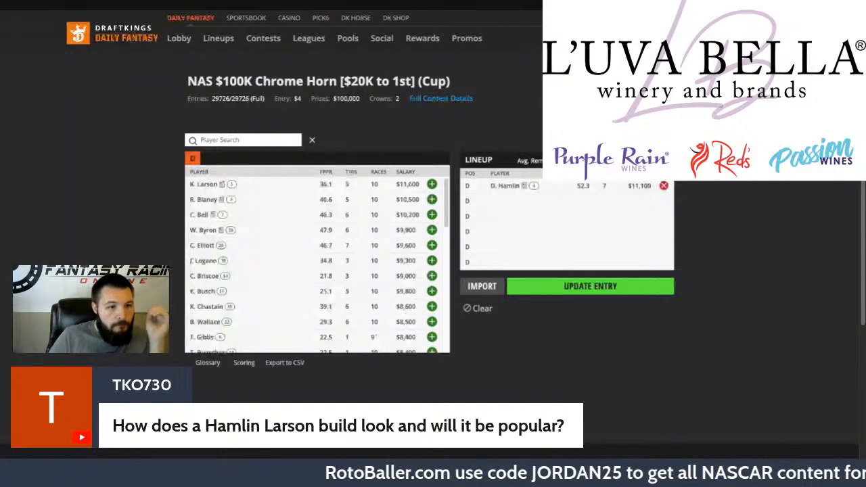
{"action": "scroll", "coordinate": [433, 325], "scroll_direction": "down", "scroll_amount": 1}
{"action": "left_click", "coordinate": [432, 320]}
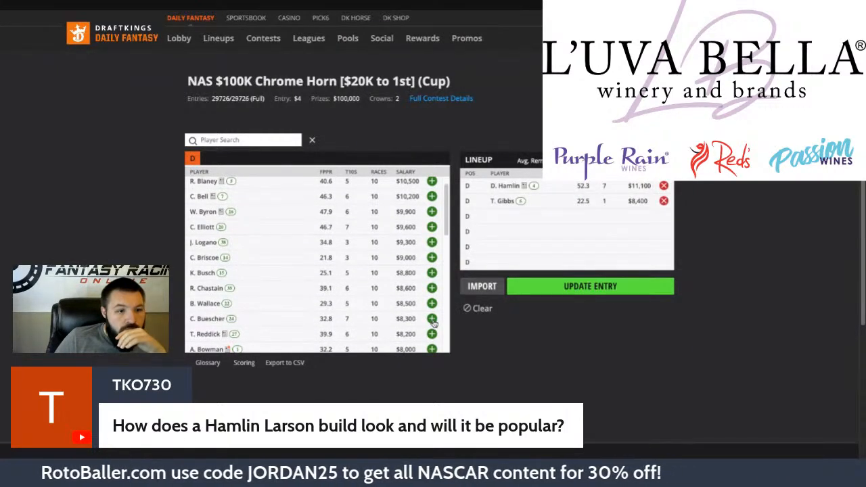
{"action": "left_click", "coordinate": [432, 318]}
- Add R. Preece at $7,500 and J. Nemechek at $6,000 to the Hamlin lineup
{"action": "scroll", "coordinate": [426, 280], "scroll_direction": "down", "scroll_amount": 2}
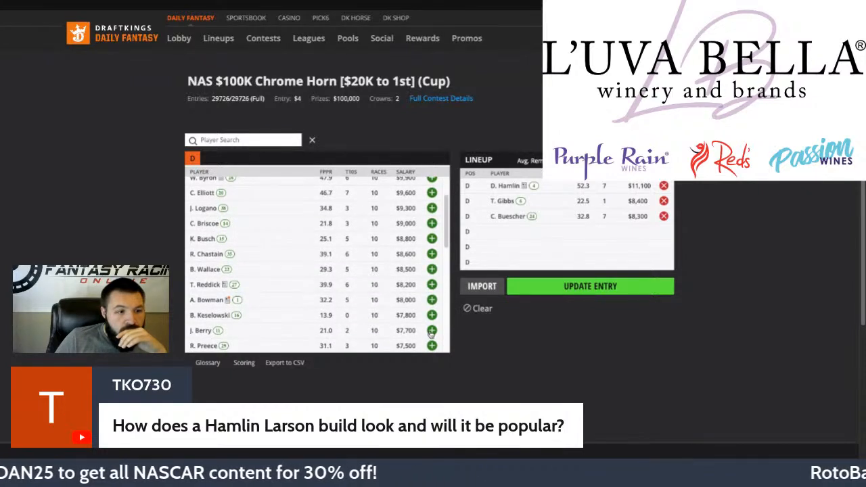
{"action": "scroll", "coordinate": [431, 335], "scroll_direction": "down", "scroll_amount": 1}
{"action": "scroll", "coordinate": [430, 334], "scroll_direction": "down", "scroll_amount": 3}
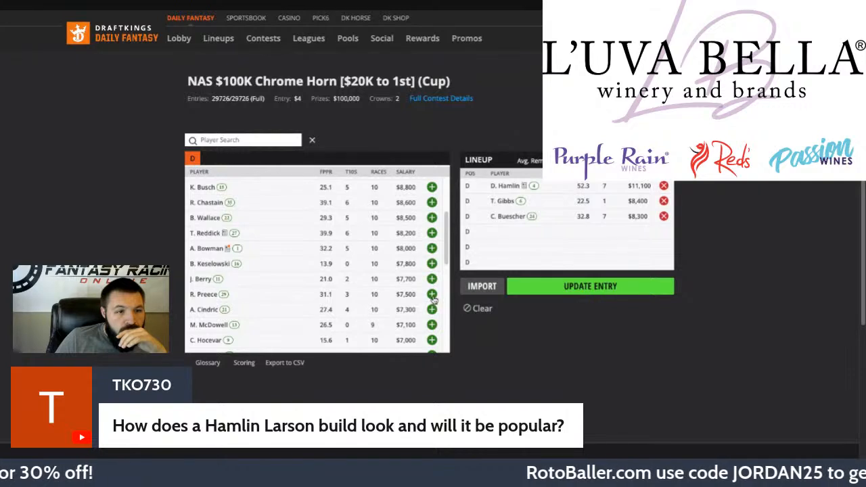
{"action": "left_click", "coordinate": [432, 295]}
{"action": "scroll", "coordinate": [430, 303], "scroll_direction": "down", "scroll_amount": 2}
{"action": "scroll", "coordinate": [431, 304], "scroll_direction": "down", "scroll_amount": 2}
{"action": "scroll", "coordinate": [433, 301], "scroll_direction": "down", "scroll_amount": 2}
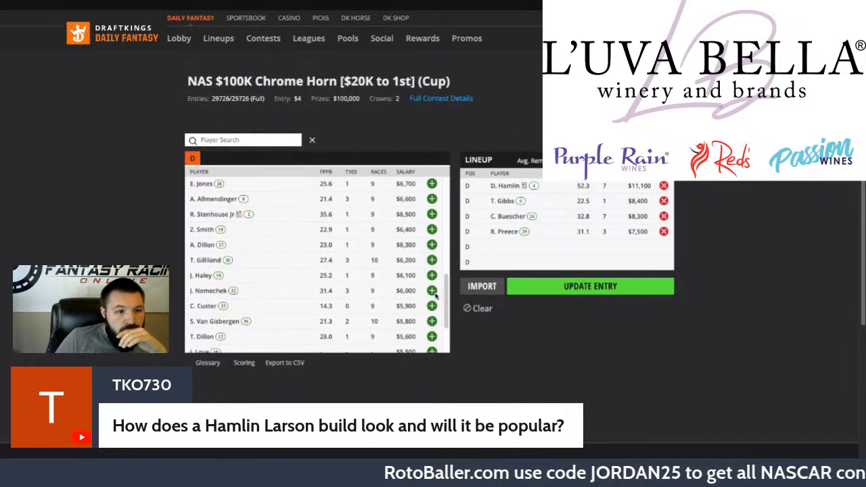
{"action": "left_click", "coordinate": [432, 292]}
{"action": "scroll", "coordinate": [411, 271], "scroll_direction": "up", "scroll_amount": 10}
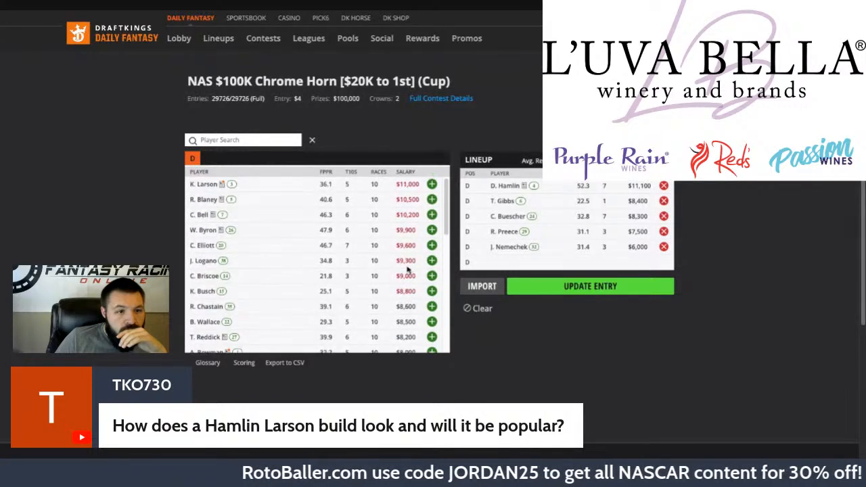
- Replace J. Nemechek in the Hamlin lineup with R. Herbst at $5,300
{"action": "left_click", "coordinate": [663, 246]}
{"action": "scroll", "coordinate": [474, 284], "scroll_direction": "down", "scroll_amount": 3}
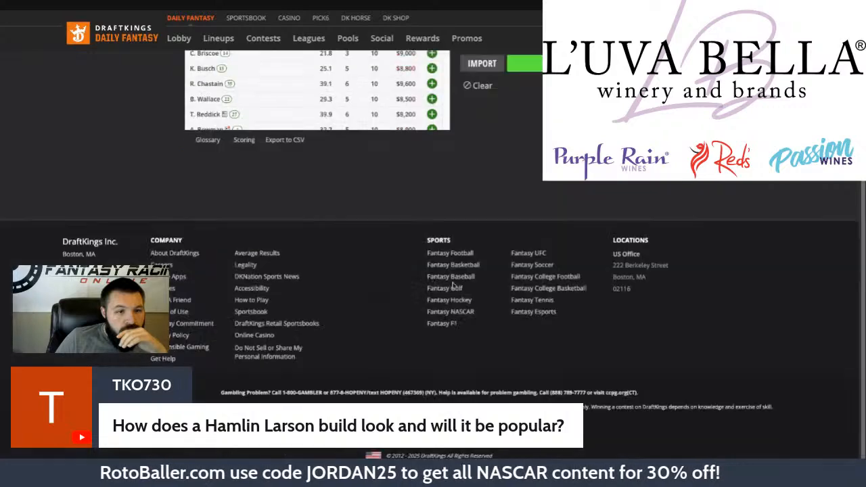
{"action": "scroll", "coordinate": [436, 237], "scroll_direction": "up", "scroll_amount": 2}
{"action": "scroll", "coordinate": [437, 237], "scroll_direction": "down", "scroll_amount": 10}
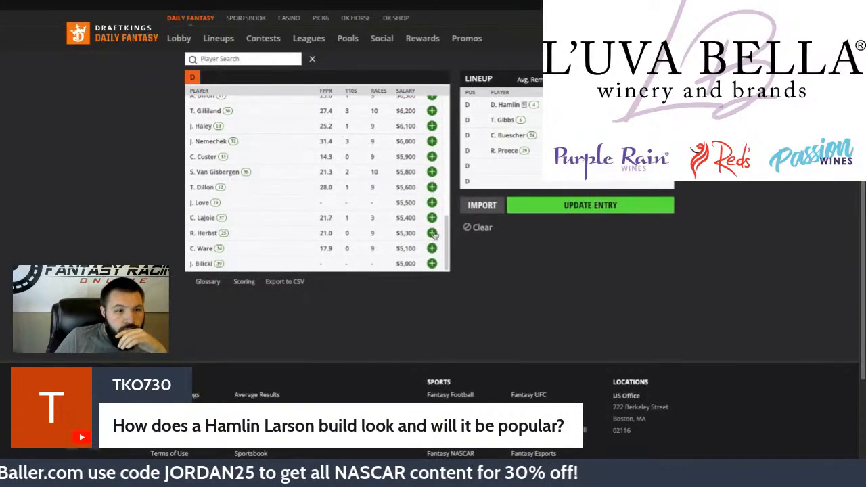
{"action": "left_click", "coordinate": [431, 233]}
{"action": "scroll", "coordinate": [523, 272], "scroll_direction": "up", "scroll_amount": 2}
{"action": "scroll", "coordinate": [350, 277], "scroll_direction": "up", "scroll_amount": 10}
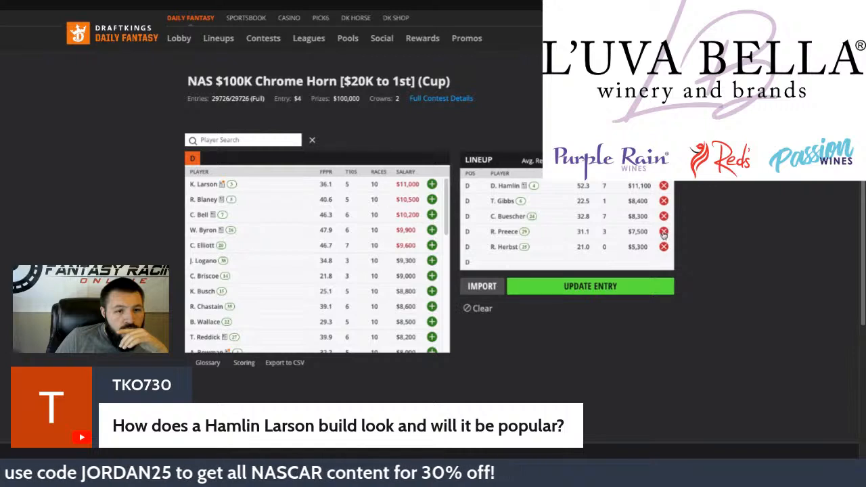
- Replace R. Preece in the lineup with N. Gragson at $6,900
{"action": "left_click", "coordinate": [664, 232]}
{"action": "scroll", "coordinate": [353, 276], "scroll_direction": "down", "scroll_amount": 5}
{"action": "scroll", "coordinate": [351, 274], "scroll_direction": "down", "scroll_amount": 1}
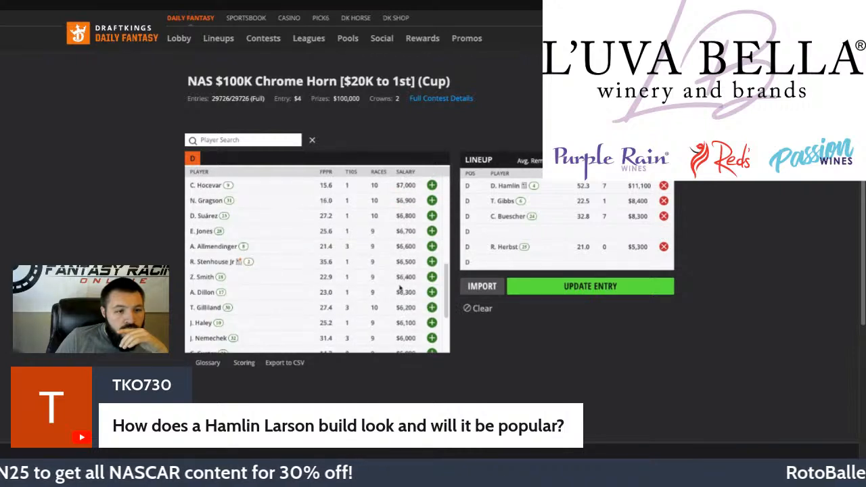
{"action": "left_click", "coordinate": [432, 201]}
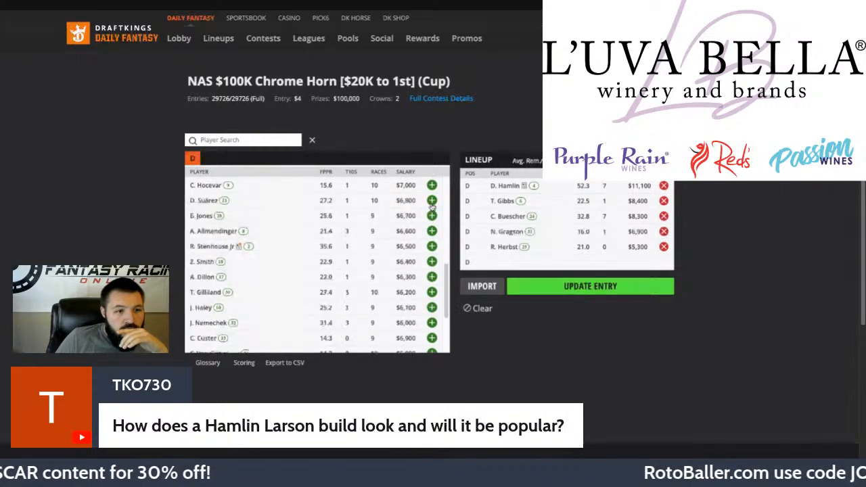
{"action": "scroll", "coordinate": [326, 246], "scroll_direction": "up", "scroll_amount": 5}
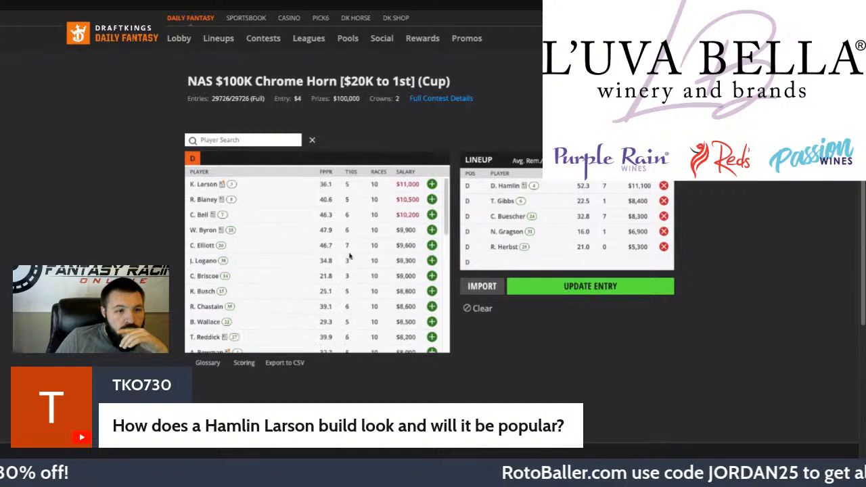
- Replace C. Buescher in the Hamlin and Gibbs lineup with B. Keselowski at $7,800
{"action": "left_click", "coordinate": [664, 217]}
{"action": "scroll", "coordinate": [440, 283], "scroll_direction": "down", "scroll_amount": 5}
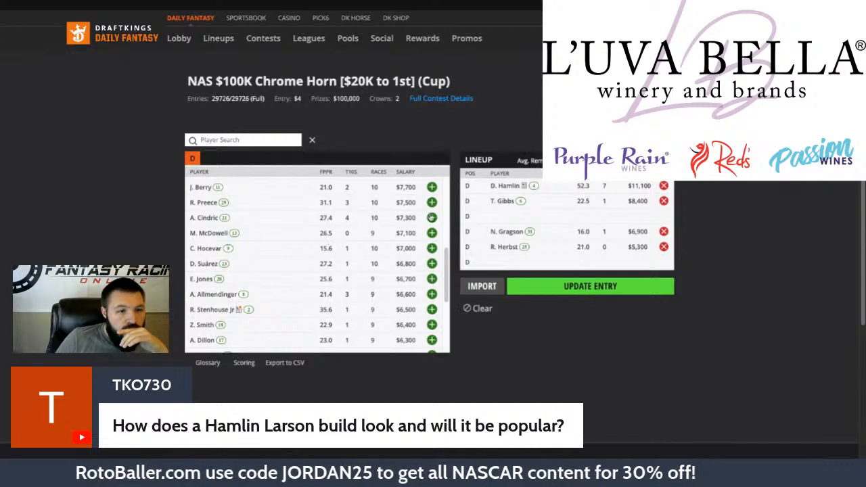
{"action": "scroll", "coordinate": [433, 218], "scroll_direction": "up", "scroll_amount": 1}
{"action": "left_click", "coordinate": [432, 182]}
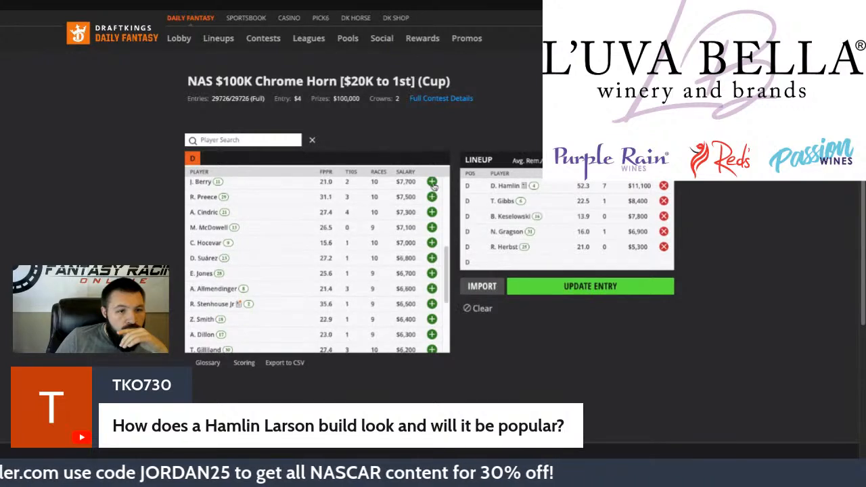
- Fill the last lineup spot with R. Blaney at $10,500 and submit the entry
{"action": "scroll", "coordinate": [420, 212], "scroll_direction": "up", "scroll_amount": 5}
{"action": "left_click", "coordinate": [432, 199]}
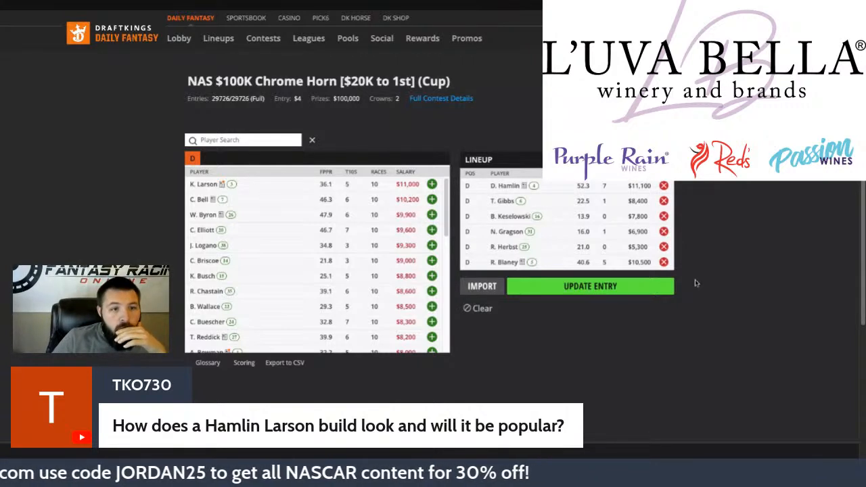
{"action": "left_click", "coordinate": [593, 289]}
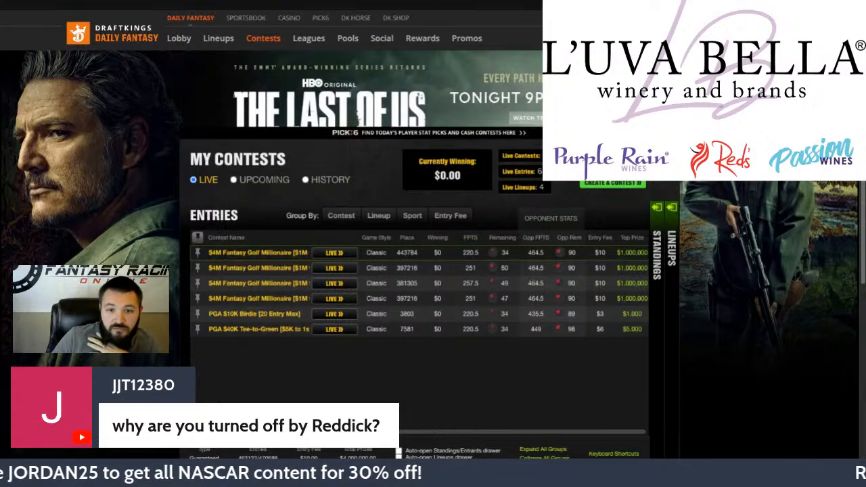
- Open the next undrafted NAS $100K Chrome Horn entry from the upcoming contests and look through its driver pool
{"action": "left_click", "coordinate": [254, 180]}
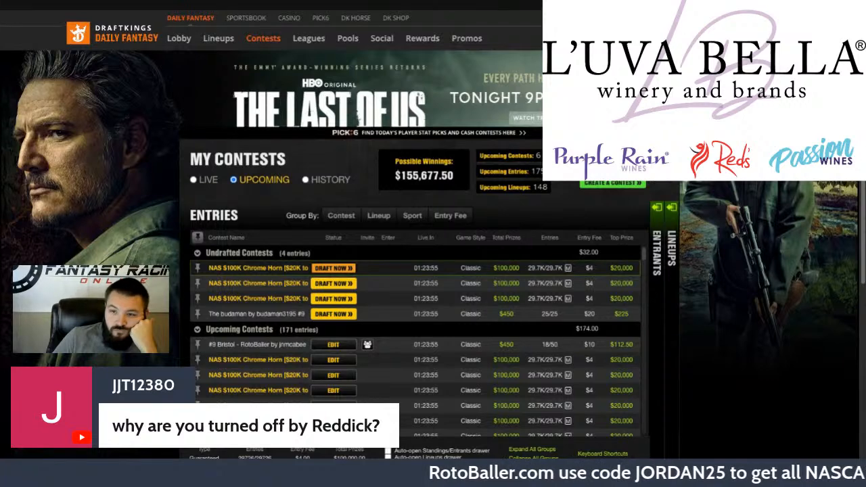
{"action": "left_click", "coordinate": [334, 269]}
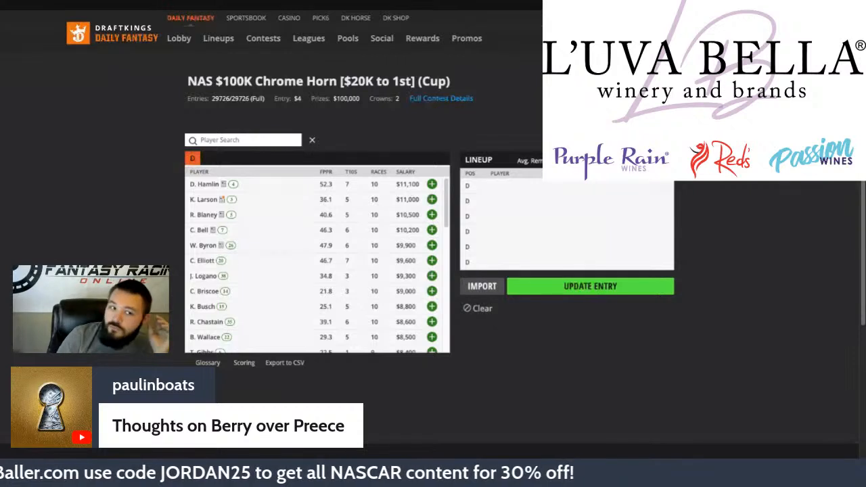
{"action": "scroll", "coordinate": [390, 270], "scroll_direction": "down", "scroll_amount": 3}
{"action": "scroll", "coordinate": [390, 271], "scroll_direction": "down", "scroll_amount": 2}
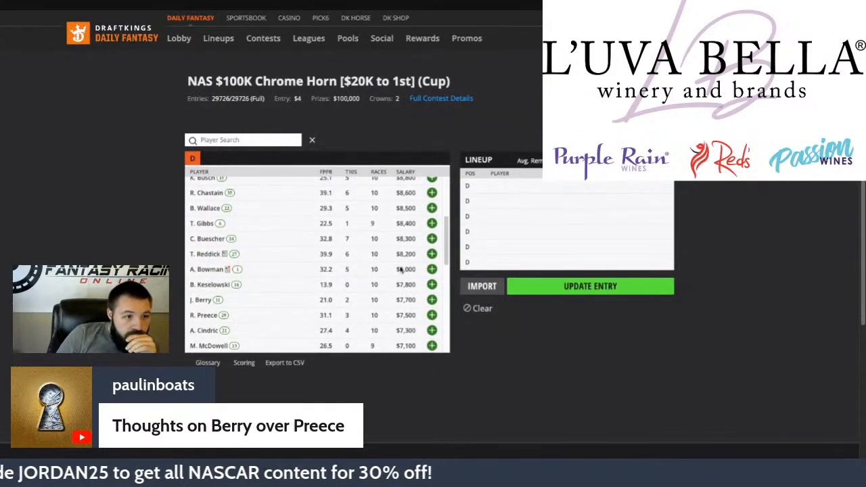
{"action": "scroll", "coordinate": [411, 257], "scroll_direction": "down", "scroll_amount": 1}
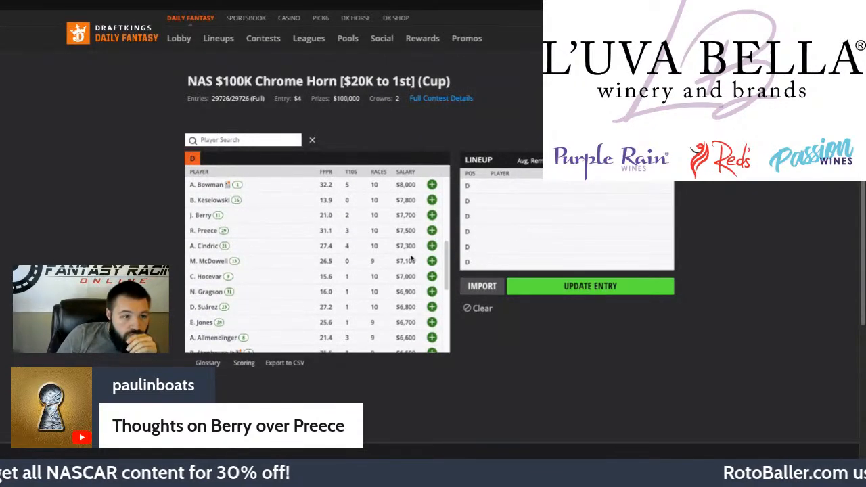
{"action": "scroll", "coordinate": [414, 260], "scroll_direction": "down", "scroll_amount": 3}
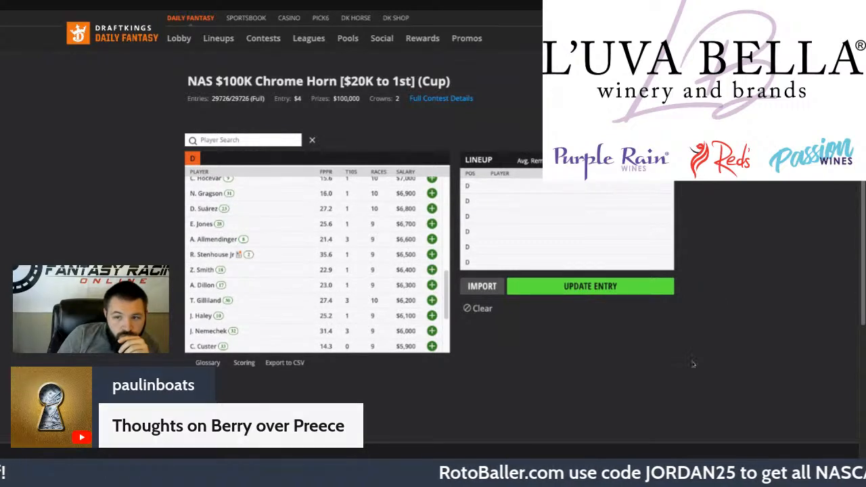
{"action": "scroll", "coordinate": [318, 264], "scroll_direction": "up", "scroll_amount": 5}
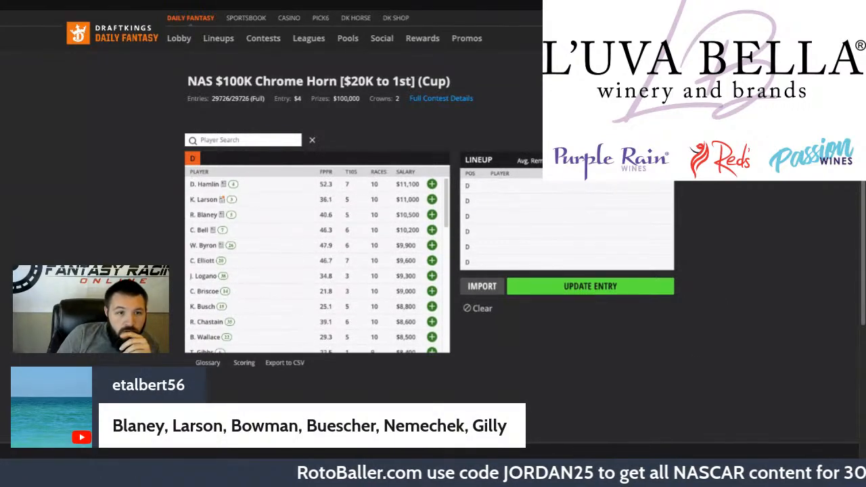
- Add K. Larson at $11,000, R. Blaney at $10,500, A. Bowman at $8,000 and C. Buescher at $8,300 to the lineup
{"action": "left_click", "coordinate": [431, 199]}
{"action": "left_click", "coordinate": [432, 199]}
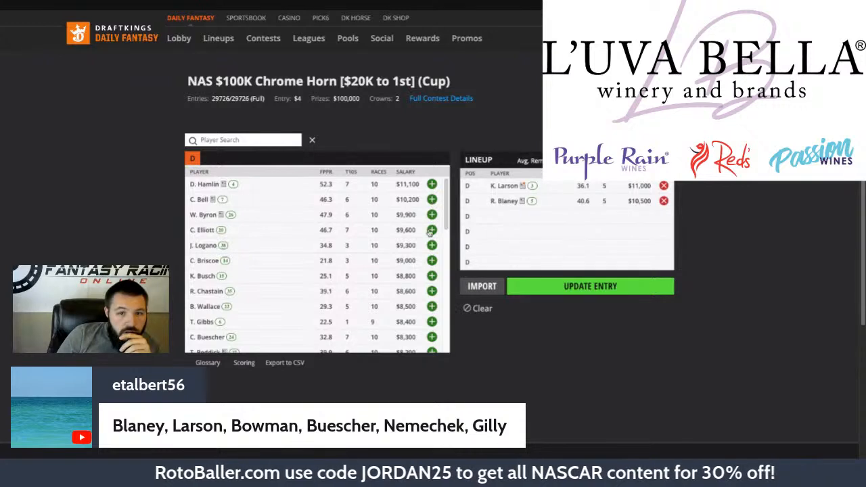
{"action": "scroll", "coordinate": [429, 285], "scroll_direction": "down", "scroll_amount": 3}
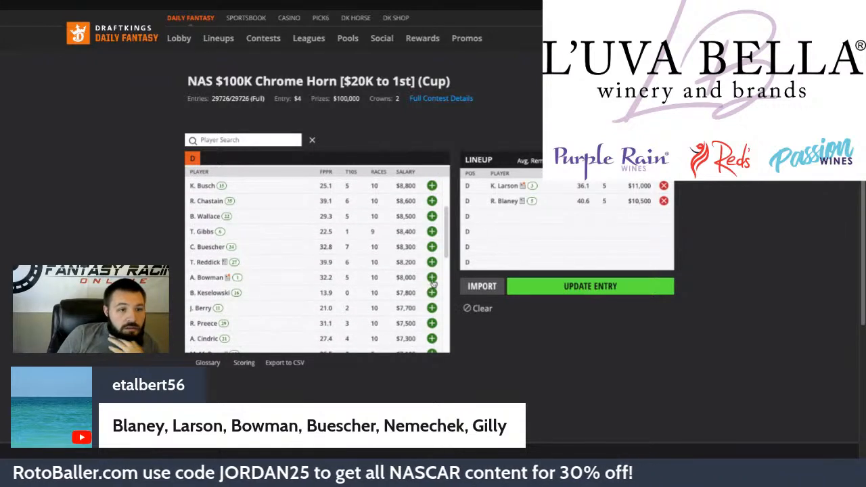
{"action": "left_click", "coordinate": [431, 278]}
{"action": "left_click", "coordinate": [432, 248]}
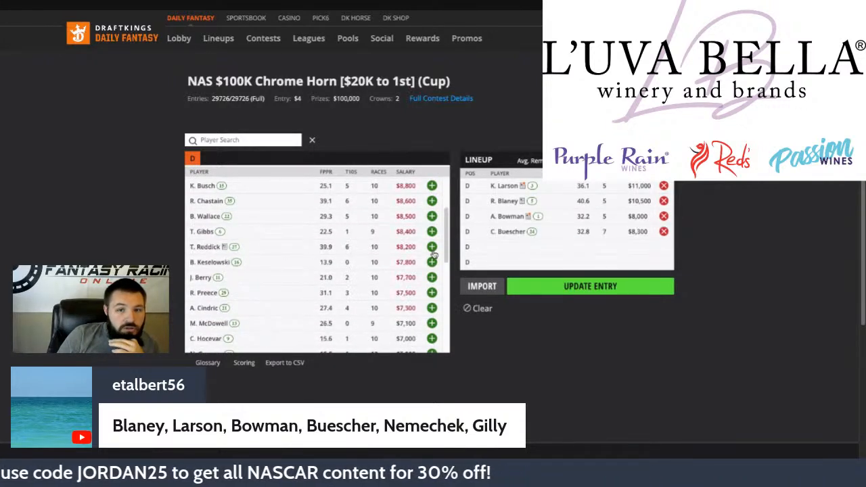
- Fill the last two lineup spots with T. Gilliland at $6,200 and J. Nemechek at $6,000
{"action": "scroll", "coordinate": [432, 270], "scroll_direction": "down", "scroll_amount": 5}
{"action": "scroll", "coordinate": [432, 270], "scroll_direction": "up", "scroll_amount": 1}
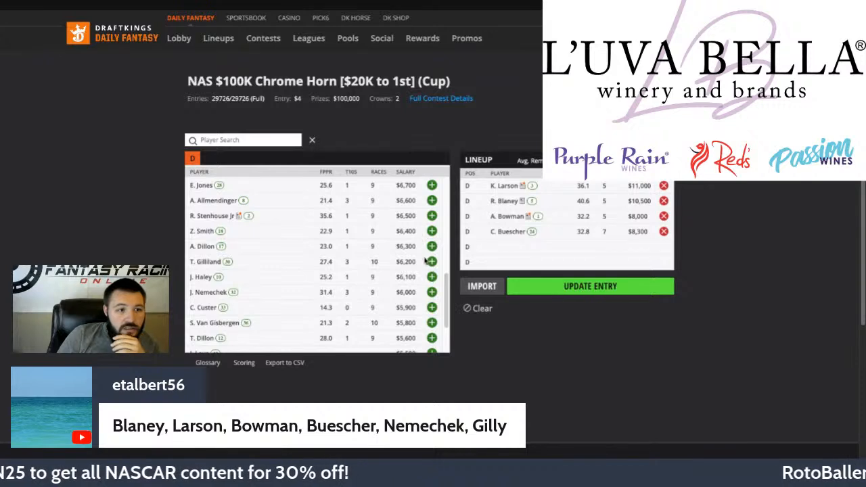
{"action": "left_click", "coordinate": [432, 262]}
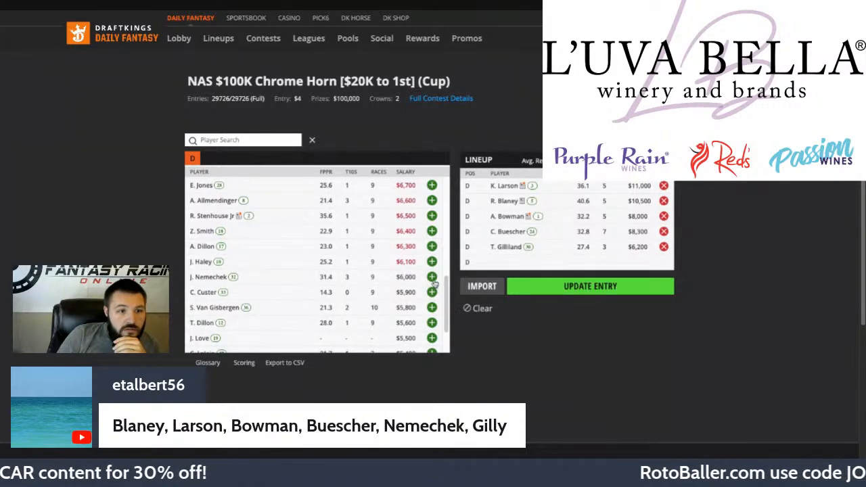
{"action": "left_click", "coordinate": [431, 280]}
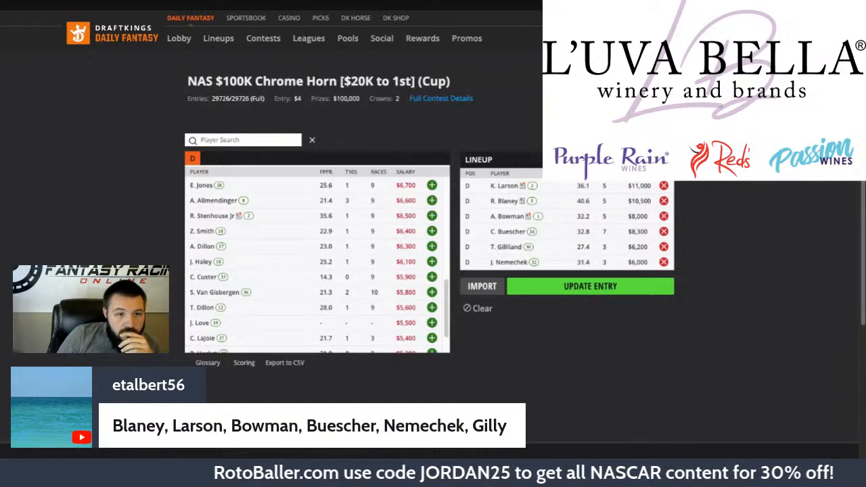
- Replace R. Blaney in the lineup with C. Bell at $10,200
{"action": "scroll", "coordinate": [317, 260], "scroll_direction": "up", "scroll_amount": 5}
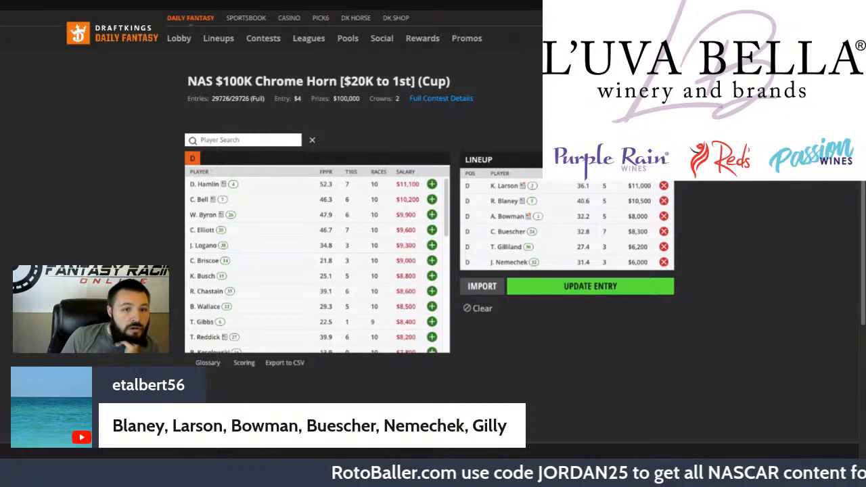
{"action": "scroll", "coordinate": [342, 264], "scroll_direction": "down", "scroll_amount": 5}
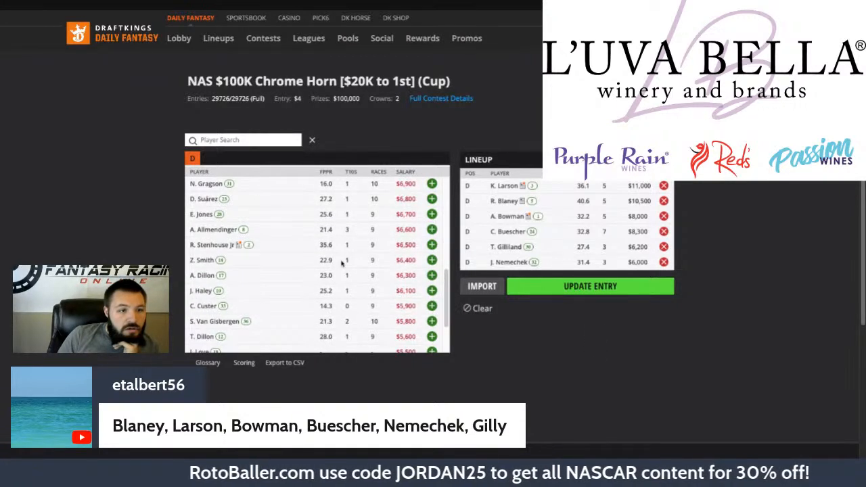
{"action": "scroll", "coordinate": [343, 263], "scroll_direction": "up", "scroll_amount": 5}
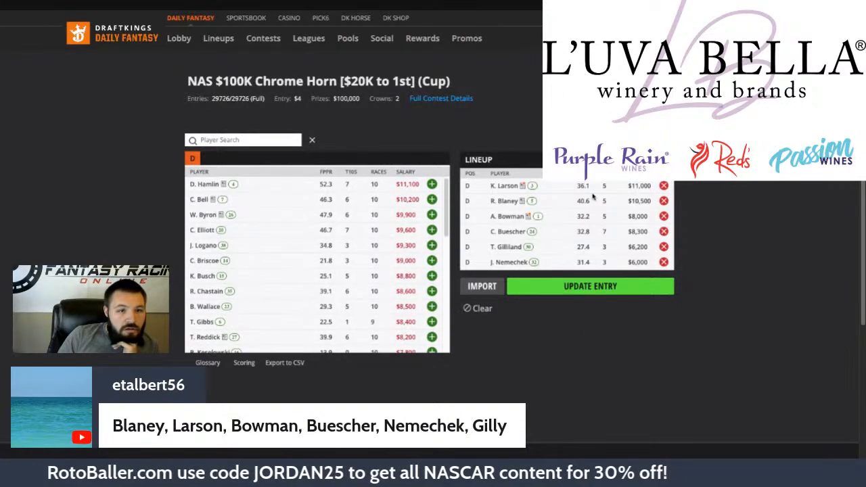
{"action": "left_click", "coordinate": [664, 201]}
{"action": "left_click", "coordinate": [432, 214]}
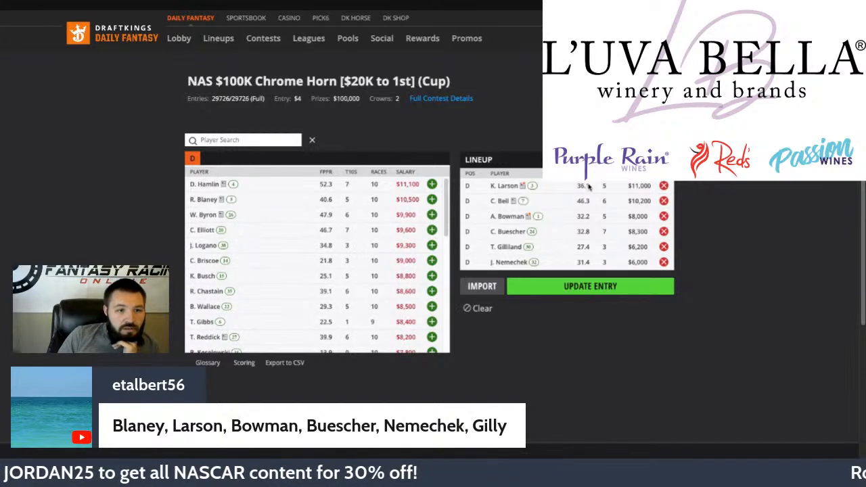
- Replace T. Gilliland in the lineup with Z. Smith at $6,400
{"action": "left_click", "coordinate": [664, 247]}
{"action": "scroll", "coordinate": [348, 251], "scroll_direction": "down", "scroll_amount": 4}
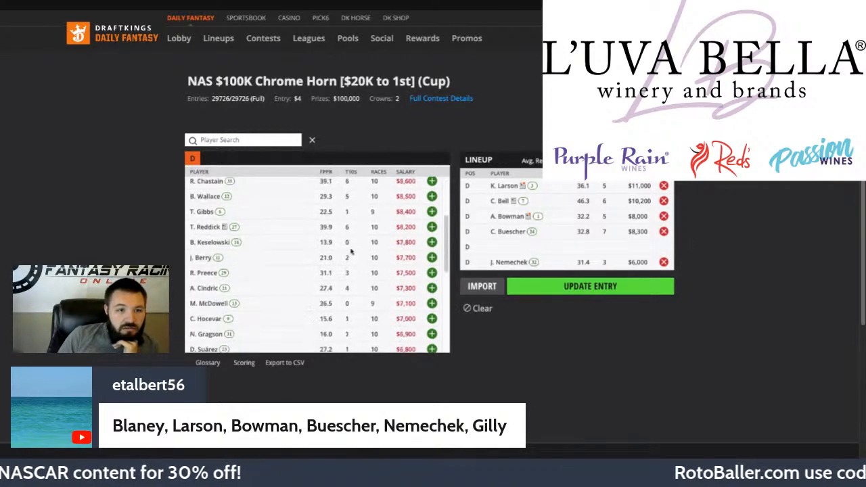
{"action": "scroll", "coordinate": [380, 255], "scroll_direction": "down", "scroll_amount": 3}
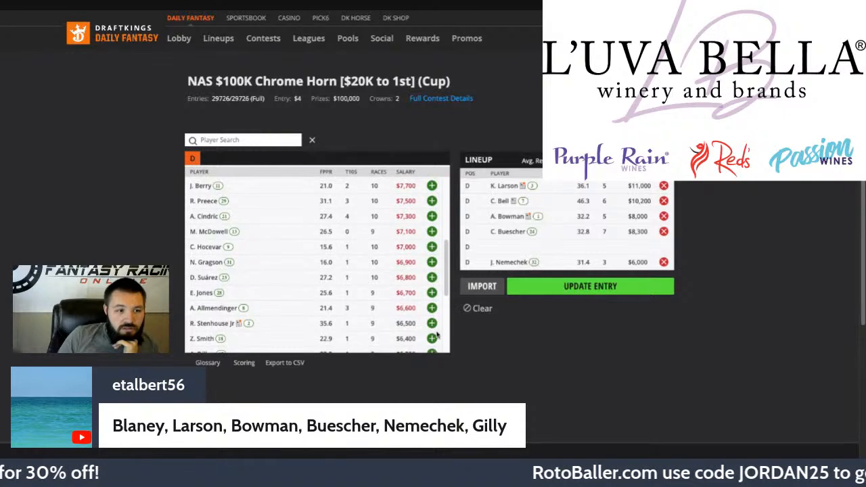
{"action": "left_click", "coordinate": [432, 340]}
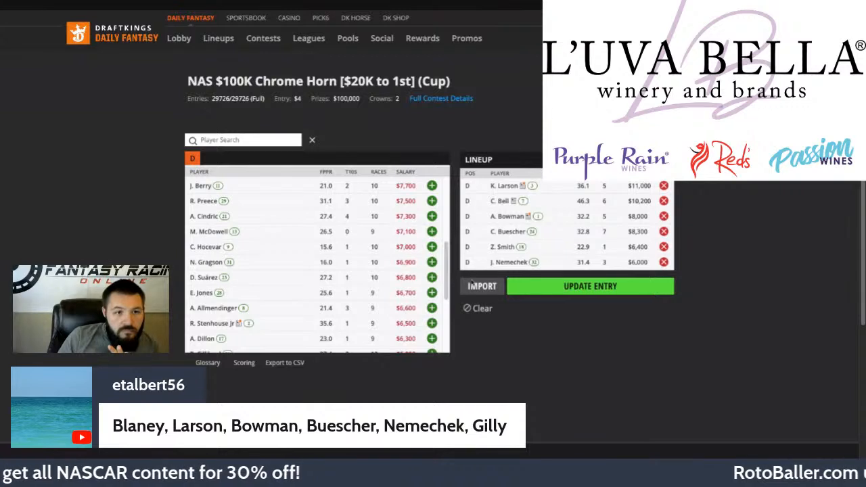
- Look through the driver pool and swap C. Buescher in the lineup for T. Gibbs at $8,400
{"action": "scroll", "coordinate": [403, 289], "scroll_direction": "up", "scroll_amount": 5}
{"action": "scroll", "coordinate": [400, 290], "scroll_direction": "down", "scroll_amount": 6}
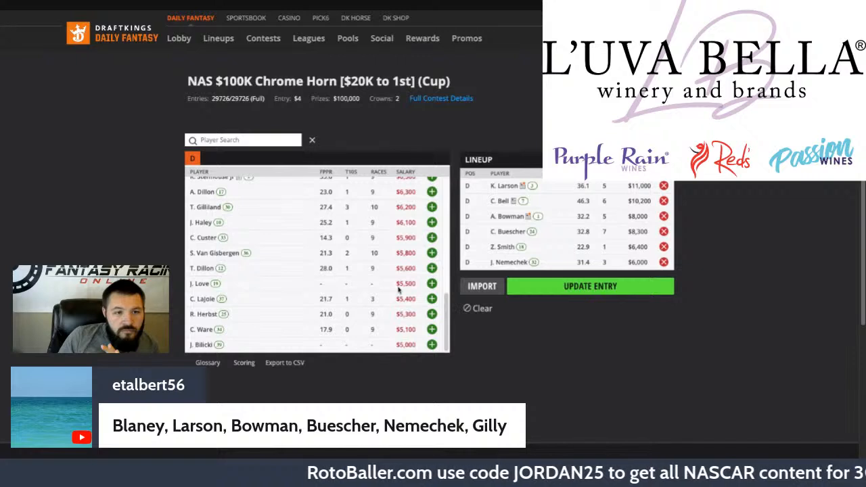
{"action": "scroll", "coordinate": [398, 290], "scroll_direction": "up", "scroll_amount": 1}
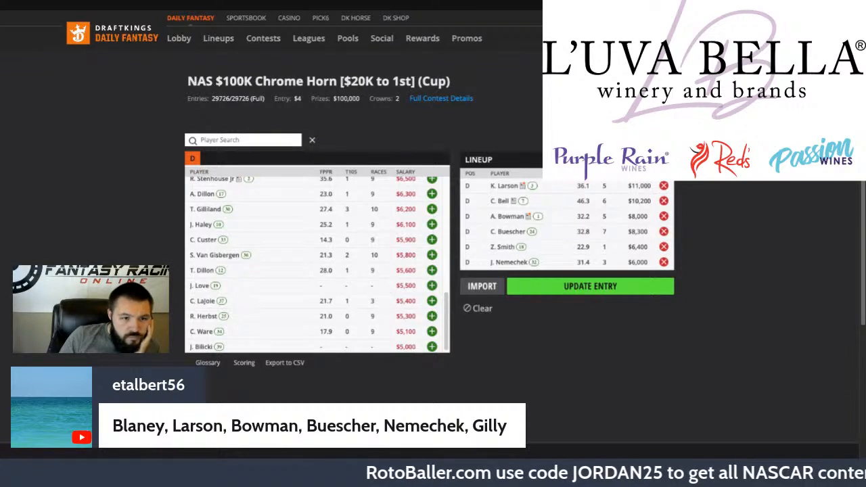
{"action": "scroll", "coordinate": [387, 302], "scroll_direction": "up", "scroll_amount": 5}
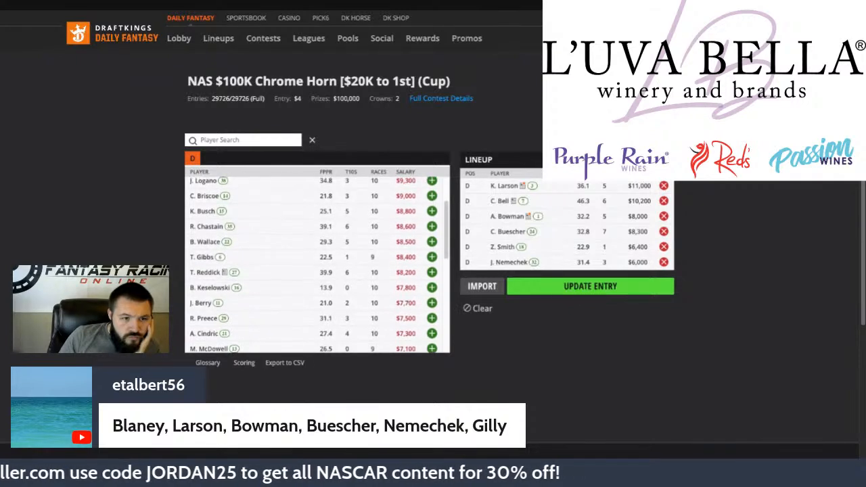
{"action": "scroll", "coordinate": [318, 264], "scroll_direction": "up", "scroll_amount": 1}
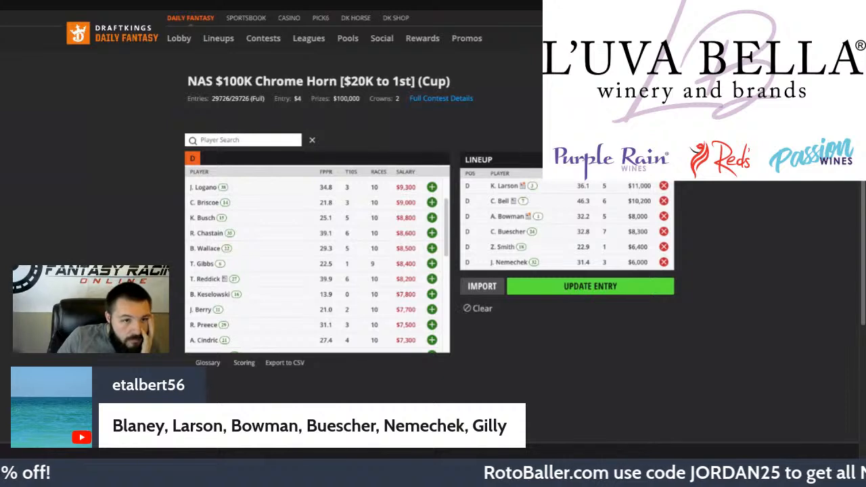
{"action": "left_click", "coordinate": [664, 232]}
{"action": "scroll", "coordinate": [406, 284], "scroll_direction": "up", "scroll_amount": 2}
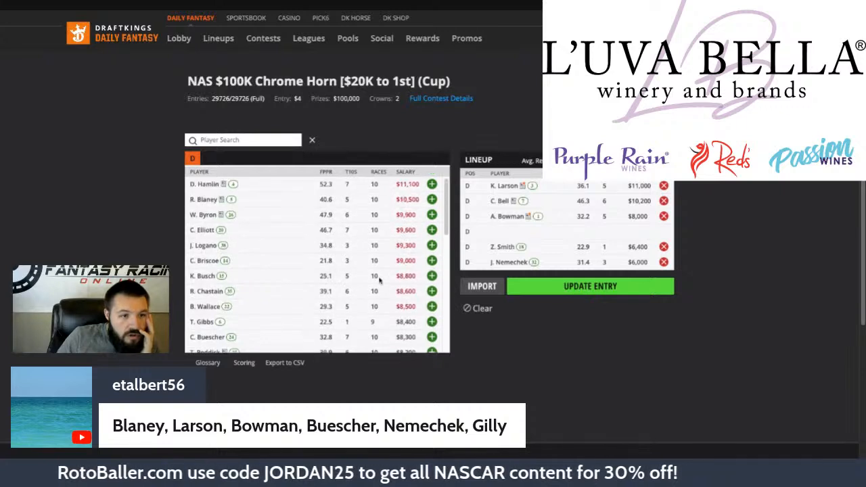
{"action": "left_click", "coordinate": [432, 322]}
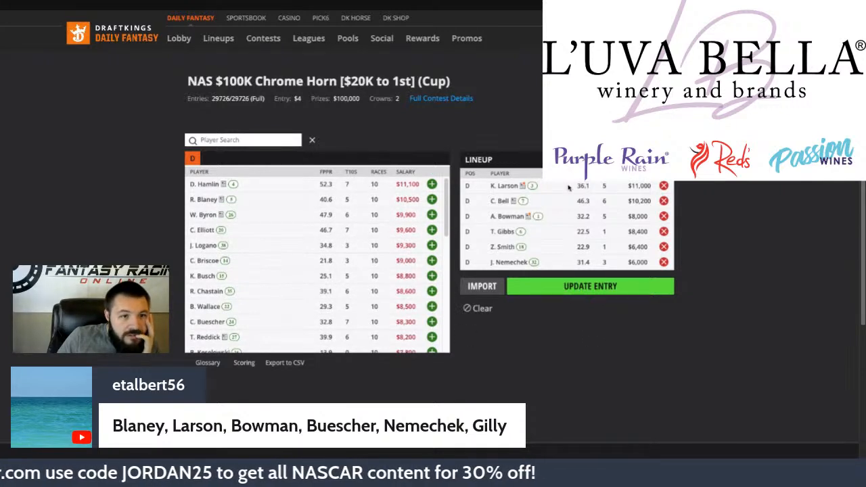
- Replace A. Bowman in the lineup with R. Preece at $7,500
{"action": "left_click", "coordinate": [664, 217]}
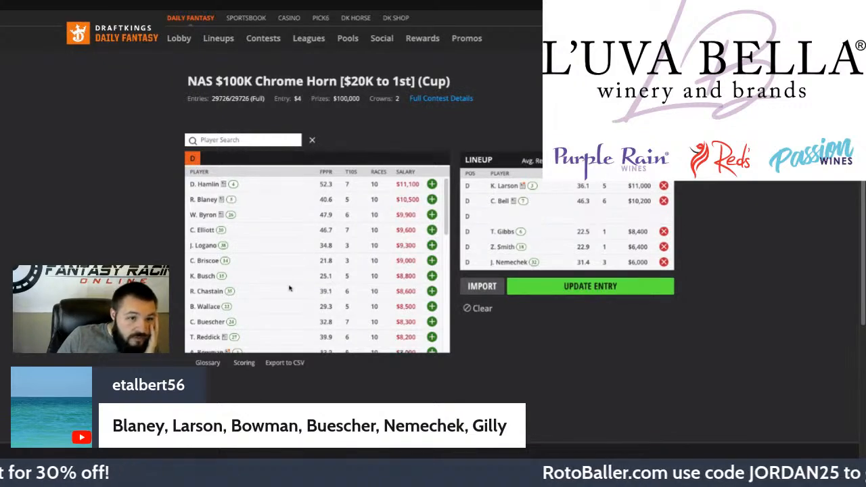
{"action": "scroll", "coordinate": [390, 273], "scroll_direction": "down", "scroll_amount": 3}
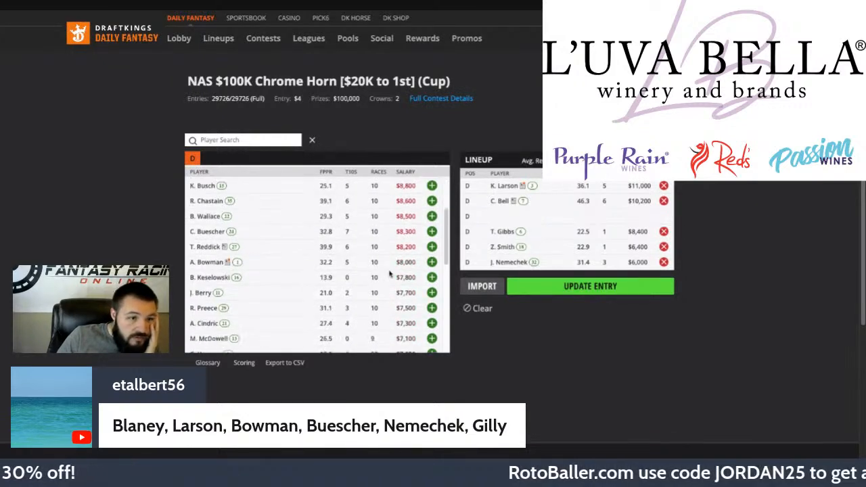
{"action": "left_click", "coordinate": [432, 308]}
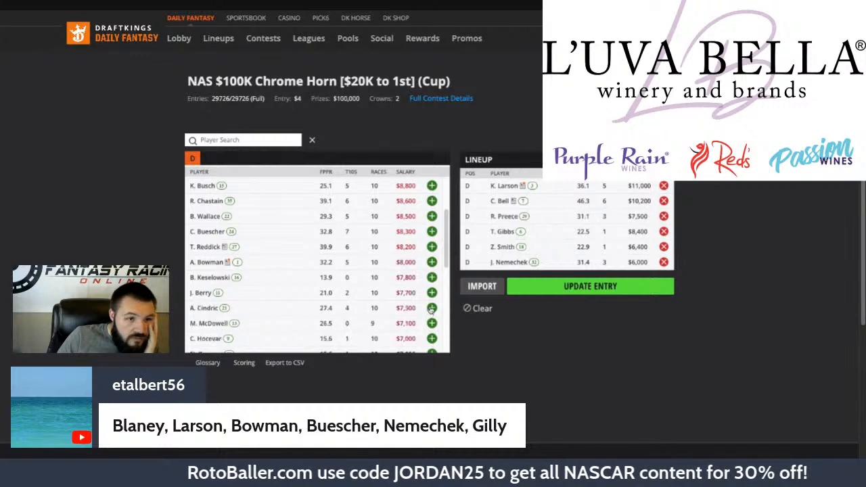
- Replace Z. Smith in the lineup with N. Gragson at $6,900
{"action": "left_click", "coordinate": [664, 247]}
{"action": "scroll", "coordinate": [427, 276], "scroll_direction": "down", "scroll_amount": 3}
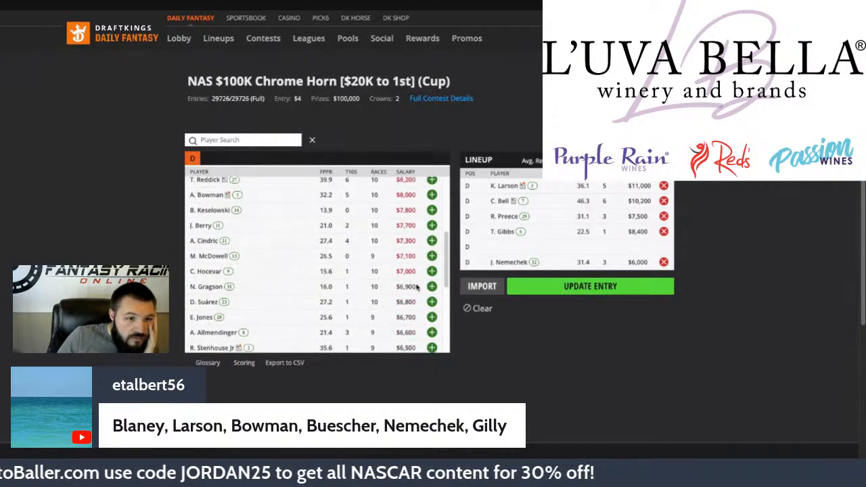
{"action": "left_click", "coordinate": [431, 265]}
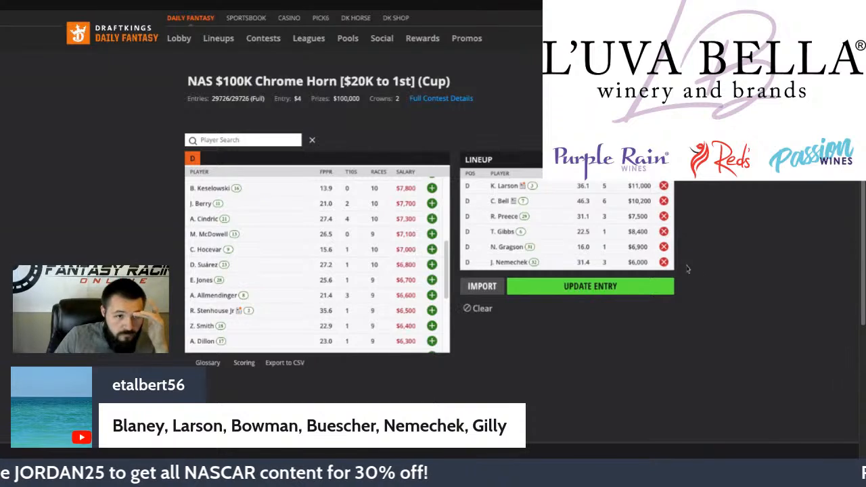
- Replace T. Gibbs in the lineup with C. Buescher at $8,300
{"action": "left_click", "coordinate": [664, 232]}
{"action": "scroll", "coordinate": [434, 260], "scroll_direction": "up", "scroll_amount": 2}
{"action": "scroll", "coordinate": [431, 259], "scroll_direction": "up", "scroll_amount": 1}
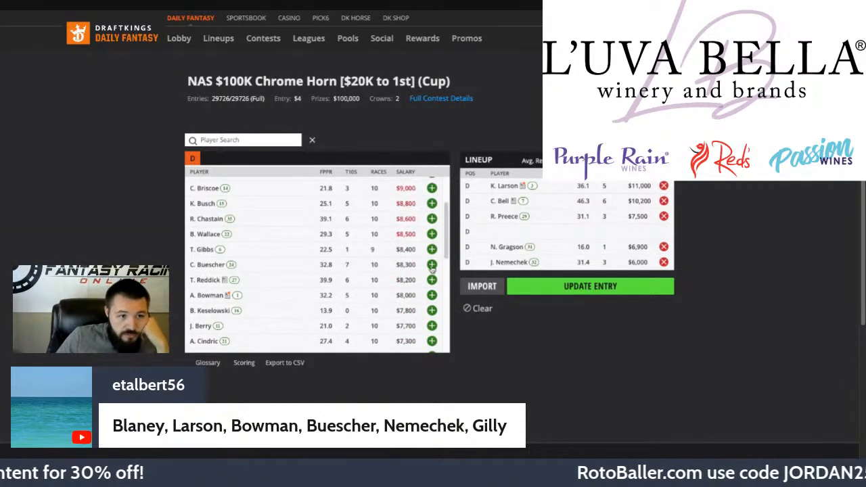
{"action": "left_click", "coordinate": [431, 266]}
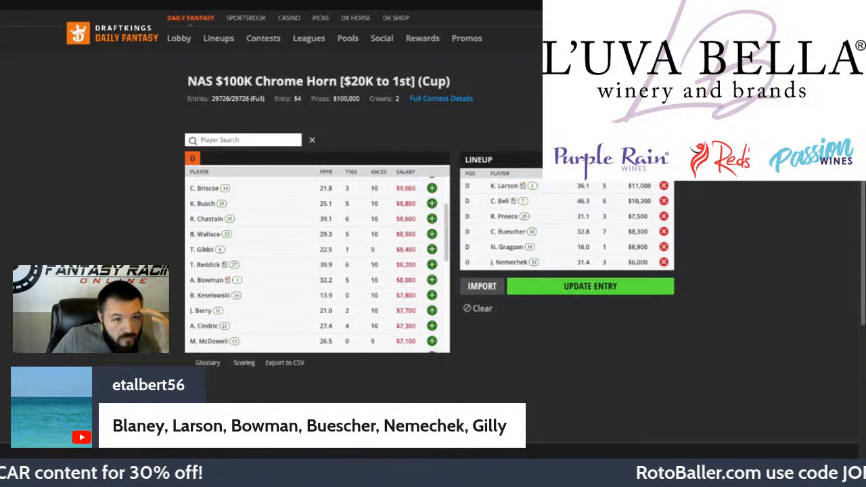
- Check the remaining driver options and submit the Larson and Bell lineup for the entry
{"action": "scroll", "coordinate": [317, 264], "scroll_direction": "down", "scroll_amount": 3}
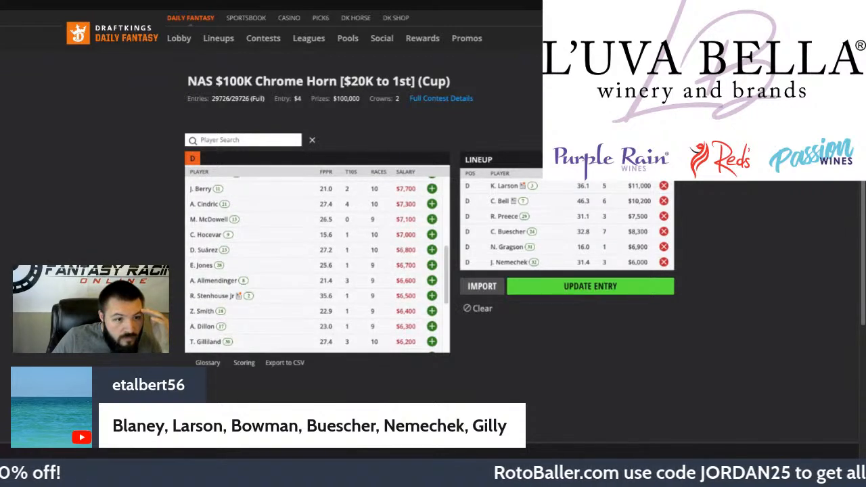
{"action": "scroll", "coordinate": [314, 265], "scroll_direction": "down", "scroll_amount": 1}
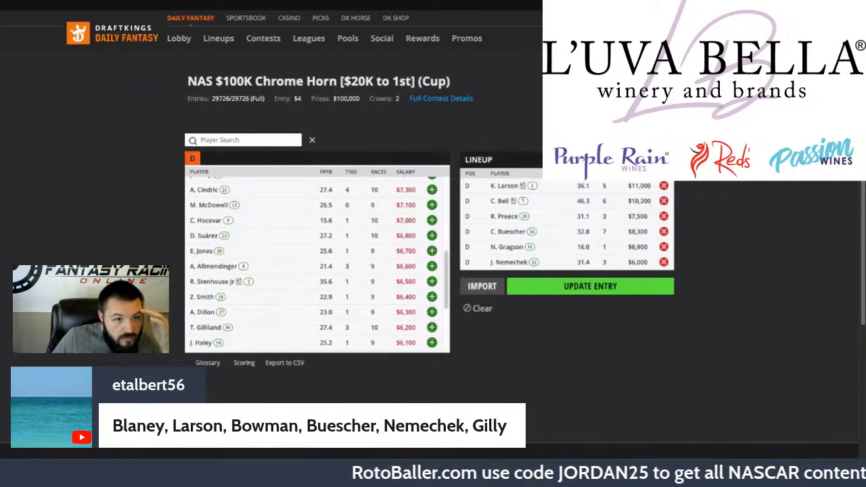
{"action": "scroll", "coordinate": [317, 264], "scroll_direction": "up", "scroll_amount": 5}
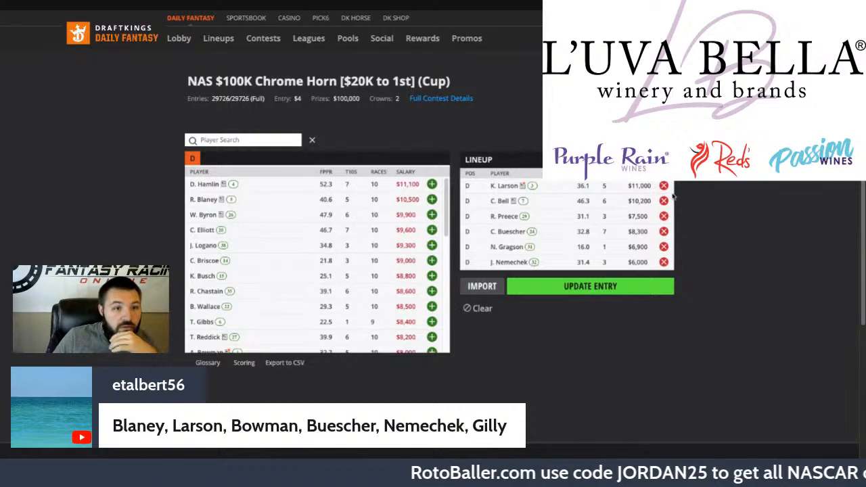
{"action": "left_click", "coordinate": [582, 286]}
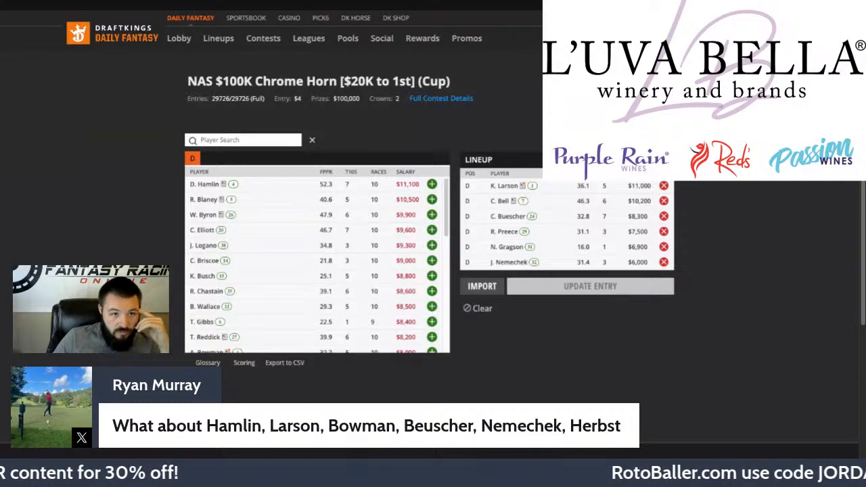
- Return to the upcoming contests and open the next undrafted NAS $100K Chrome Horn entry
{"action": "key", "text": "alt+Left"}
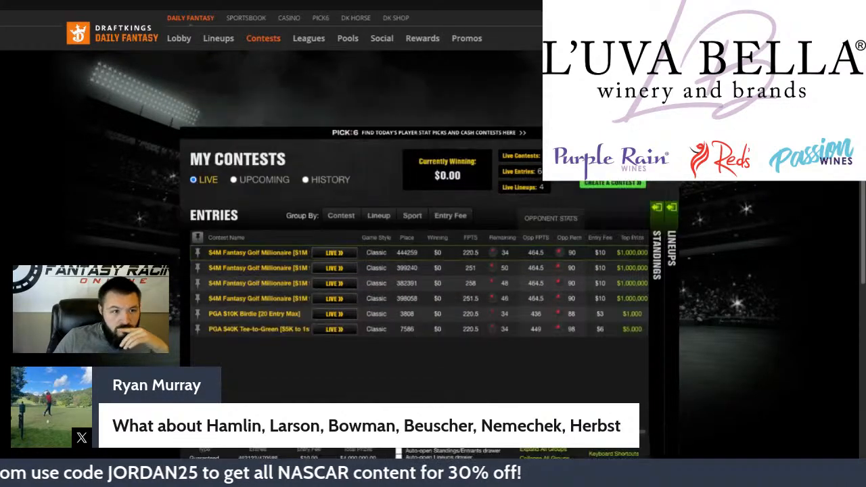
{"action": "left_click", "coordinate": [249, 180]}
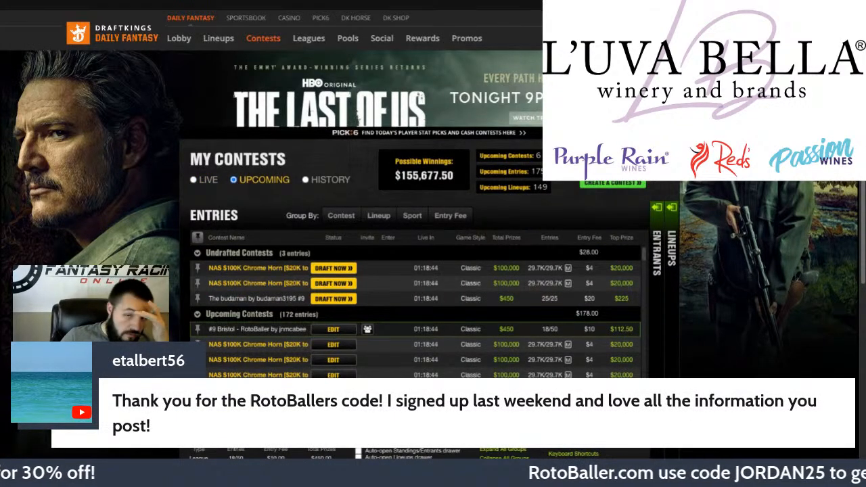
{"action": "left_click", "coordinate": [325, 268]}
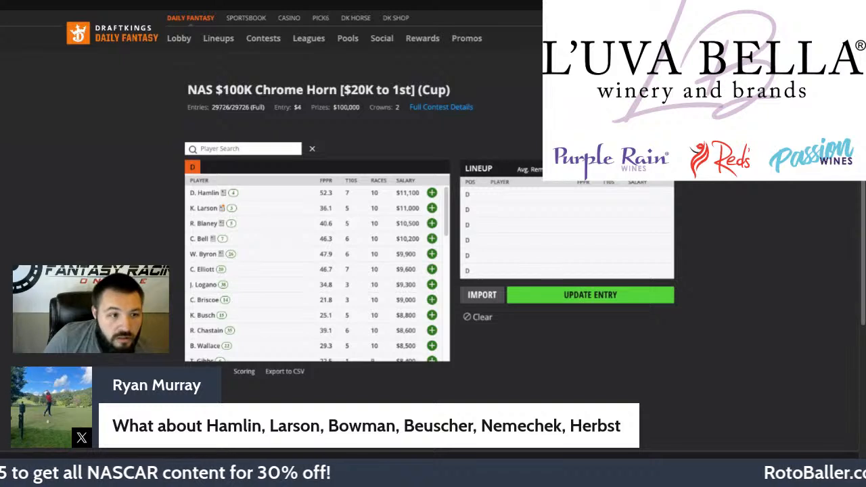
- Start the suggested lineup with D. Hamlin at $11,100, K. Larson at $11,000, C. Buescher at $8,300 and A. Bowman at $8,000
{"action": "left_click", "coordinate": [431, 193]}
{"action": "left_click", "coordinate": [432, 194]}
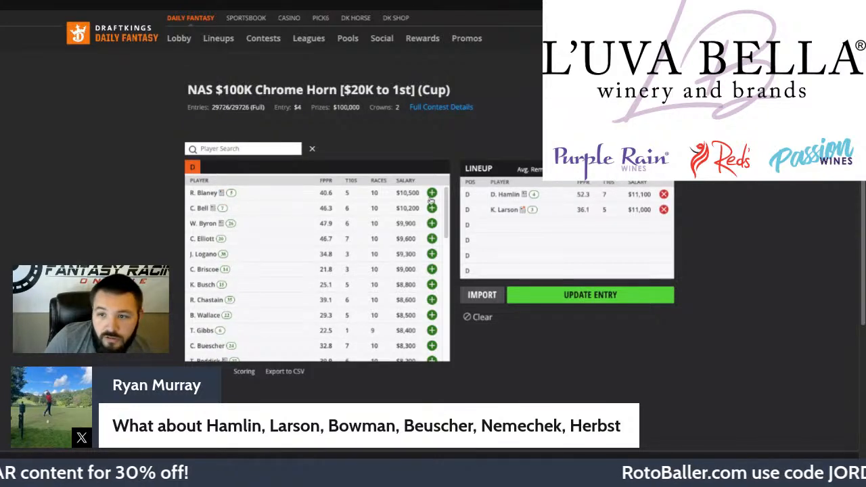
{"action": "scroll", "coordinate": [397, 296], "scroll_direction": "down", "scroll_amount": 1}
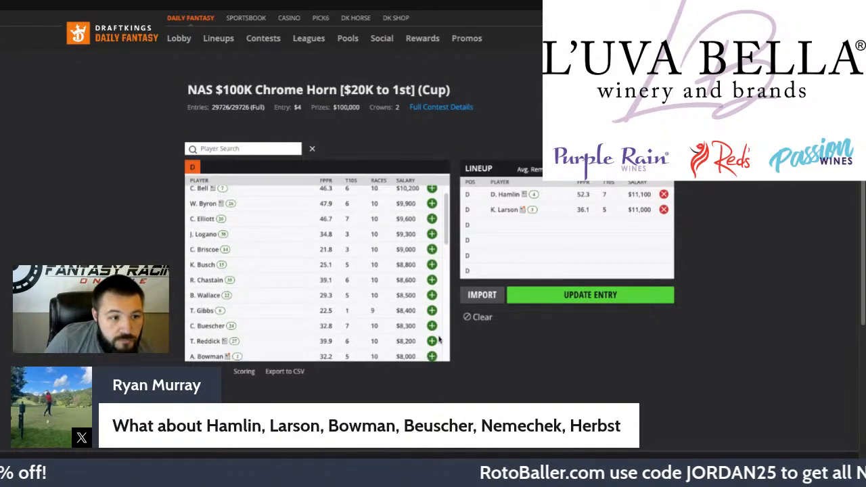
{"action": "left_click", "coordinate": [432, 325]}
{"action": "left_click", "coordinate": [432, 341]}
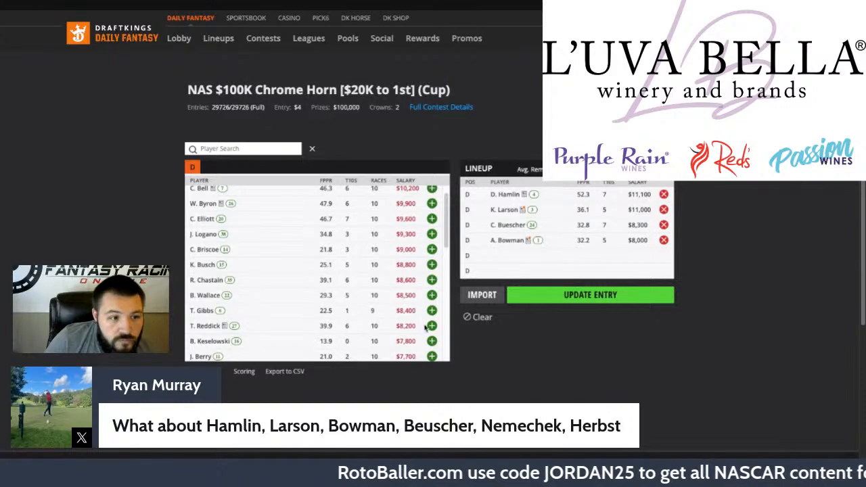
- Fill the last two lineup spots with J. Nemechek at $6,000 and R. Herbst at $5,300
{"action": "scroll", "coordinate": [421, 298], "scroll_direction": "down", "scroll_amount": 5}
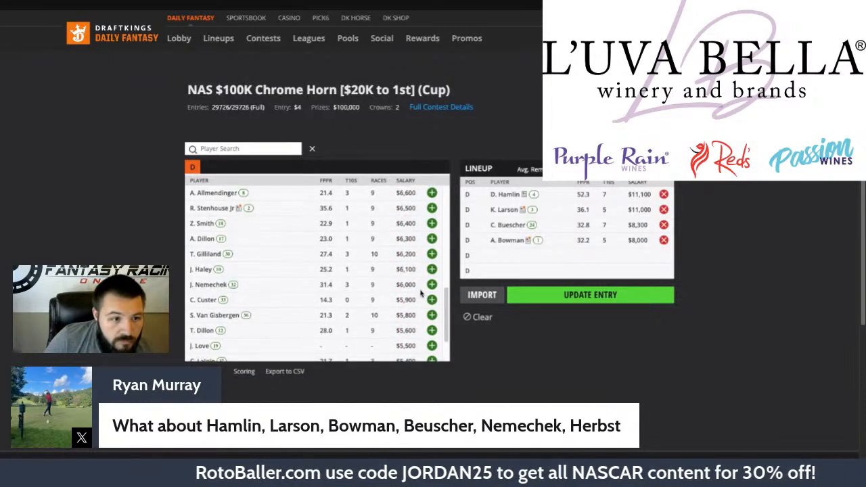
{"action": "left_click", "coordinate": [431, 285]}
{"action": "scroll", "coordinate": [429, 290], "scroll_direction": "down", "scroll_amount": 2}
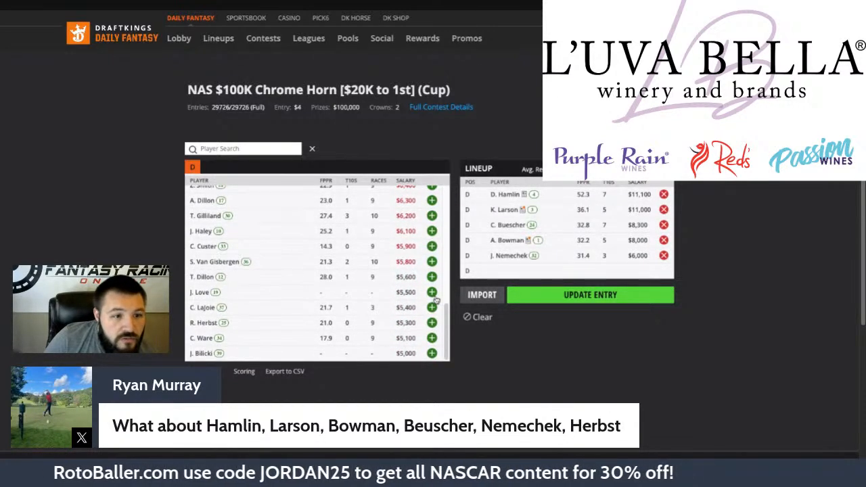
{"action": "left_click", "coordinate": [431, 322]}
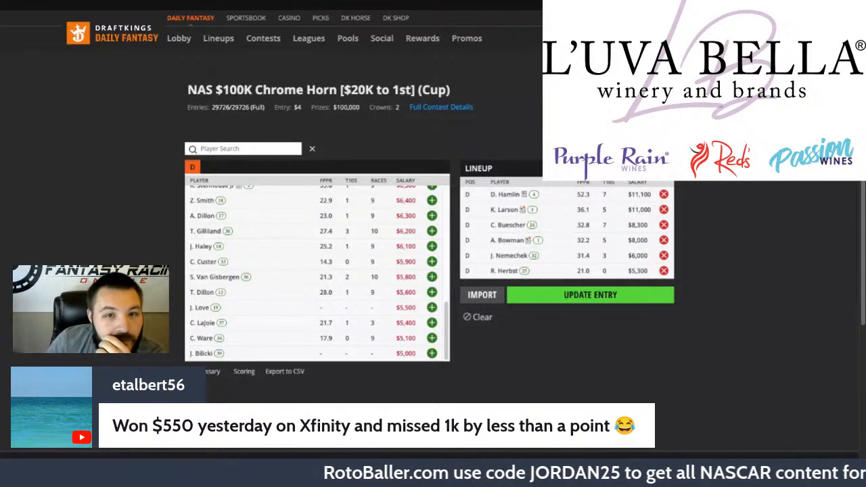
- Replace A. Bowman in the lineup with T. Gibbs at $8,400
{"action": "scroll", "coordinate": [317, 270], "scroll_direction": "up", "scroll_amount": 10}
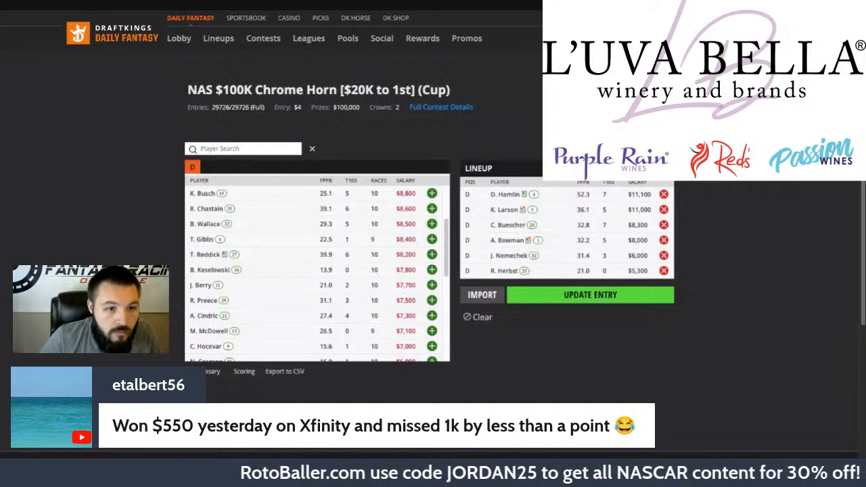
{"action": "left_click", "coordinate": [664, 240]}
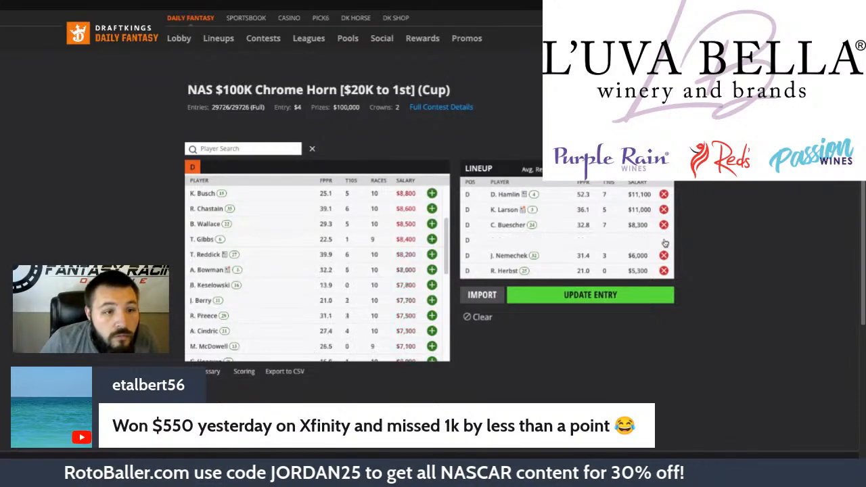
{"action": "left_click", "coordinate": [432, 240]}
- Replace J. Nemechek with C. Custer at $5,900 and submit the Hamlin and Larson lineup for the entry
{"action": "left_click", "coordinate": [664, 255]}
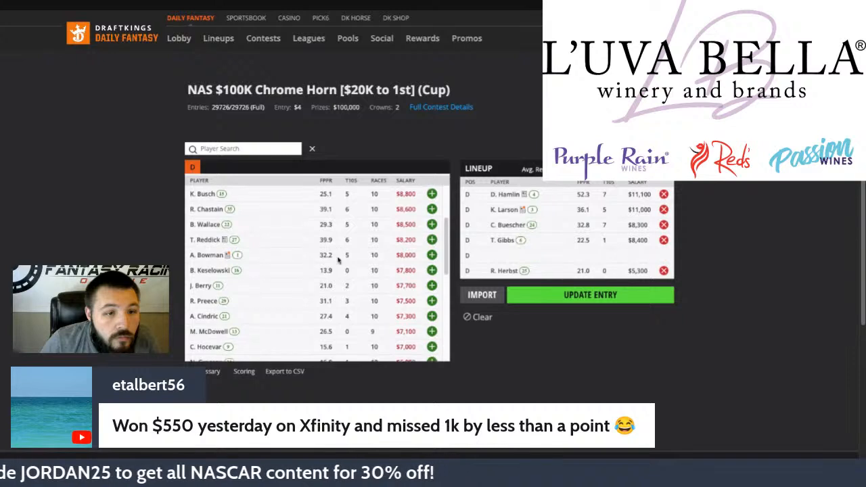
{"action": "scroll", "coordinate": [338, 260], "scroll_direction": "down", "scroll_amount": 5}
{"action": "left_click", "coordinate": [433, 272]}
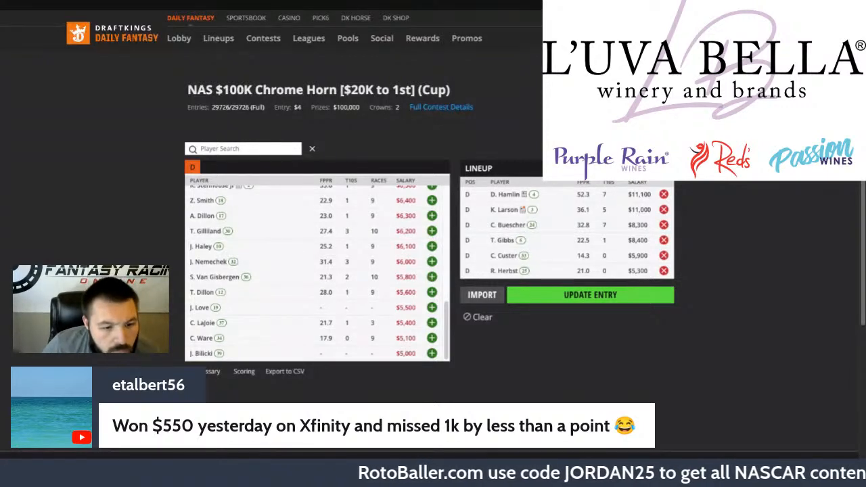
{"action": "left_click", "coordinate": [639, 299]}
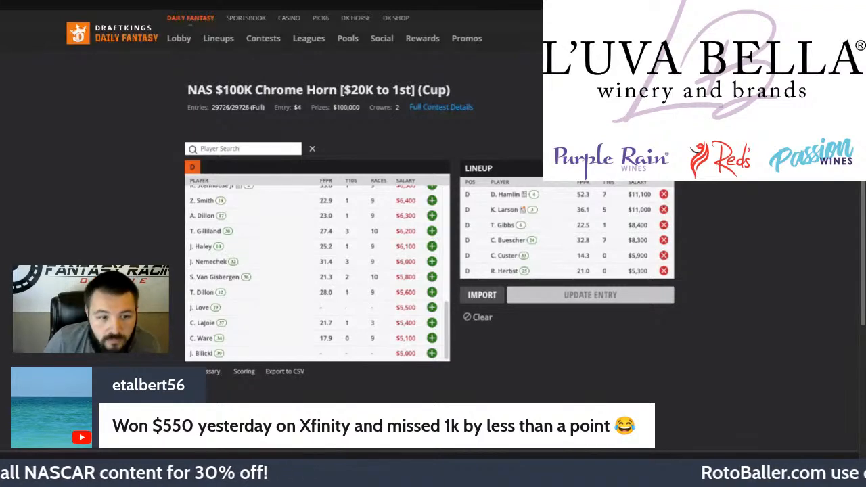
- Go back to the upcoming contests and open the remaining undrafted NAS $100K Chrome Horn entry
{"action": "key", "text": "alt+Left"}
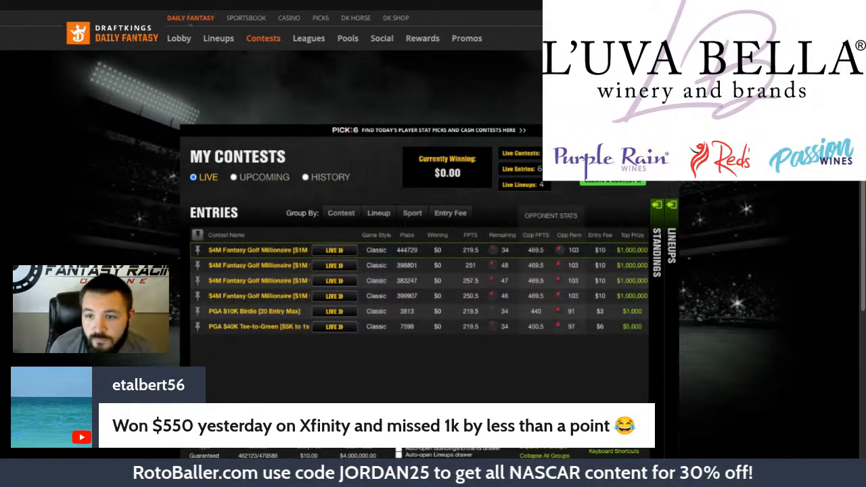
{"action": "scroll", "coordinate": [420, 243], "scroll_direction": "down", "scroll_amount": 1}
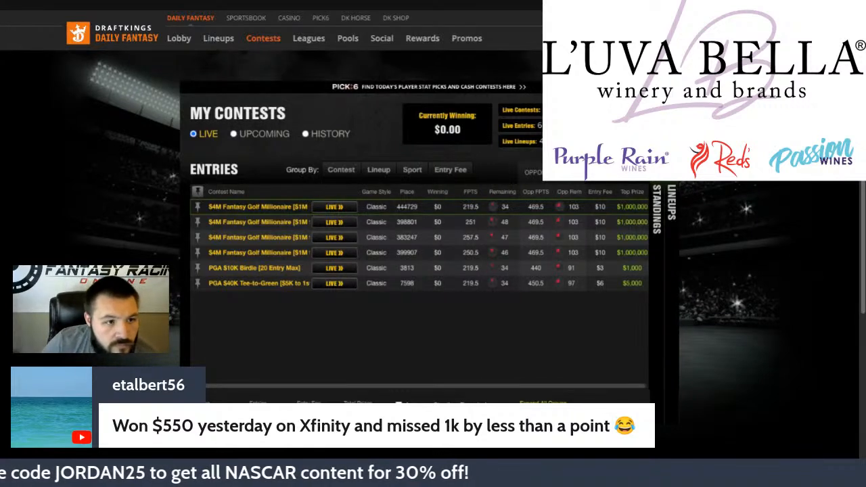
{"action": "left_click", "coordinate": [263, 134]}
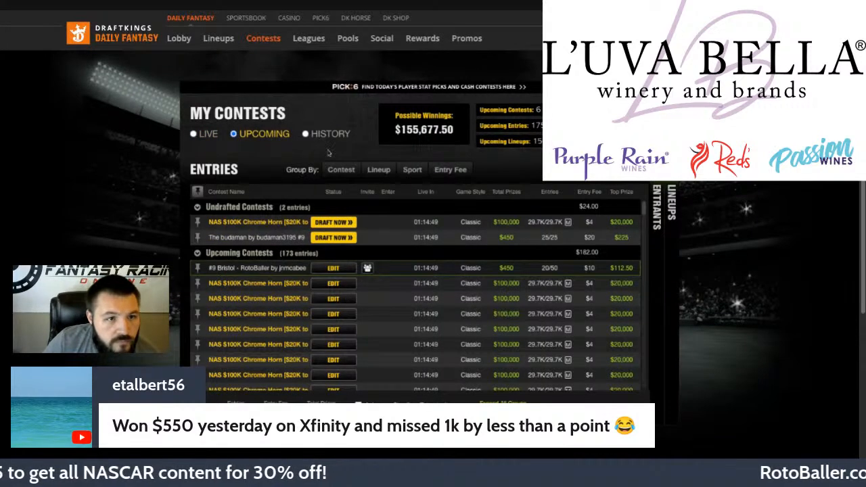
{"action": "left_click", "coordinate": [336, 223]}
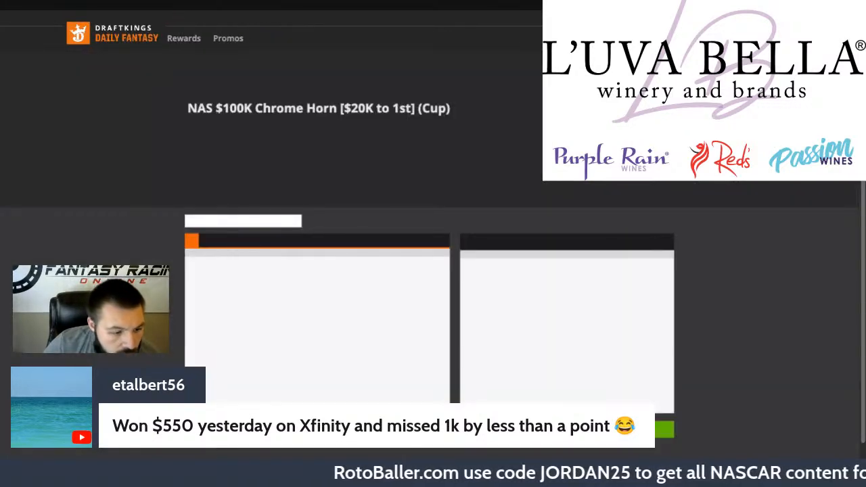
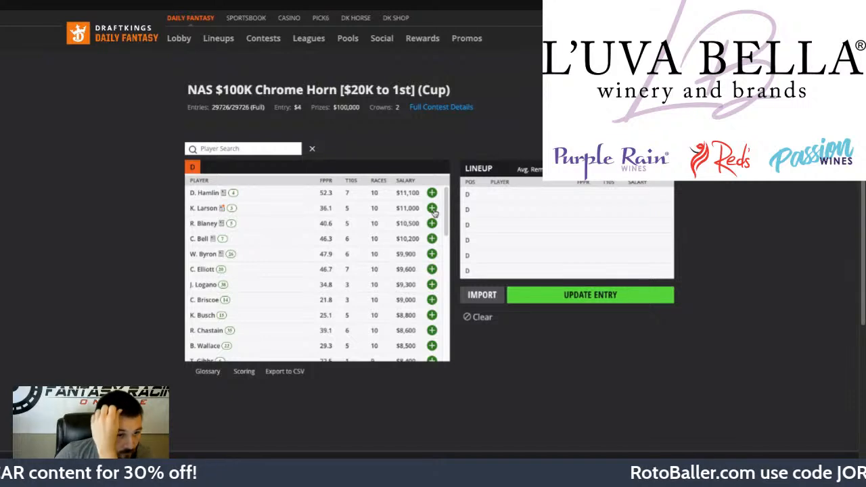
- Add K. Larson at $11,000, J. Logano at $9,300, C. Buescher at $8,300 and T. Gibbs at $8,400 to the empty lineup
{"action": "left_click", "coordinate": [432, 208]}
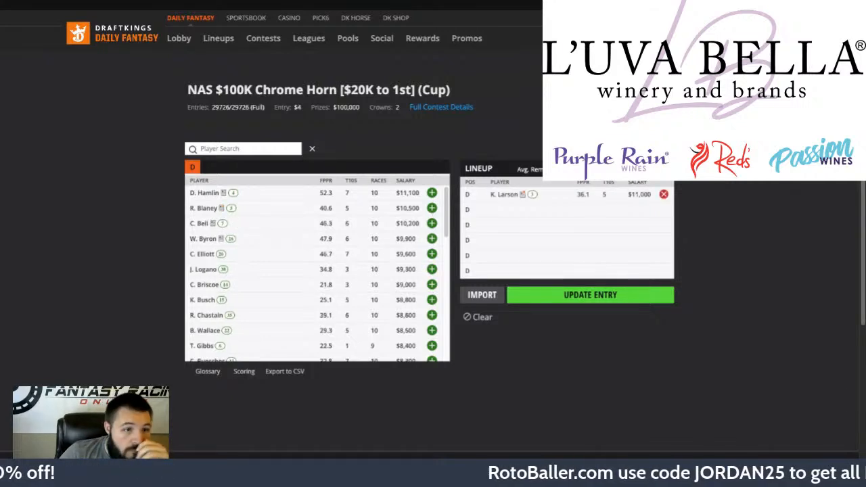
{"action": "left_click", "coordinate": [432, 270]}
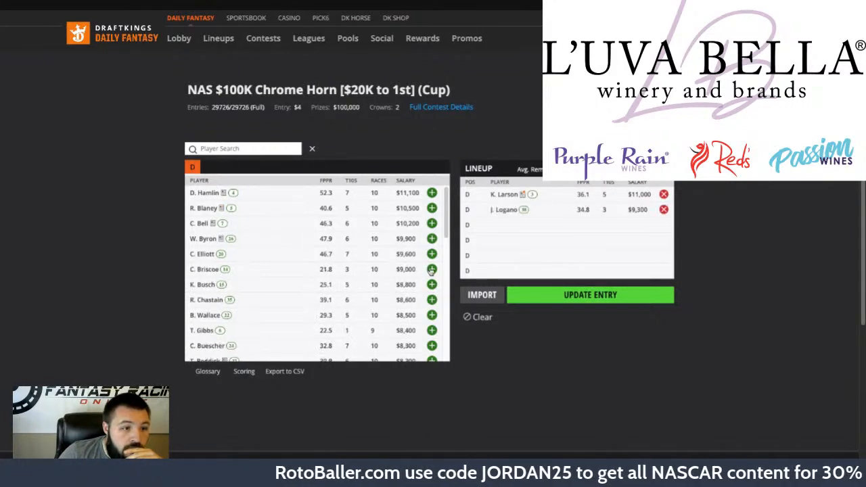
{"action": "scroll", "coordinate": [430, 308], "scroll_direction": "down", "scroll_amount": 1}
{"action": "left_click", "coordinate": [431, 335]}
{"action": "scroll", "coordinate": [432, 318], "scroll_direction": "down", "scroll_amount": 1}
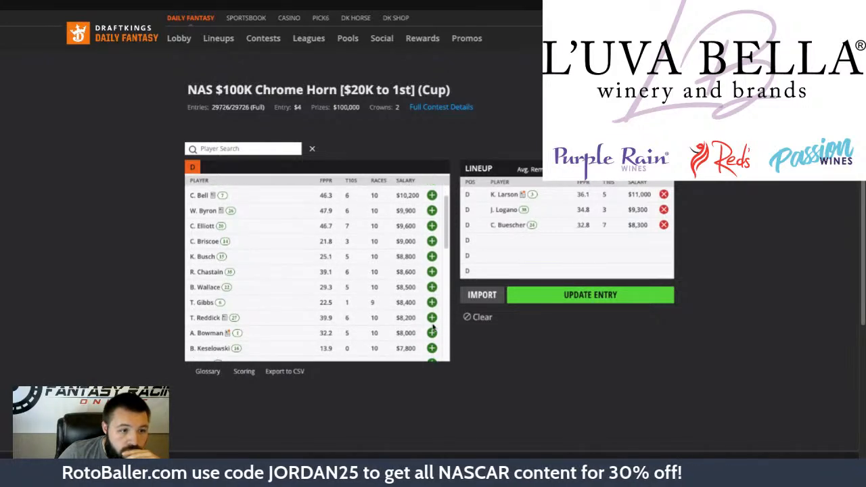
{"action": "left_click", "coordinate": [432, 297]}
- Complete the lineup with R. Herbst at $5,300 and R. Preece at $7,500
{"action": "scroll", "coordinate": [433, 291], "scroll_direction": "down", "scroll_amount": 5}
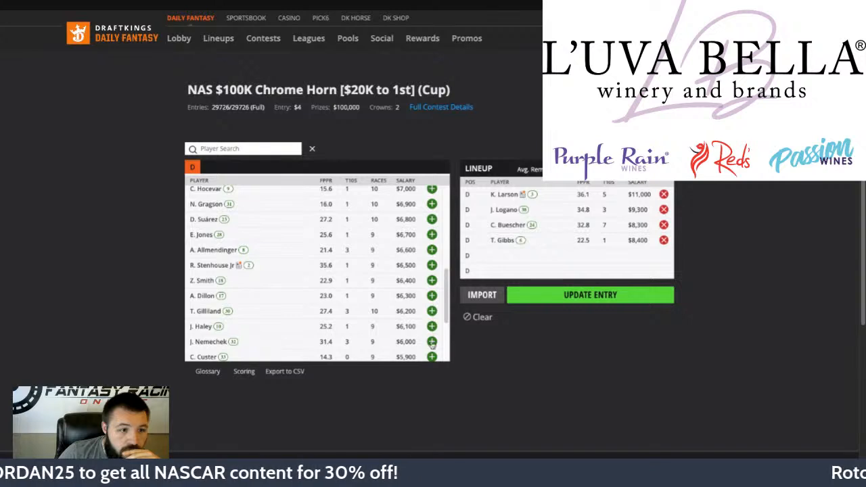
{"action": "scroll", "coordinate": [432, 341], "scroll_direction": "down", "scroll_amount": 3}
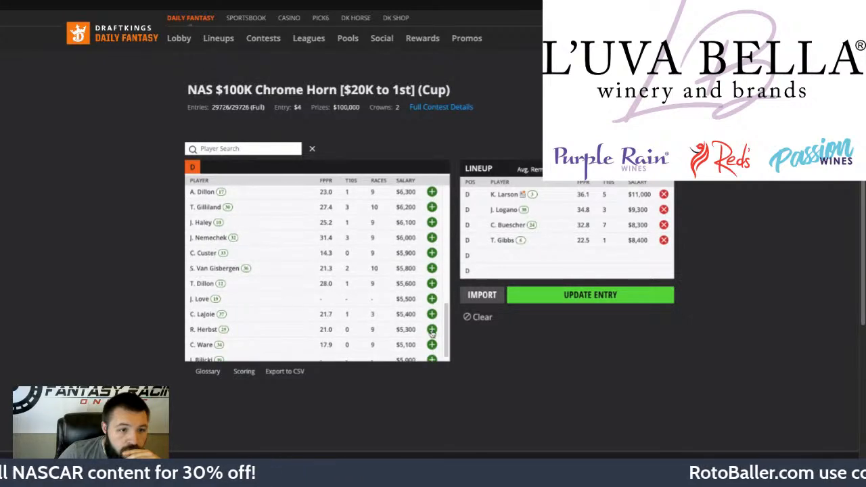
{"action": "left_click", "coordinate": [432, 337]}
{"action": "scroll", "coordinate": [398, 285], "scroll_direction": "up", "scroll_amount": 6}
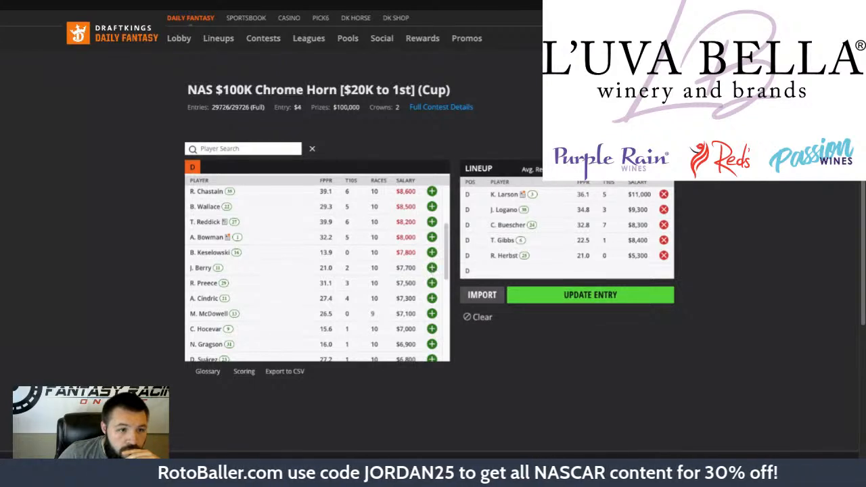
{"action": "left_click", "coordinate": [432, 282]}
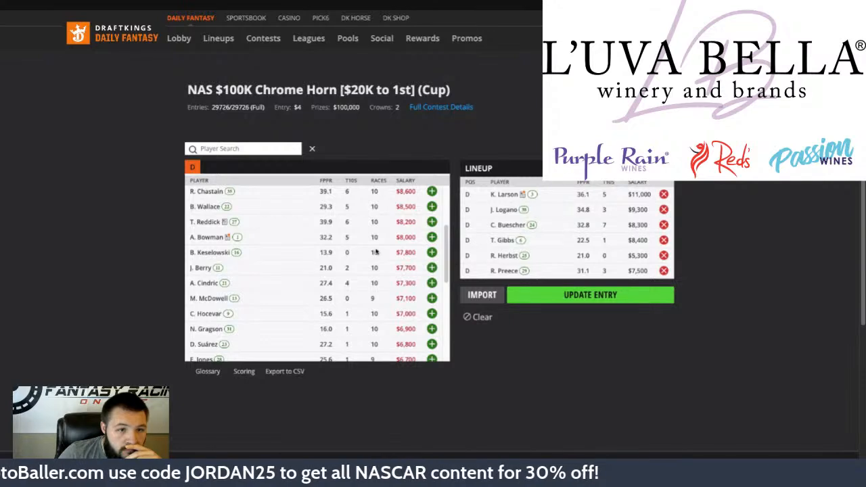
- Replace J. Logano in the lineup with C. Bell at $10,200
{"action": "scroll", "coordinate": [398, 293], "scroll_direction": "up", "scroll_amount": 3}
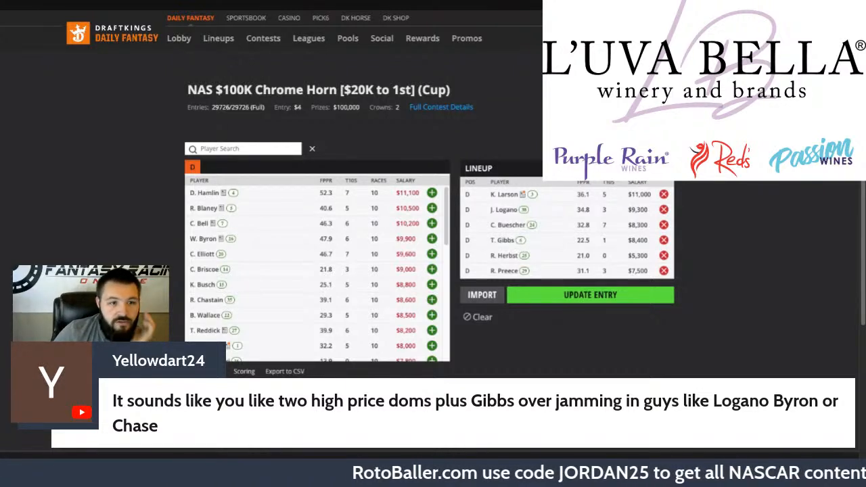
{"action": "left_click", "coordinate": [663, 209]}
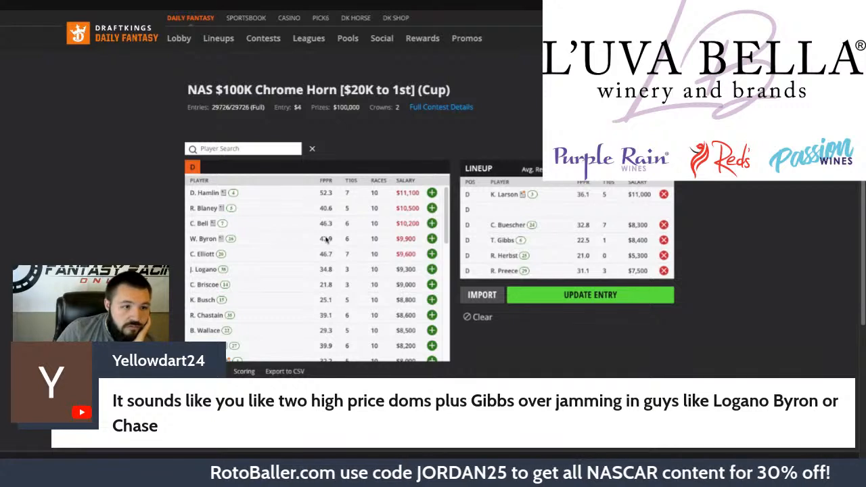
{"action": "left_click", "coordinate": [432, 223]}
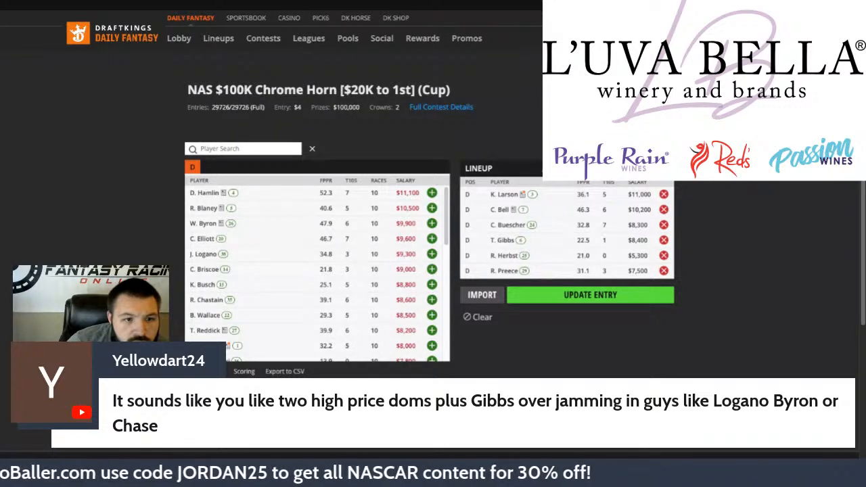
- Remove R. Preece from the lineup, and take K. Larson out and add him back
{"action": "left_click", "coordinate": [664, 270]}
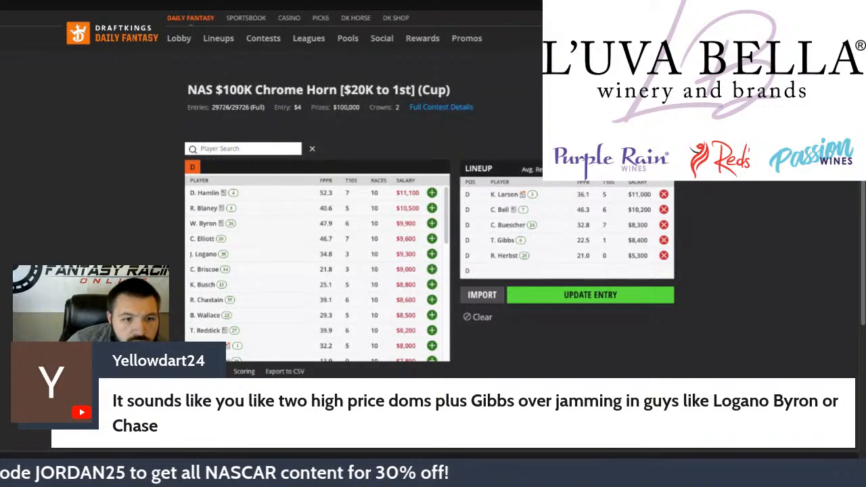
{"action": "scroll", "coordinate": [287, 270], "scroll_direction": "down", "scroll_amount": 2}
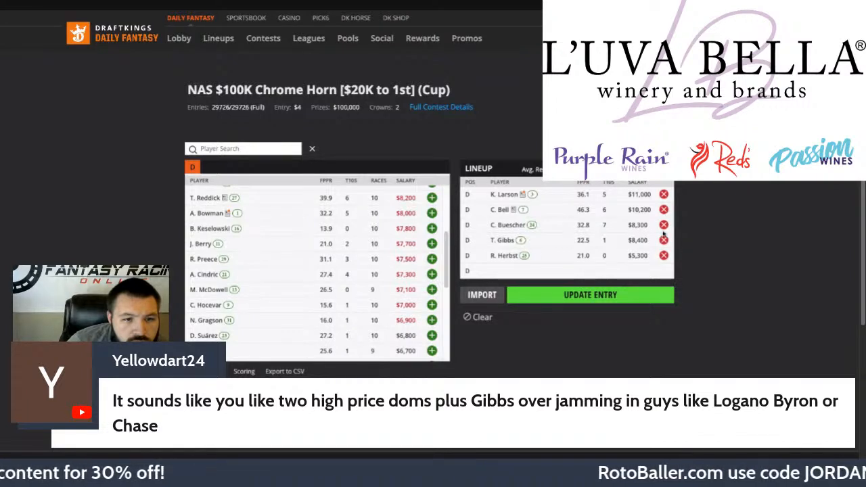
{"action": "scroll", "coordinate": [395, 271], "scroll_direction": "up", "scroll_amount": 2}
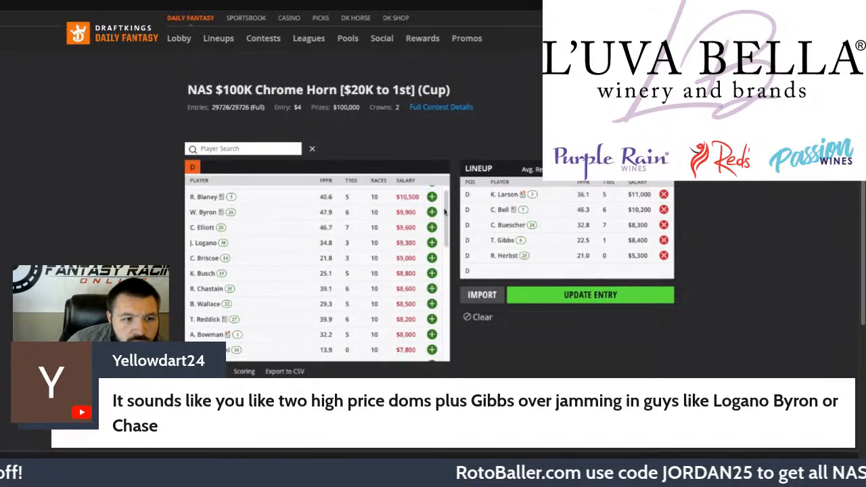
{"action": "left_click", "coordinate": [664, 195]}
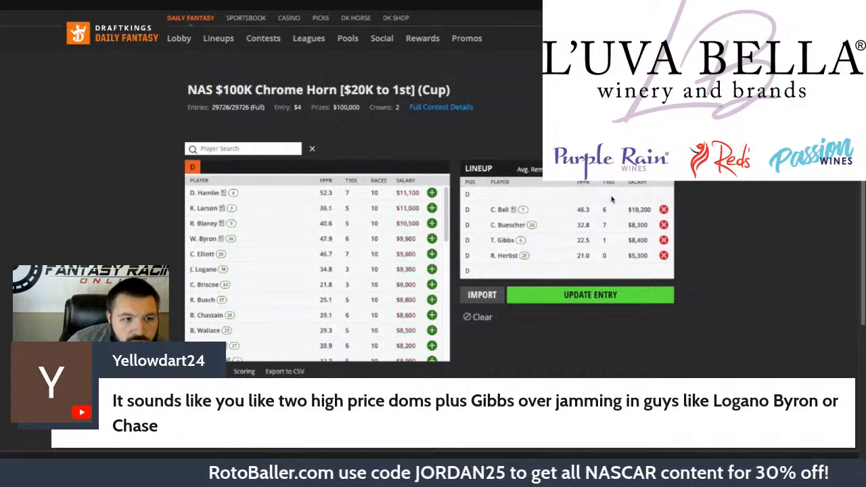
{"action": "left_click", "coordinate": [432, 207]}
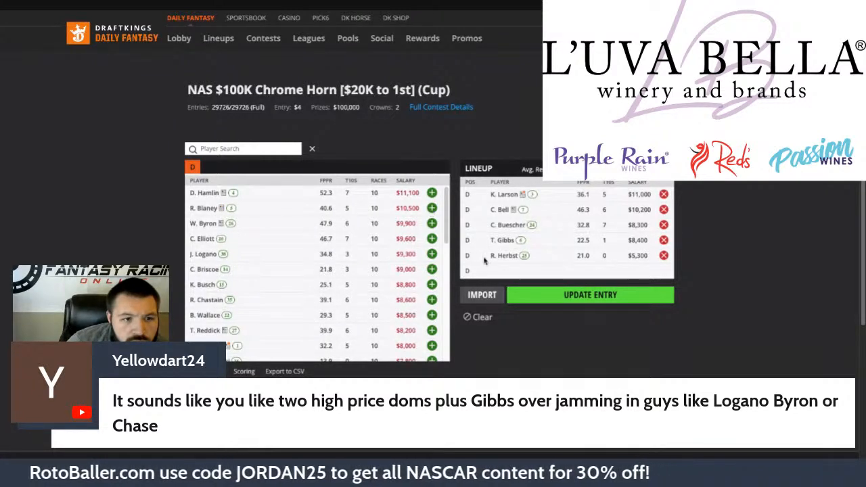
- Replace C. Buescher in the lineup with N. Gragson at $6,900
{"action": "left_click", "coordinate": [663, 226]}
{"action": "scroll", "coordinate": [390, 270], "scroll_direction": "down", "scroll_amount": 3}
{"action": "scroll", "coordinate": [390, 270], "scroll_direction": "down", "scroll_amount": 3}
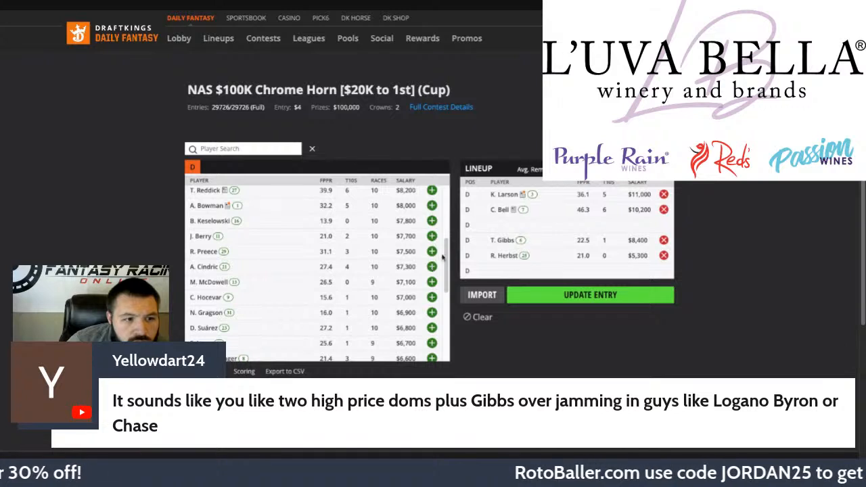
{"action": "left_click", "coordinate": [431, 313]}
{"action": "scroll", "coordinate": [429, 257], "scroll_direction": "up", "scroll_amount": 1}
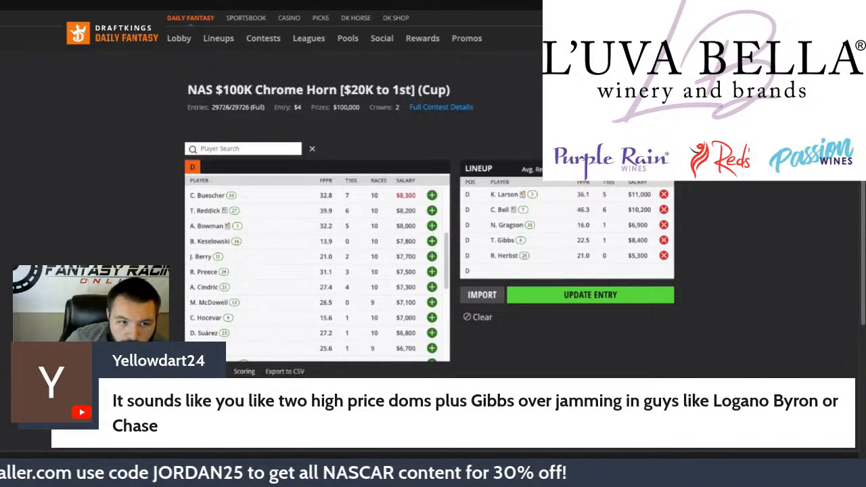
- Replace T. Gibbs in the lineup with A. Bowman at $8,000
{"action": "scroll", "coordinate": [439, 265], "scroll_direction": "up", "scroll_amount": 3}
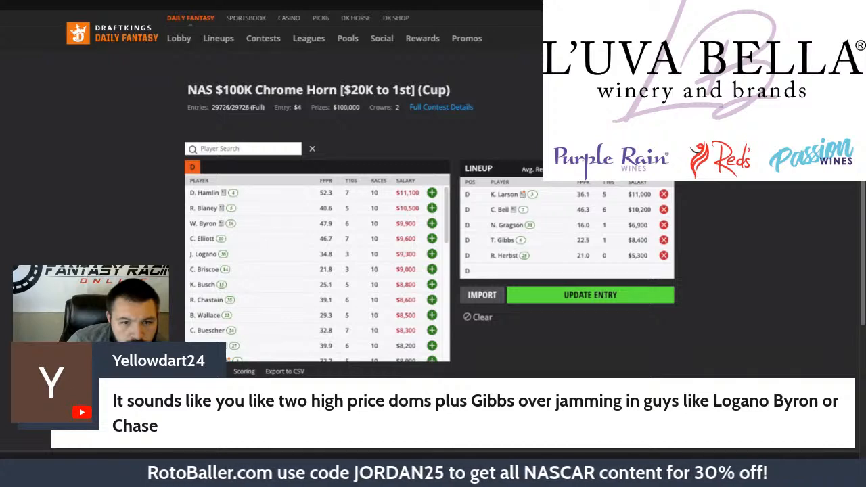
{"action": "left_click", "coordinate": [664, 241]}
{"action": "scroll", "coordinate": [423, 271], "scroll_direction": "down", "scroll_amount": 2}
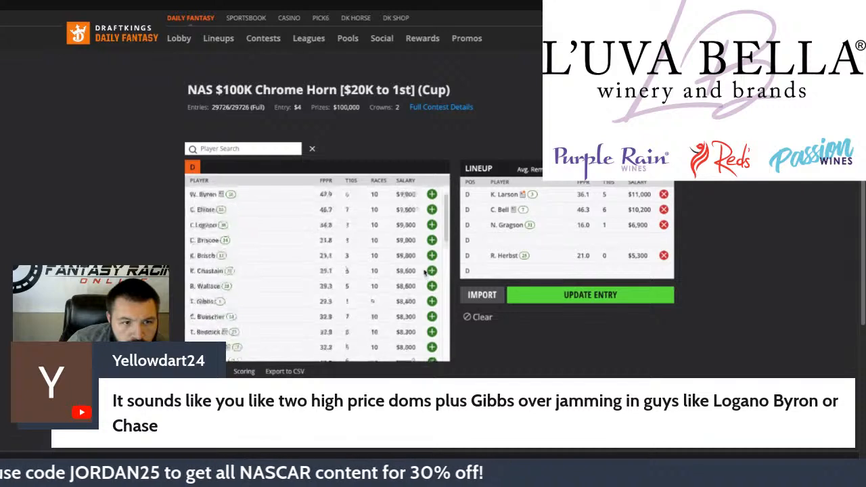
{"action": "left_click", "coordinate": [431, 311]}
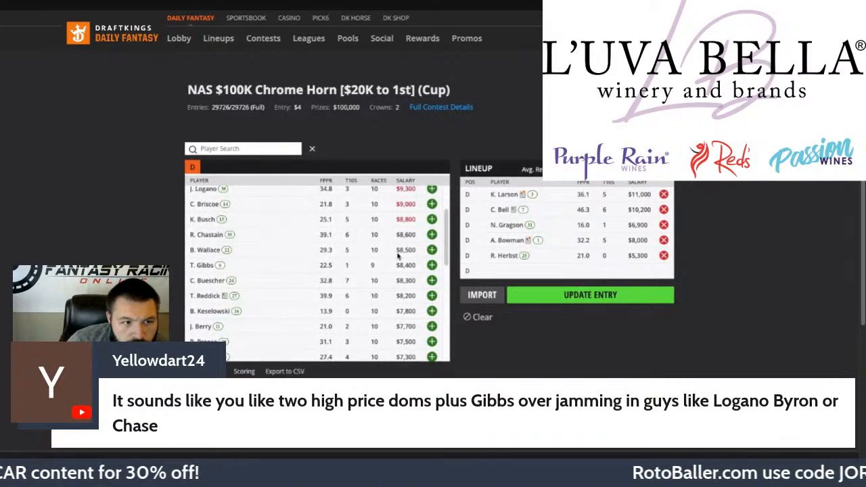
- Replace R. Herbst with Z. Smith at $6,400 and fill the last lineup spot with R. Preece at $7,500
{"action": "left_click", "coordinate": [664, 256]}
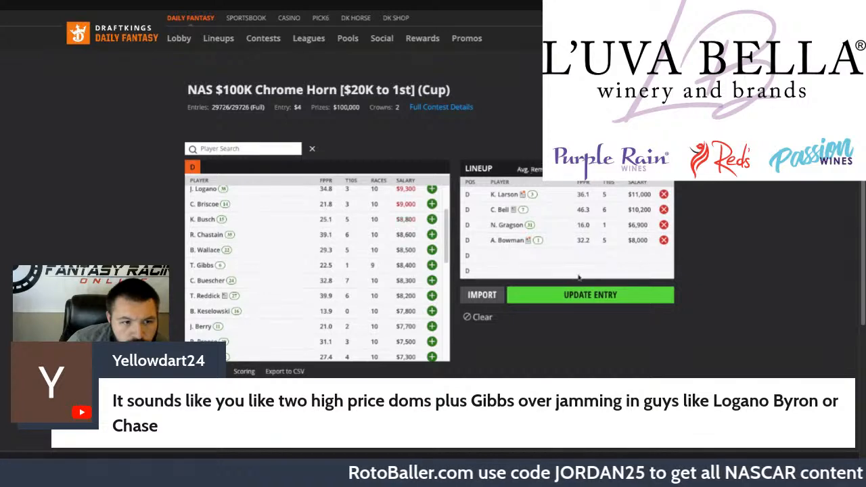
{"action": "scroll", "coordinate": [441, 277], "scroll_direction": "down", "scroll_amount": 6}
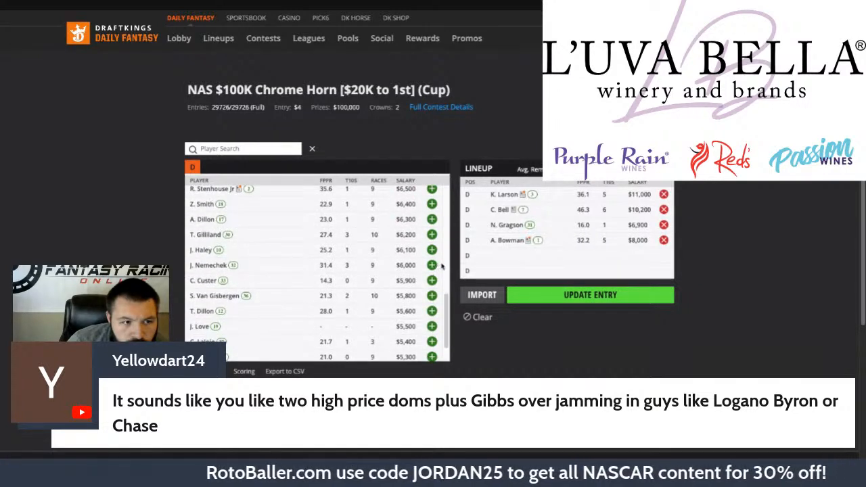
{"action": "left_click", "coordinate": [431, 204]}
{"action": "scroll", "coordinate": [408, 245], "scroll_direction": "up", "scroll_amount": 5}
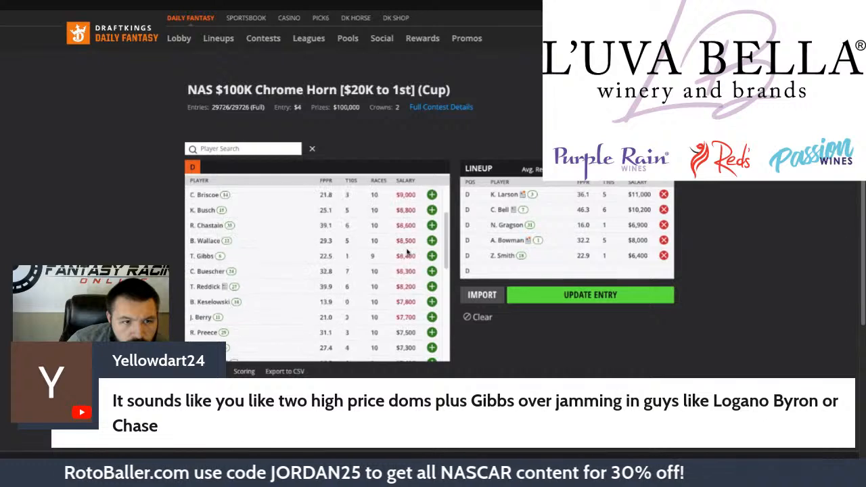
{"action": "left_click", "coordinate": [433, 333]}
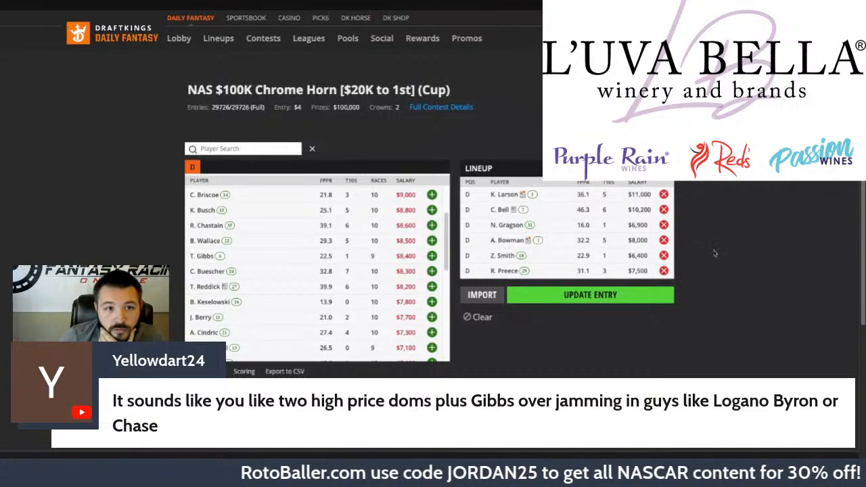
- Submit the updated Chrome Horn entry, and return to My Contests to list the upcoming entries
{"action": "left_click_drag", "start_coordinate": [766, 279], "coordinate": [666, 292]}
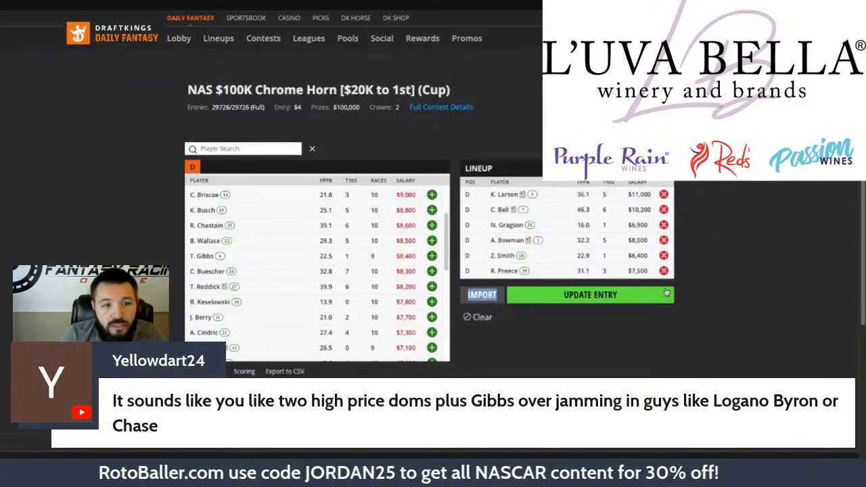
{"action": "left_click", "coordinate": [666, 294]}
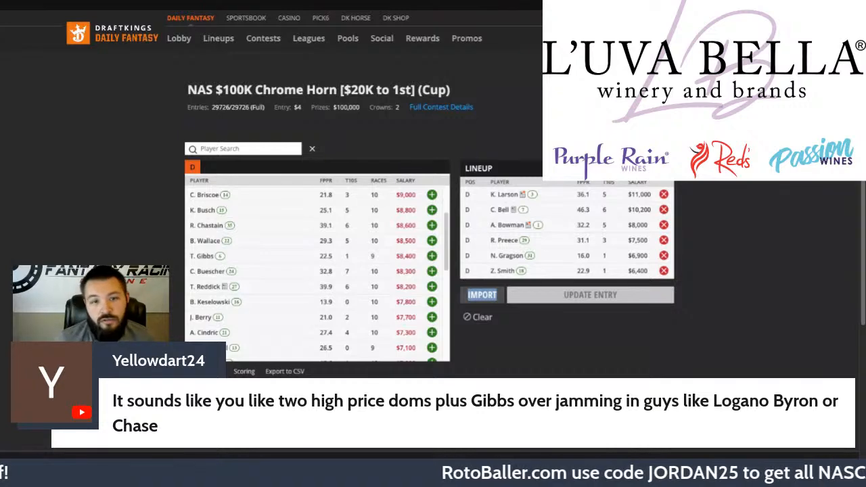
{"action": "key", "text": "alt+Left"}
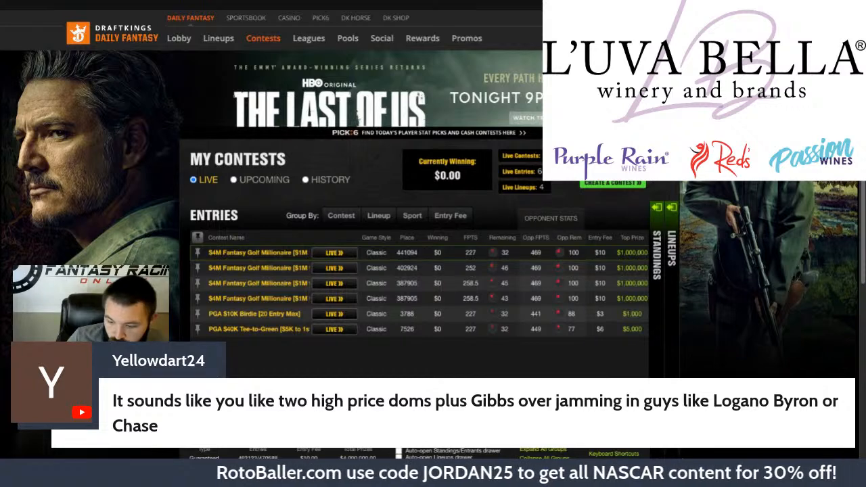
{"action": "left_click", "coordinate": [257, 180]}
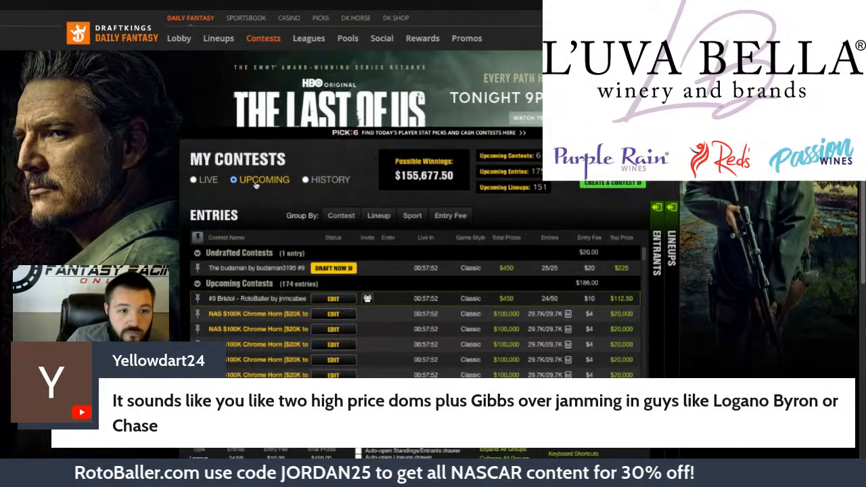